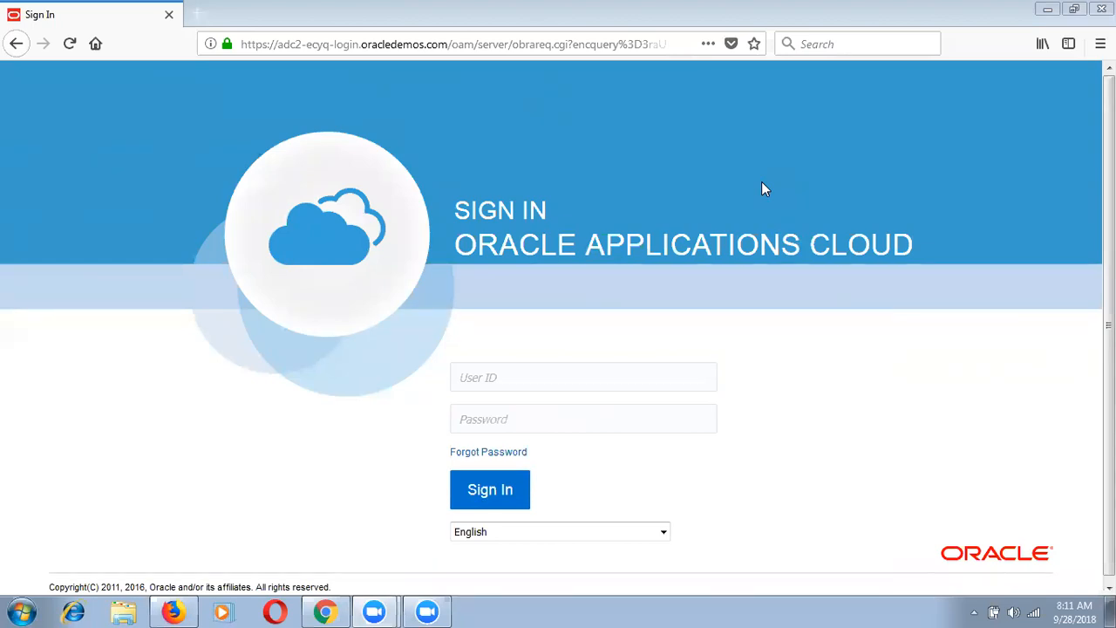
Step: Sign in to Oracle Applications Cloud as SEP_User1 with the account password, and decline saving the login in the browser
click(503, 387)
click(503, 388)
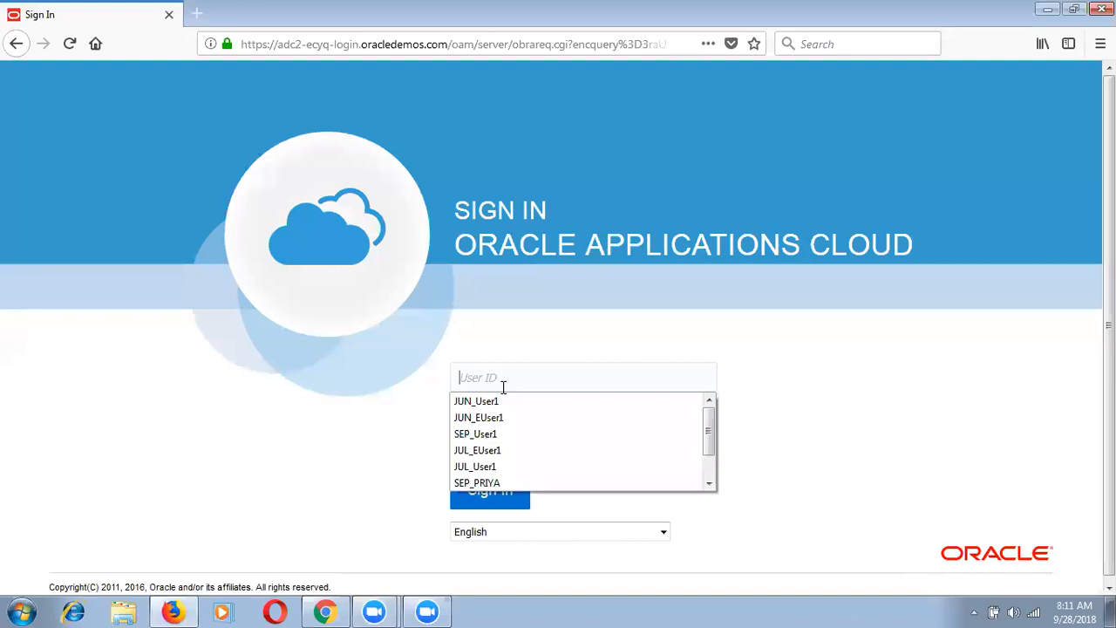
text(SEP)
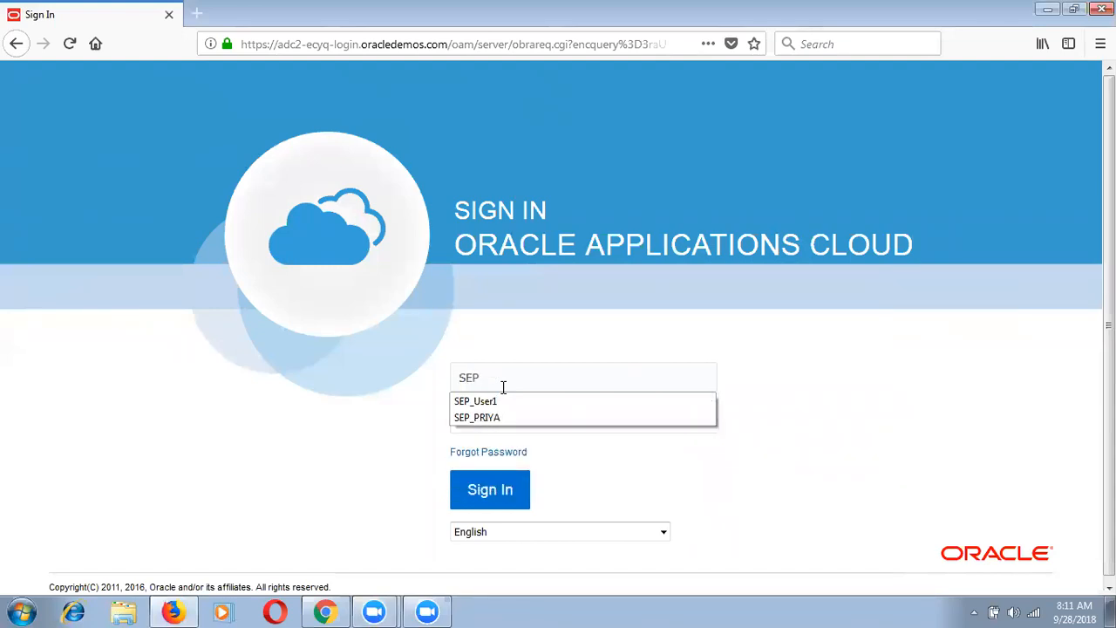
key(Down)
key(Return)
text(•••)
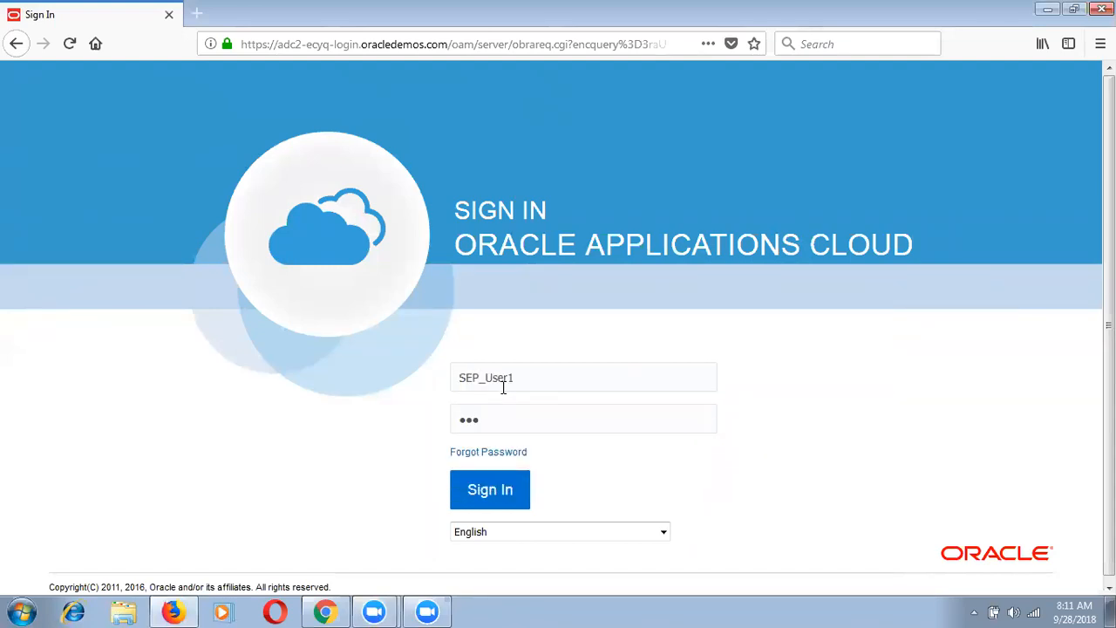
text(••••••••)
click(490, 499)
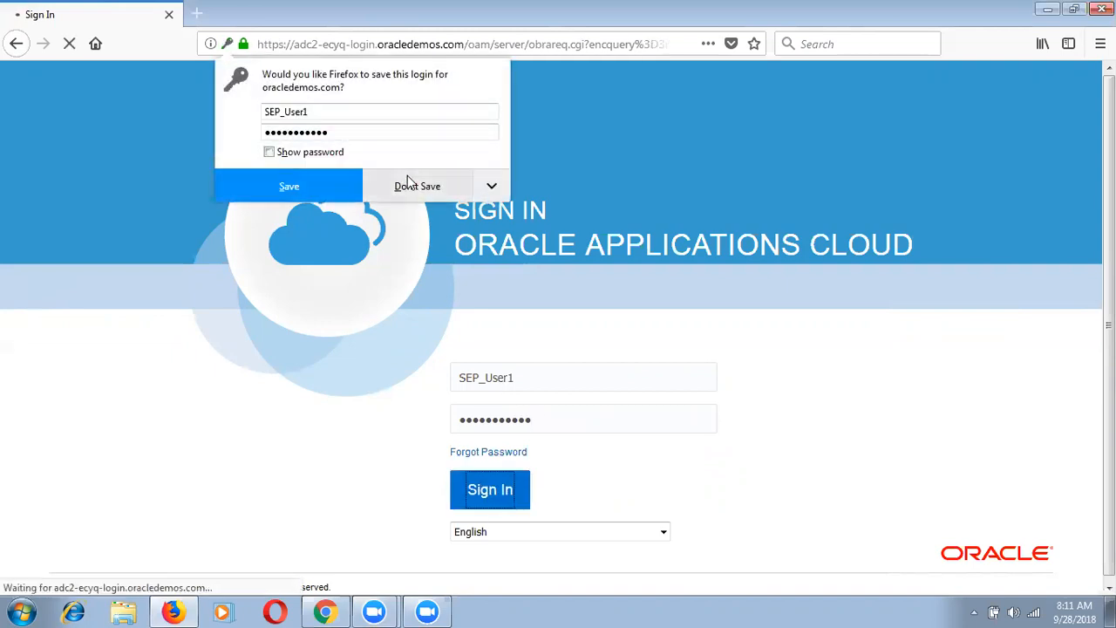
click(407, 194)
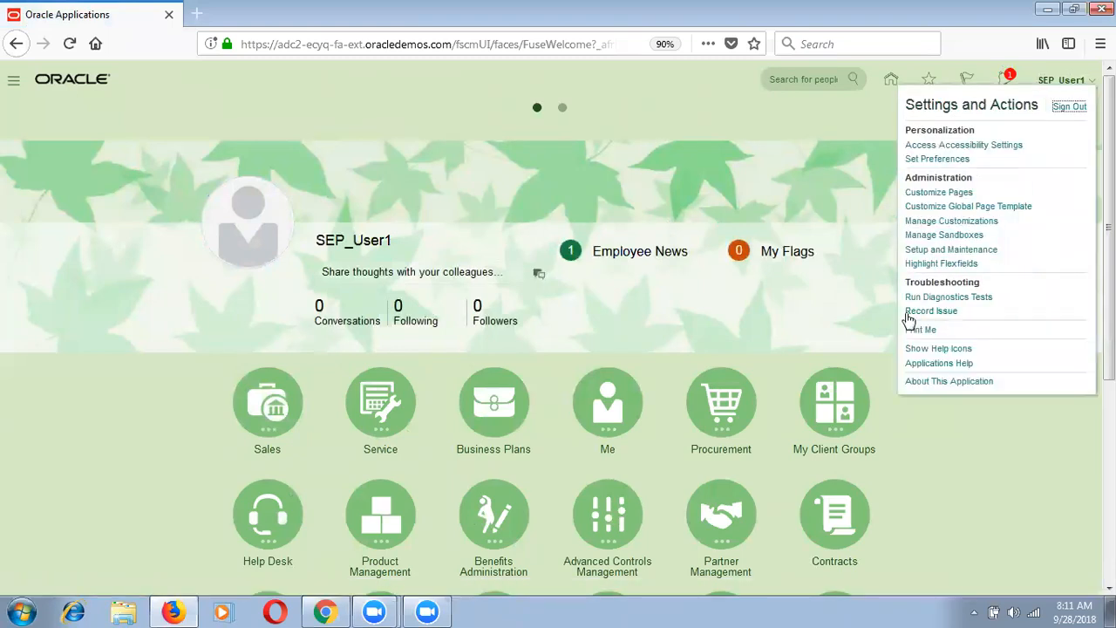
Step: Open Setup and Maintenance, switch the setup offering to Product Management, and dismiss the CCleaner update notice
click(958, 251)
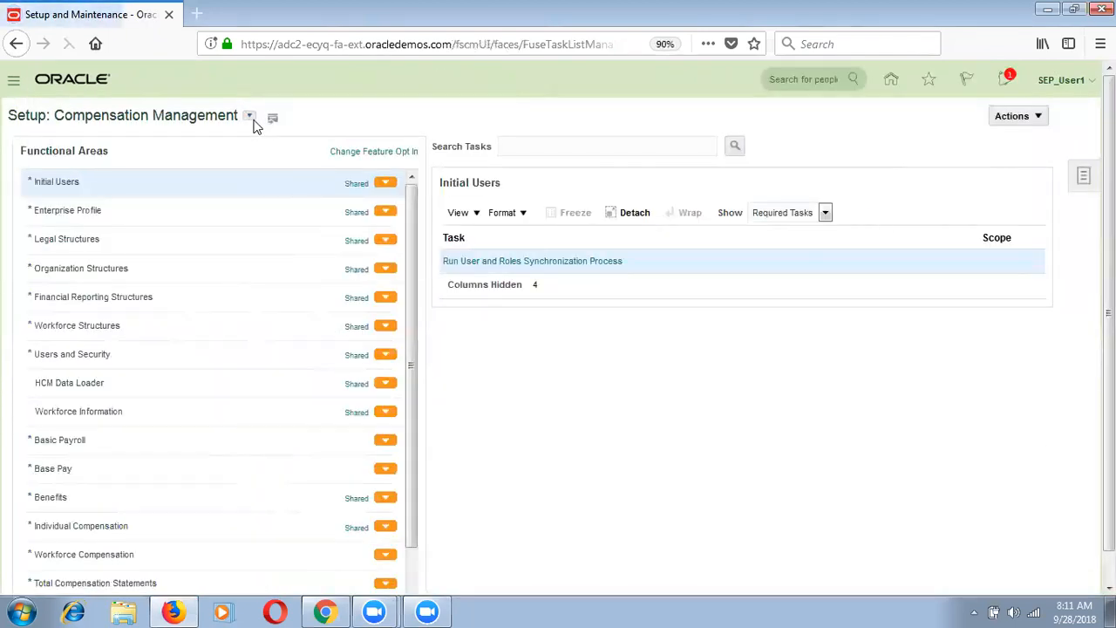
click(249, 116)
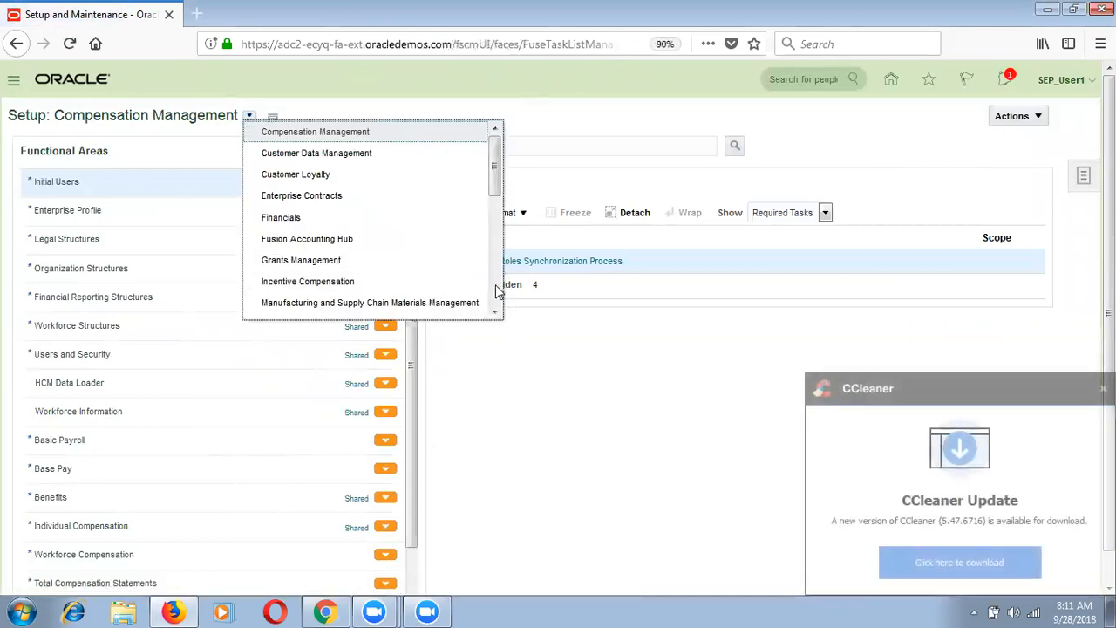
scroll(363, 234, down, 3)
click(350, 233)
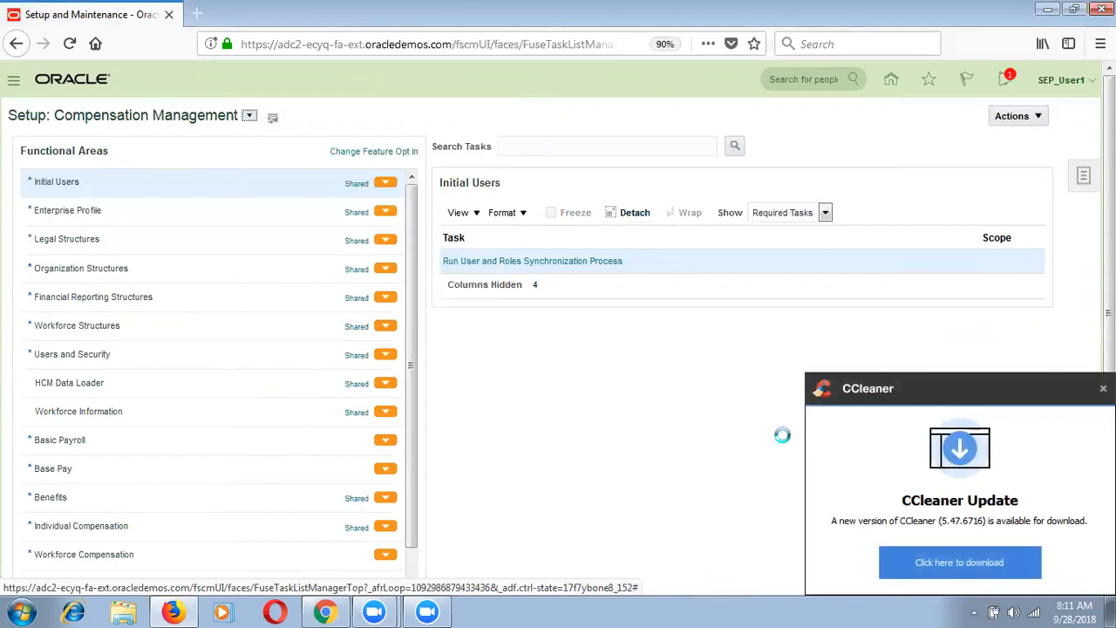
click(1104, 388)
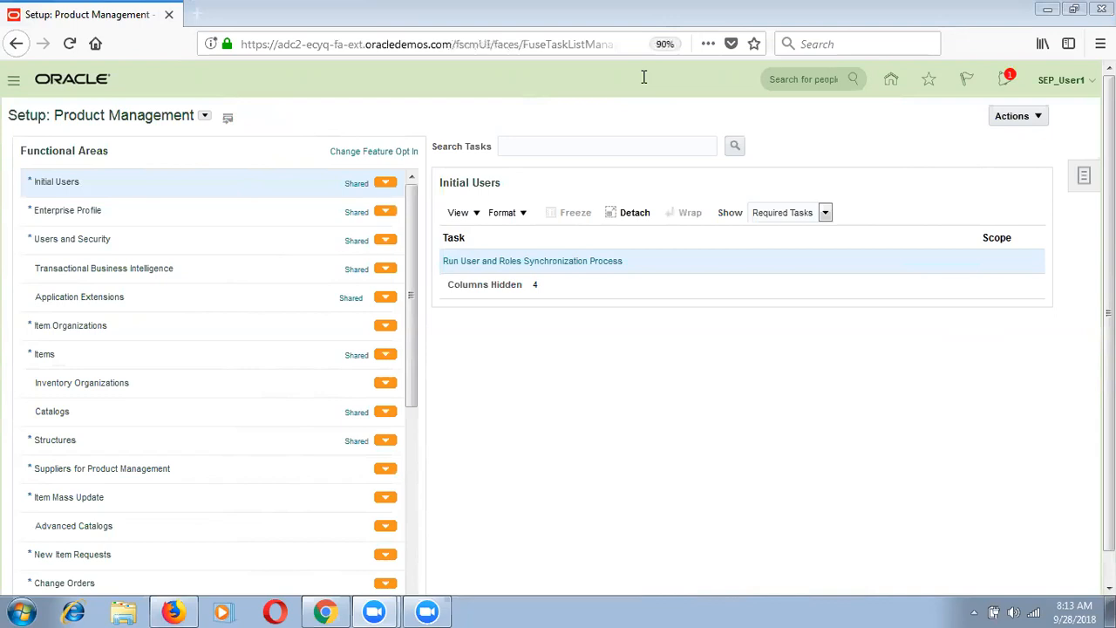
click(5, 611)
text(e)
key(BackSpace)
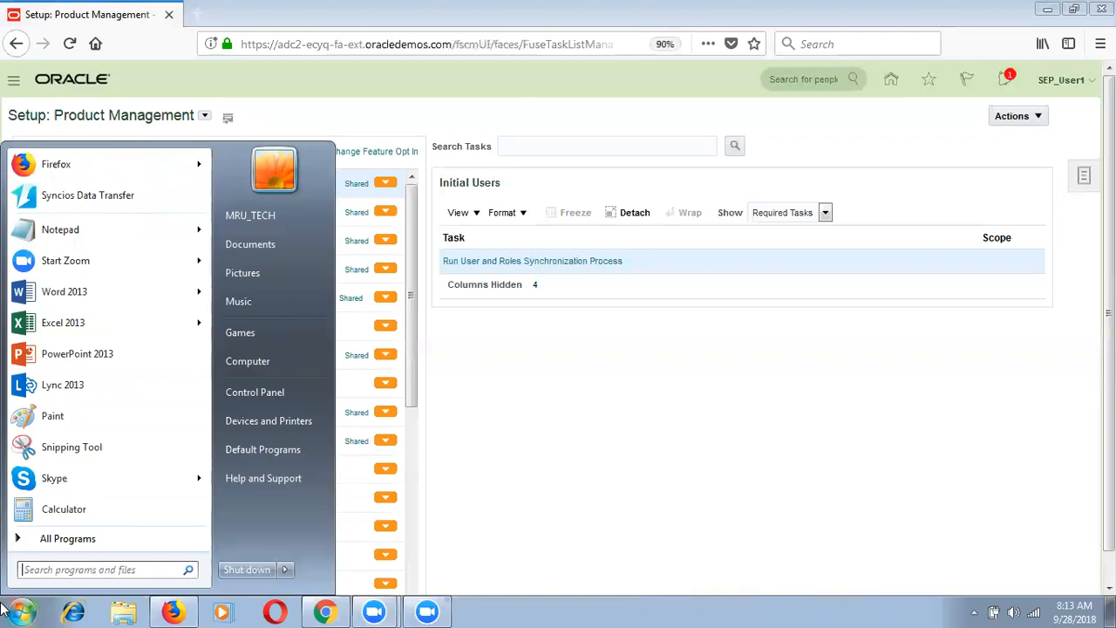
Step: Open the Excel workbook "Enterprisem Structure (08-SEP-2018)" from the 08-Sep-2018 folder
click(123, 612)
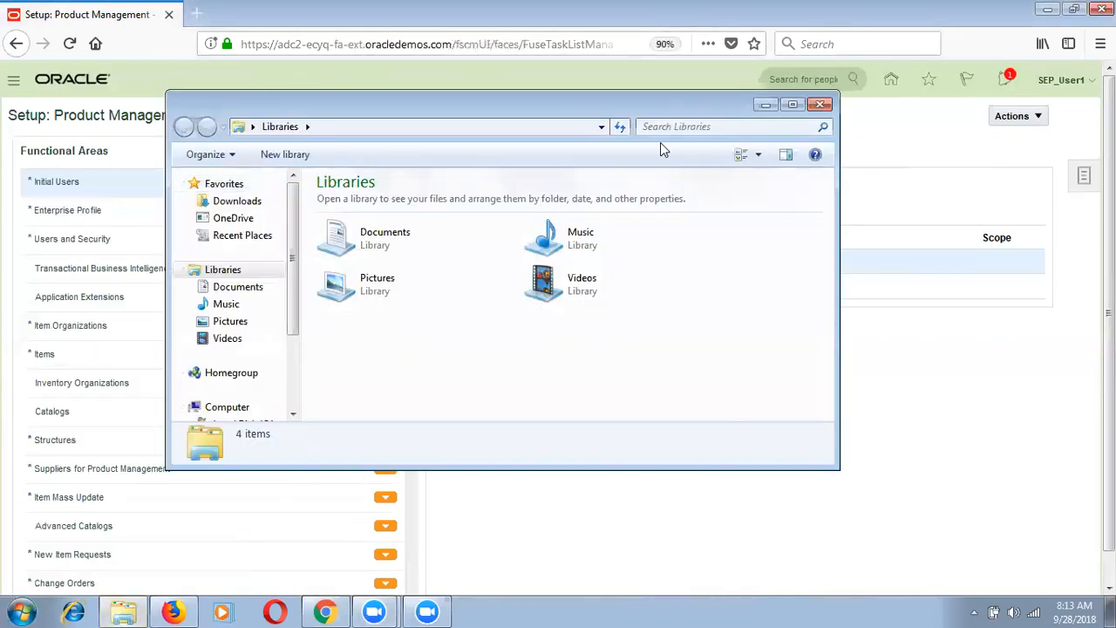
click(252, 127)
click(295, 293)
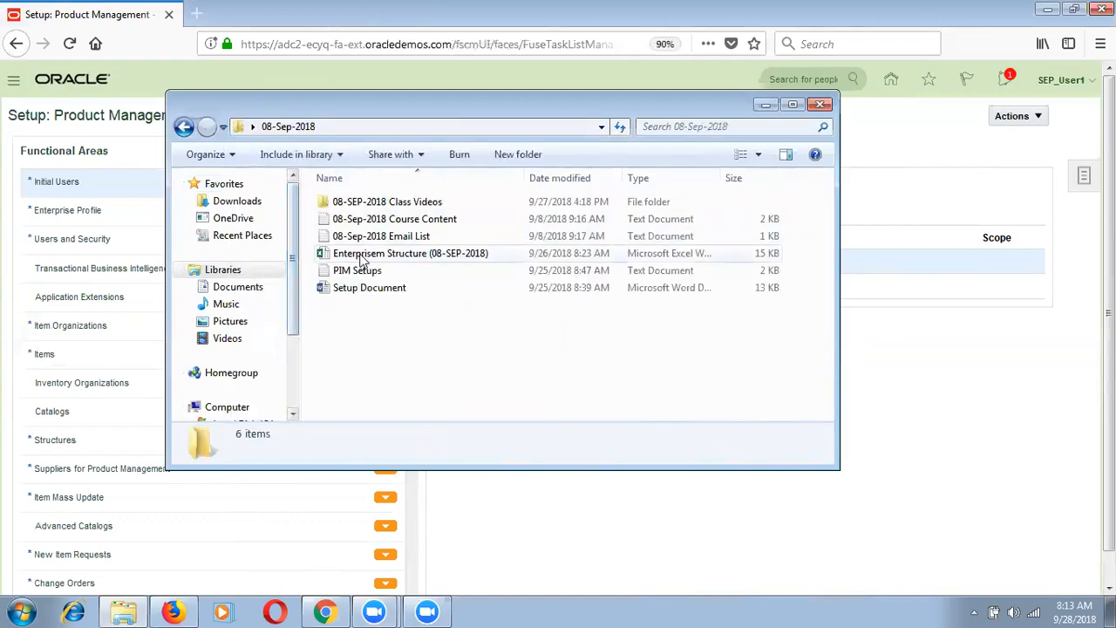
click(365, 254)
double_click(364, 254)
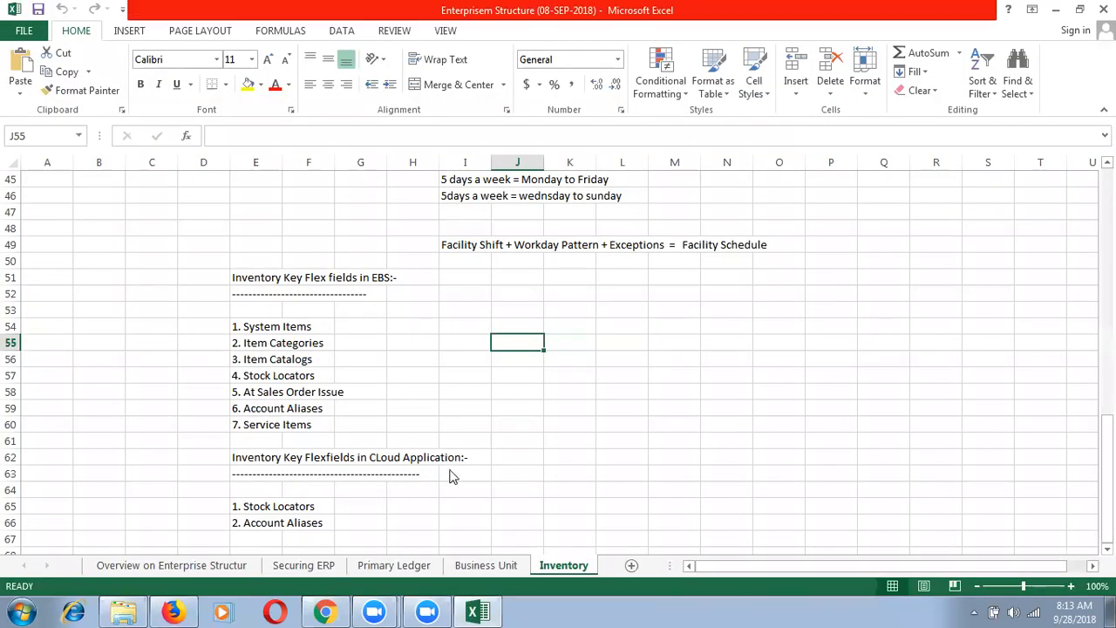
Step: Add a new worksheet after the Inventory sheet and name it "Item Catalogs"
click(723, 459)
click(634, 567)
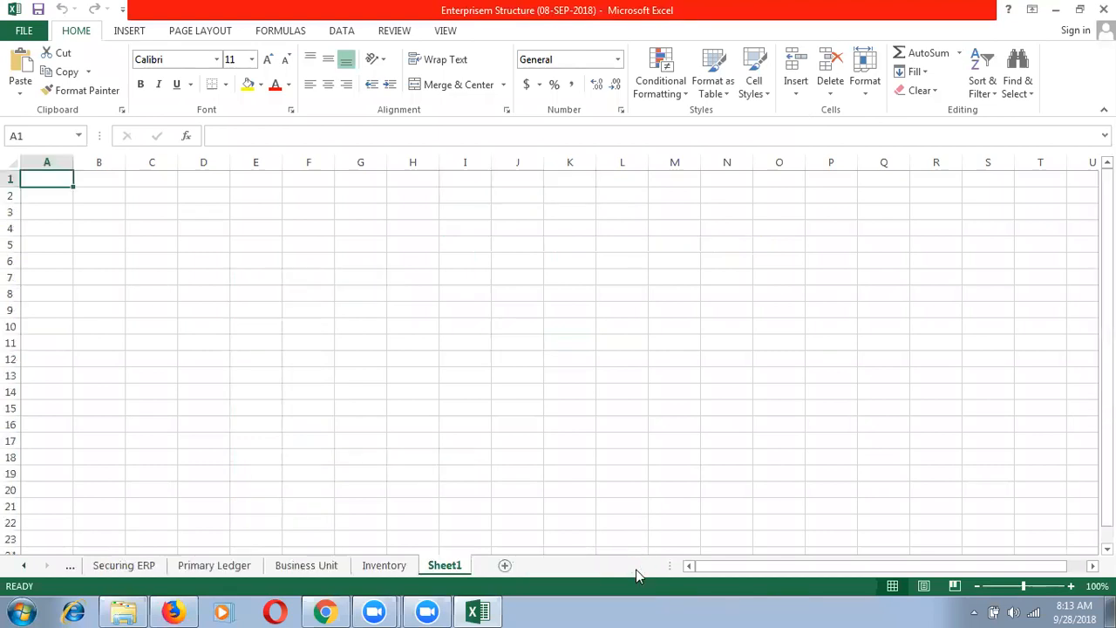
click(324, 254)
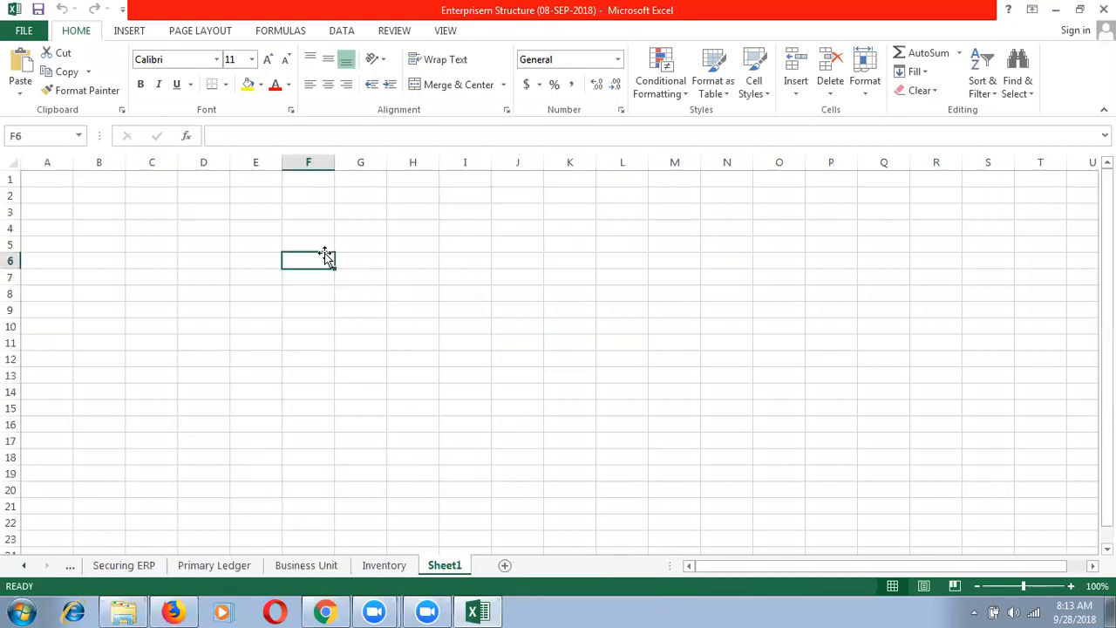
right_click(444, 564)
click(493, 410)
text(Item Catalogs)
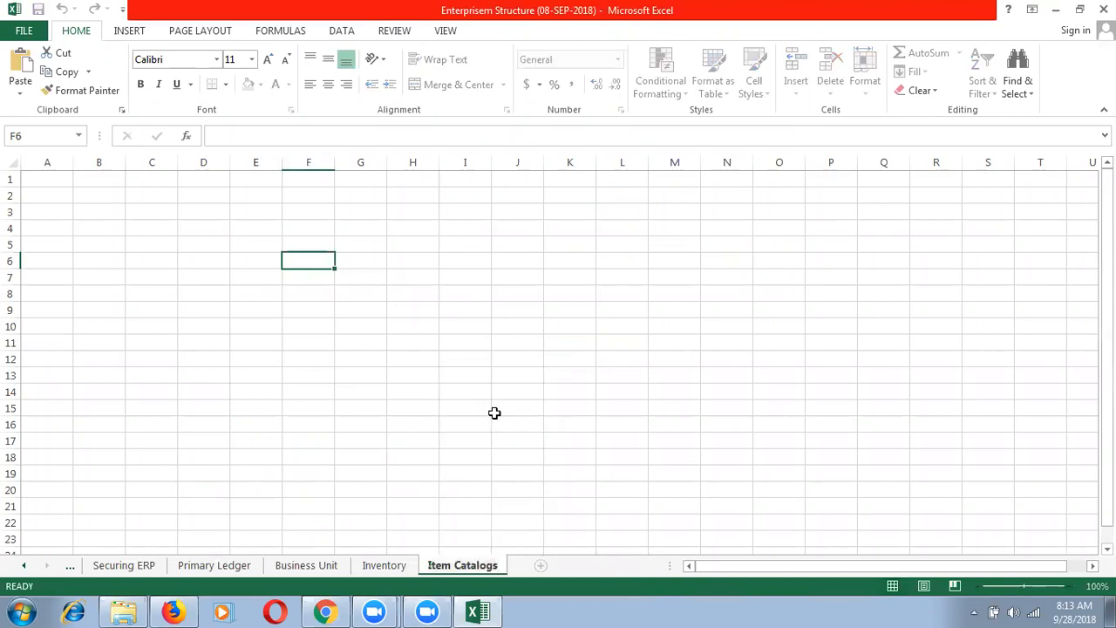
click(495, 412)
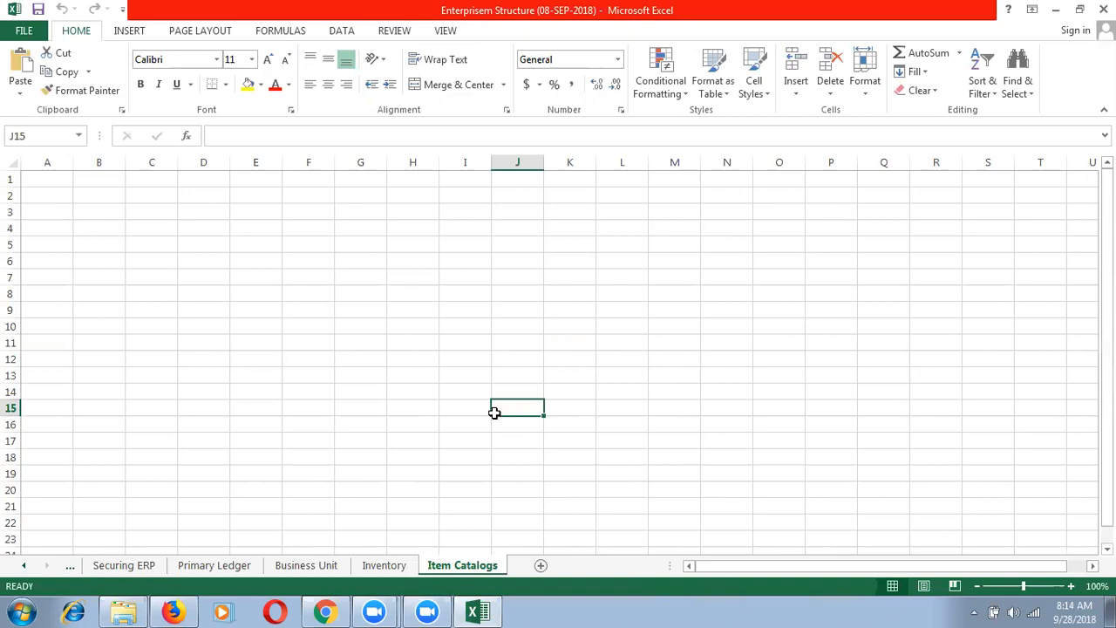
click(679, 28)
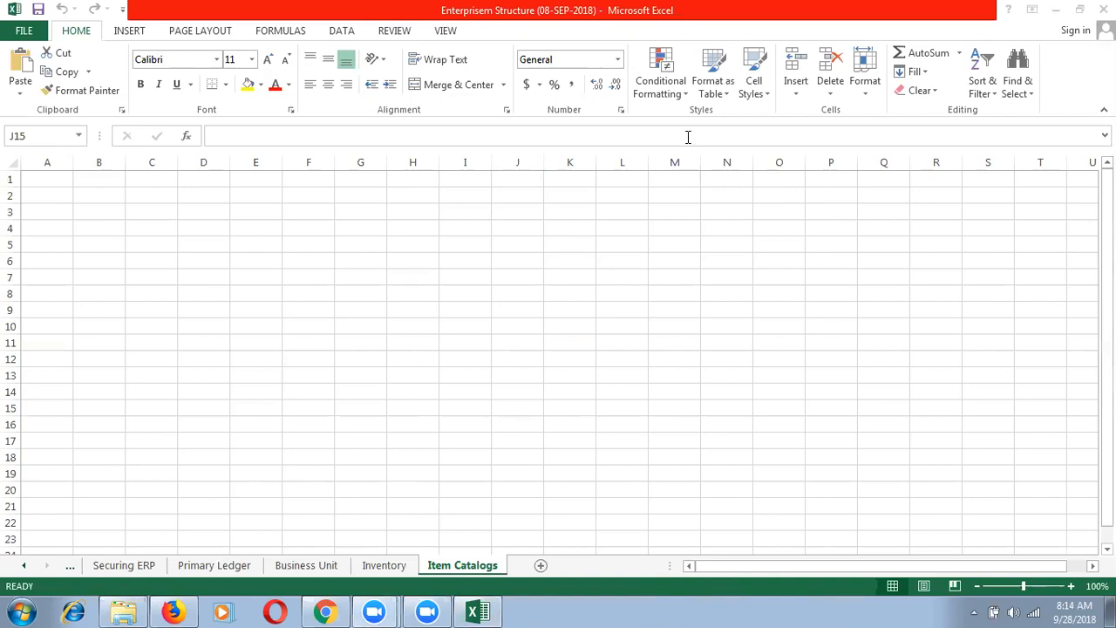
Step: Open a blank Notepad document and maximize its window
click(9, 614)
text(no)
key(Return)
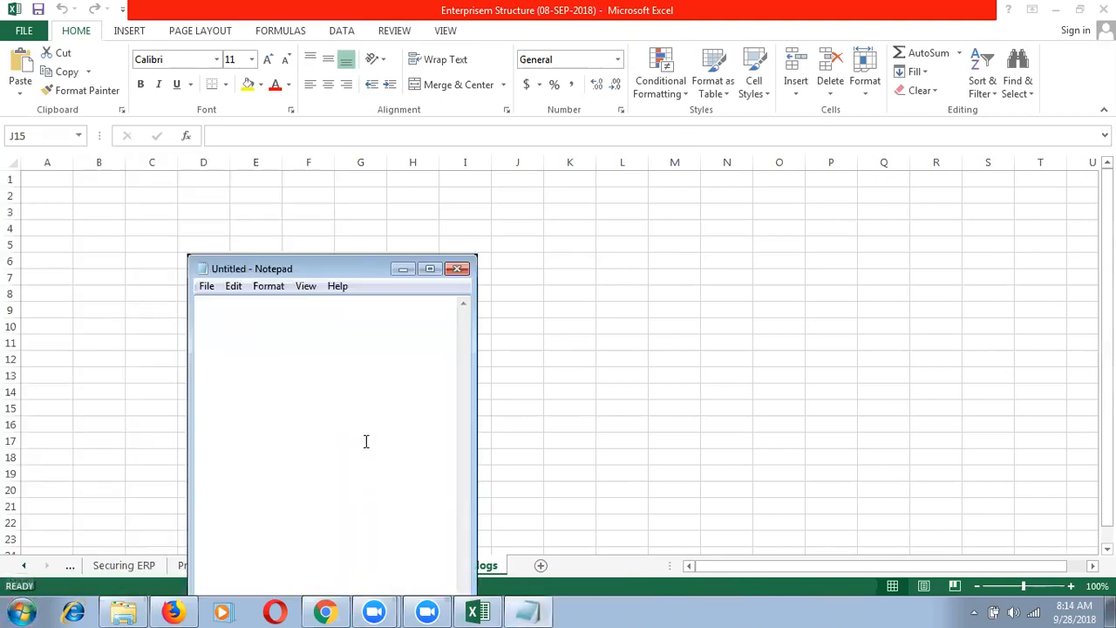
click(428, 271)
Step: Write the heading "Item Category:-" on the first line and underline it with a row of hyphens
text(I)
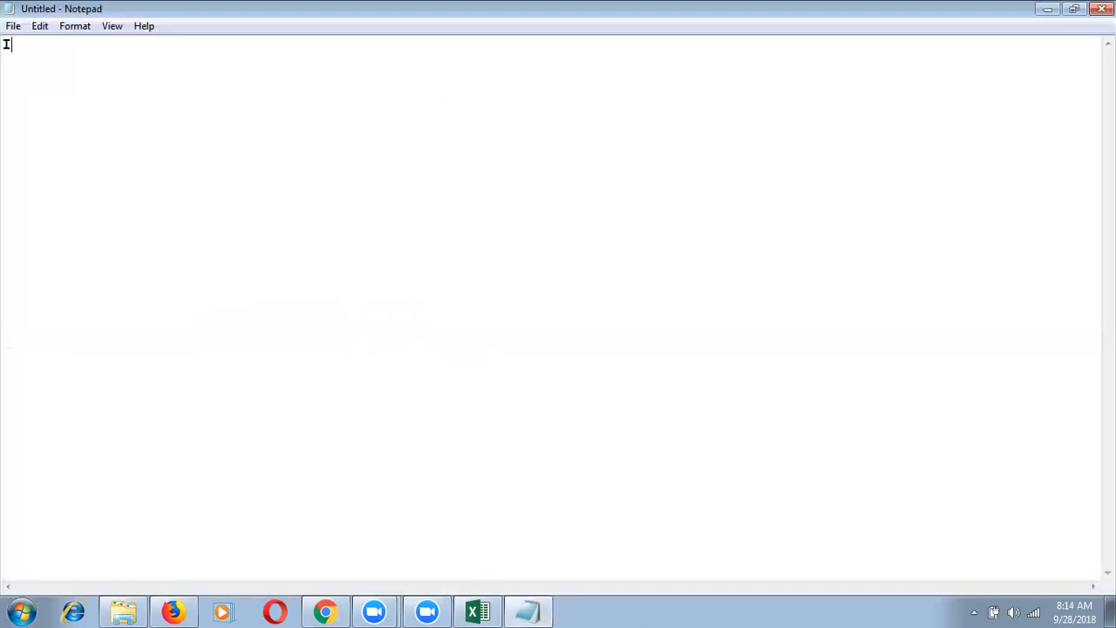
text(tem Category:)
key(Return)
text(--)
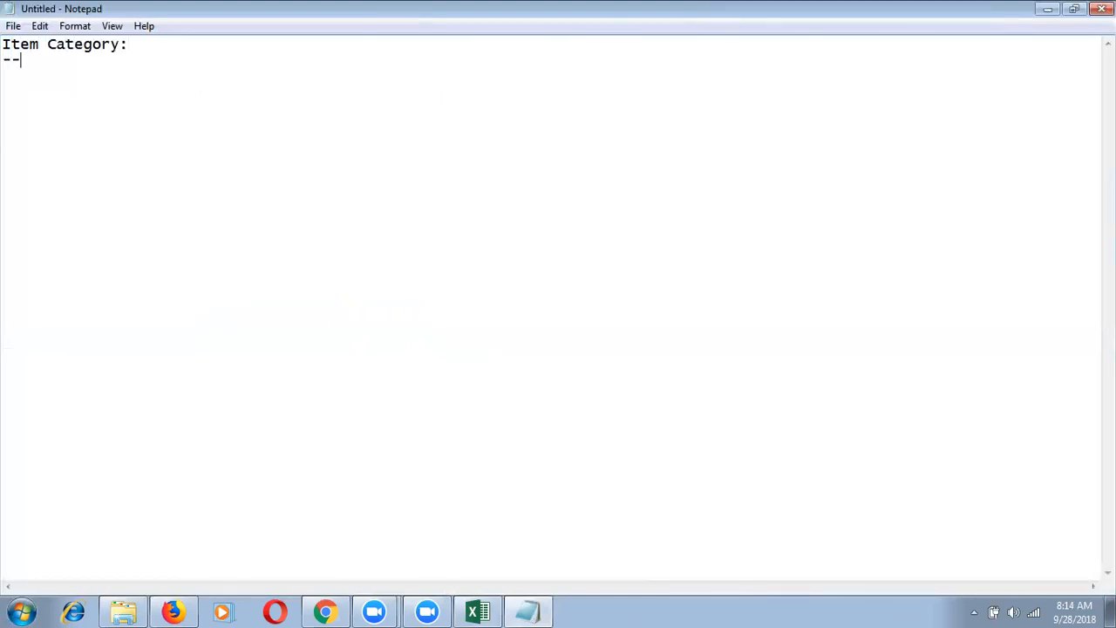
text(----------------)
key(BackSpace)
key(BackSpace)
key(BackSpace)
key(BackSpace)
key(Up)
text(-)
key(Down)
Step: Below the Item Category heading, write the definition "Grouping Similar kind of items is Item Ctaegory"
key(Return)
key(Return)
text(Grouping SImilar)
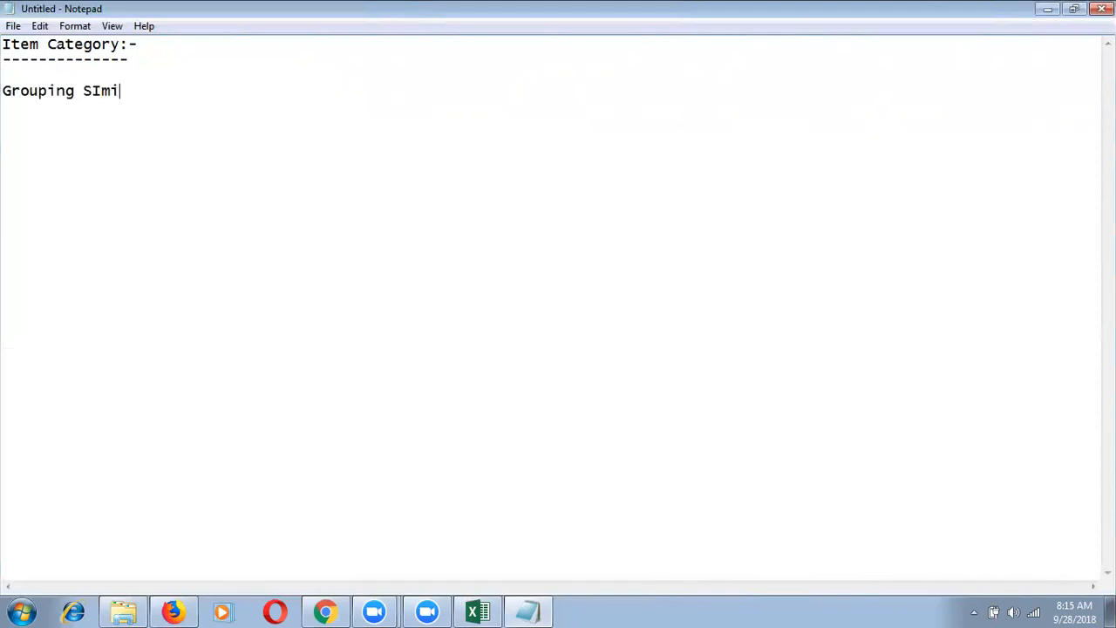
key(BackSpace)
key(BackSpace)
key(BackSpace)
key(BackSpace)
key(BackSpace)
key(BackSpace)
text(imilar kond o)
key(BackSpace)
key(BackSpace)
key(BackSpace)
key(BackSpace)
key(BackSpace)
text(ind)
text(of items )
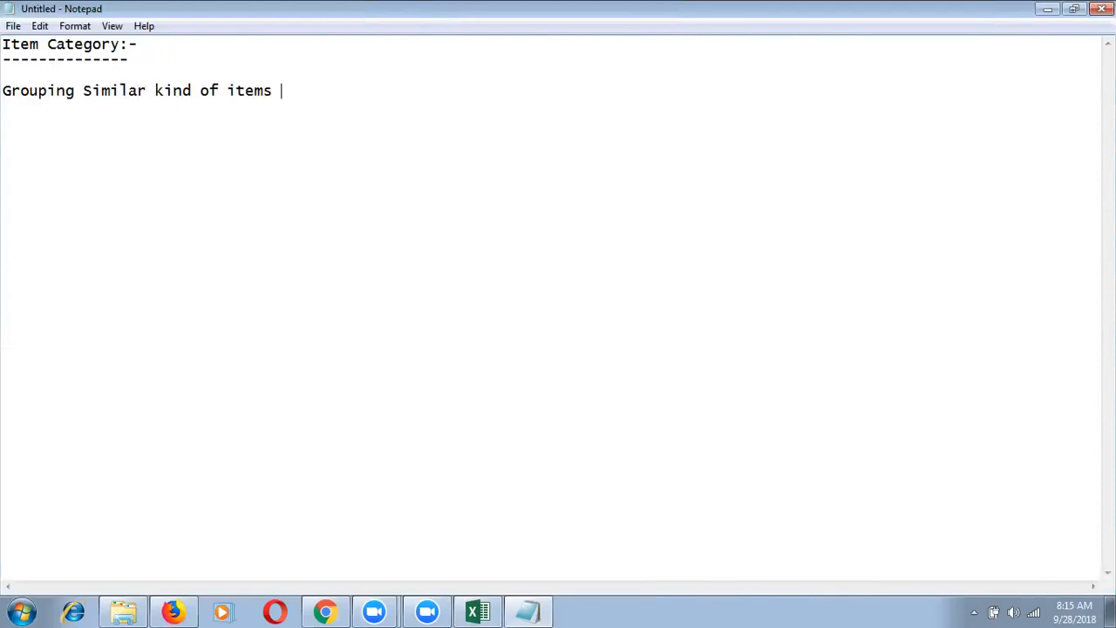
text(is Item Ctaegory)
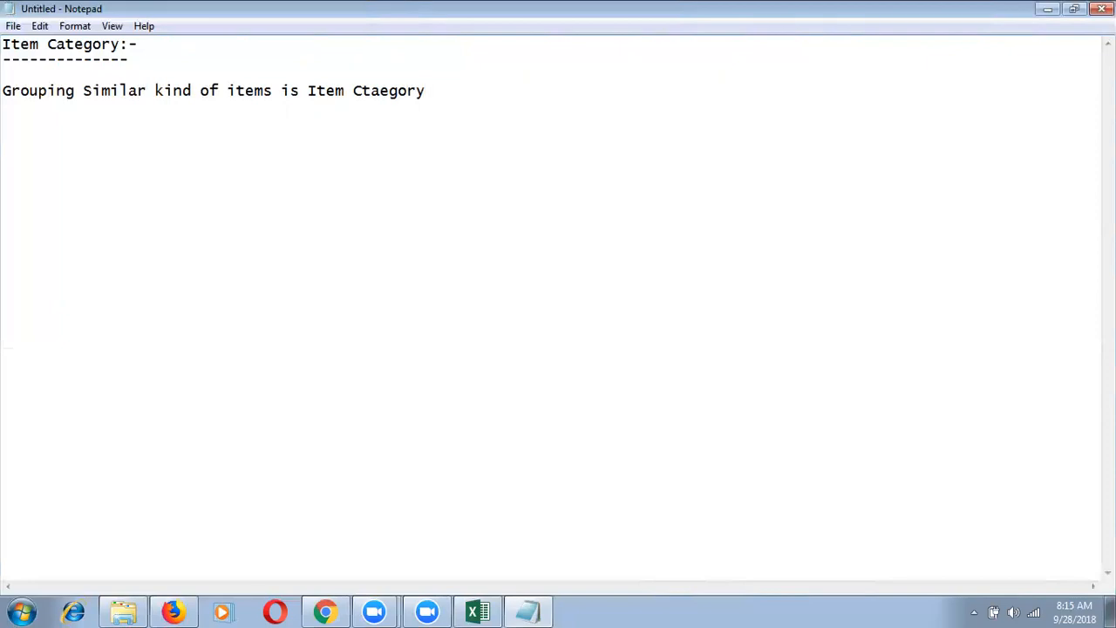
Step: Add a second heading "Item Catalog:-" below the category definition, underlined with a row of hyphens
key(Return)
key(Return)
key(Return)
text(Item Catalog)
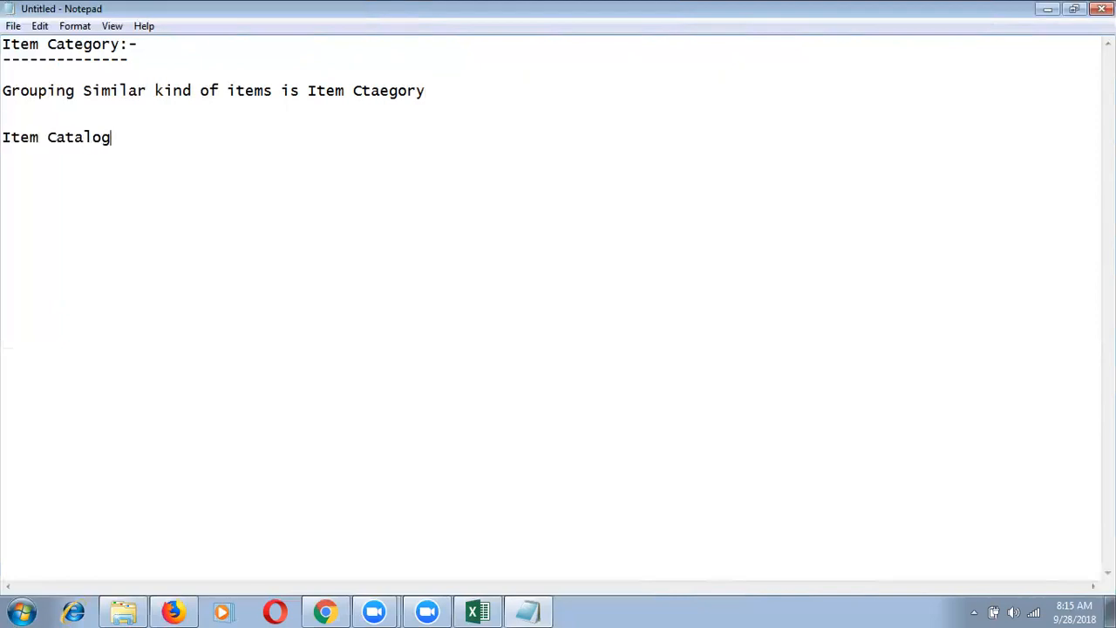
text("-)
key(Return)
text(--------------)
click(116, 138)
key(Delete)
text(:)
Step: Write "Grouping Similar kind of Categories" under the Item Catalog heading, leaving the notes unsaved
click(145, 161)
text(Grouping )
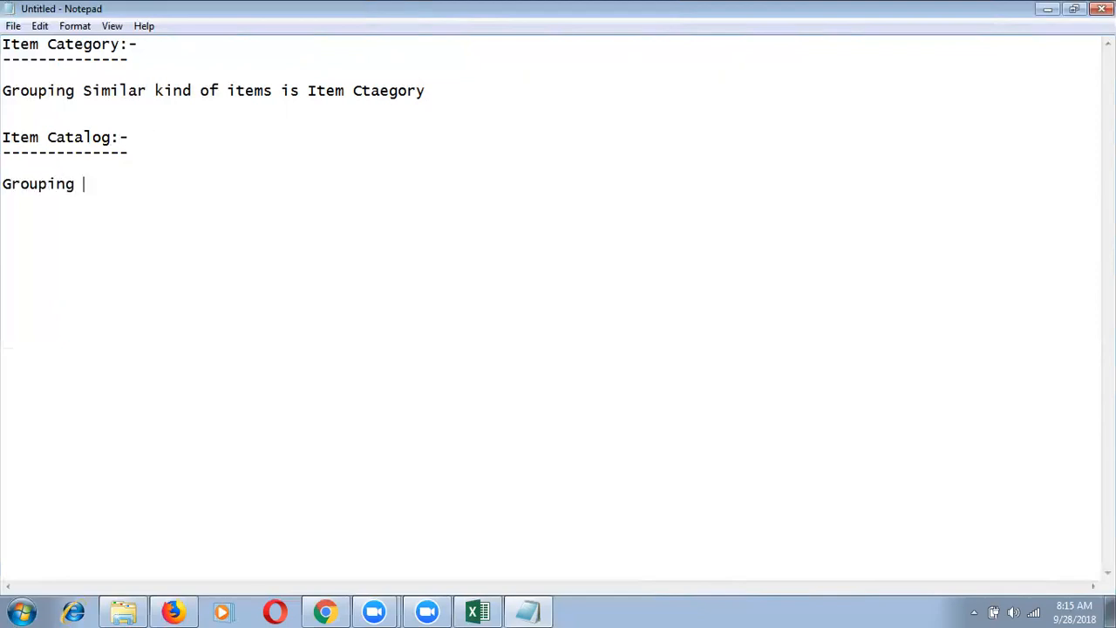
text(Similar kin)
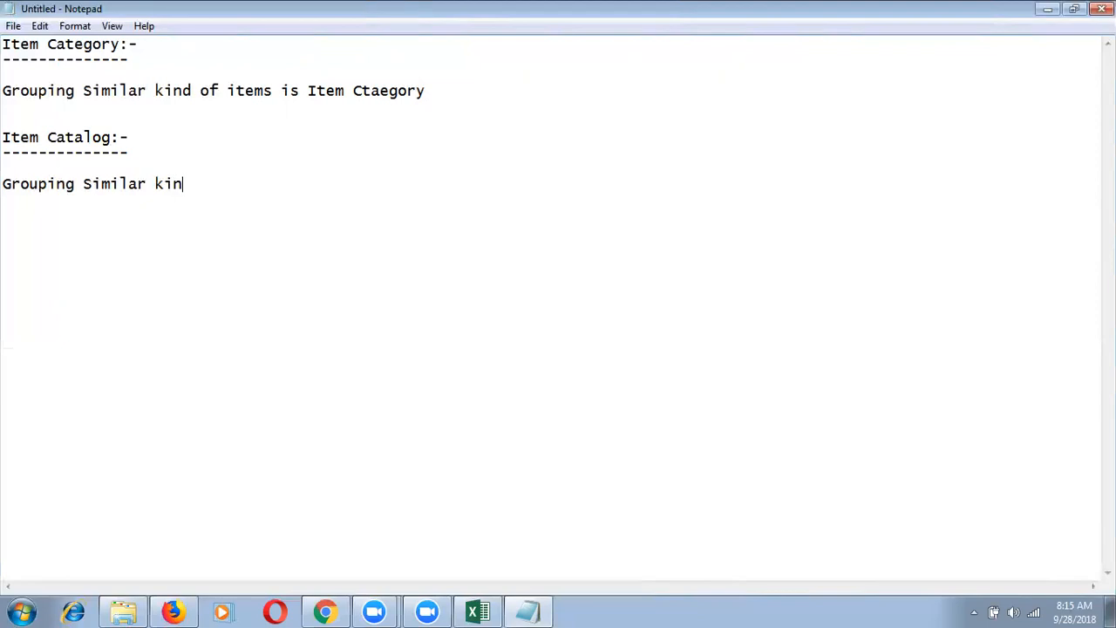
text(d of Categor)
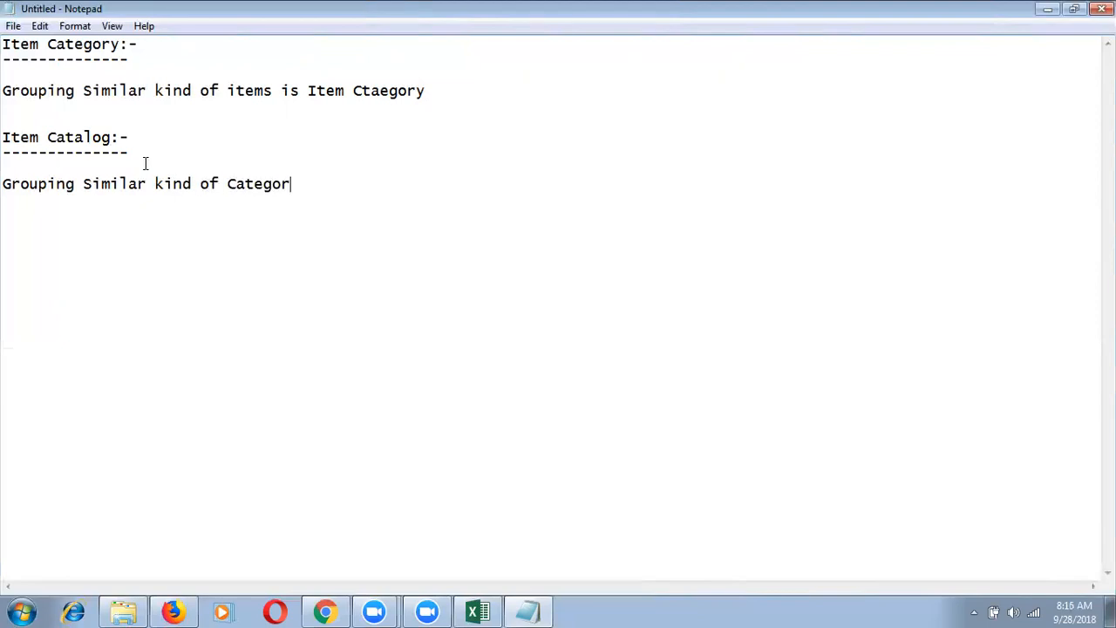
text(ies)
key(ctrl+s)
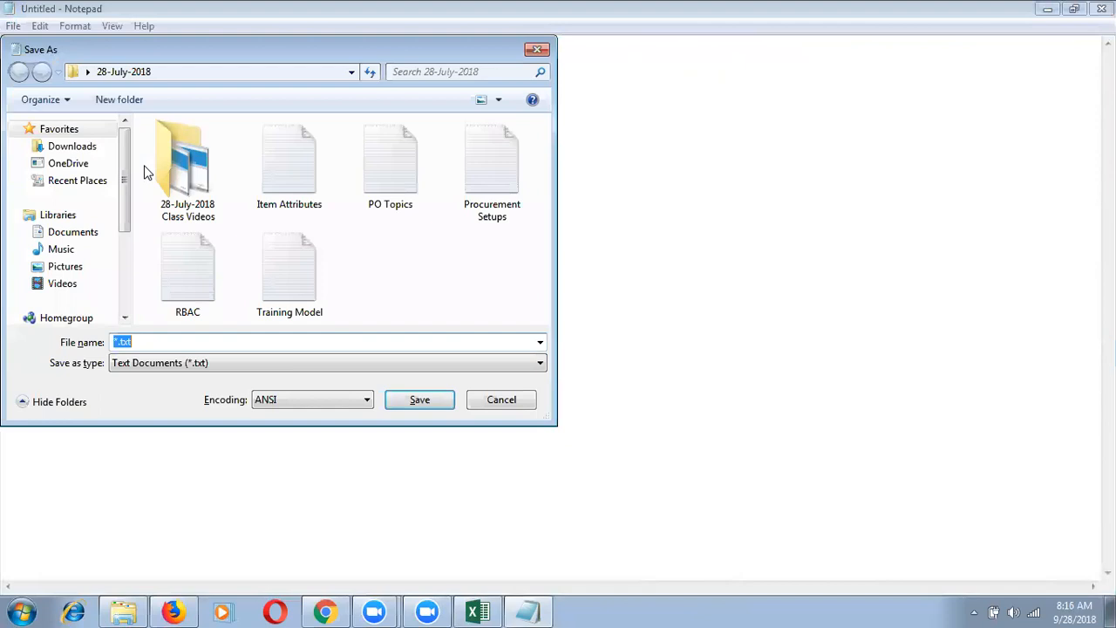
click(509, 400)
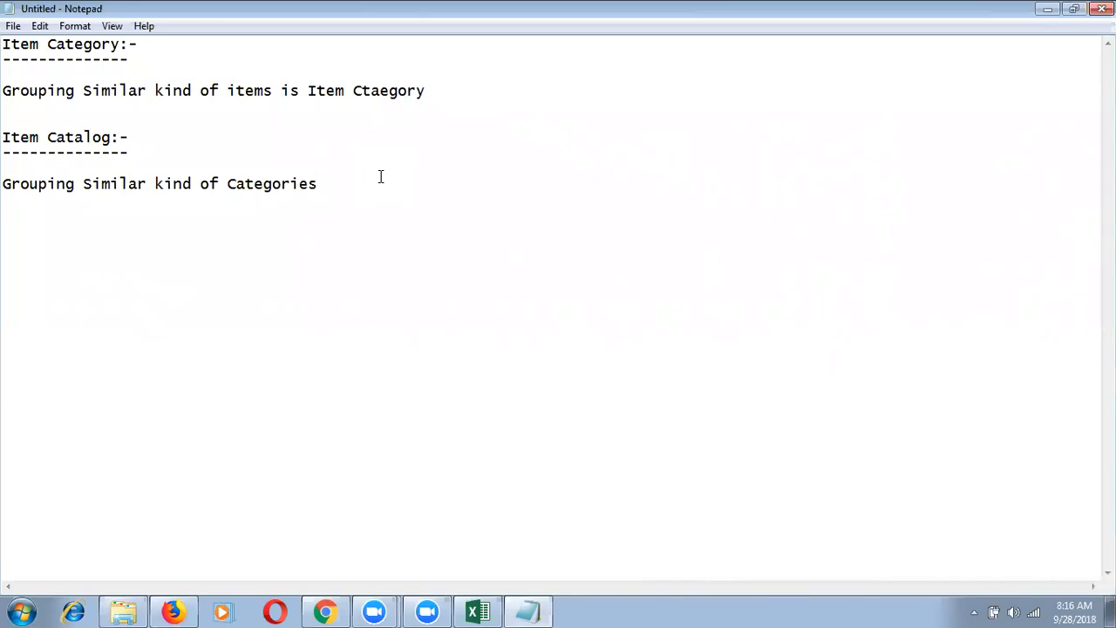
Step: Add the example heading "Bajaj Electronics:-" below the catalog definition, underlined with a row of hyphens
key(Return)
key(Return)
text(Bajaj Electron)
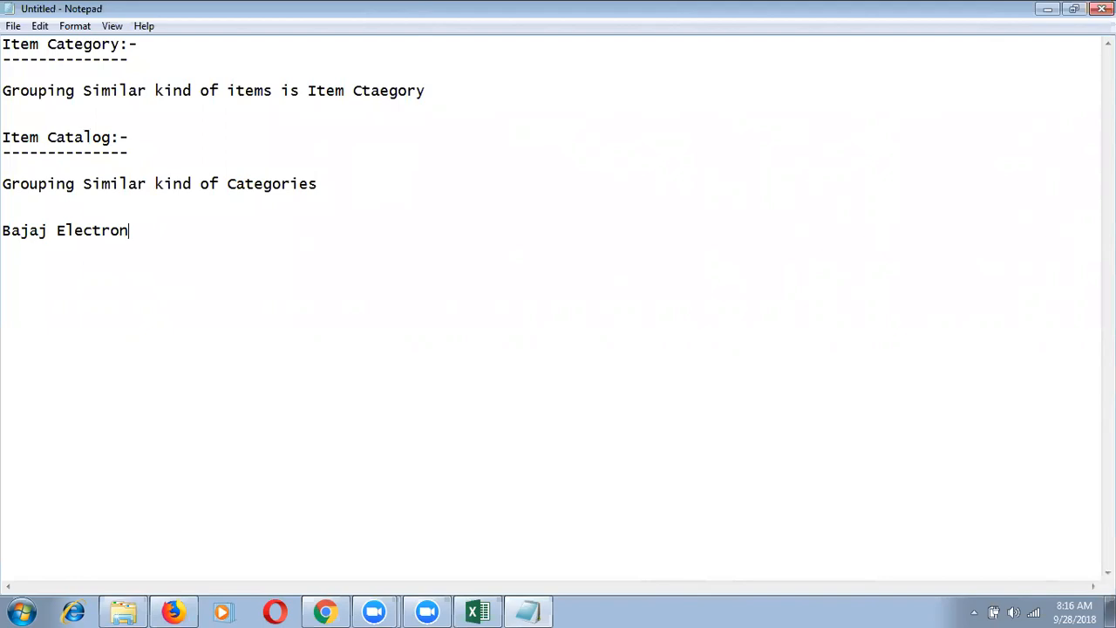
text(ics:-)
key(Return)
text(------------------)
Step: List TV's, Washing Machines, Refregirators, AC's, Mobiles and Camera's on separate lines under the Bajaj Electronics heading
key(Return)
key(Return)
text(TV's)
key(Return)
text(Washin)
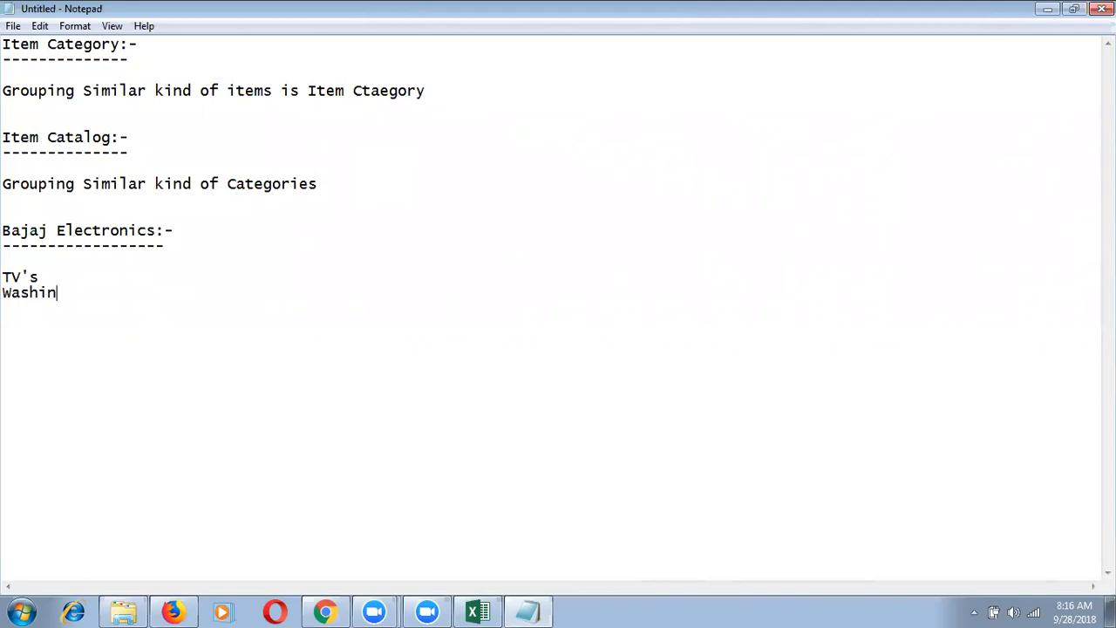
text(g Machines)
key(Return)
text(Refr)
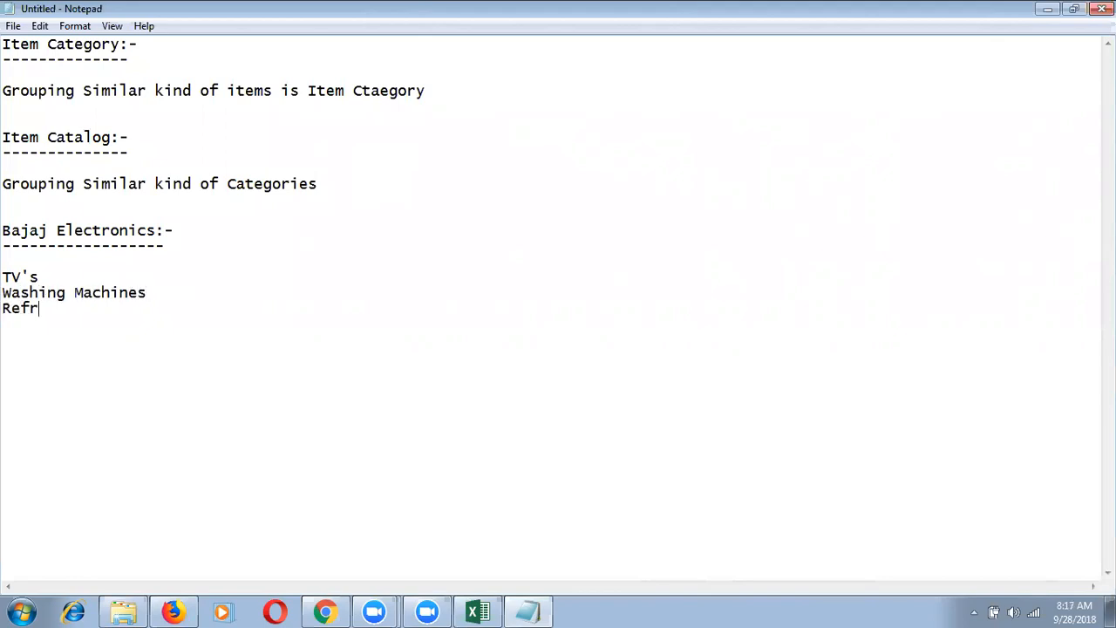
text(egirators)
text(AC's)
key(Return)
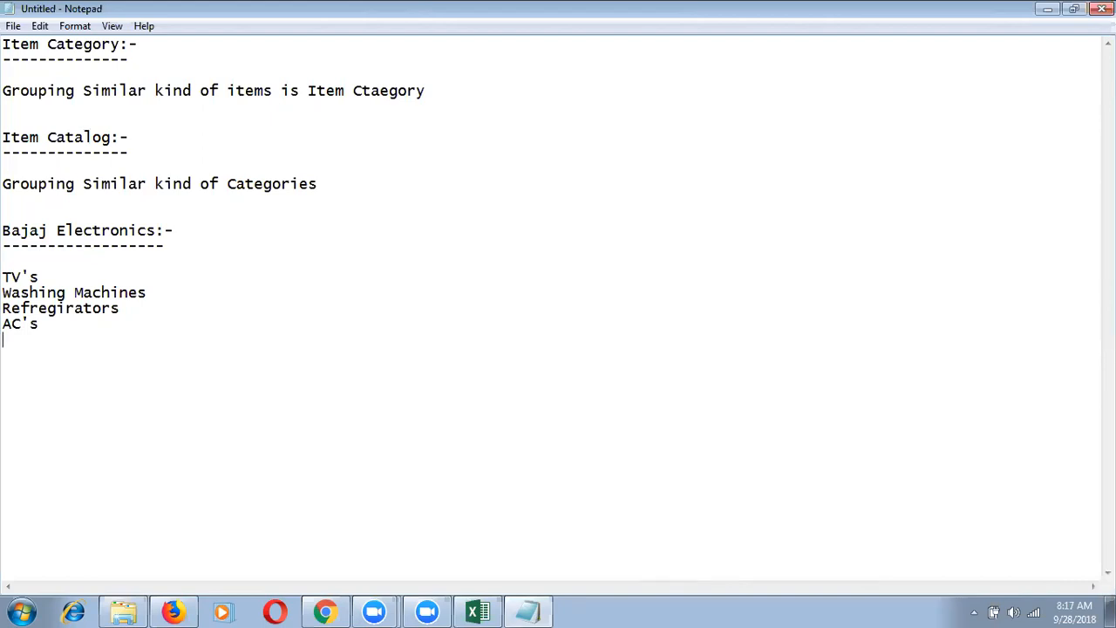
text(Mobiles)
key(Return)
text(Camera's)
key(Return)
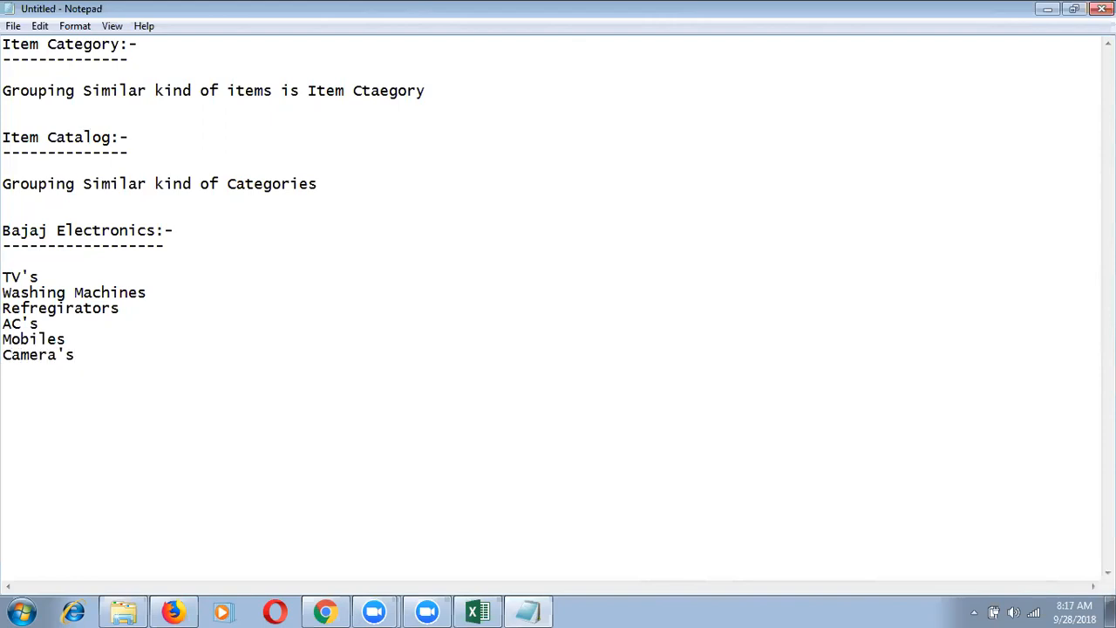
Step: Complete the category list with Laptops and add Samsung as the first arrow-marked brand under TV's
text(tops)
click(67, 280)
key(Return)
text(->)
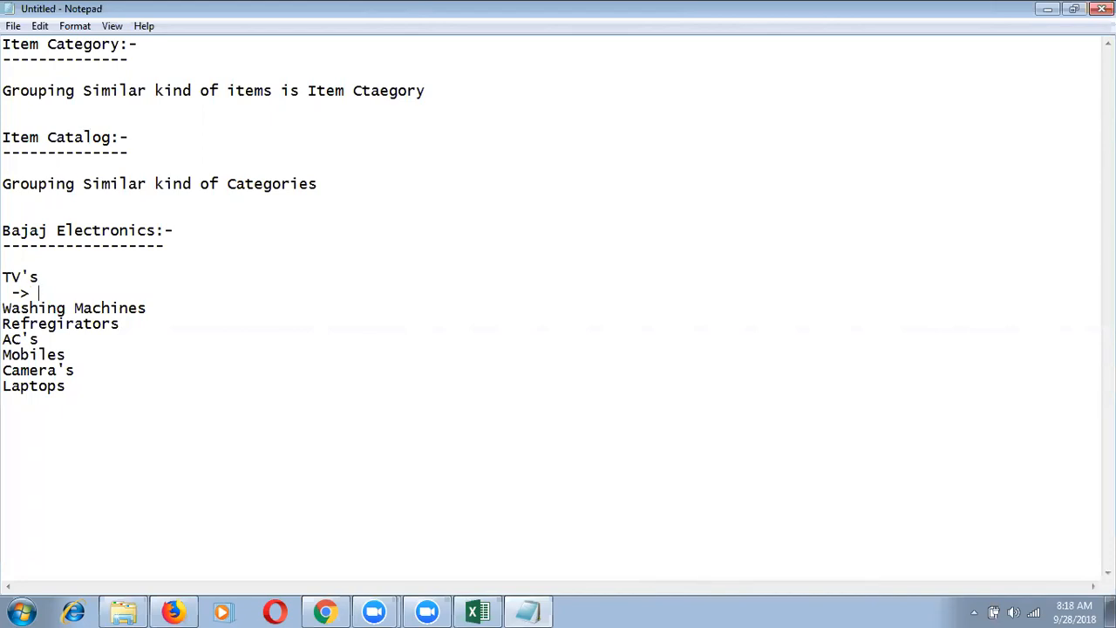
text(Samsung)
key(Return)
Step: Add LG, Sony and Panasonic as arrow-marked brands below Samsung under TV's, followed by blank space before Washing Machines
text(->)
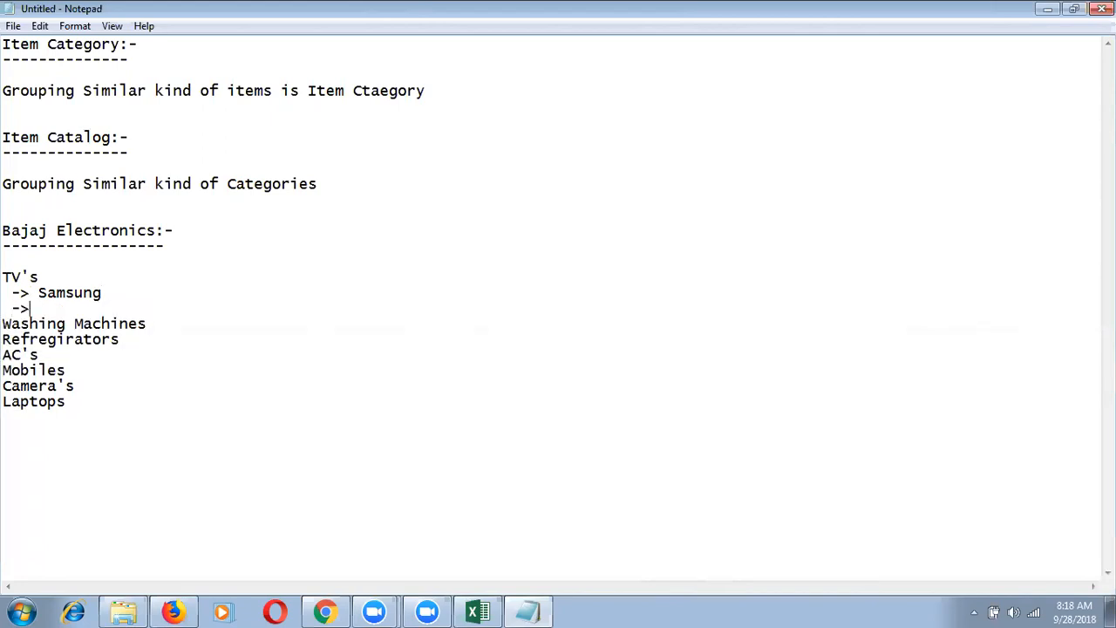
text( LG)
key(Return)
text(-)
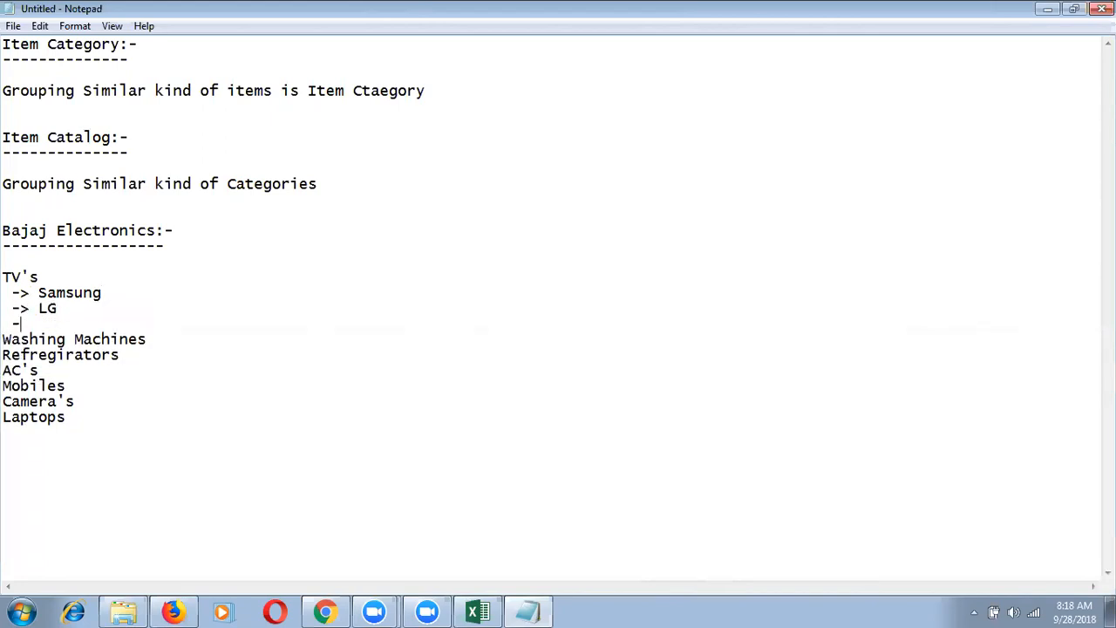
text(> Sony)
key(Return)
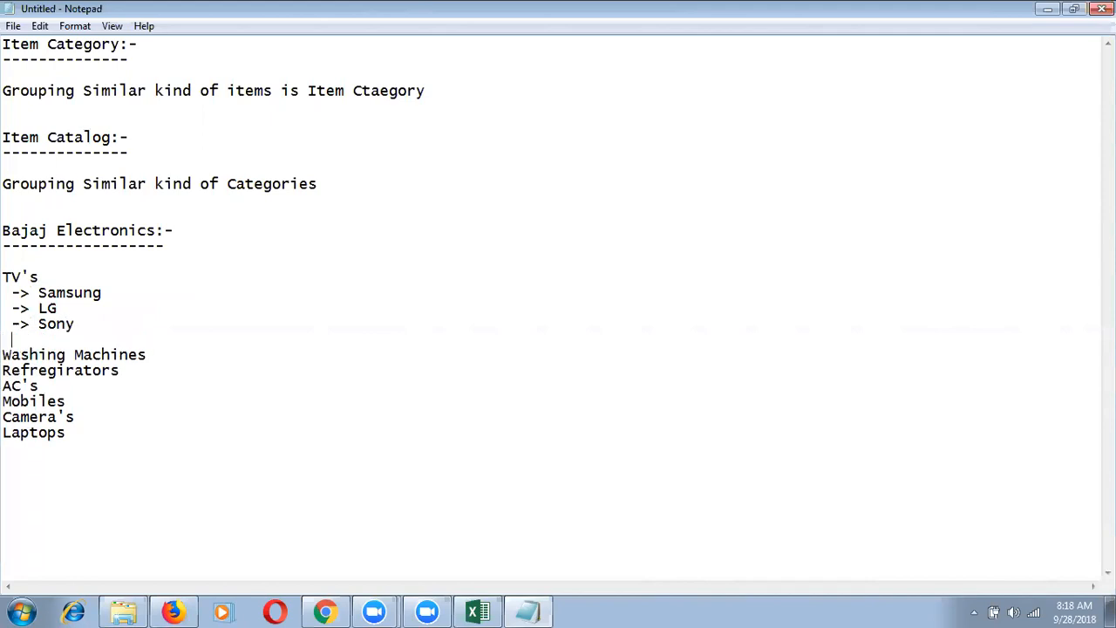
text(-> Panasonic)
key(Return)
key(Return)
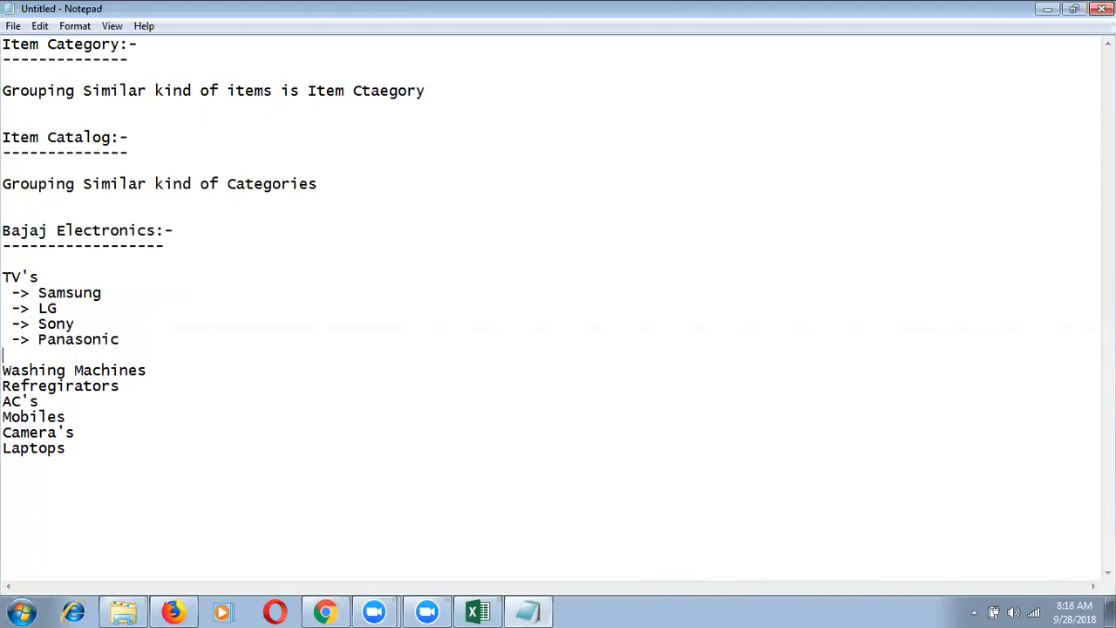
Step: List Apple and Samsung as arrow-marked brands under Mobiles in the Bajaj Electronics example
click(80, 431)
key(Return)
text(->)
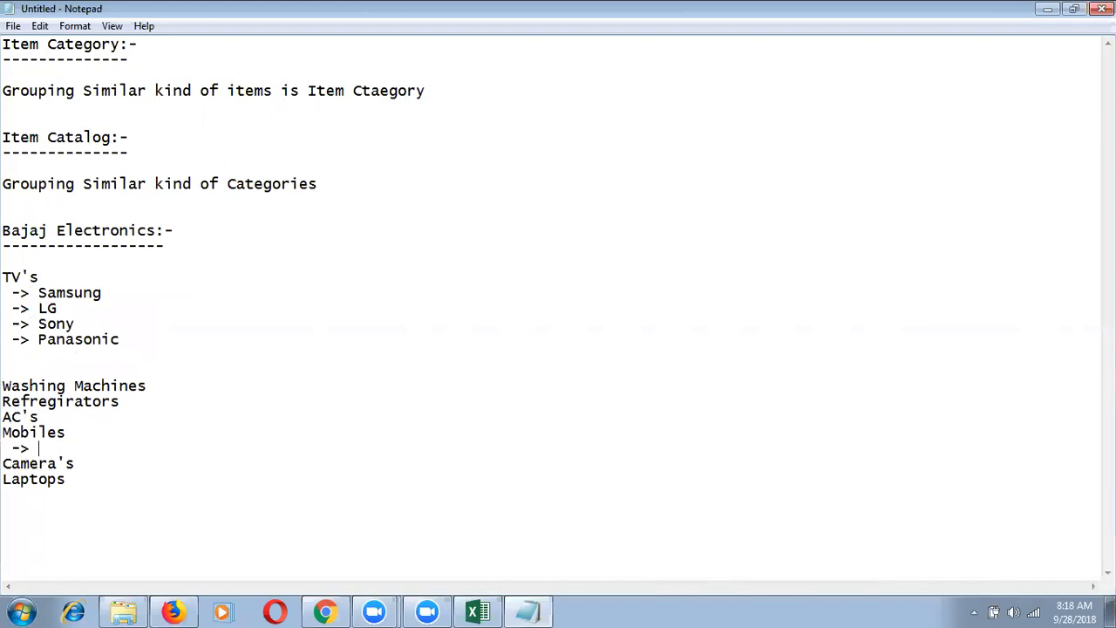
text( Apple)
key(Return)
text(-)
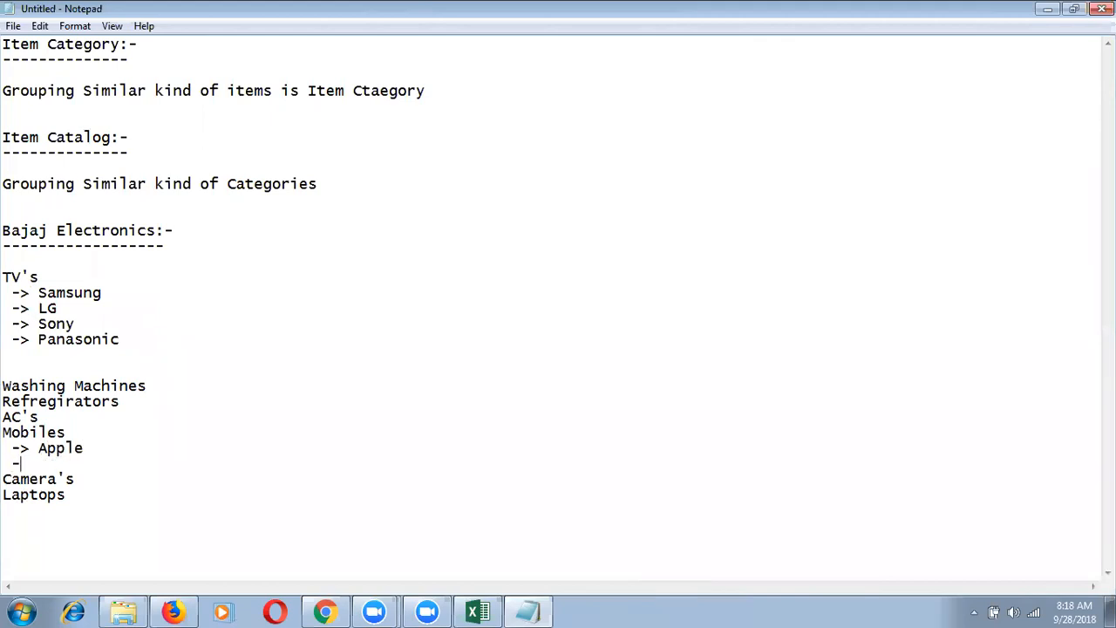
text(> Samsung)
key(Return)
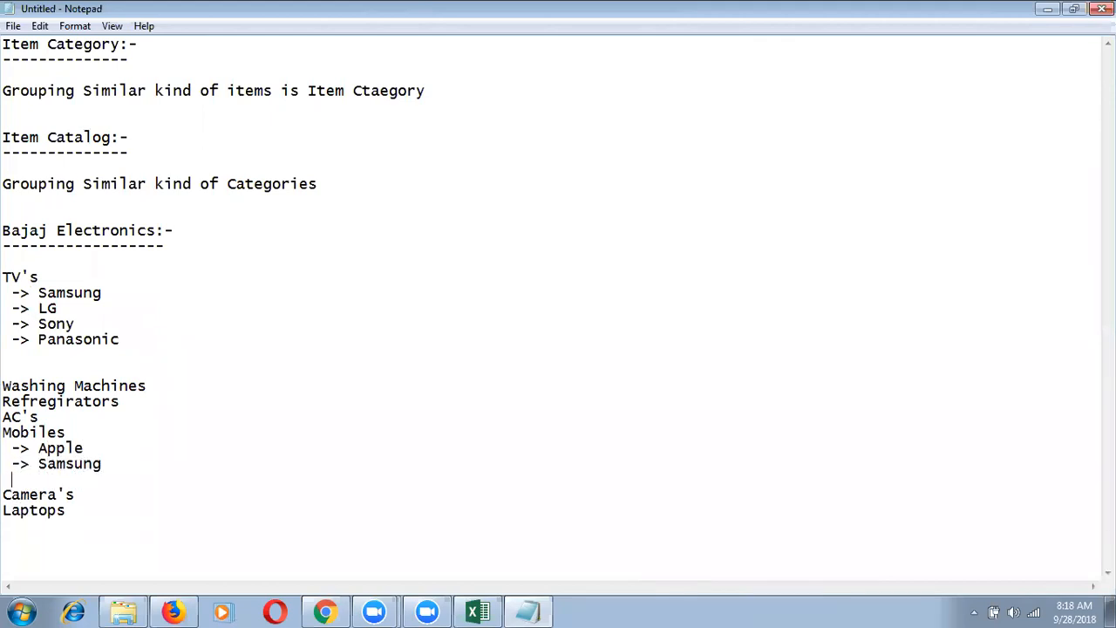
Step: Extend the Bajaj Electronics Mobiles list with "-> Xiomi", "-> One Plus" and "-> HTC", leaving a blank line before Camera's
text(-> Xiomi)
key(Return)
text(-> One Plu)
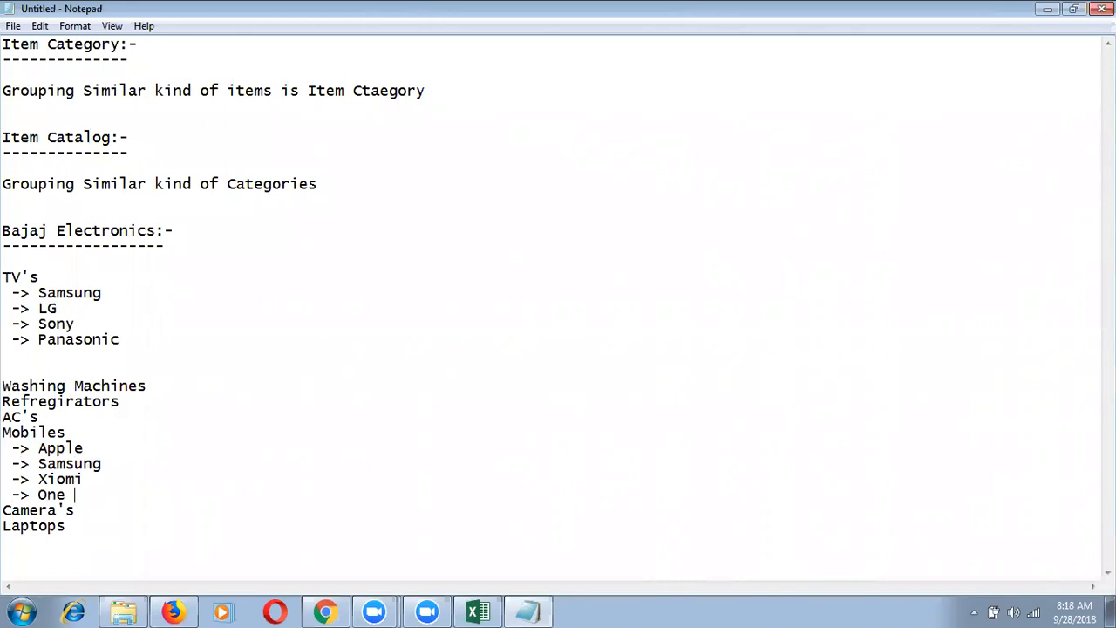
key(Return)
key(BackSpace)
text(s)
key(Return)
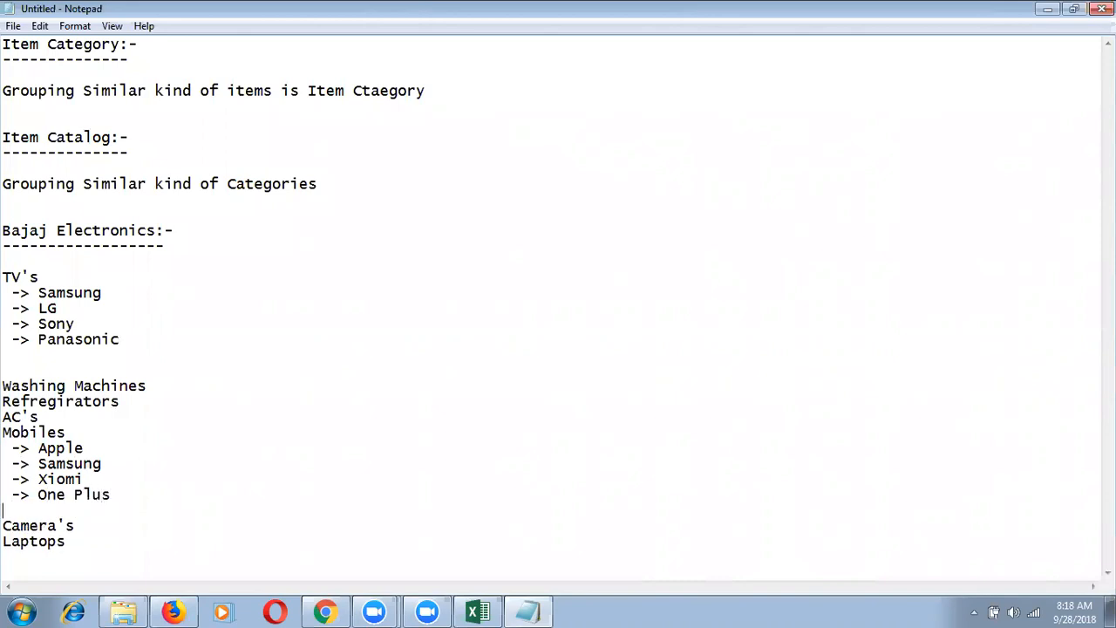
text(-> HTC)
key(Return)
Step: Add "-> Dell Laptop" as the first entry under Laptops
click(92, 557)
key(Return)
key(Return)
text(-)
key(BackSpace)
key(BackSpace)
text(-)
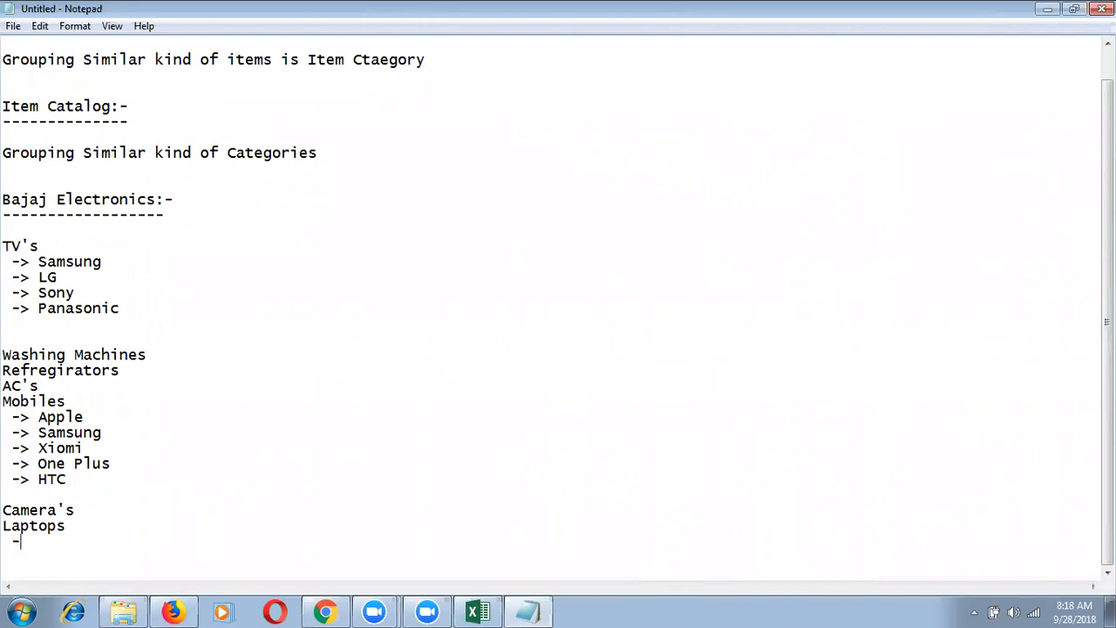
text(> Dell LAPTOP)
key(BackSpace)
key(BackSpace)
key(BackSpace)
key(BackSpace)
key(BackSpace)
text(aptop)
key(Return)
Step: Add "-> HP Laptop" and "-> Asus Laptop" below the Dell Laptop entry
text(-)
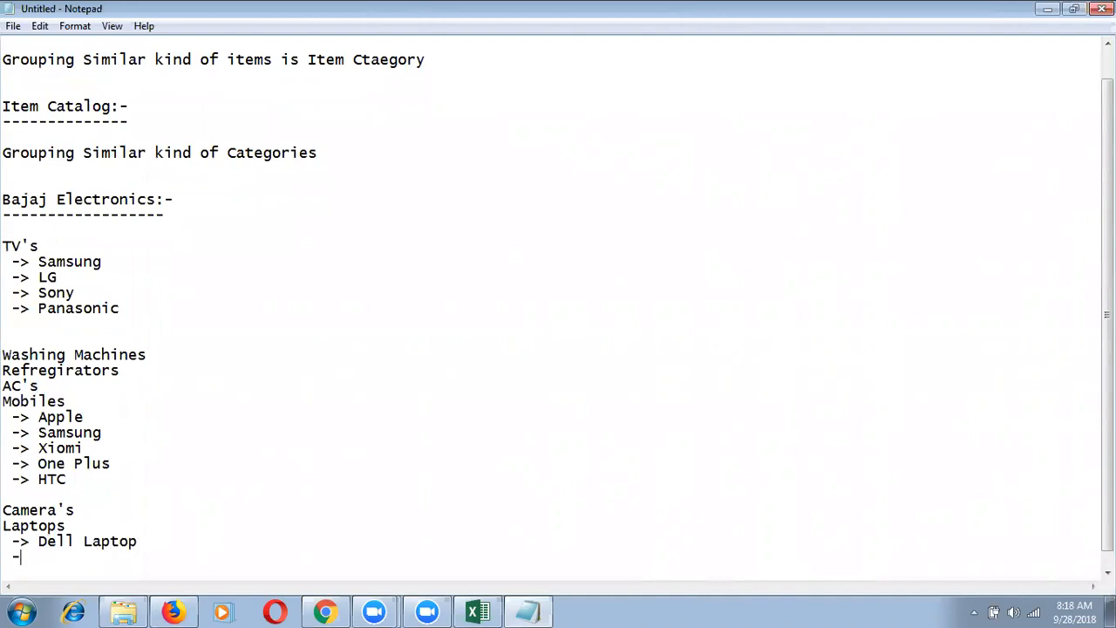
text(> HP Laptop)
key(Return)
text(-> As)
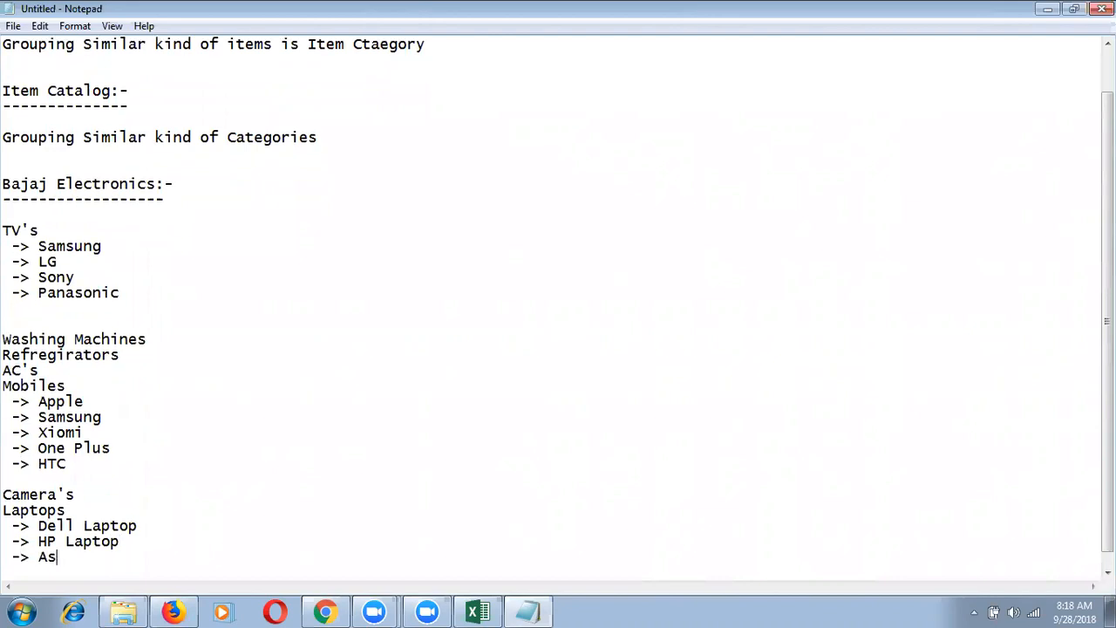
text(us Laptop)
Step: Highlight the whole Bajaj Electronics list from TV's through Asus Laptop, then clear the highlight
drag(150, 559, 3, 230)
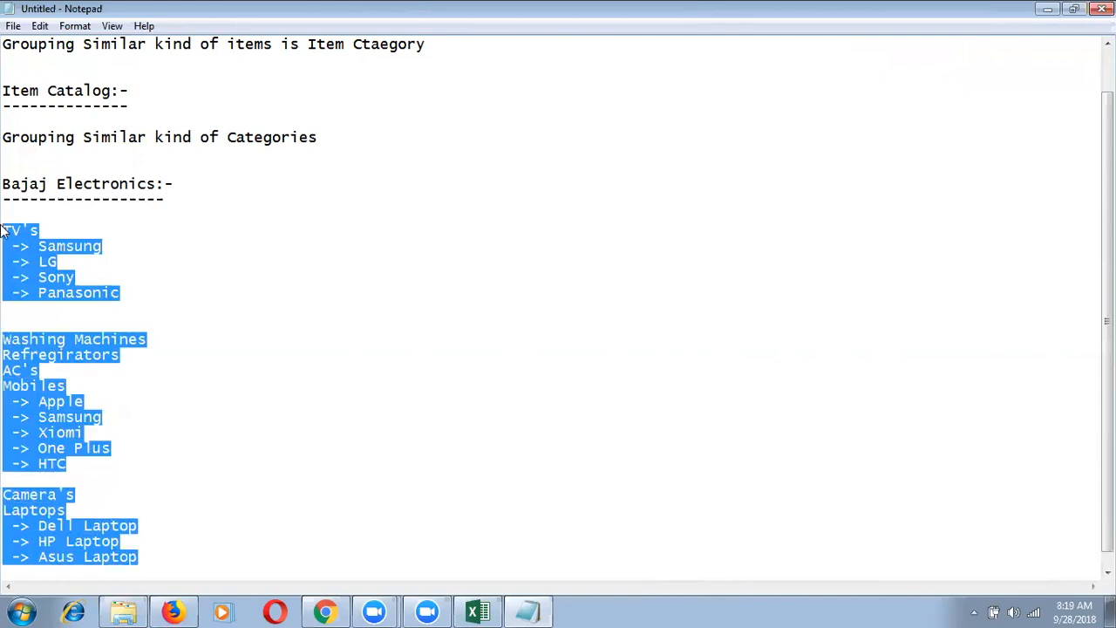
click(141, 342)
click(157, 541)
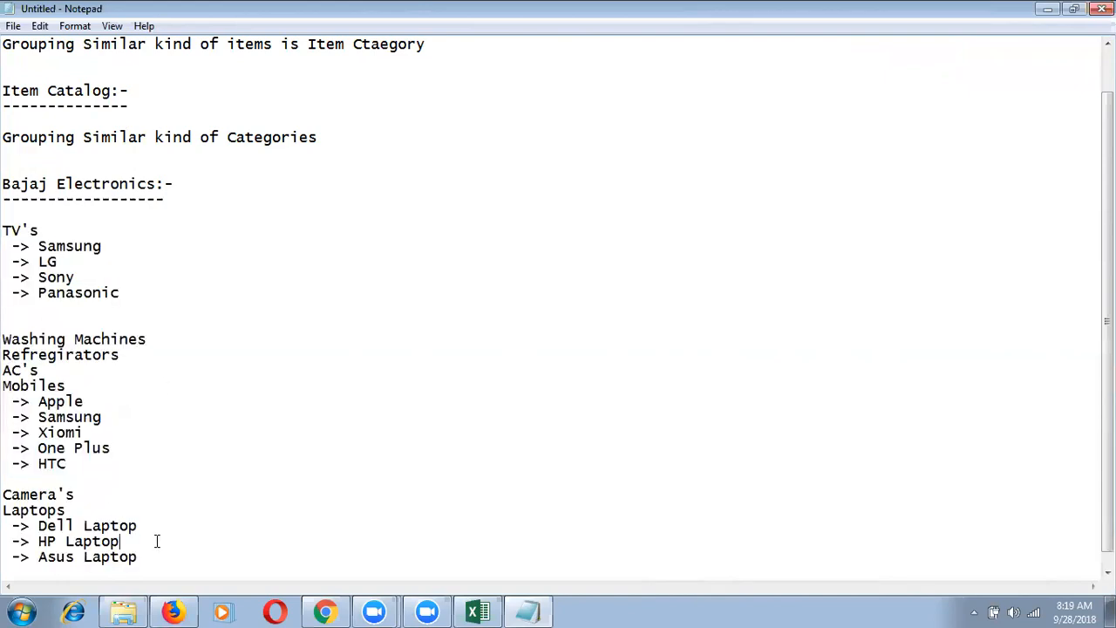
Step: Add a new example heading "Big C Mobile Store:-" a few lines below the Laptops list, underlined with a row of hyphens
click(149, 566)
key(Return)
key(Return)
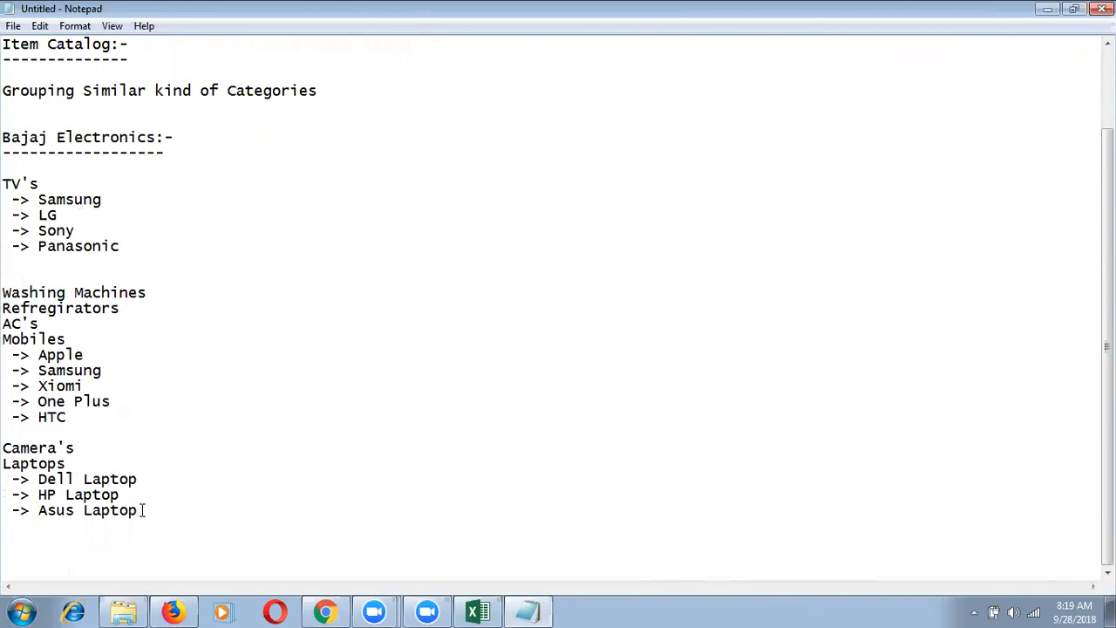
key(Return)
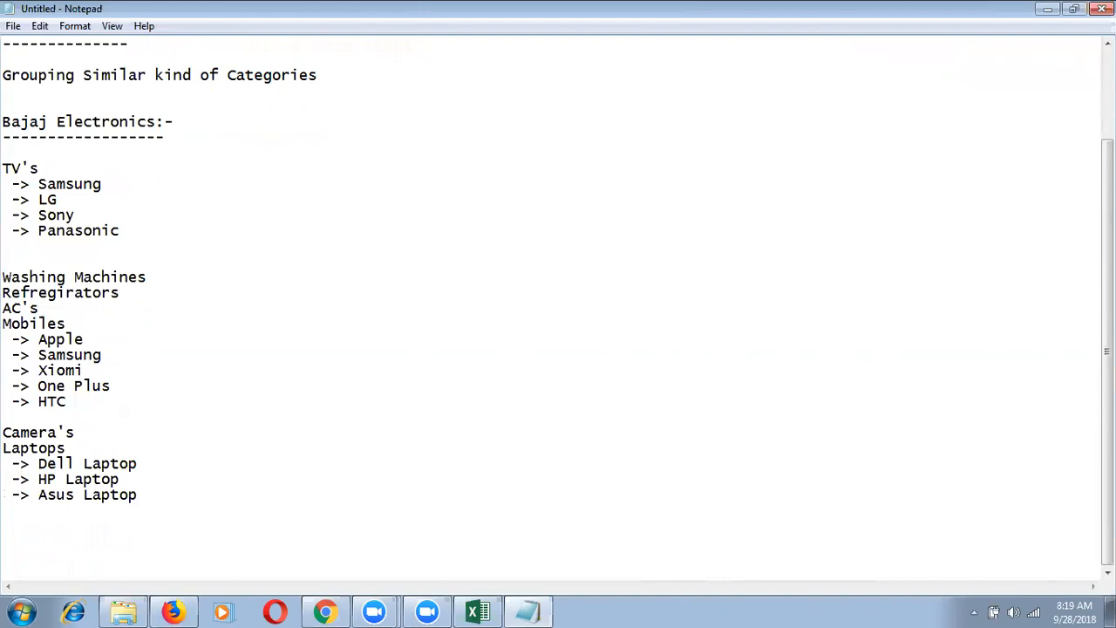
text(Big C Mobile Store:-)
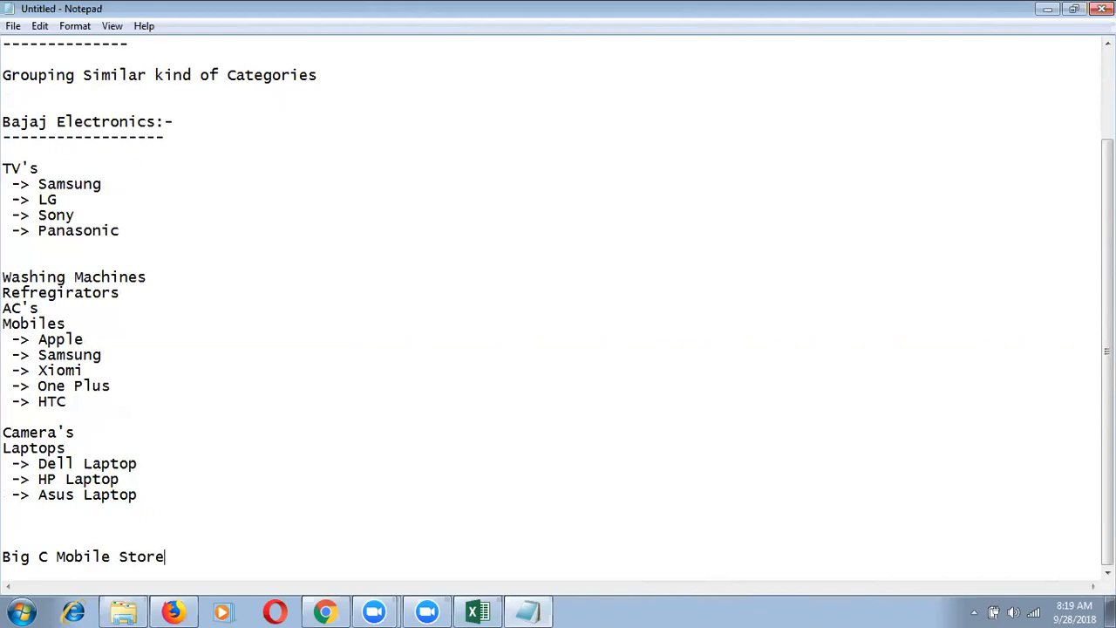
key(Return)
text(--------------------)
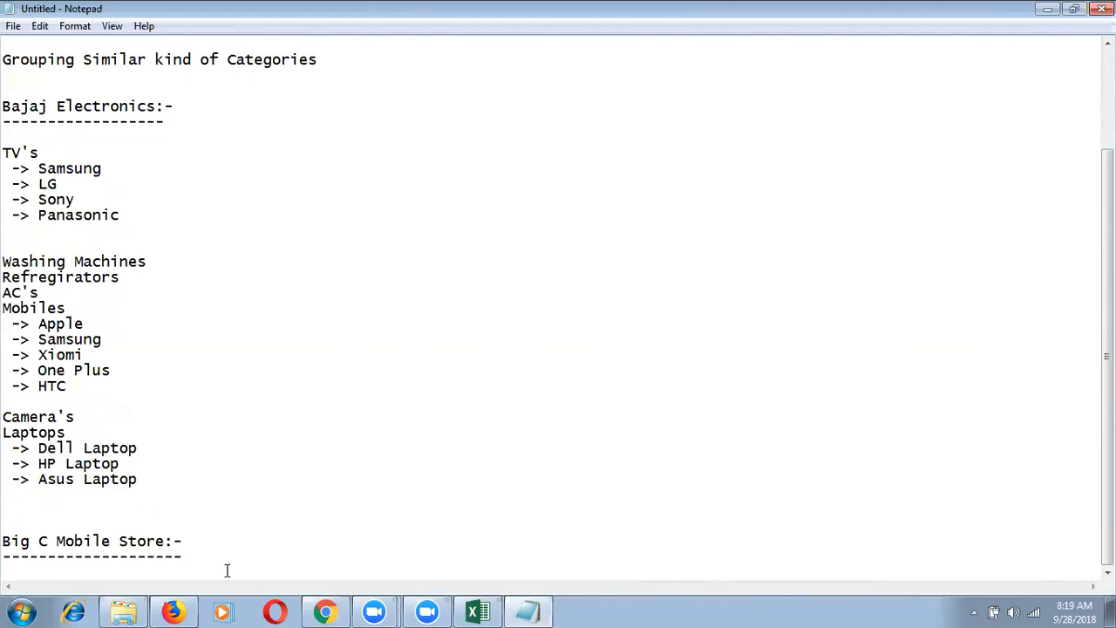
Step: List Mobiles and Mobile Accessories on separate lines under the Big C Mobile Store heading
key(Return)
key(Return)
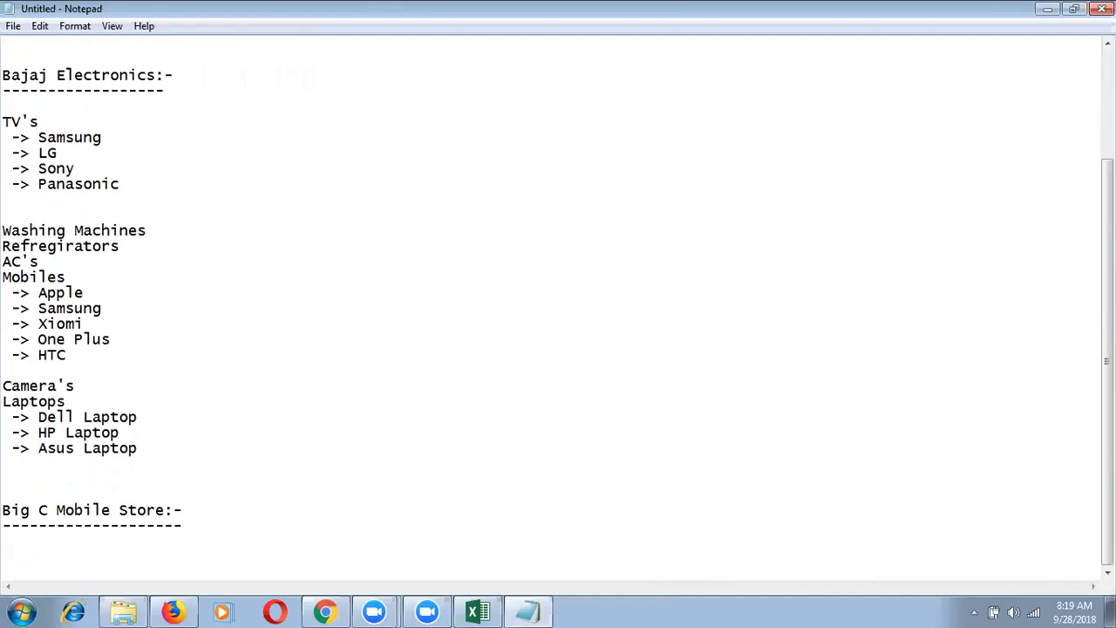
key(BackSpace)
text(Mobiles)
key(Return)
text(Mobile Accessories)
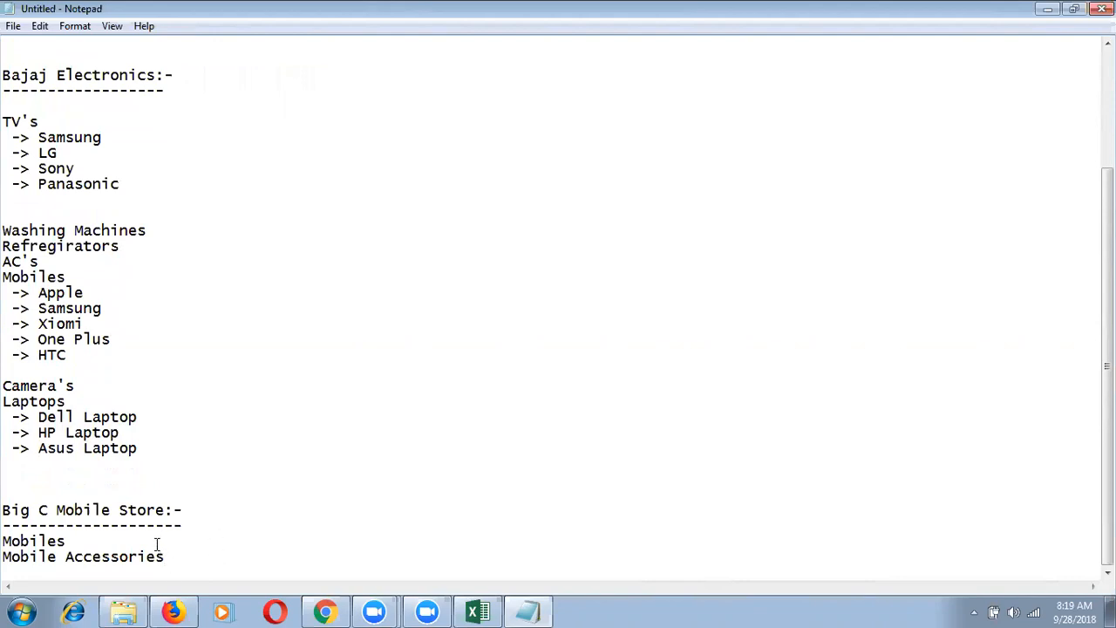
Step: Add Apple and Samsung as arrow-marked brands under Mobiles in the Big C Mobile Store example
key(Return)
text(->)
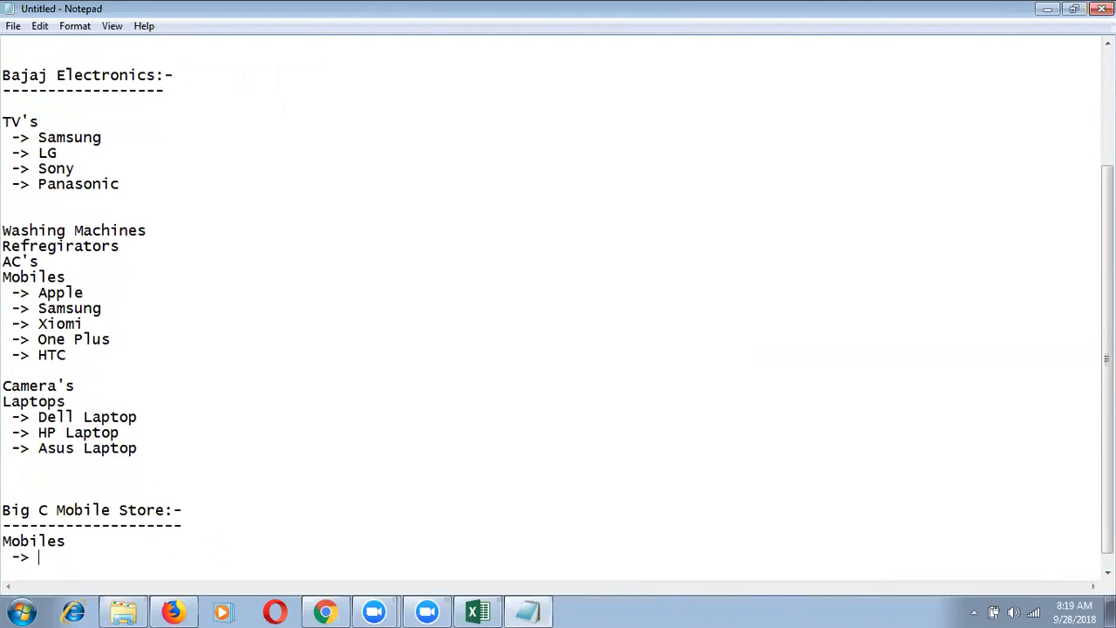
text( Apple)
key(Return)
text(-)
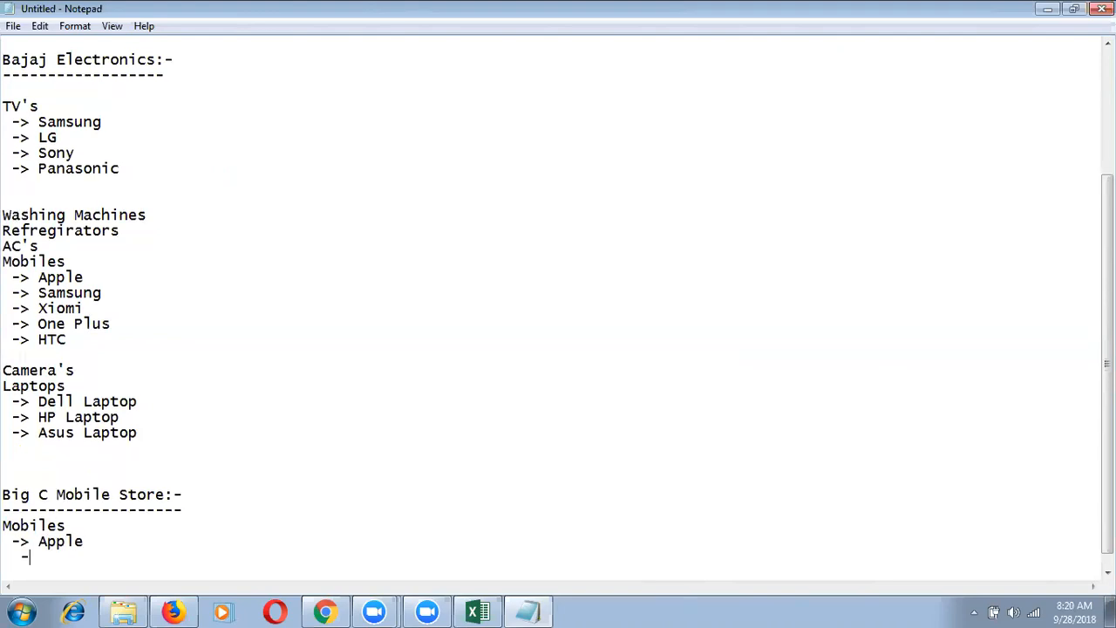
key(BackSpace)
key(BackSpace)
text(-> Samsung)
key(Return)
Step: Add "-> LG" and "-> One Plus" below Samsung in the Big C Mobile Store list
text(-> )
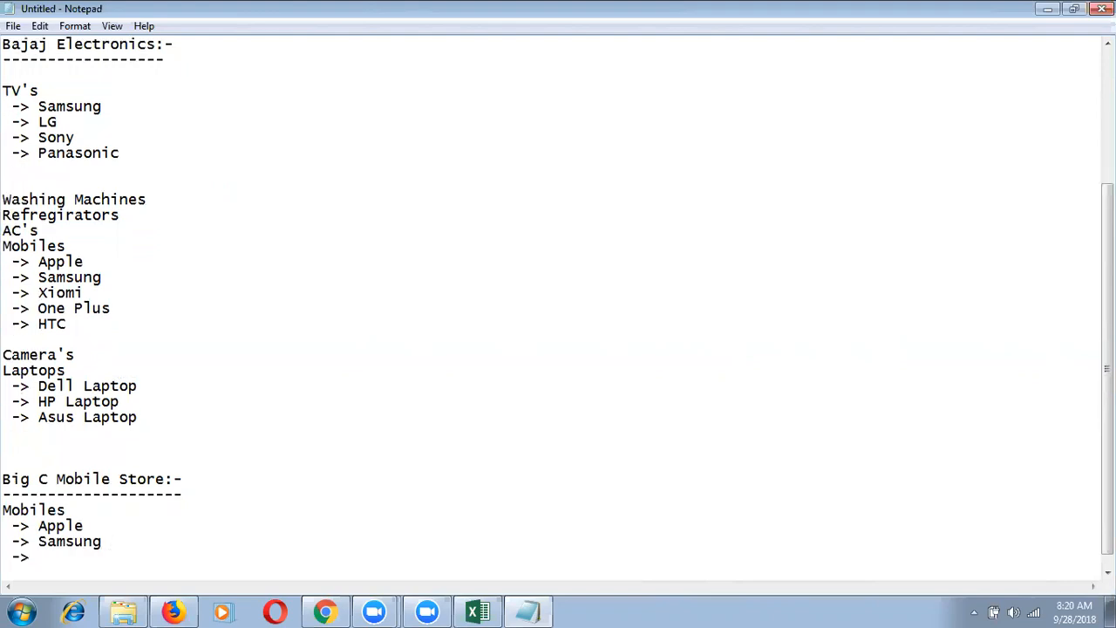
text(LG)
key(Return)
key(BackSpace)
text(-)
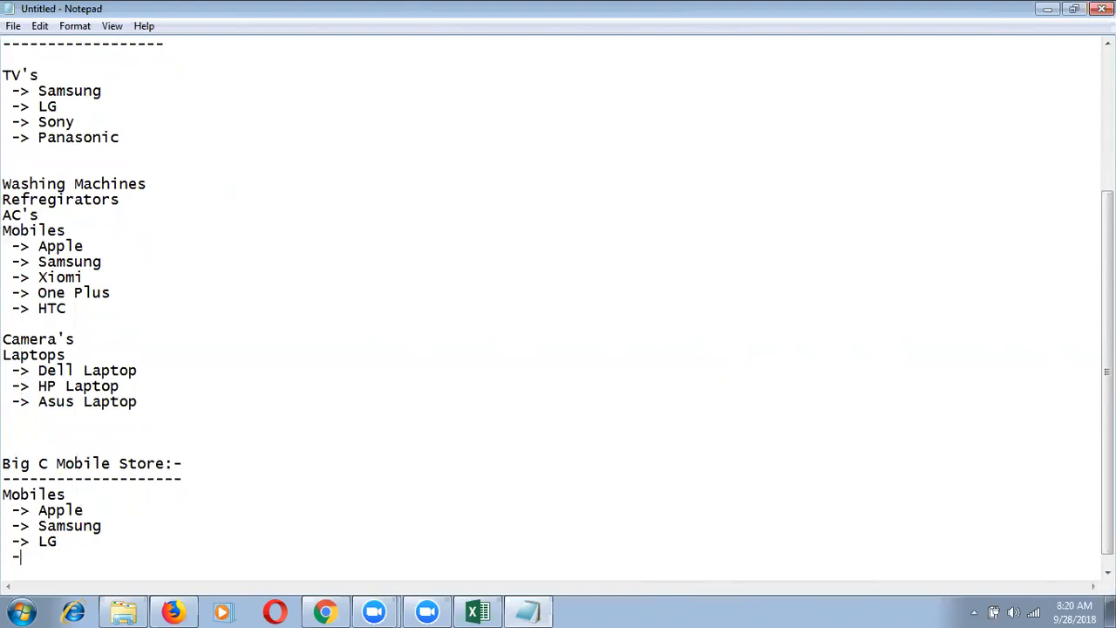
text(> One Plus)
key(Return)
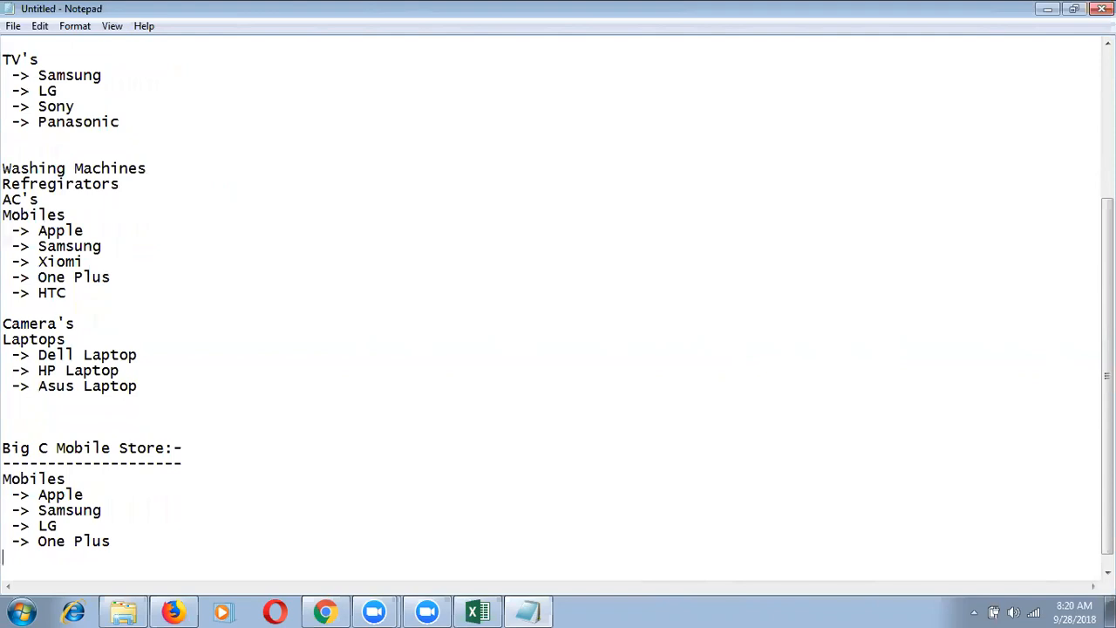
Step: Add HTC and Xiaomi as arrow-marked brands below One Plus, correcting the spelling of Xiaomi
text(-> HTC)
key(Return)
text(-> X)
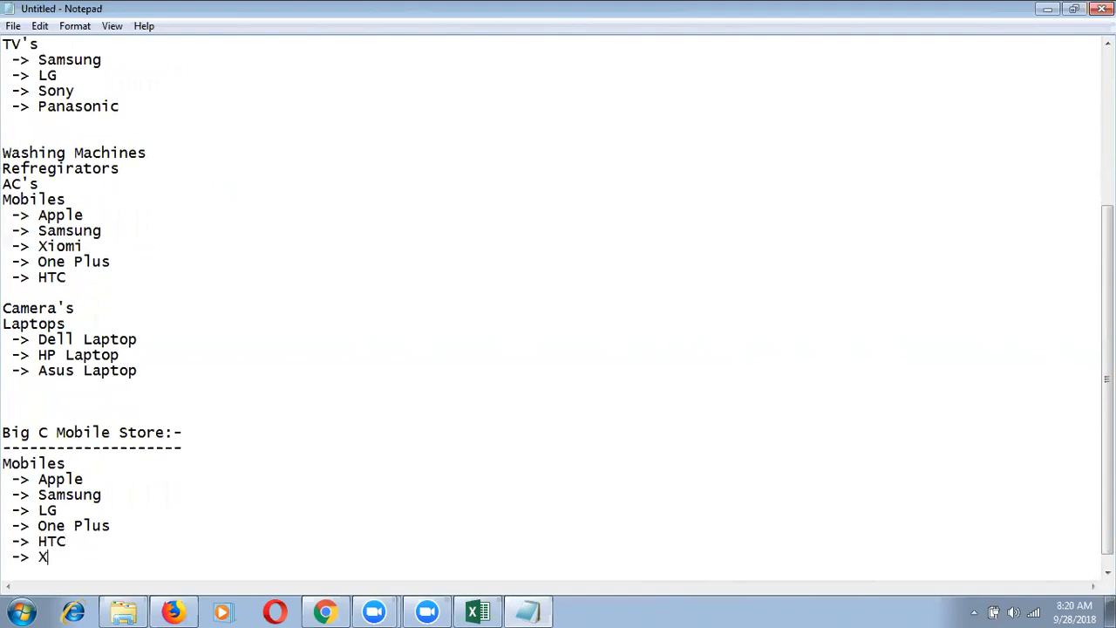
text(iomi)
key(Return)
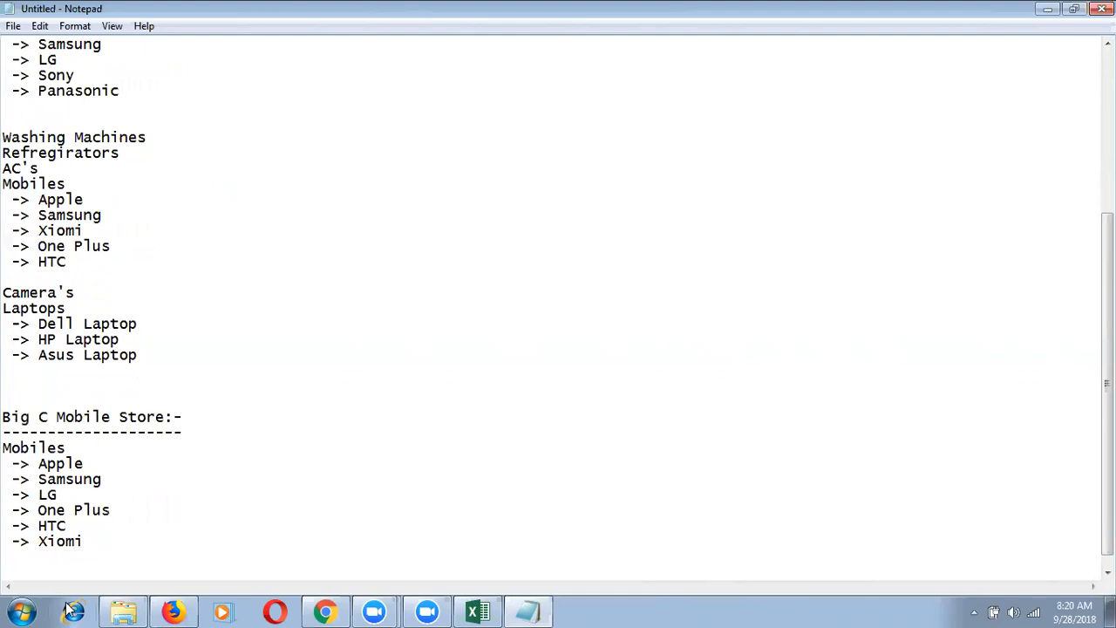
click(57, 541)
text(a)
click(123, 548)
Step: Add "-> Lecco" and "-> Moto" below Xiaomi, with one more arrow marker on the line after them
key(Return)
text(-> )
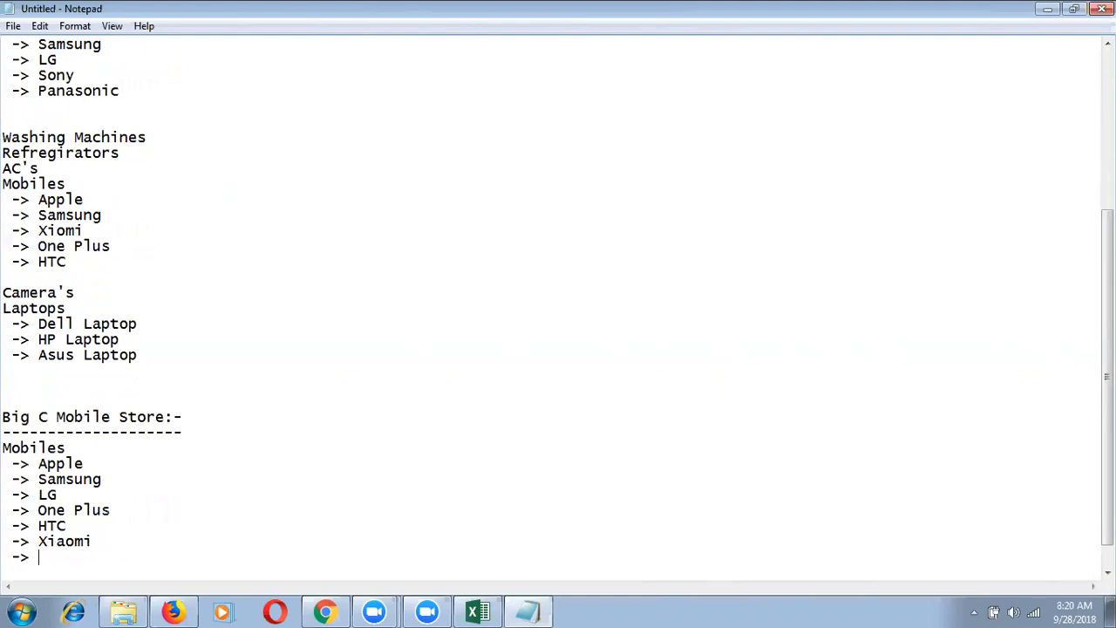
text(Lecco)
key(Return)
text(->)
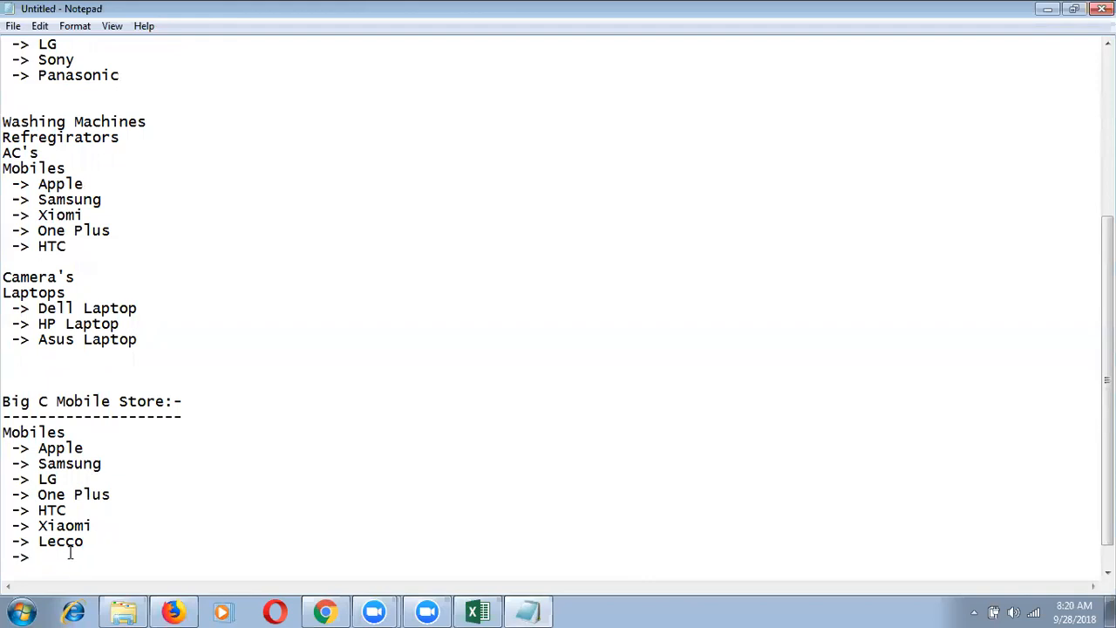
text(Moto)
key(Return)
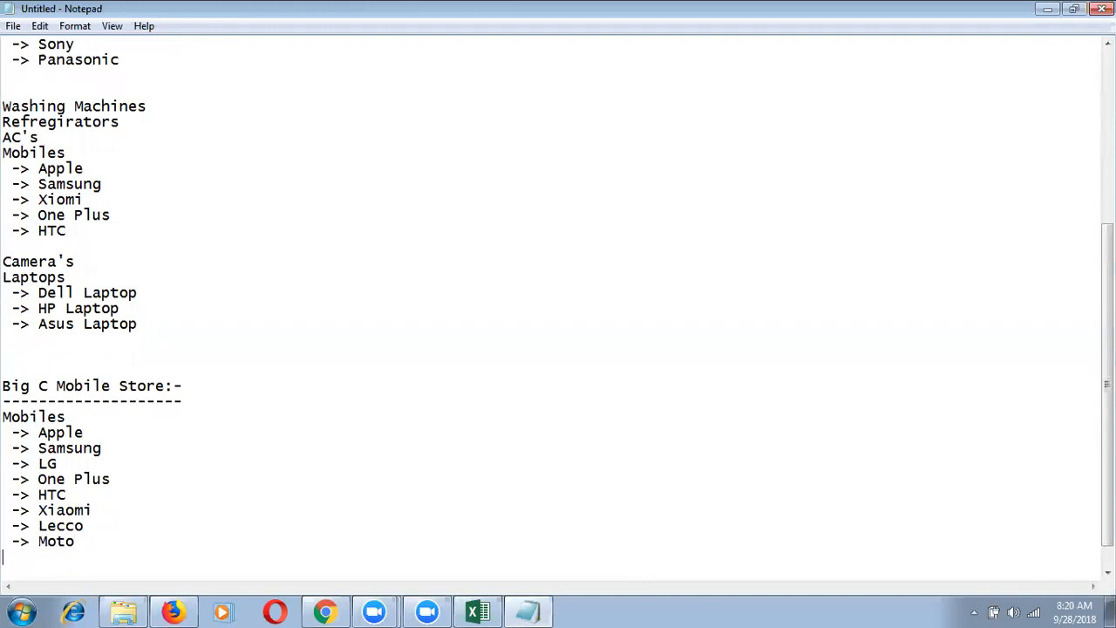
text(->)
Step: Label the Mobiles line under Bajaj Electronics with "-> Item Category"
drag(1108, 384, 1108, 318)
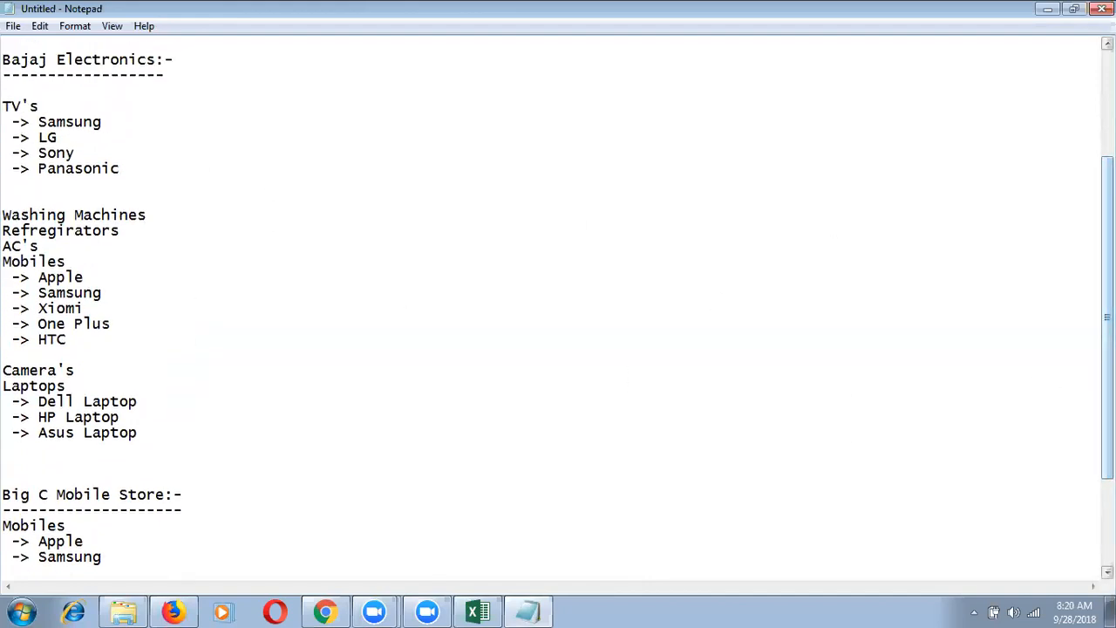
drag(1108, 384, 1108, 424)
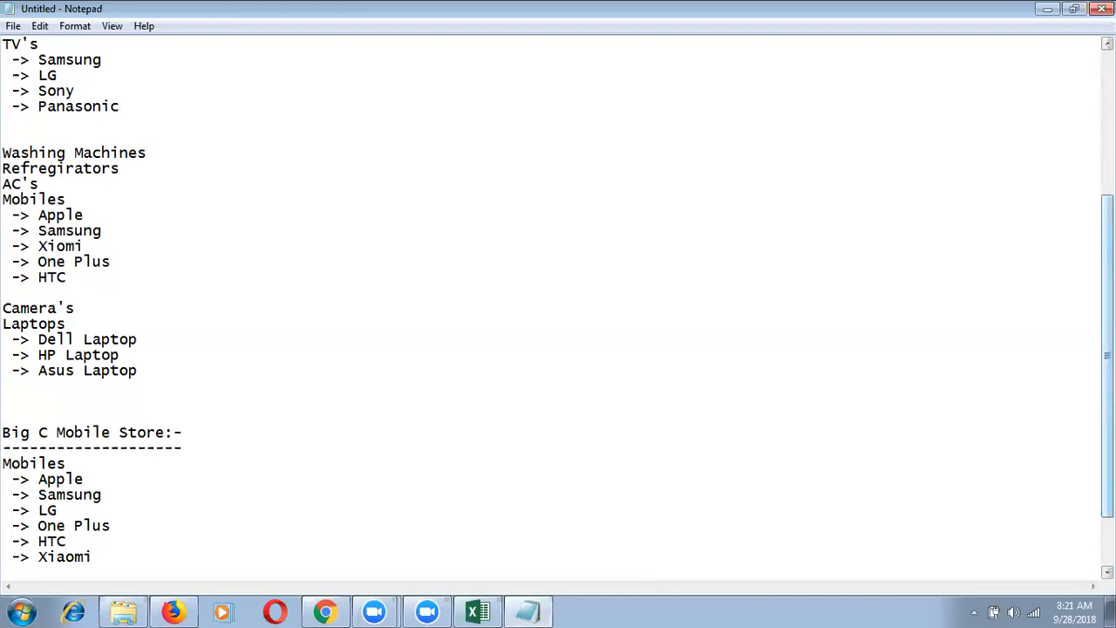
scroll(558, 306, up, 5)
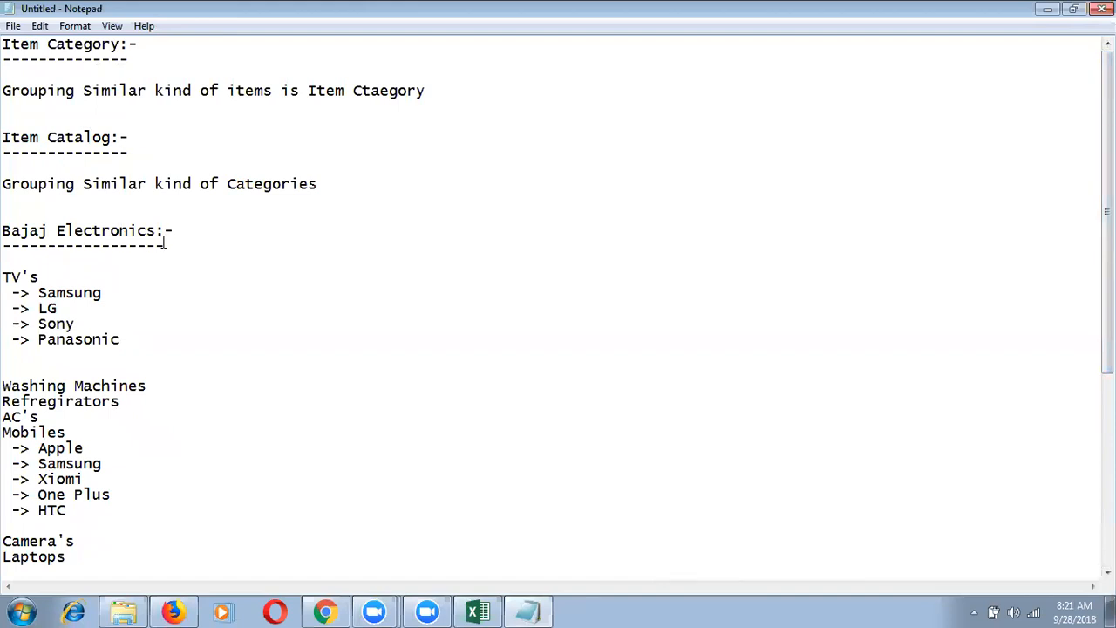
text(->)
key(BackSpace)
key(BackSpace)
click(98, 448)
click(113, 463)
click(96, 448)
click(78, 431)
text(-> Item Category)
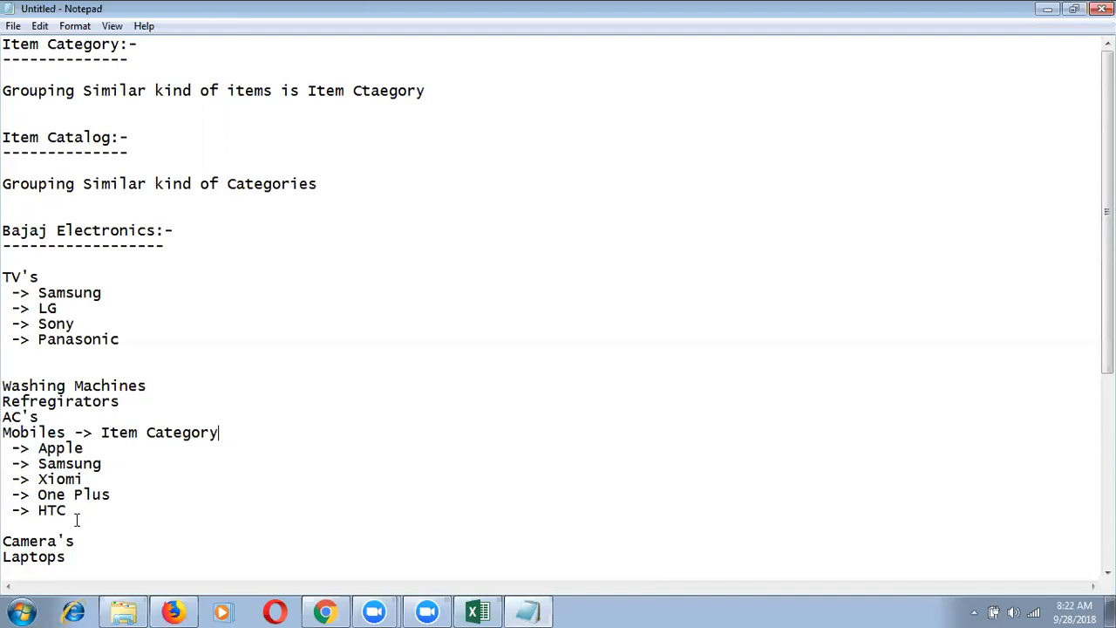
Step: Insert one blank line between AC's and the Mobiles line in the Bajaj Electronics list
drag(70, 511, 33, 447)
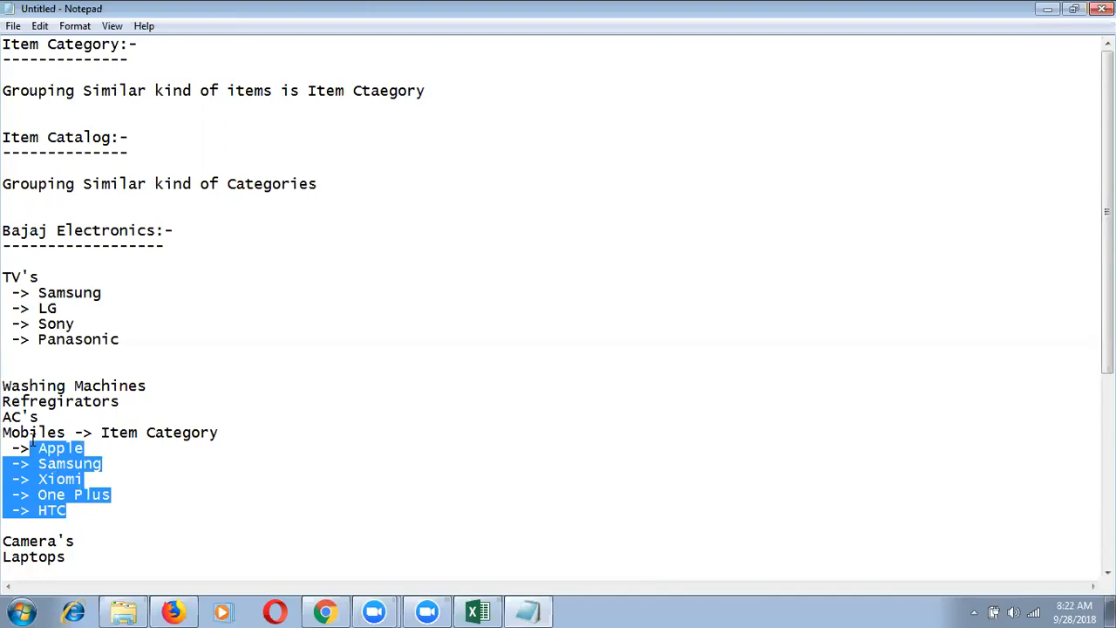
click(49, 417)
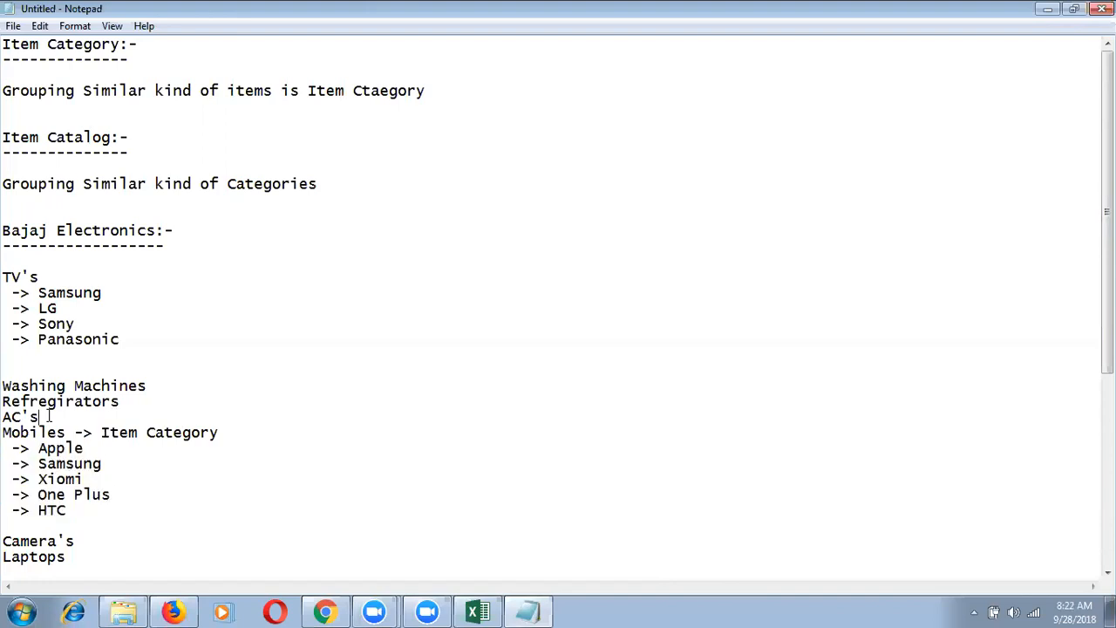
key(Return)
key(Return)
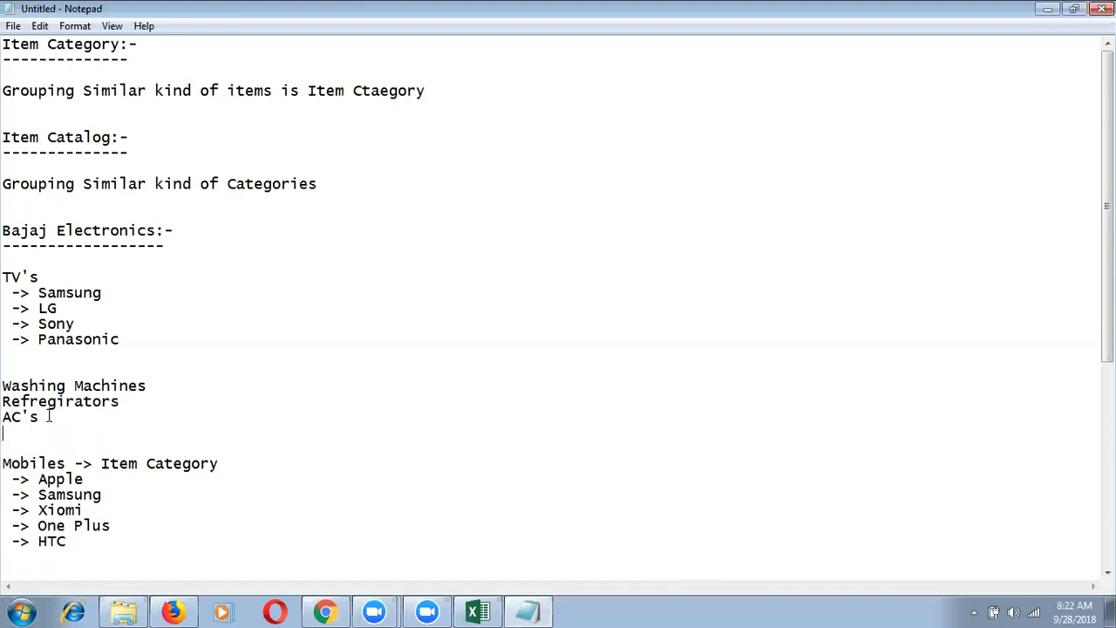
key(Return)
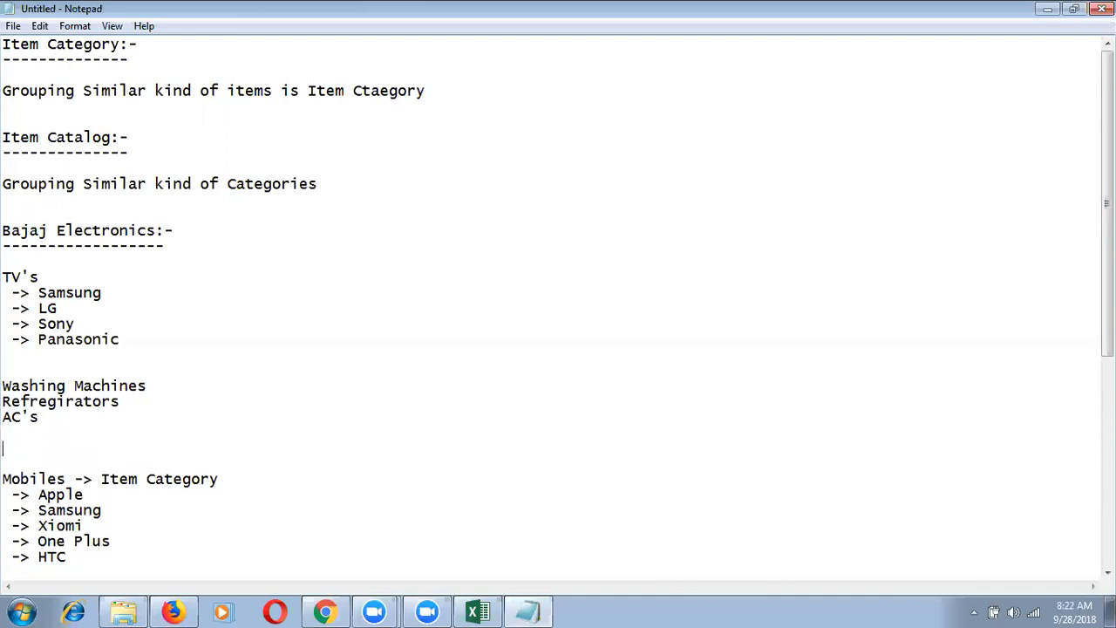
key(BackSpace)
key(BackSpace)
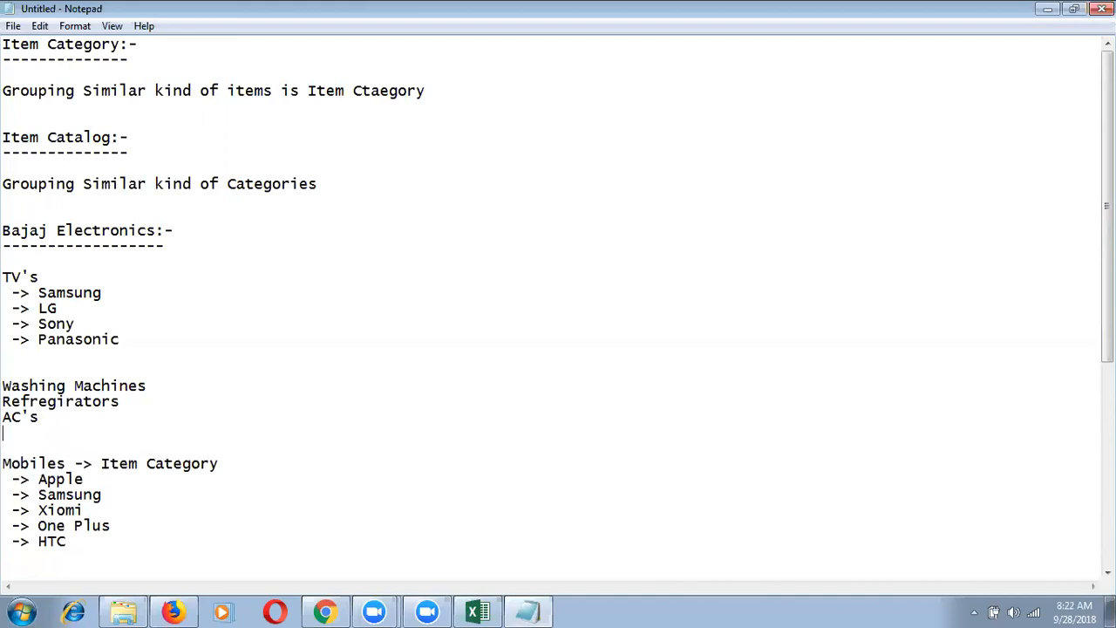
Step: Add the line "Electronics Catalog" directly under the Bajaj Electronics underline, with empty space above TV's
click(34, 256)
key(Return)
key(Return)
click(34, 256)
text(E)
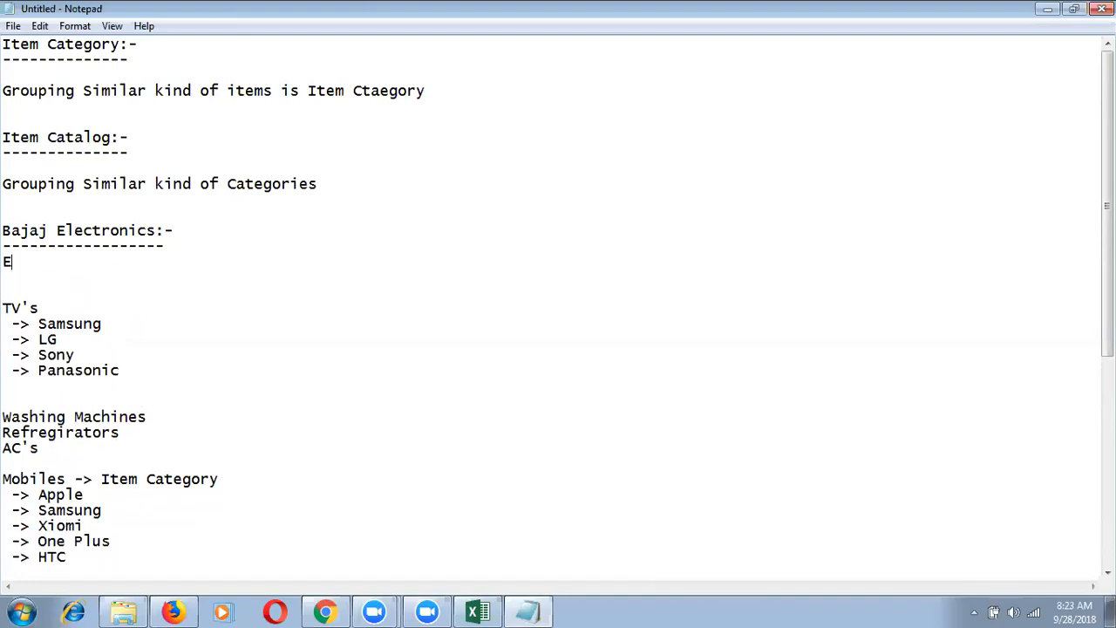
text(lectronics C)
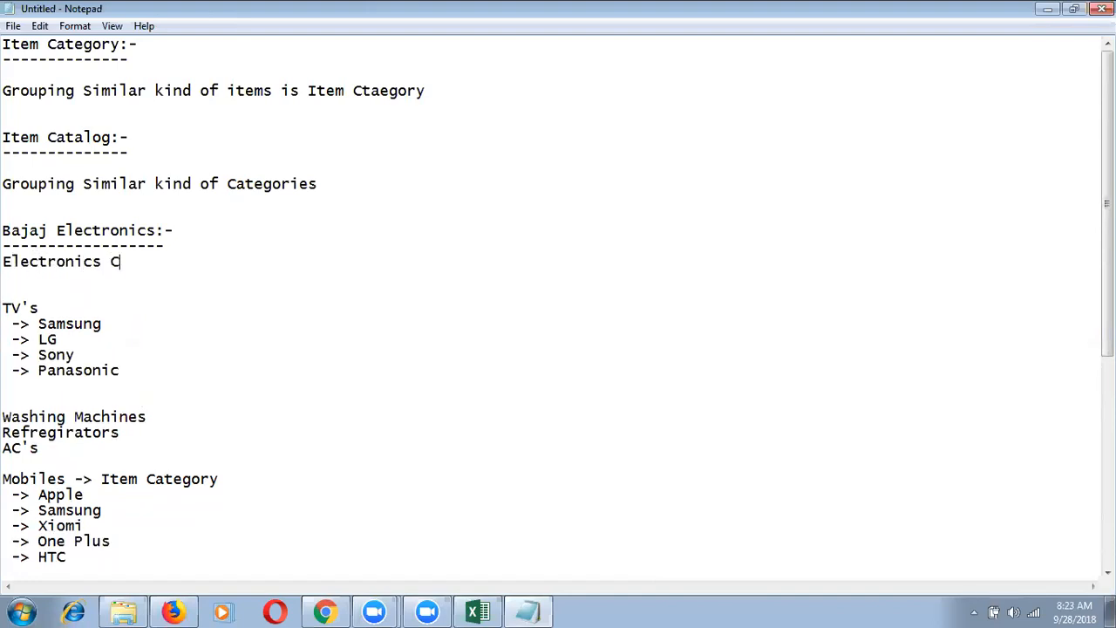
text(atalogs)
key(BackSpace)
Step: Label the TV's line with "- Item Category" and prefix the Electronics Catalog line with "House hold-"
click(43, 307)
text(- Item Category)
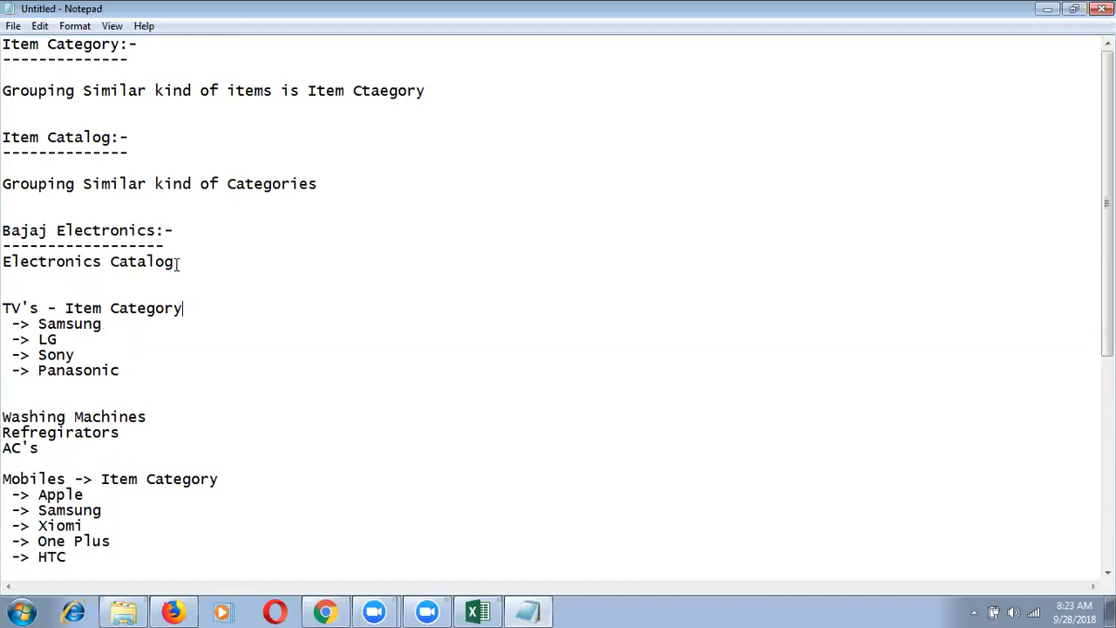
click(7, 263)
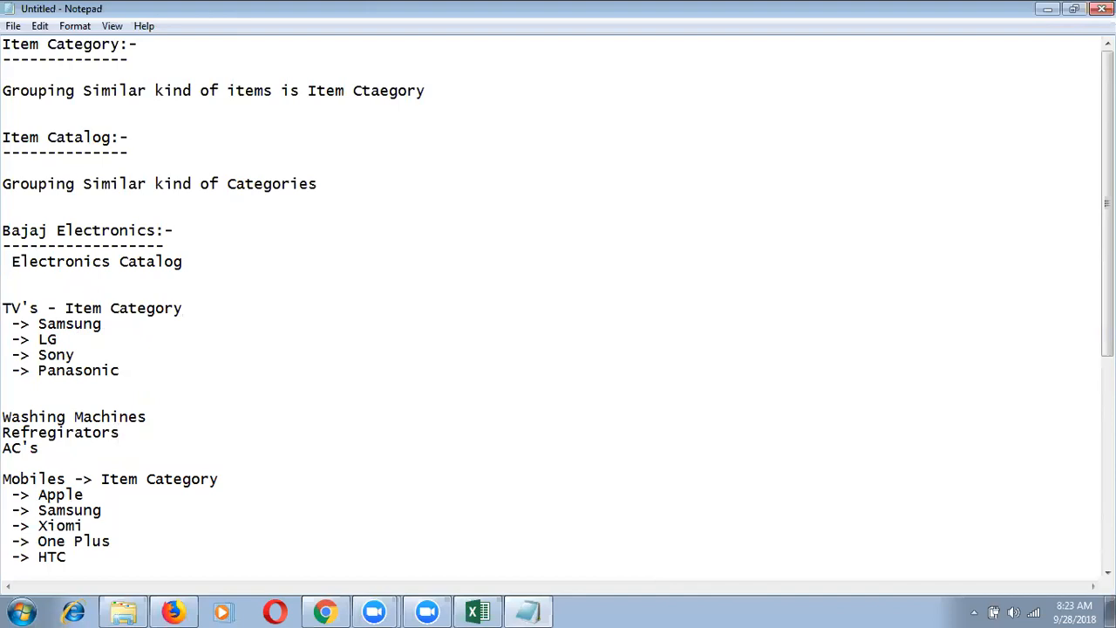
key(Left)
text(House hold-)
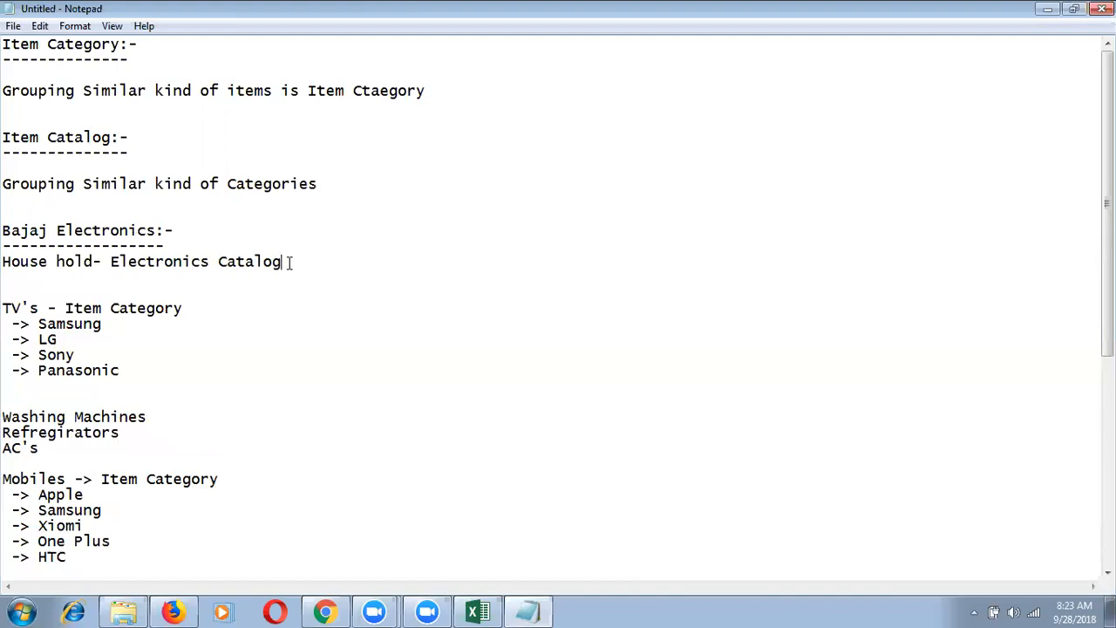
Step: Add the heading "Technology Electronics catalogs:" with a dashed underline directly above the Bajaj Electronics Mobiles line
key(Down)
key(Down)
key(Down)
key(Return)
text(Technology )
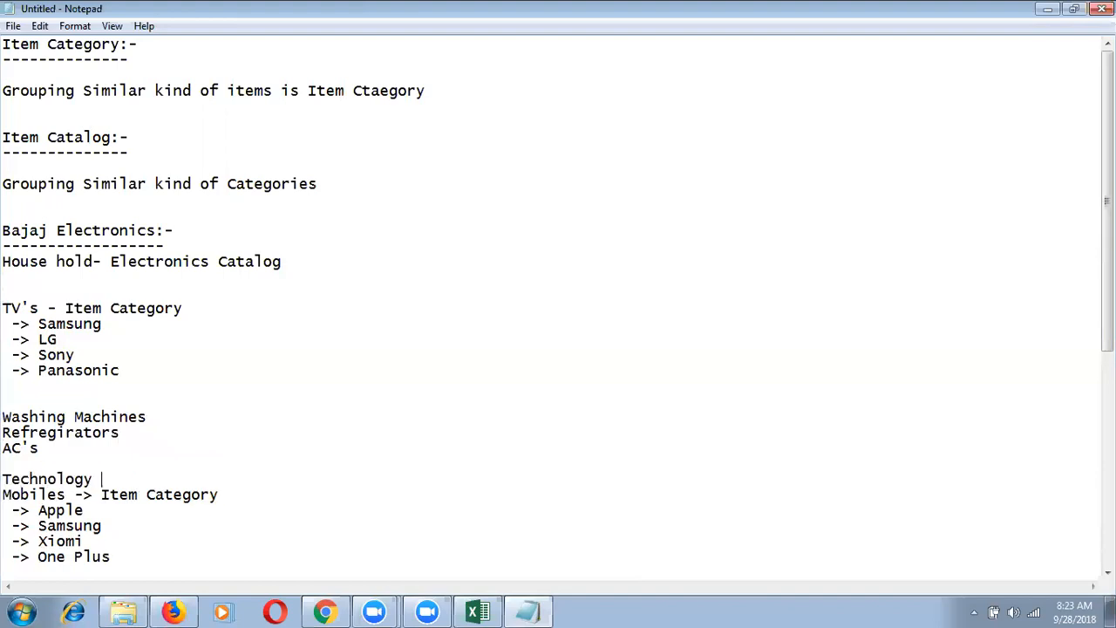
text(Electrinic)
key(BackSpace)
key(BackSpace)
key(BackSpace)
key(BackSpace)
text(onics)
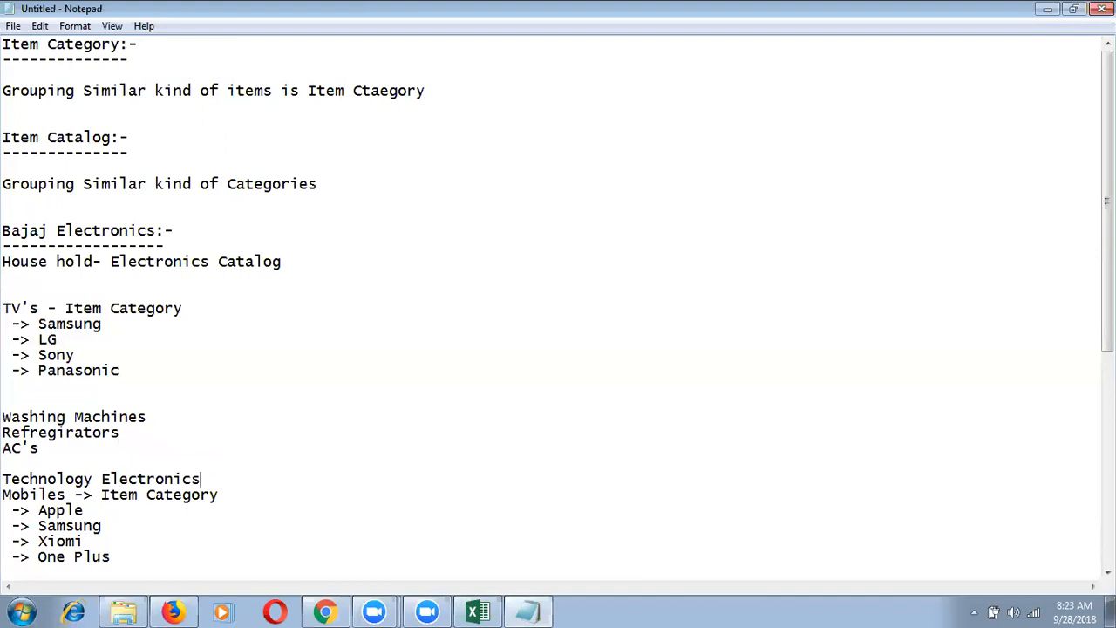
text( catalogs:)
key(Return)
text(-------------------------------)
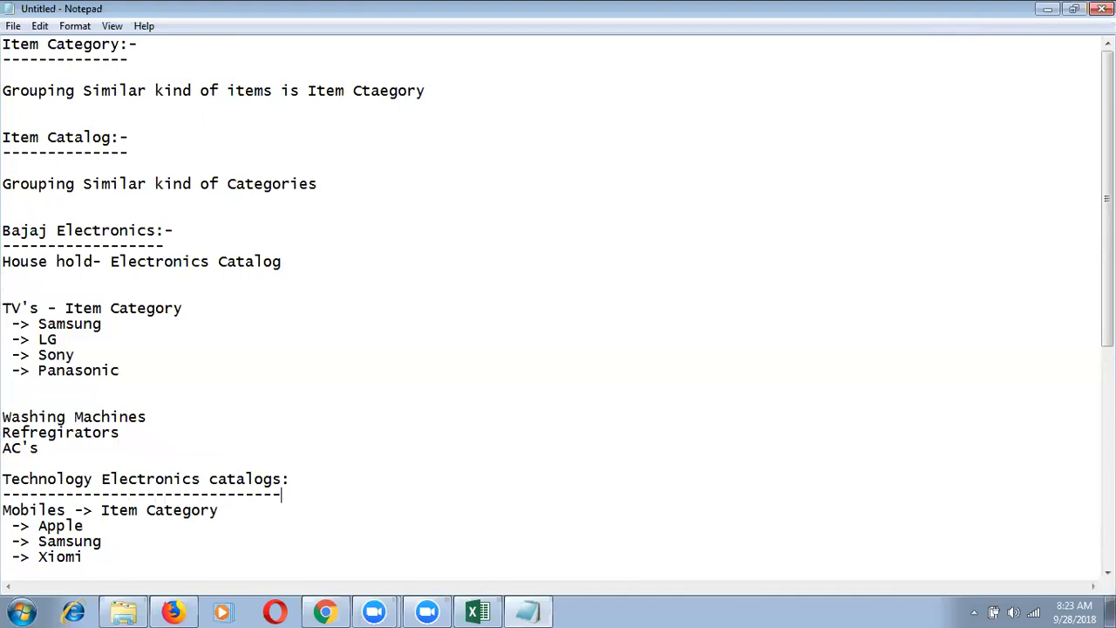
Step: Label both the Camera's and Laptops lines with "-> Item Category"
scroll(317, 418, down, 3)
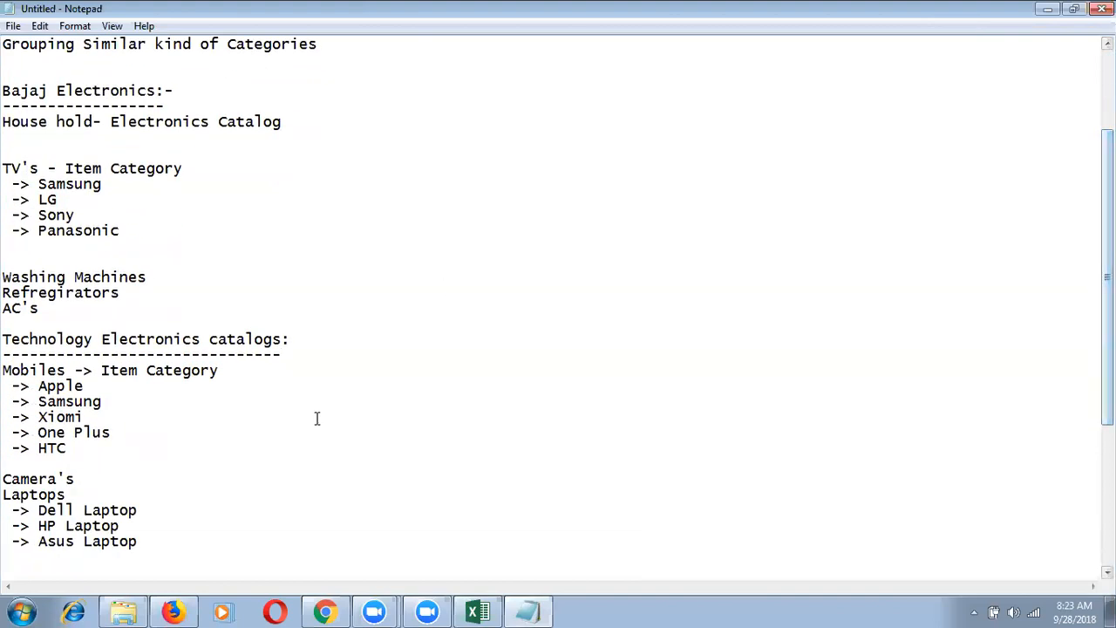
click(92, 476)
text(-)
text(>)
key(BackSpace)
text(> )
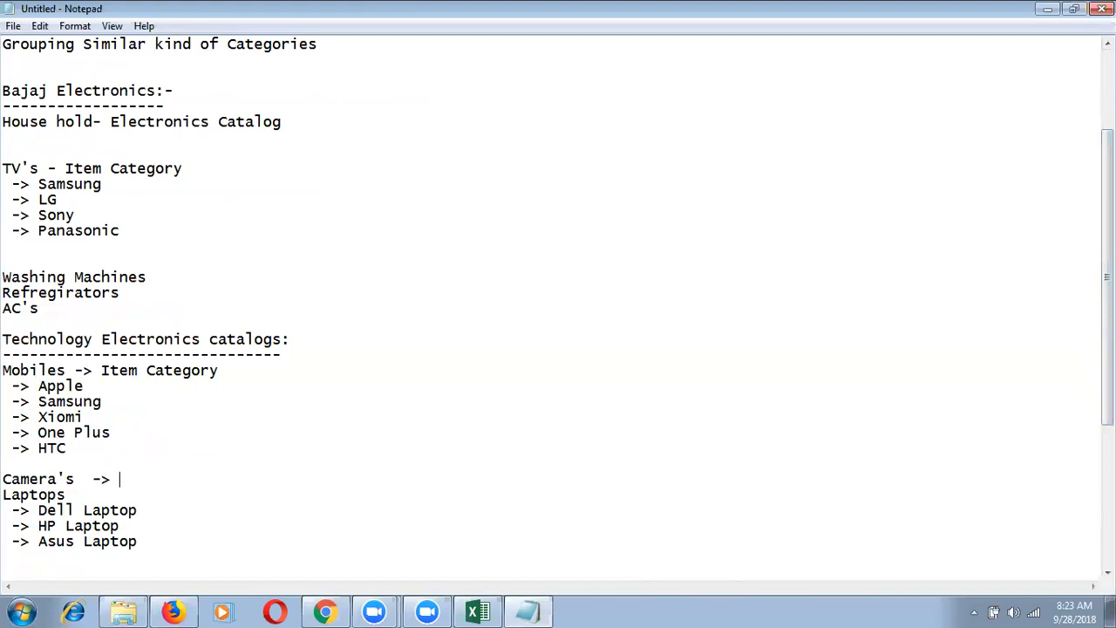
text(Item Category)
key(Return)
key(BackSpace)
text(-> Item Category)
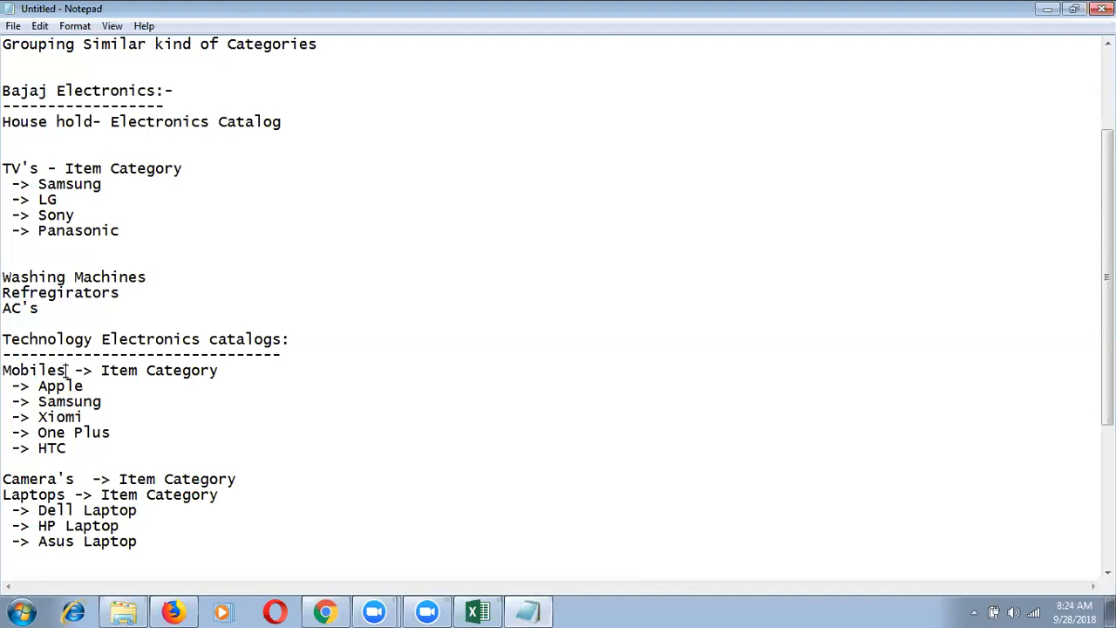
Step: Review the Mobiles and Laptops categories under Technology Electronics and compare them with the Big C Mobile Store brands
drag(66, 370, 4, 374)
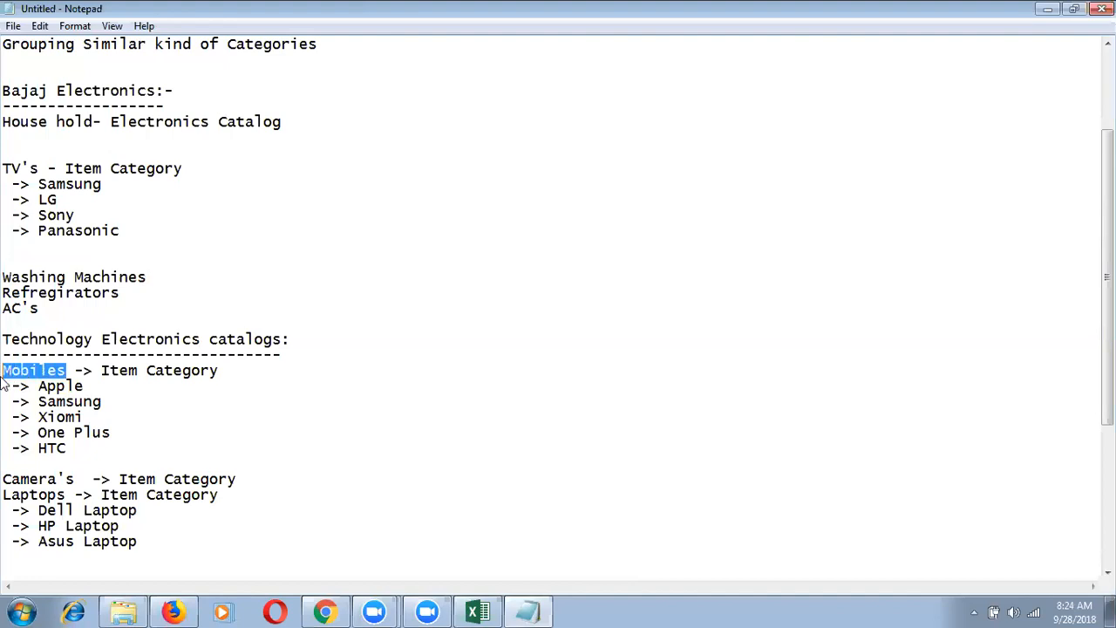
click(193, 332)
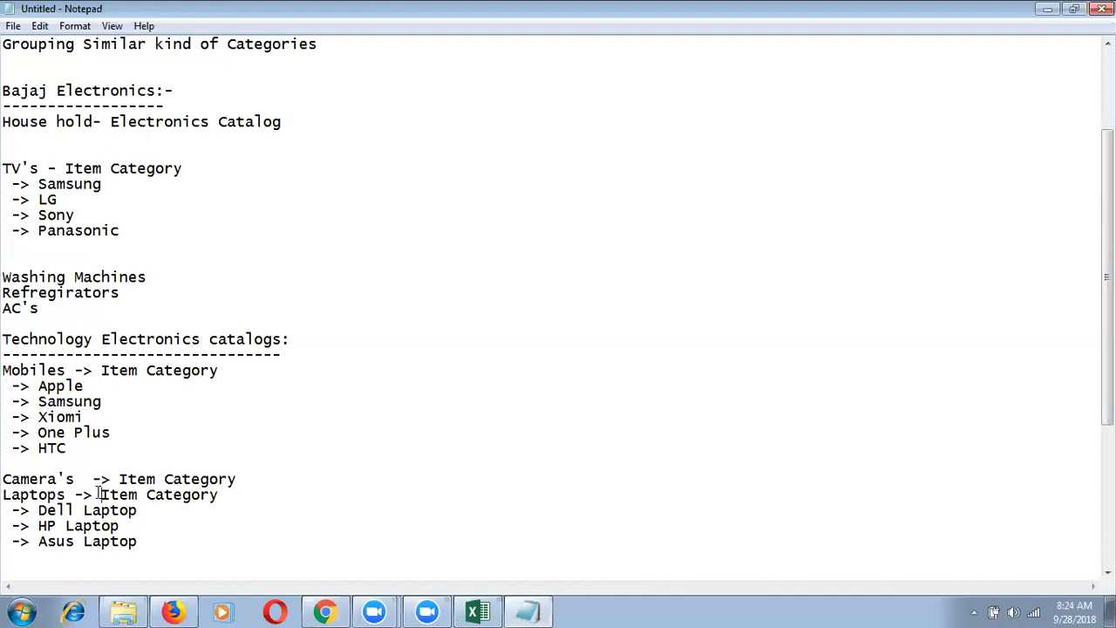
click(99, 494)
click(157, 353)
drag(1106, 278, 1107, 382)
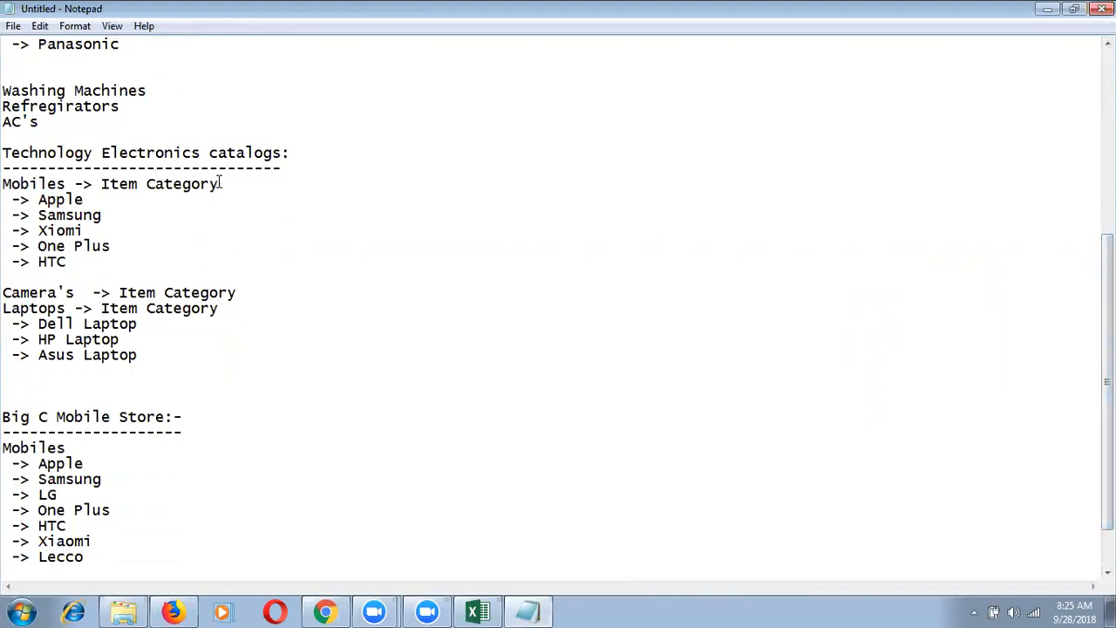
click(99, 467)
click(91, 494)
click(99, 540)
click(97, 556)
Step: Label the Apple entry under Big C Mobile Store with "Item Category"
click(97, 462)
text(Category)
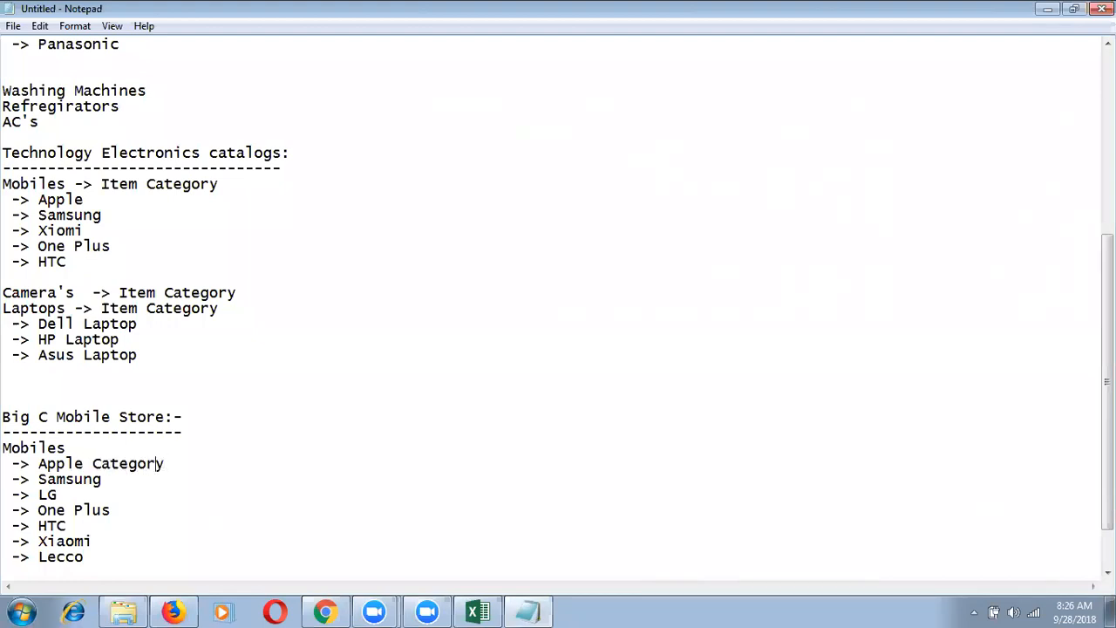
text(Item)
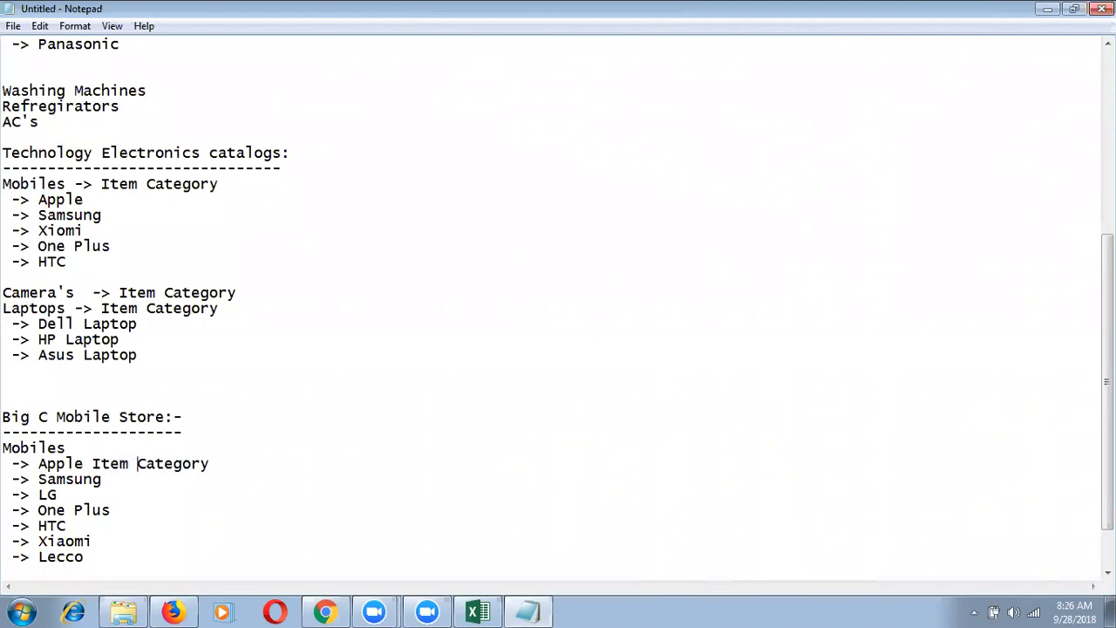
Step: Copy Apple's "Item Category" label onto the Samsung, LG, One Plus, HTC, Xiaomi and Lecco entries of Big C Mobile Store
drag(211, 464, 92, 465)
key(ctrl+c)
click(113, 478)
key(ctrl+v)
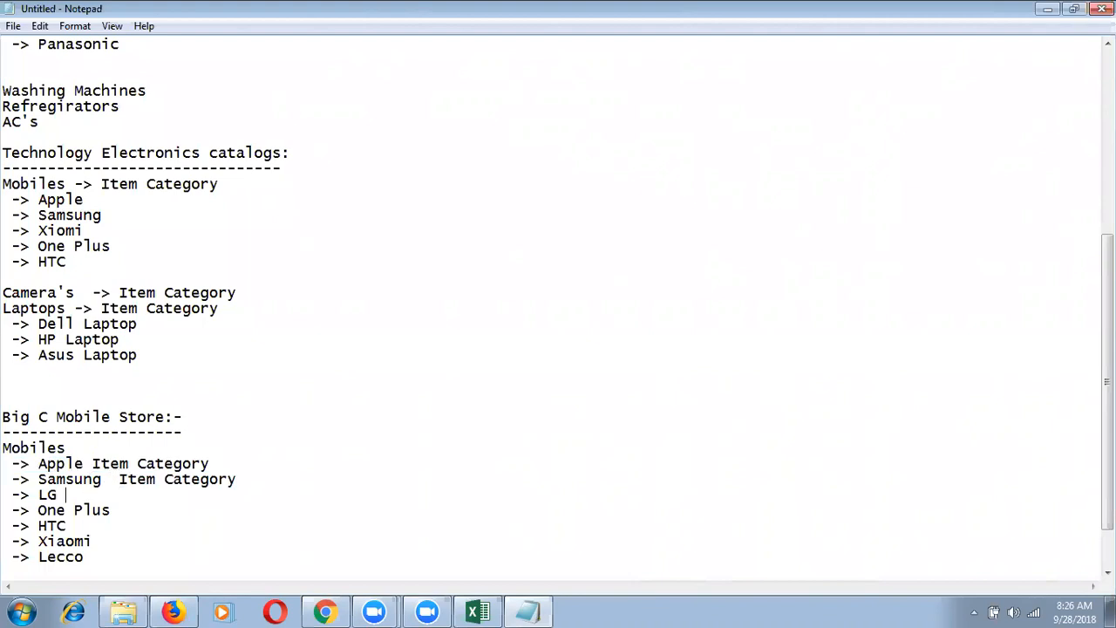
key(ctrl+v)
key(ctrl+v)
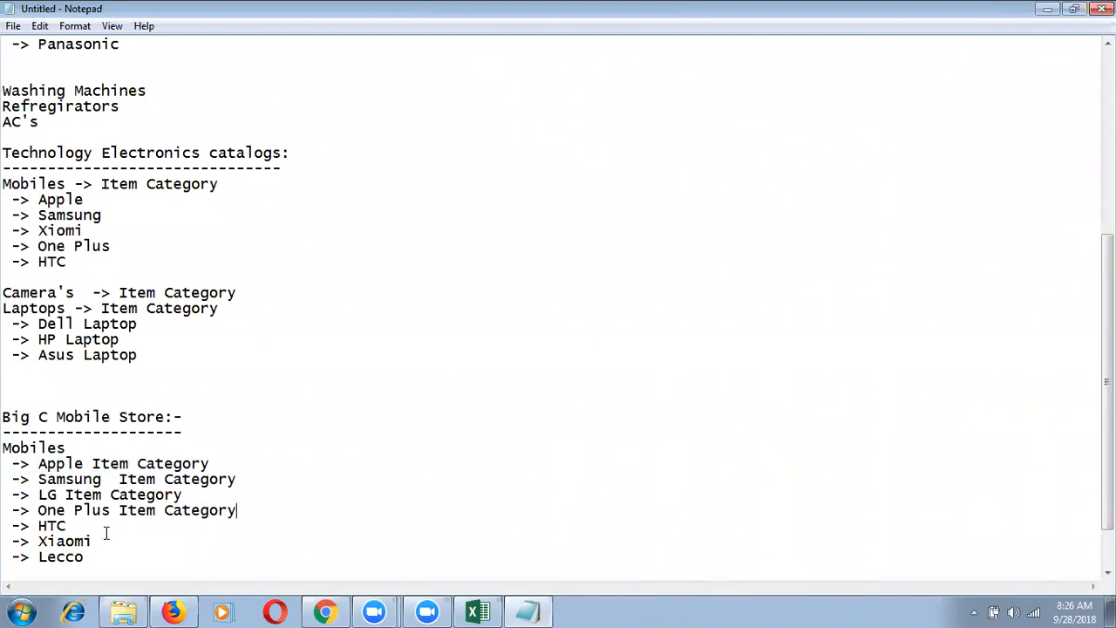
click(105, 526)
key(ctrl+v)
click(91, 540)
key(ctrl+v)
click(103, 553)
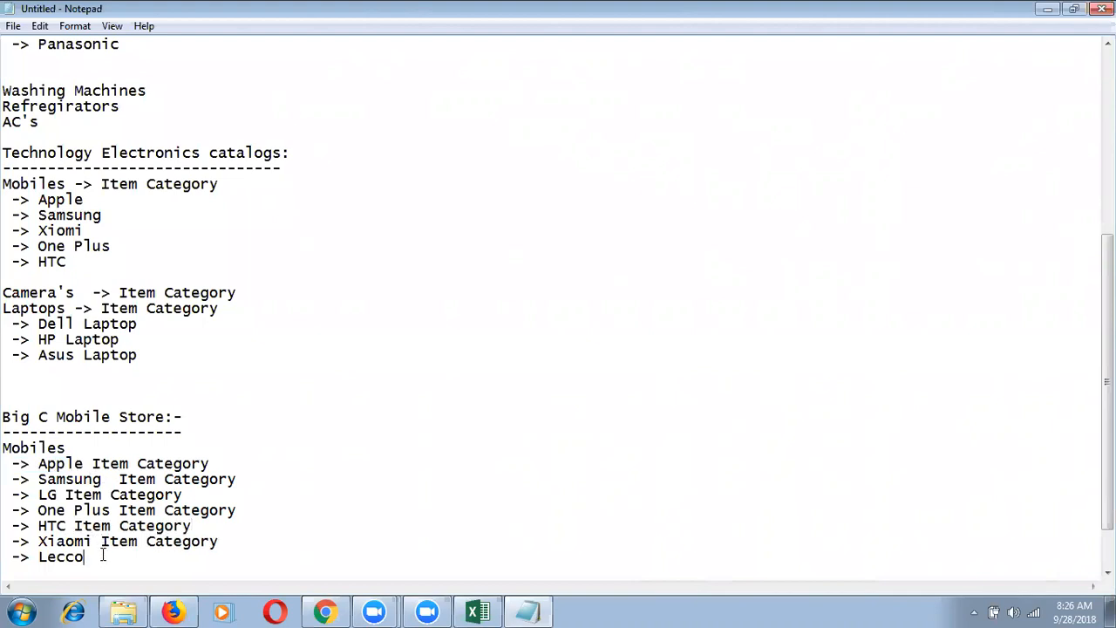
key(ctrl+v)
Step: Add "-> Accessories" below HTC in the Technology Electronics Mobiles list
click(94, 259)
key(Return)
text(-> Accessories)
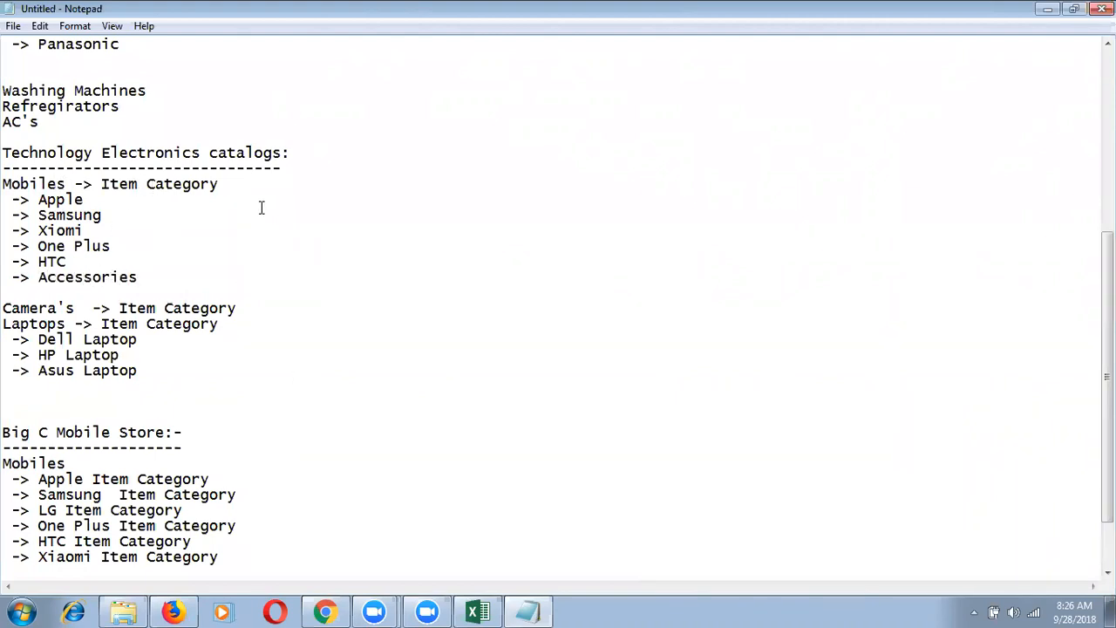
Step: Label the Moto entry under Big C Mobile Store with "Item Category"
drag(1108, 377, 1108, 420)
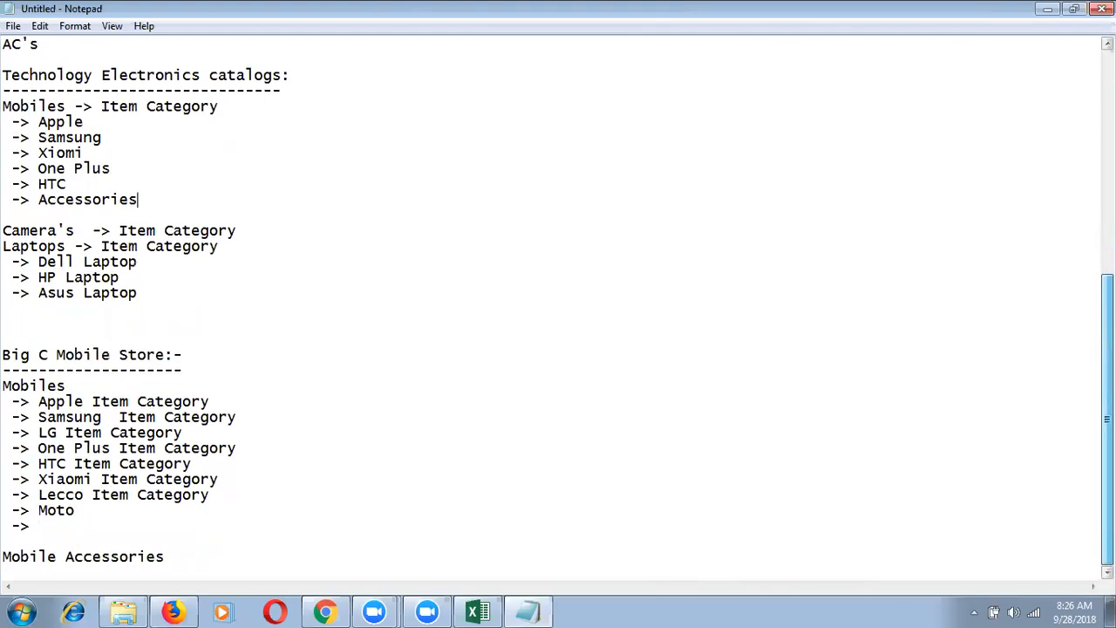
click(122, 505)
text(Item Category)
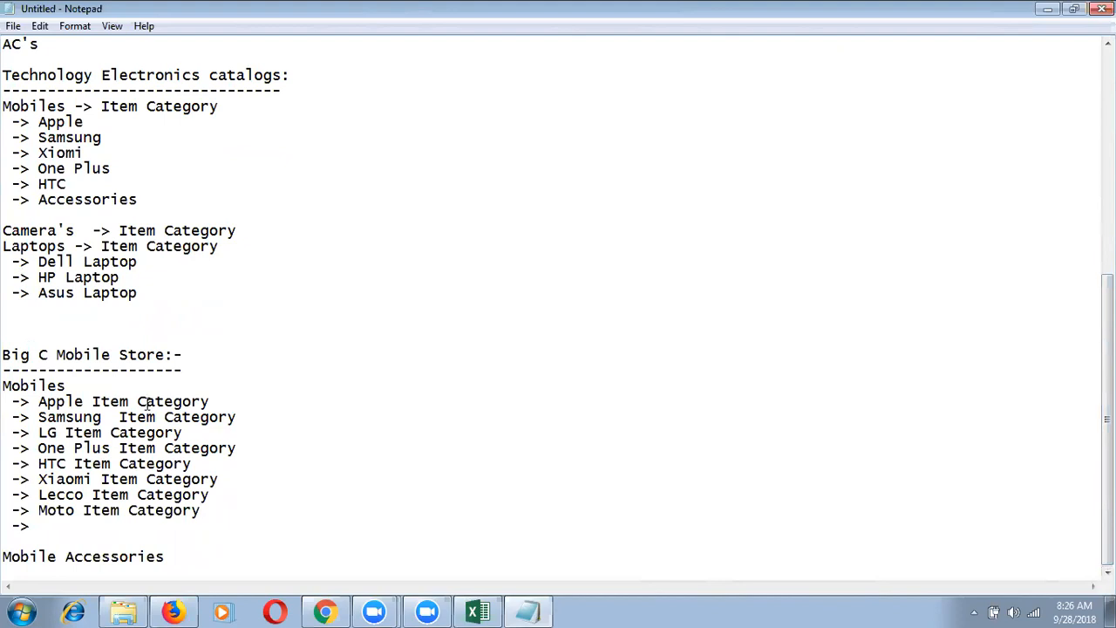
Step: Label the Big C Mobile Store Mobiles line with "-> Item Catalog" and leave a blank line below it
click(75, 381)
text(-> Item Catalog)
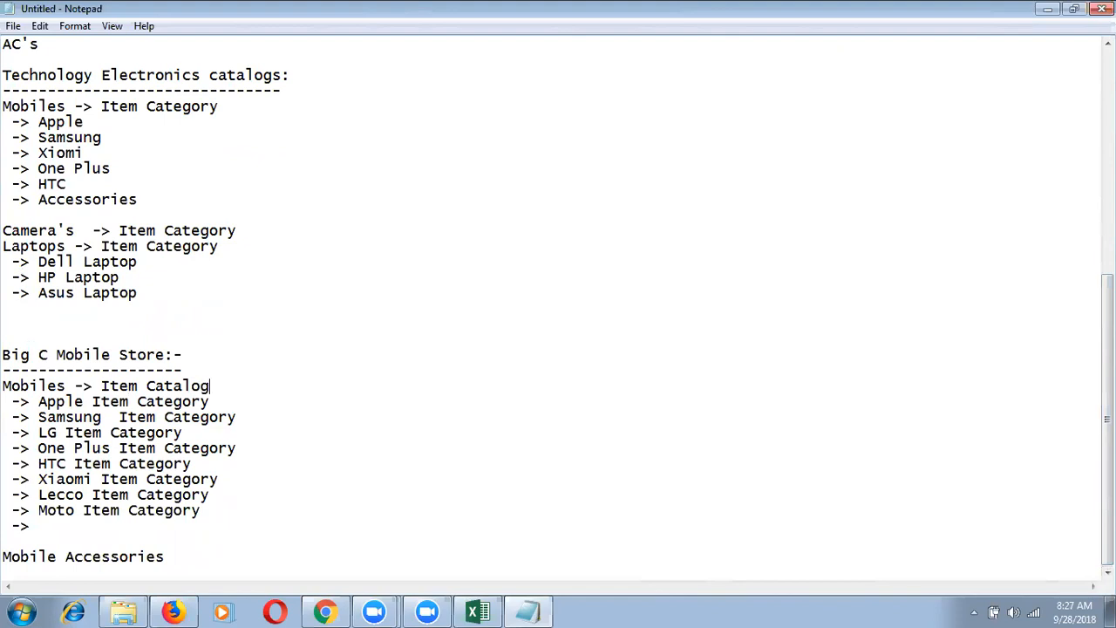
key(Return)
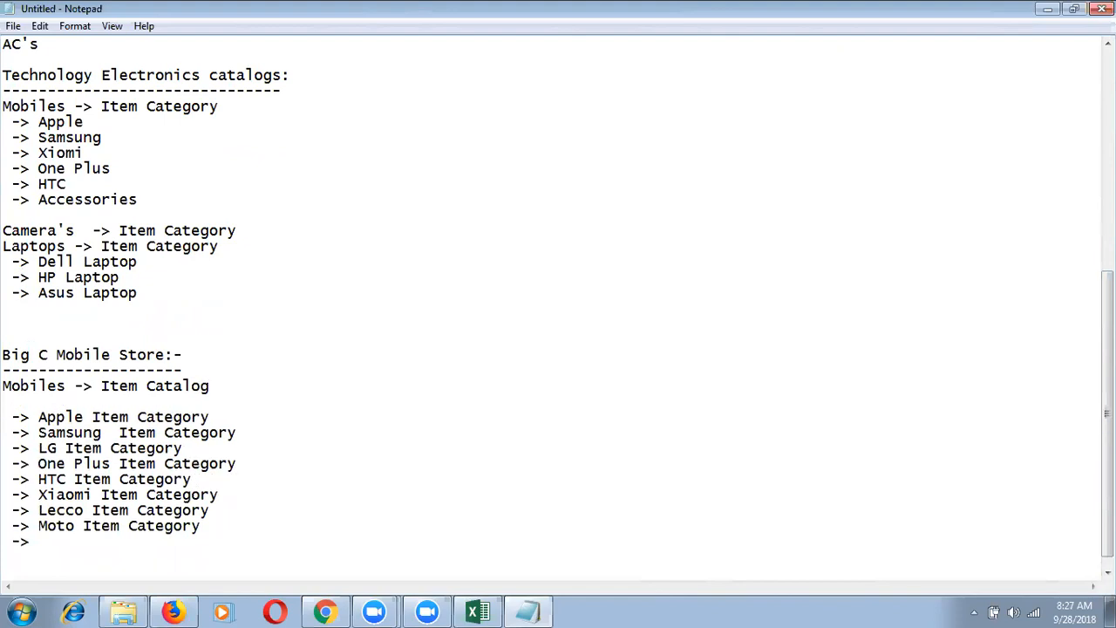
Step: Remove the unused arrow marker below the Moto entry
click(34, 542)
key(BackSpace)
key(BackSpace)
drag(1108, 377, 1107, 398)
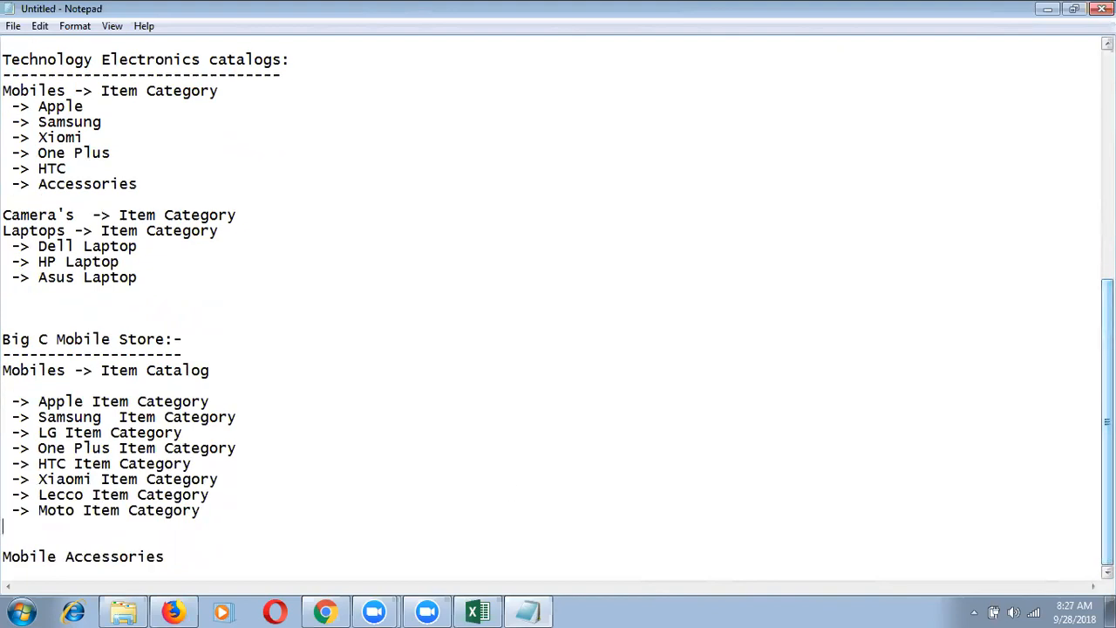
Step: Label the Mobile Accessories line under Big C Mobile Store with "-> Item Catlog"
drag(233, 96, 3, 82)
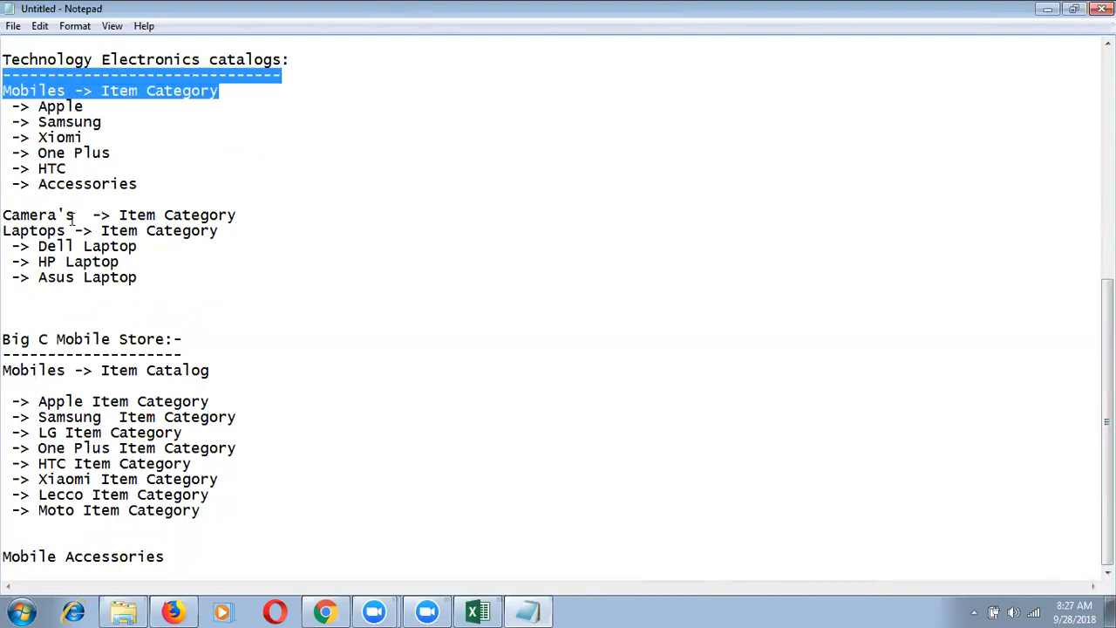
click(182, 561)
text(-)
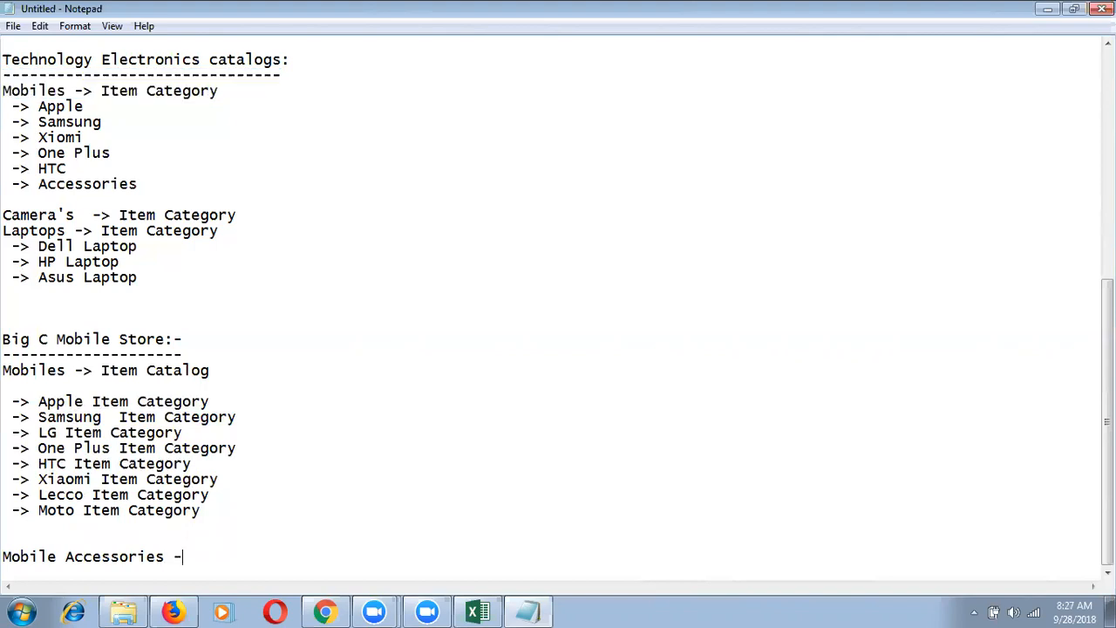
text(> Item)
text( Ctalog)
key(BackSpace)
key(BackSpace)
key(BackSpace)
key(BackSpace)
text(atlog)
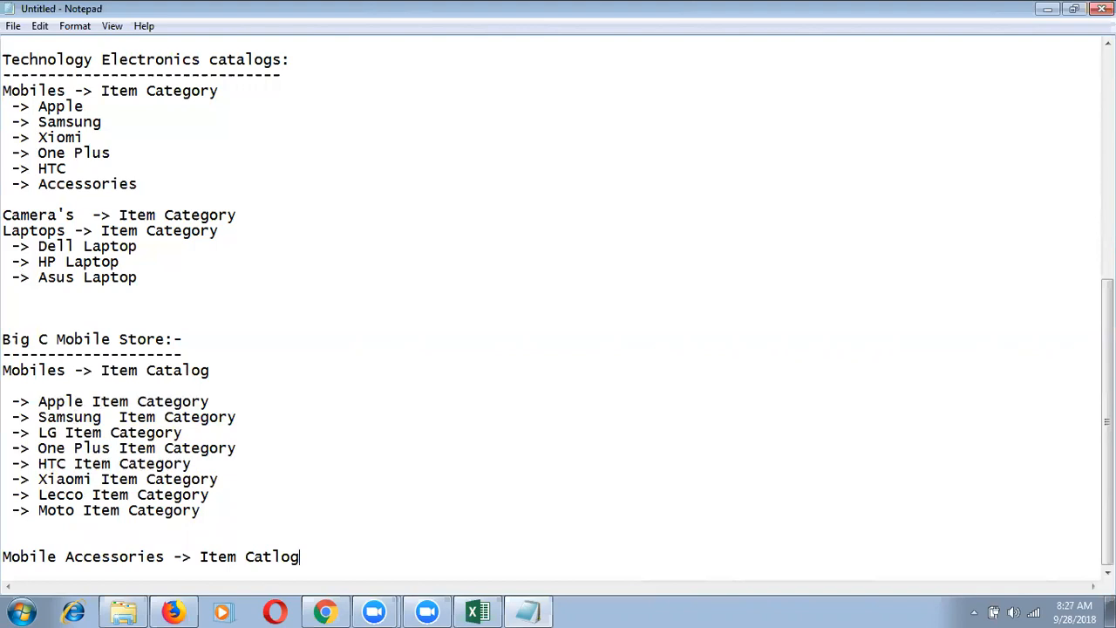
click(113, 554)
click(201, 468)
click(58, 370)
click(72, 563)
Step: Copy all the Notepad notes into the Item Catalogs sheet starting at cell D4 and save the workbook
key(ctrl+a)
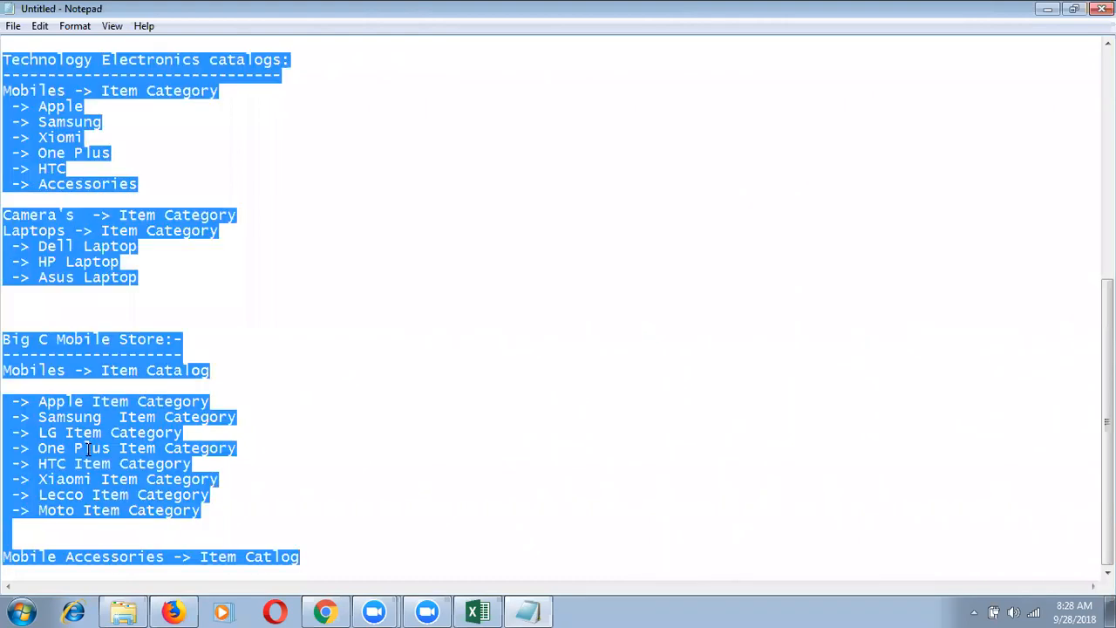
click(478, 610)
click(425, 261)
click(294, 254)
click(207, 227)
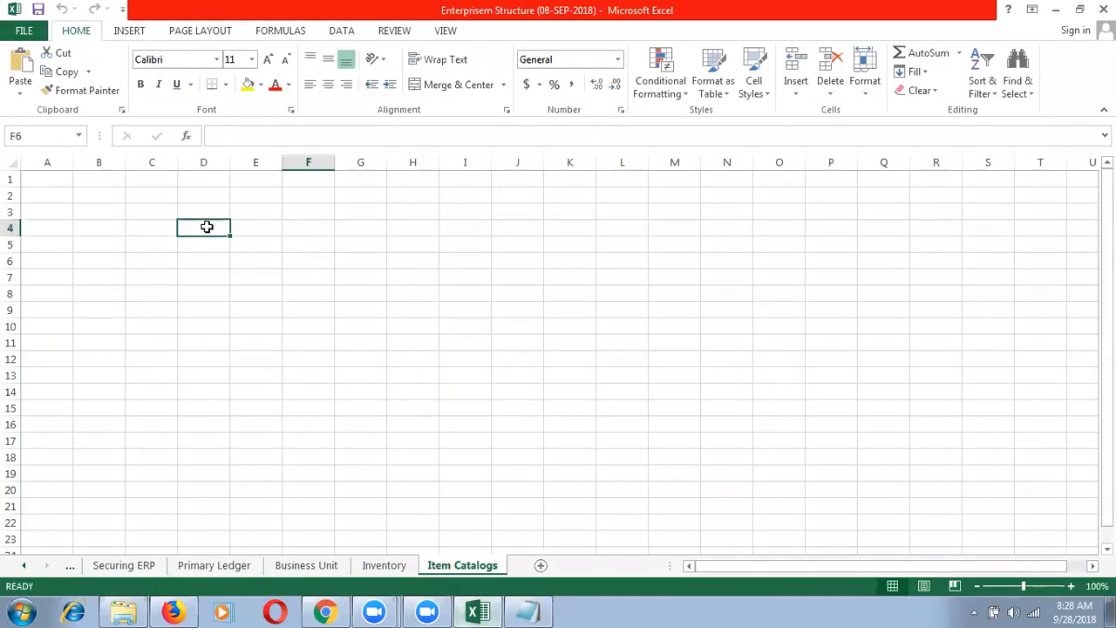
key(ctrl+v)
click(337, 398)
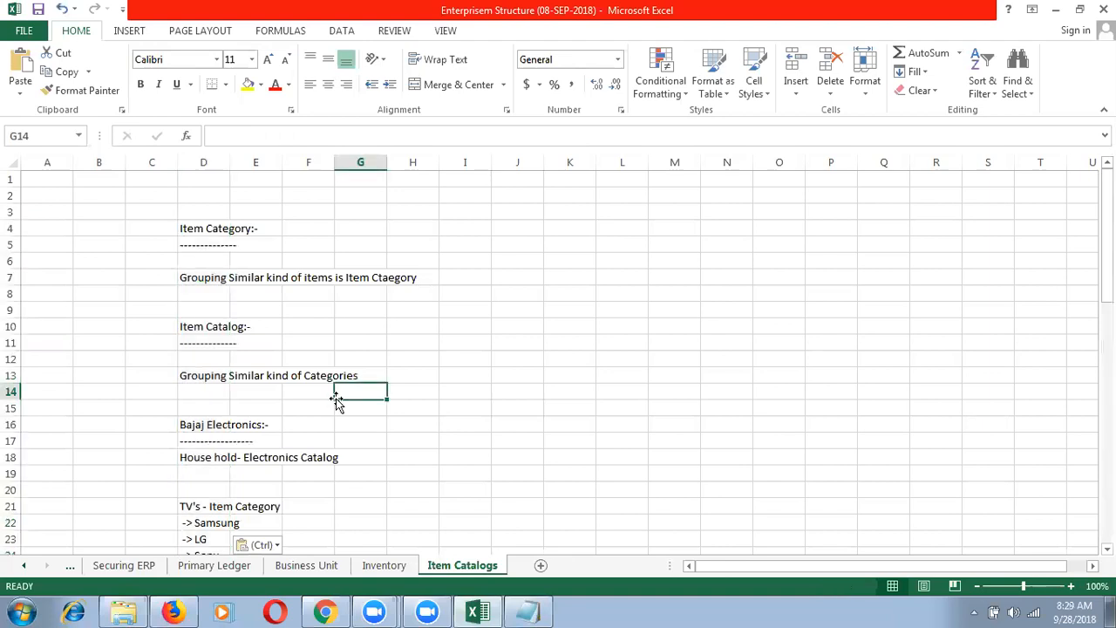
key(ctrl+s)
Step: Return to the Notepad notes, go back to their beginning, and close them without saving
key(alt+Tab)
click(336, 398)
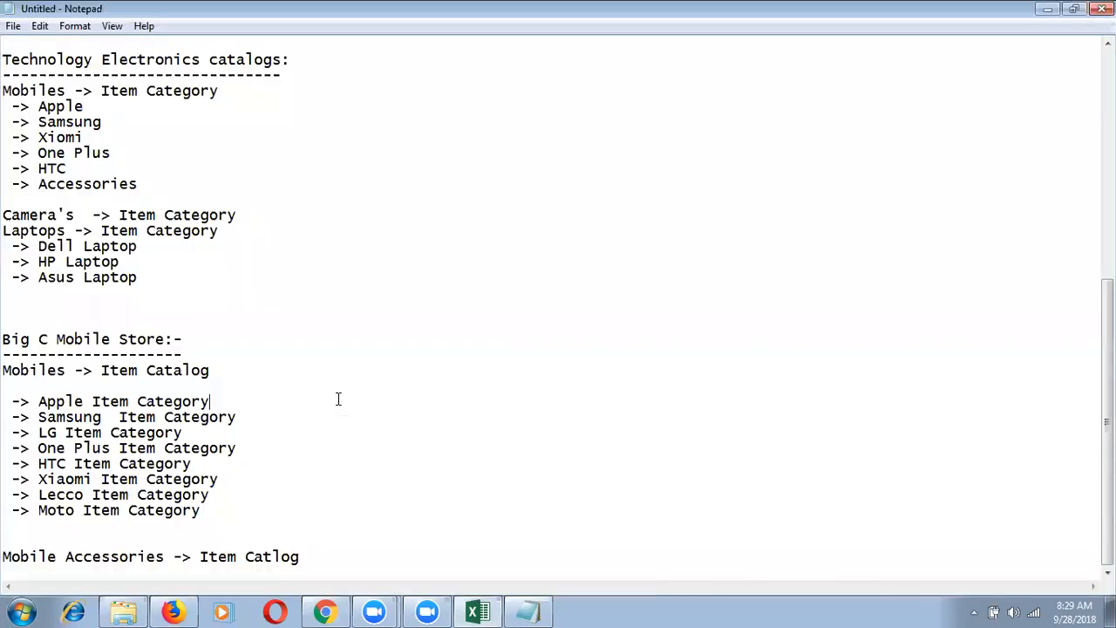
drag(1108, 422, 1108, 195)
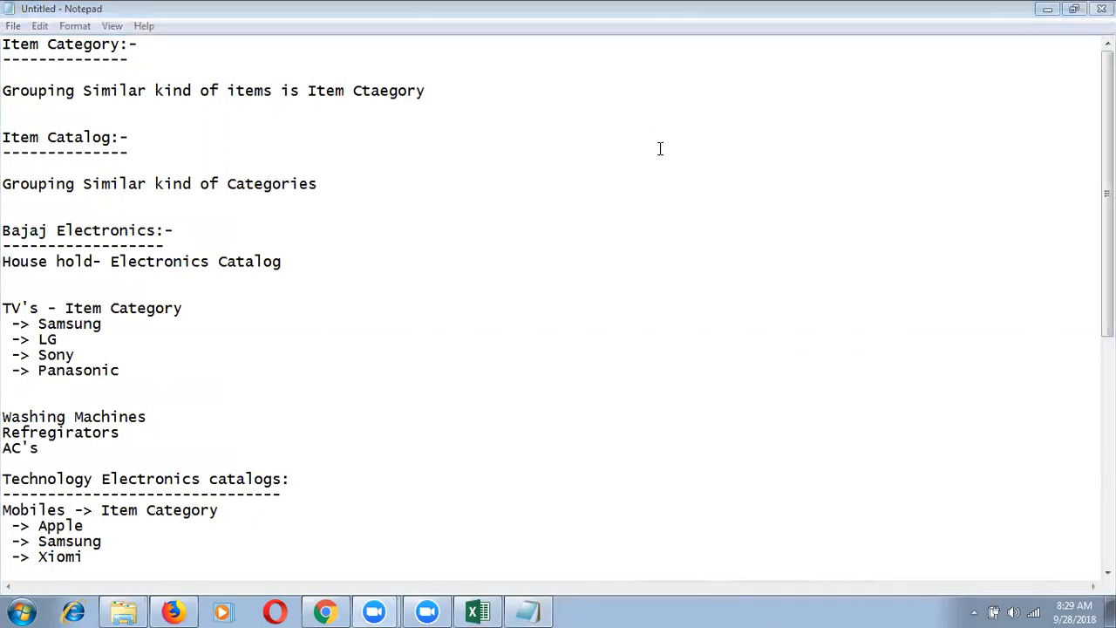
click(508, 326)
key(ctrl+s)
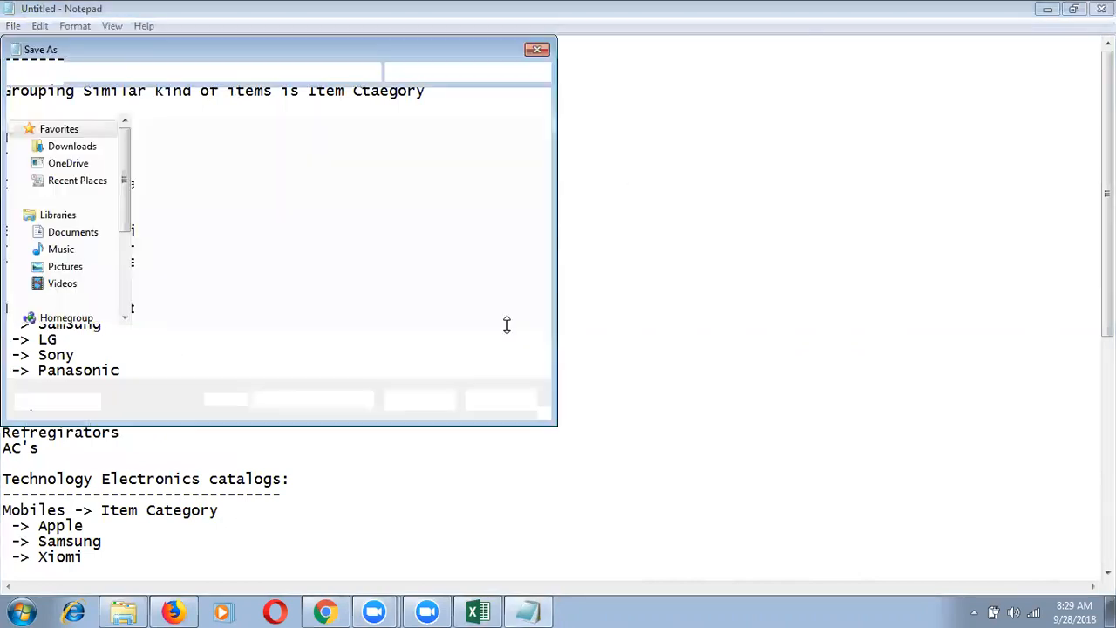
click(500, 402)
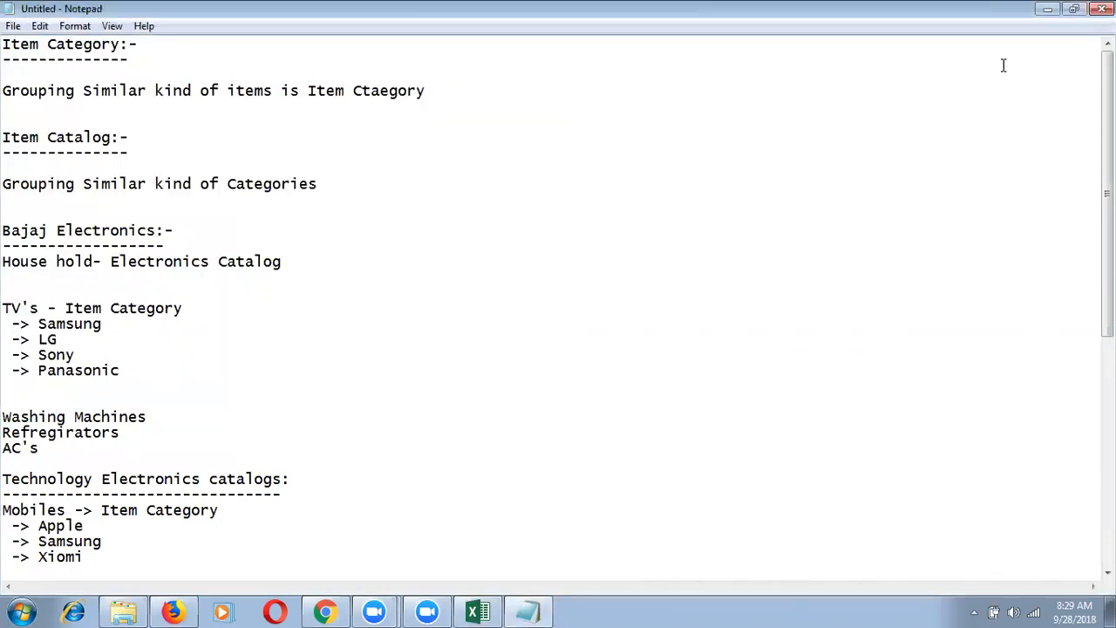
click(1102, 8)
click(589, 307)
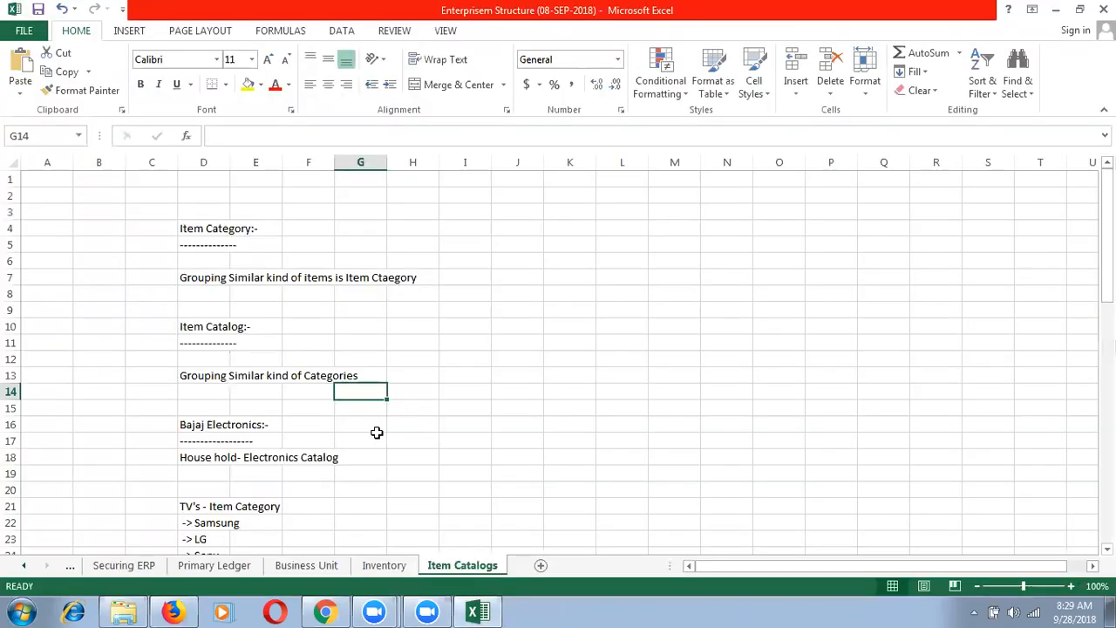
Step: Switch to Oracle Cloud in Firefox and open Manage Catalogs from Product Information Management
click(173, 612)
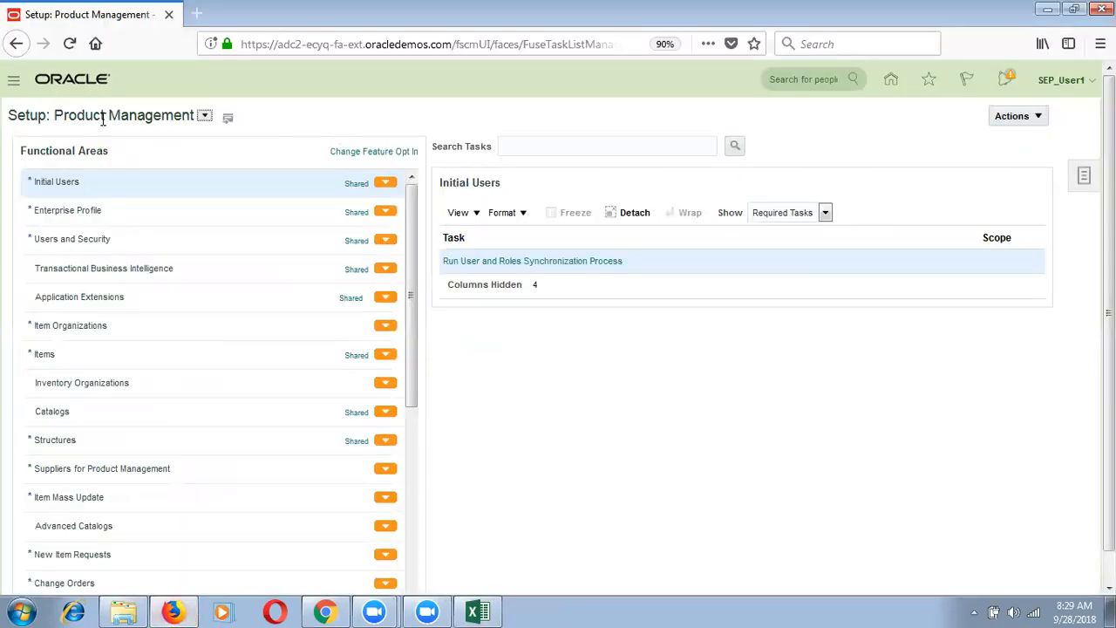
click(13, 86)
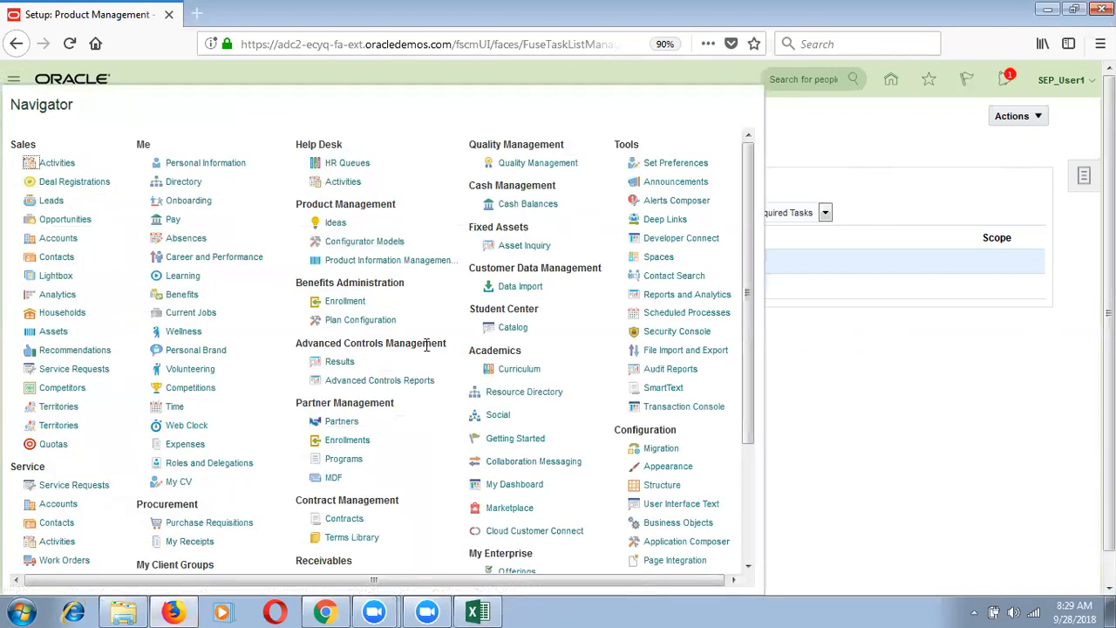
click(413, 262)
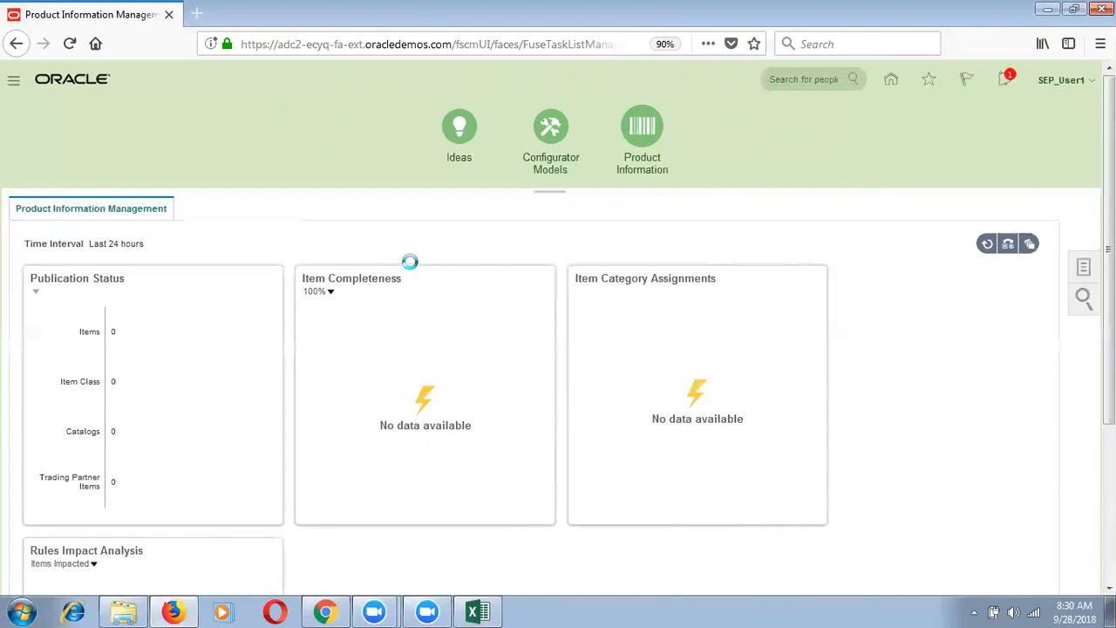
click(1085, 277)
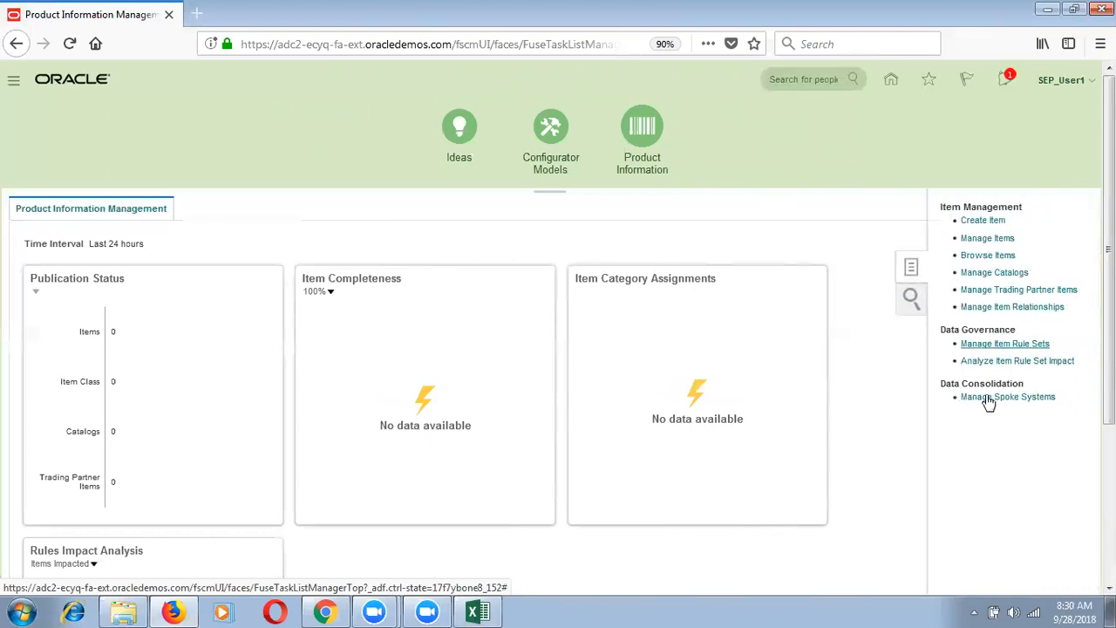
click(986, 272)
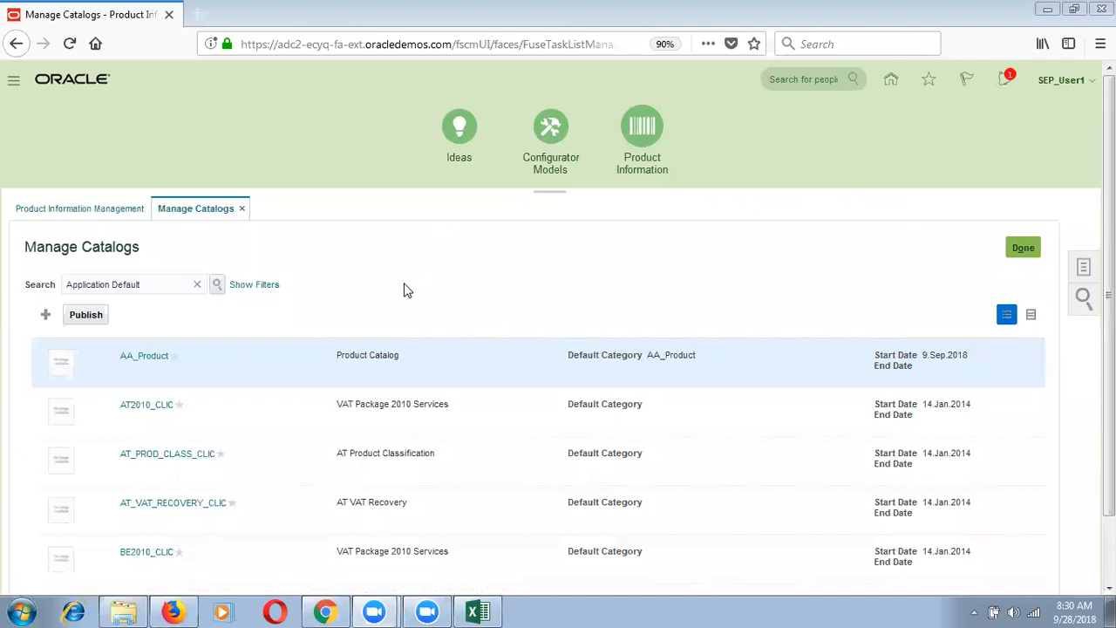
Step: Start creating a catalog and name it "SEP_Laptop Catalog"
click(46, 318)
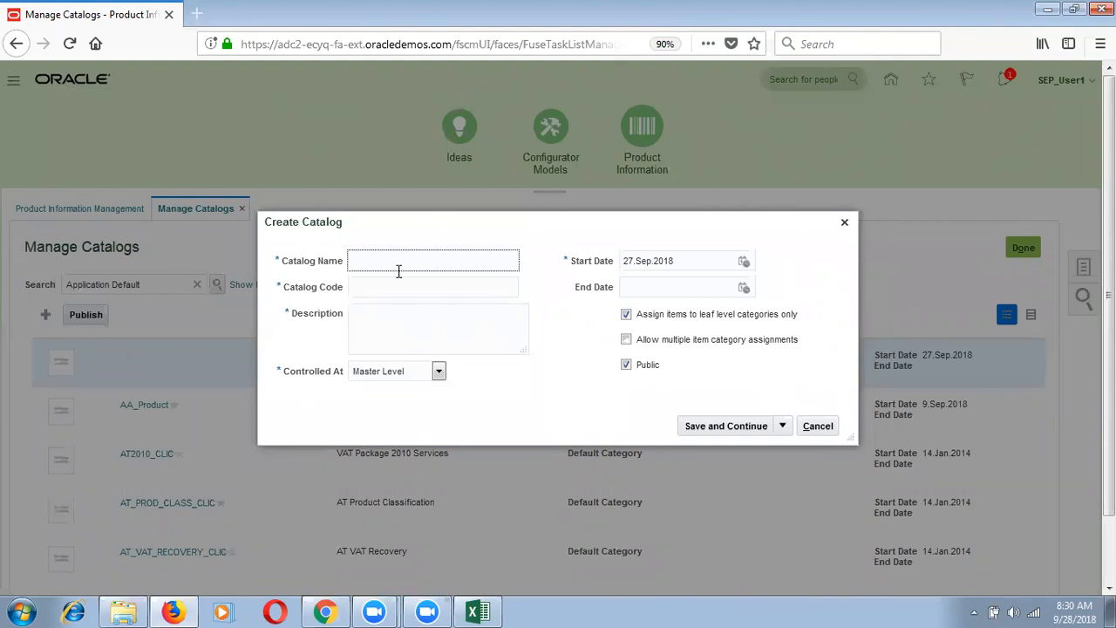
text(SEP_Laptops_)
key(BackSpace)
key(BackSpace)
text(Catalog)
Step: Copy the new catalog's name into its Catalog Code and Description
key(ctrl+a)
key(ctrl+c)
key(Tab)
key(Tab)
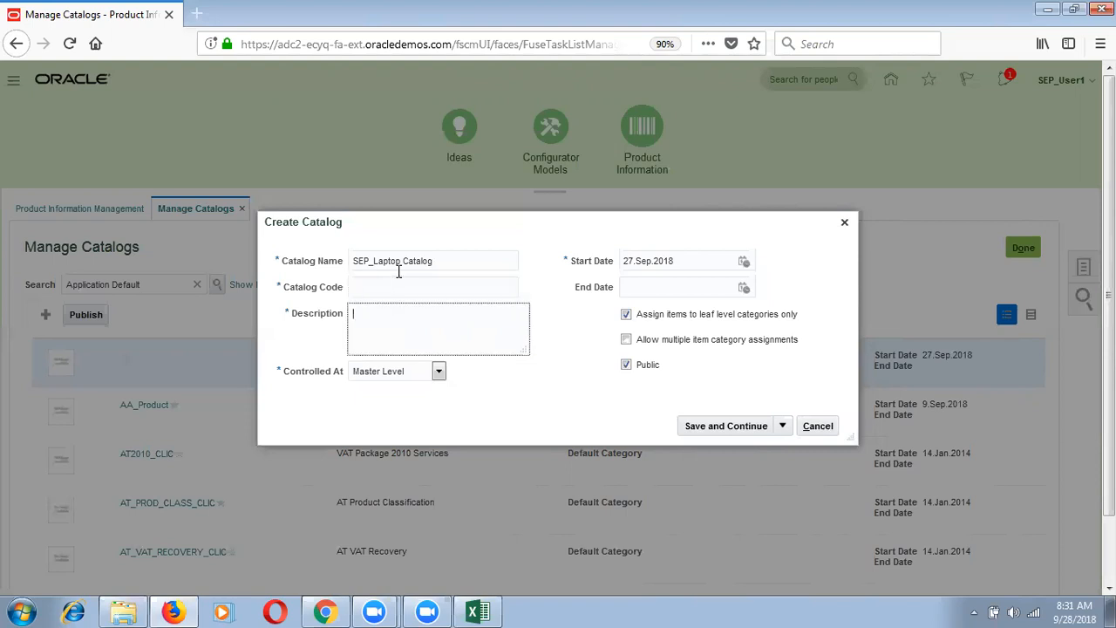
key(ctrl+v)
click(402, 286)
key(ctrl+v)
click(472, 351)
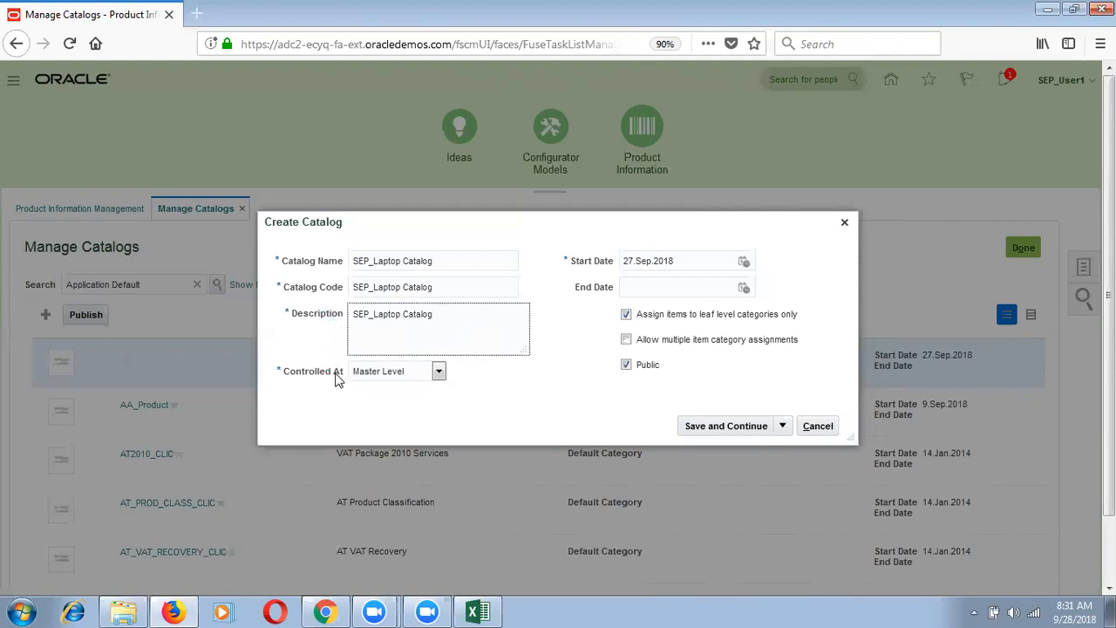
Step: Choose Master Level as the level at which the new catalog is controlled
key(Tab)
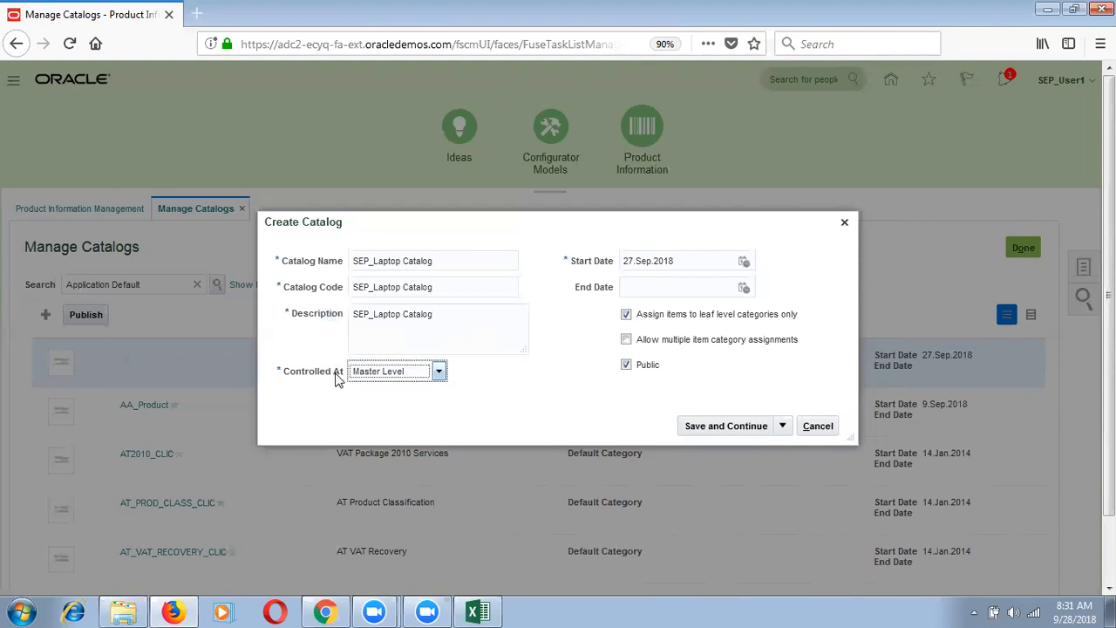
click(388, 377)
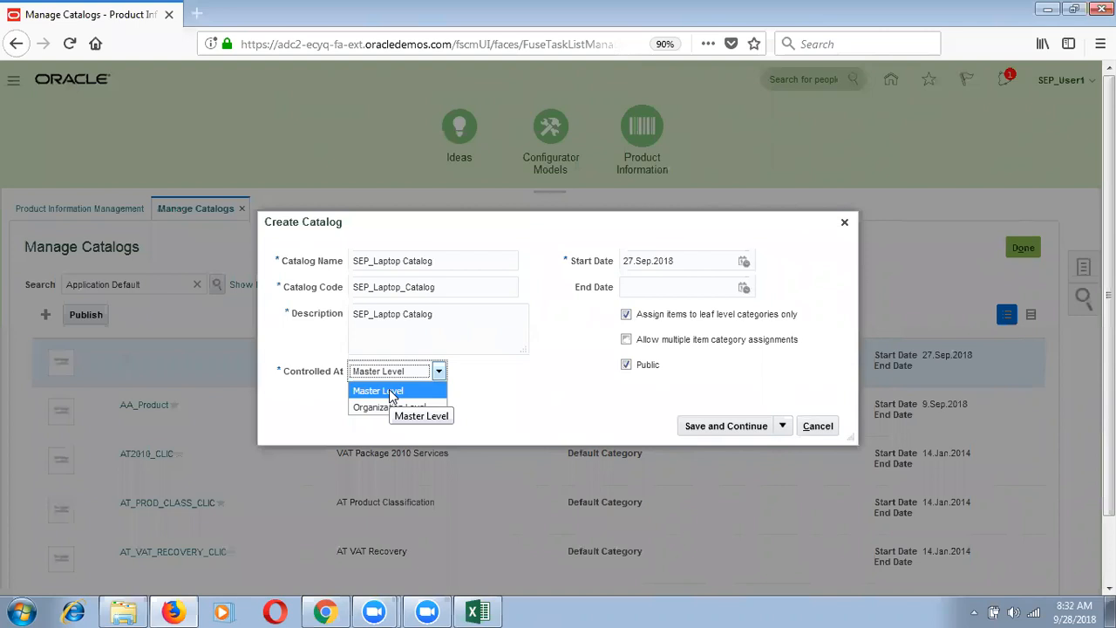
click(390, 392)
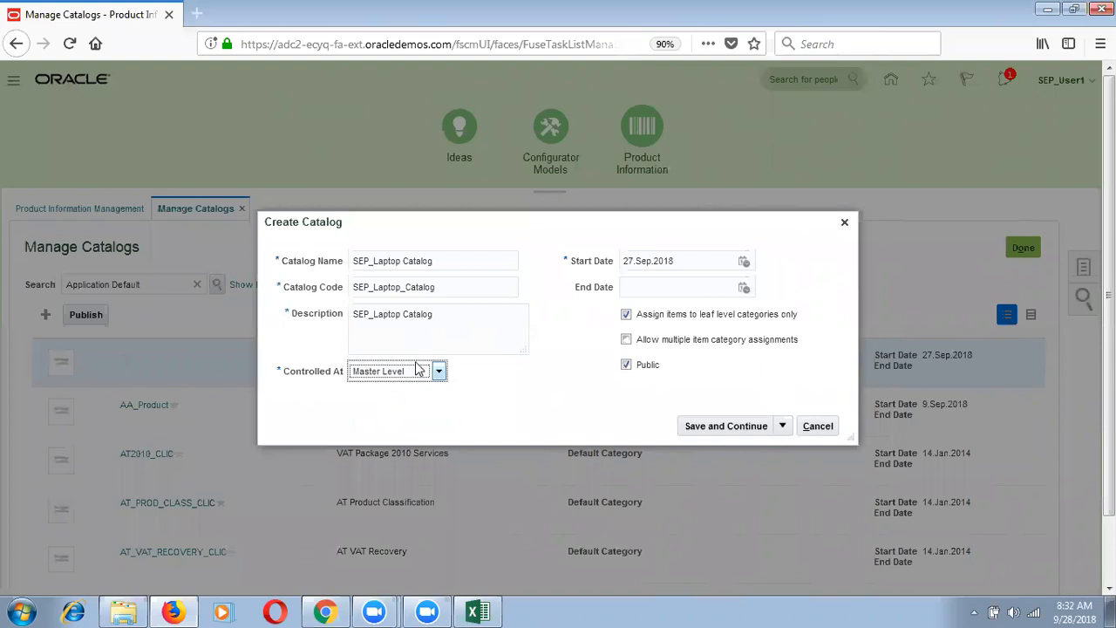
click(685, 262)
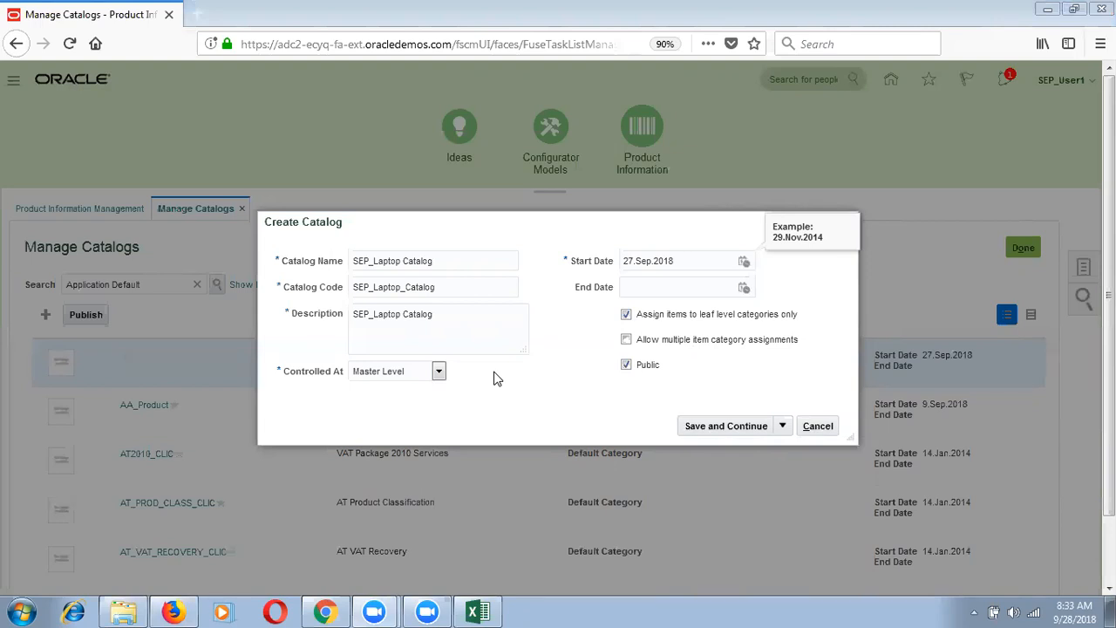
drag(450, 264, 347, 271)
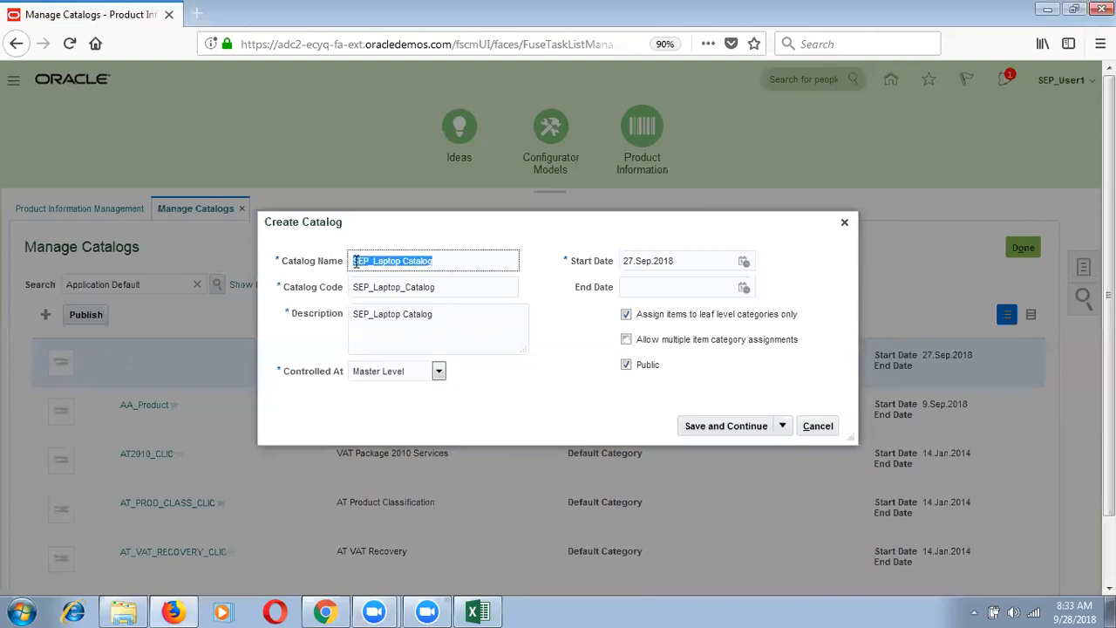
click(436, 256)
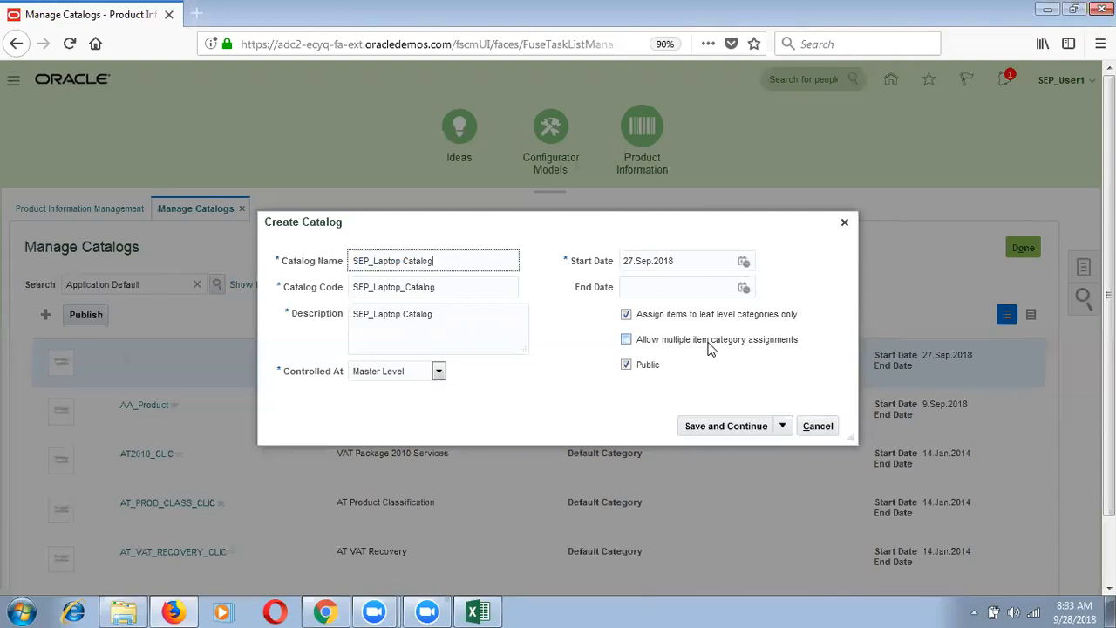
Step: Open a blank Notepad document and maximize its window
click(5, 608)
text(no)
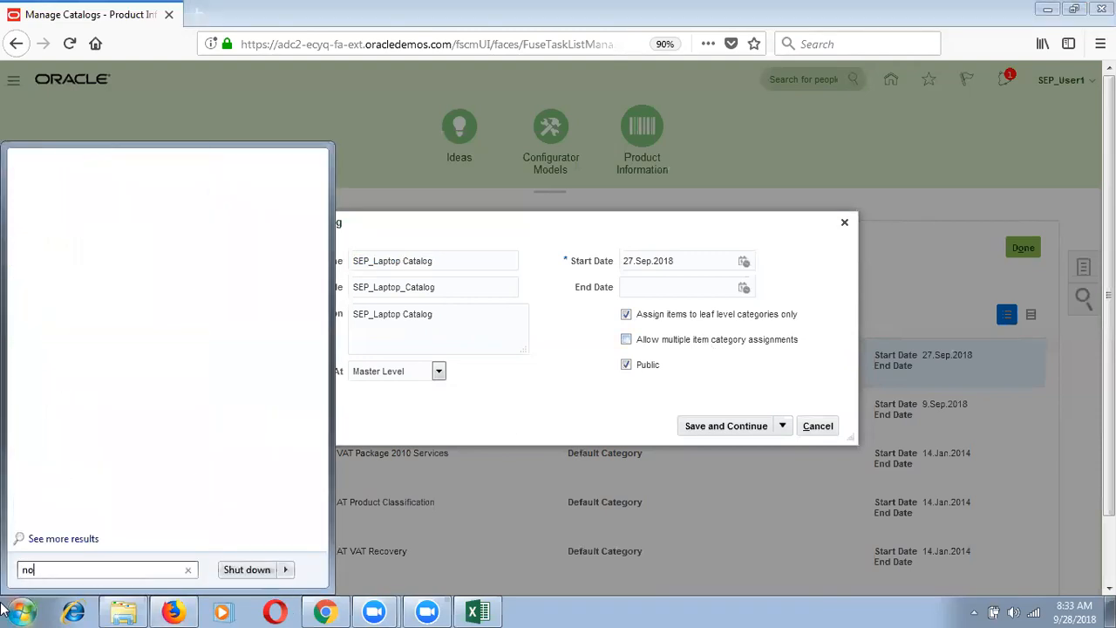
key(Return)
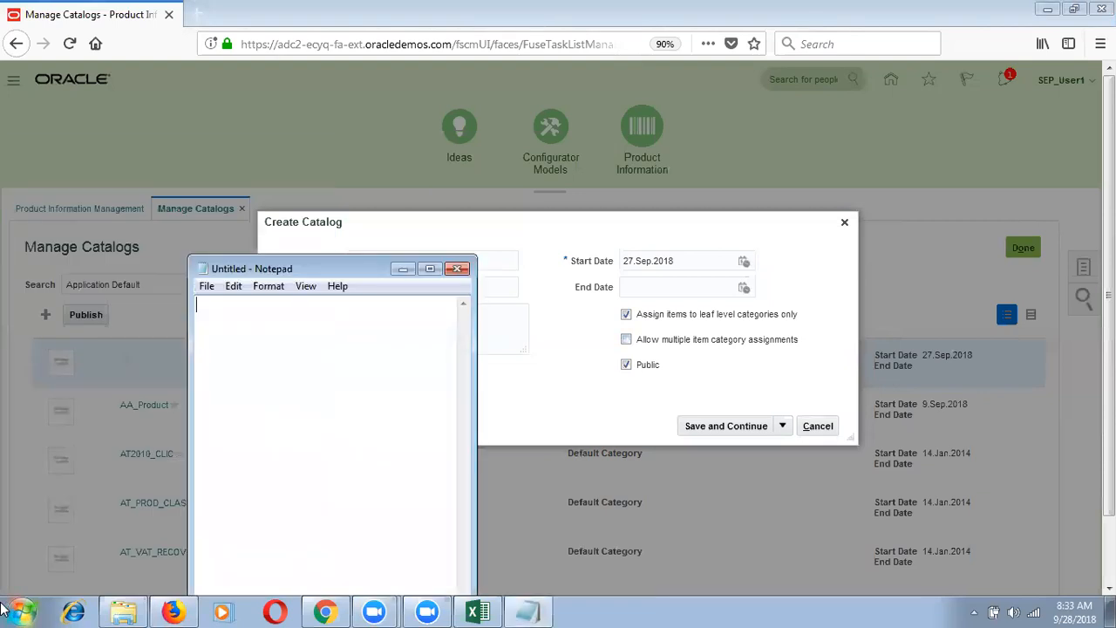
click(430, 269)
Step: Write "SEP_Laptop Catalog" and "SEP_Mobile Catalog" on two separate lines
text(SEP_)
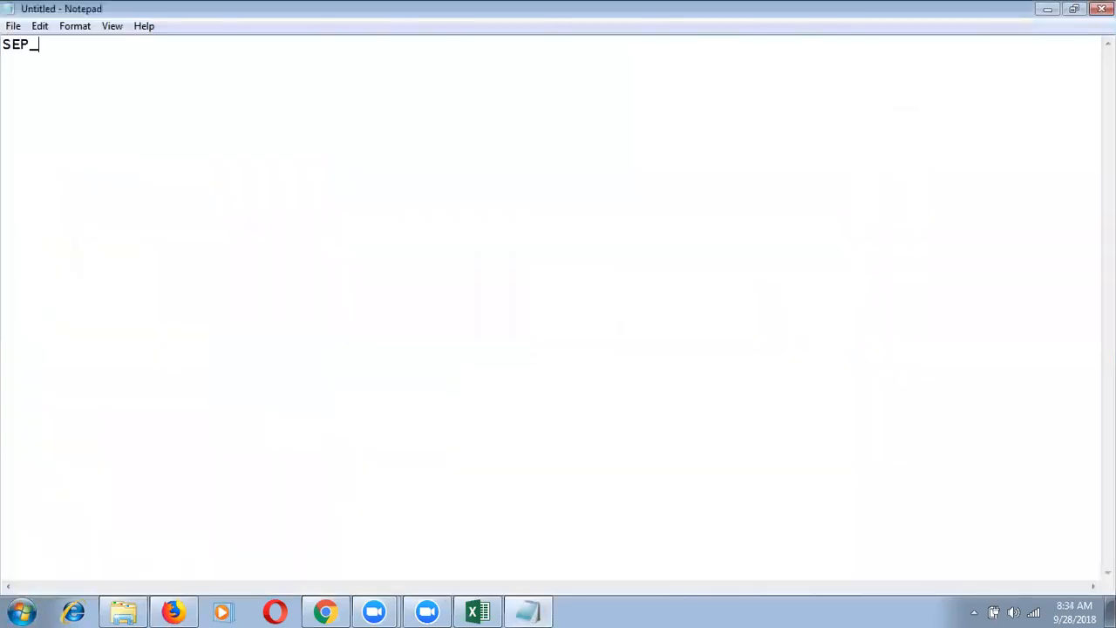
text(Laptop Cata;o)
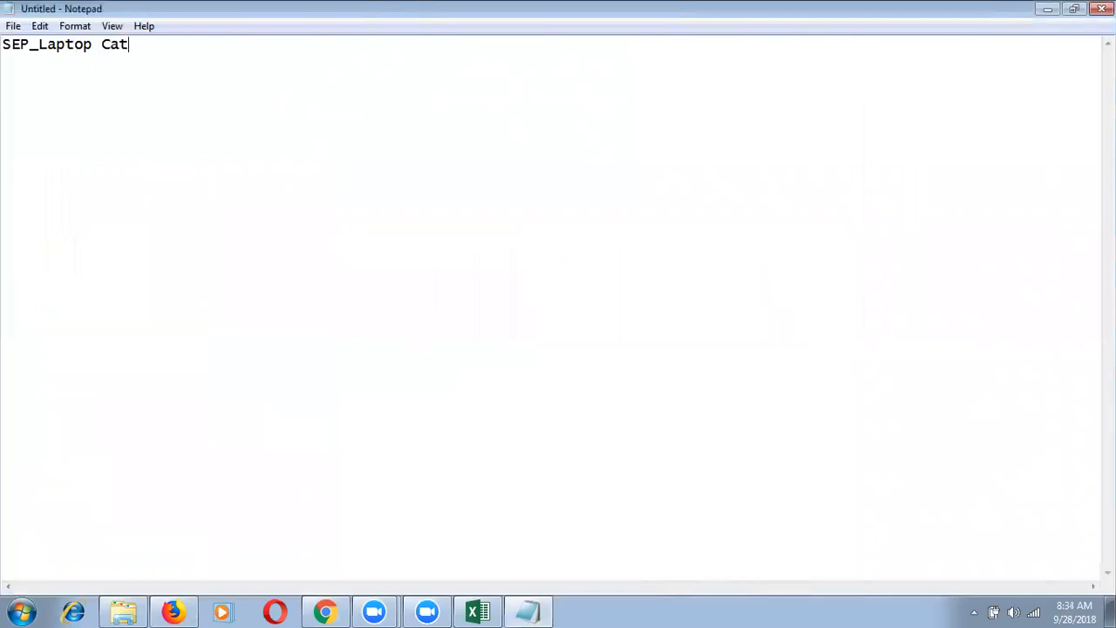
key(BackSpace)
key(BackSpace)
text(g)
key(Return)
text(SEP_Mobile Cat)
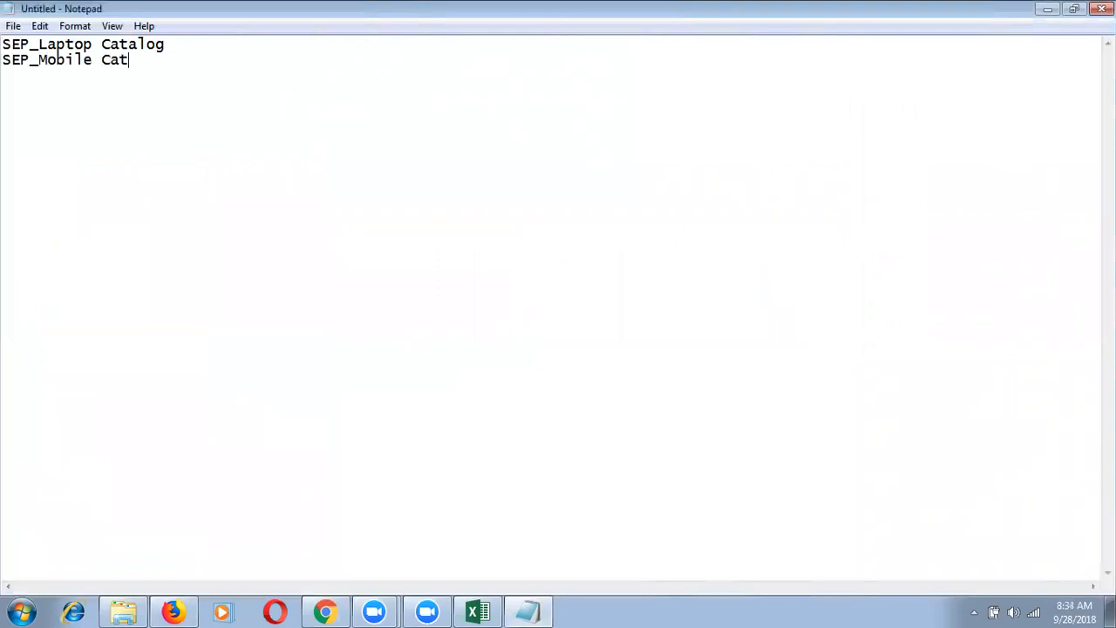
text(alog)
Step: Add the entry "-> SEP_Dell Category" below SEP_Laptop Catalog
key(Up)
key(Return)
text(-> SEP-Dell)
key(BackSpace)
key(BackSpace)
key(BackSpace)
key(BackSpace)
key(BackSpace)
key(BackSpace)
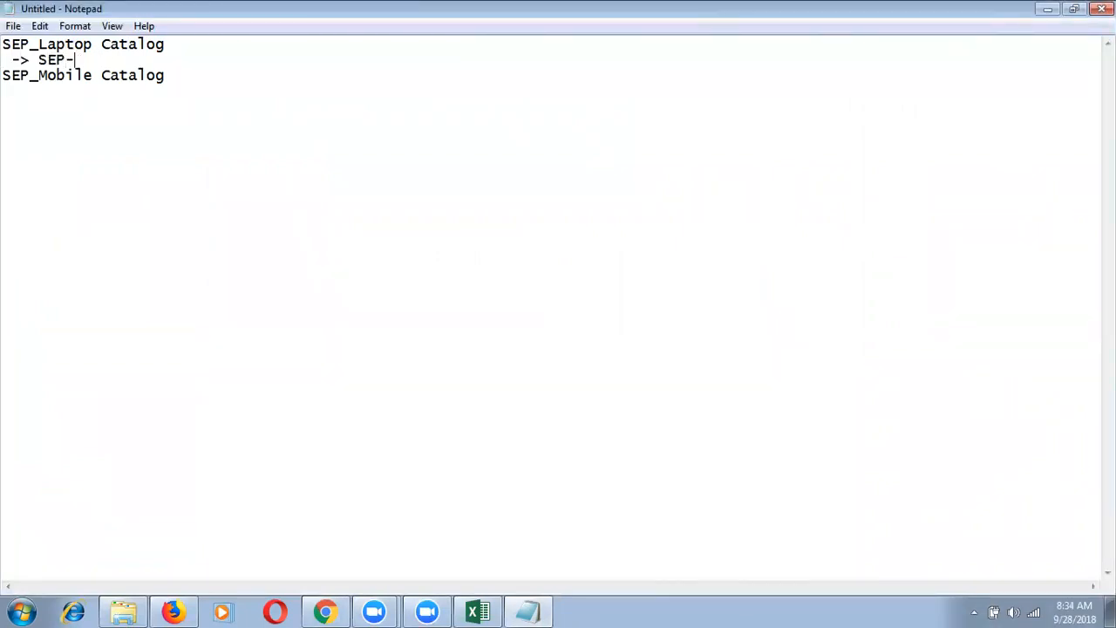
text(_Dell Category)
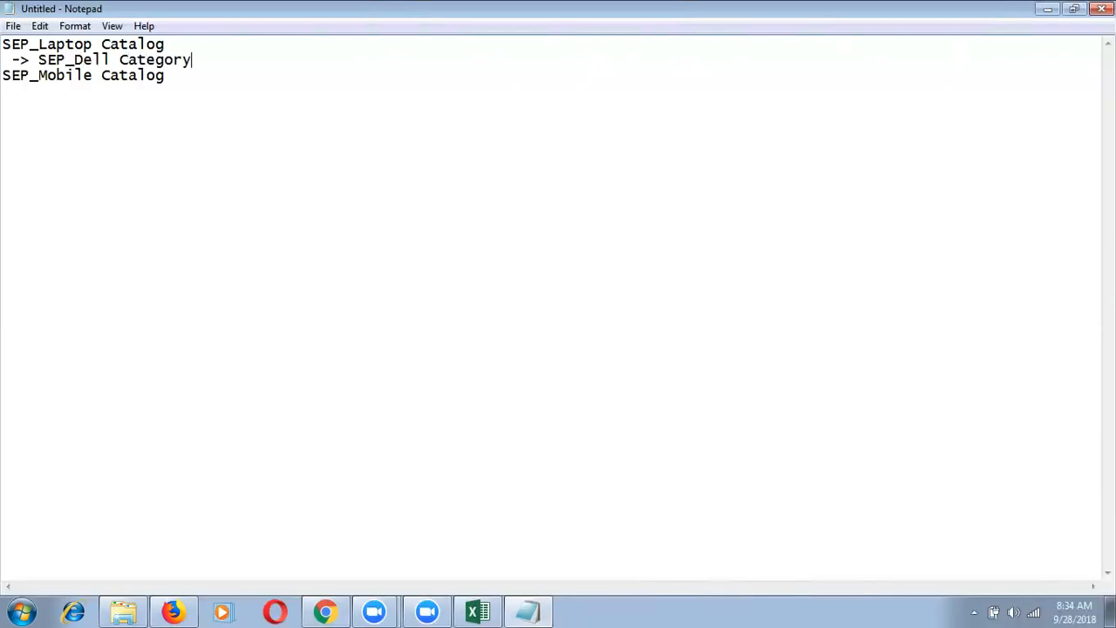
Step: Add the entry "-> SEP_HP Category" below the Dell entry, followed by a blank line
key(Return)
text(-?>)
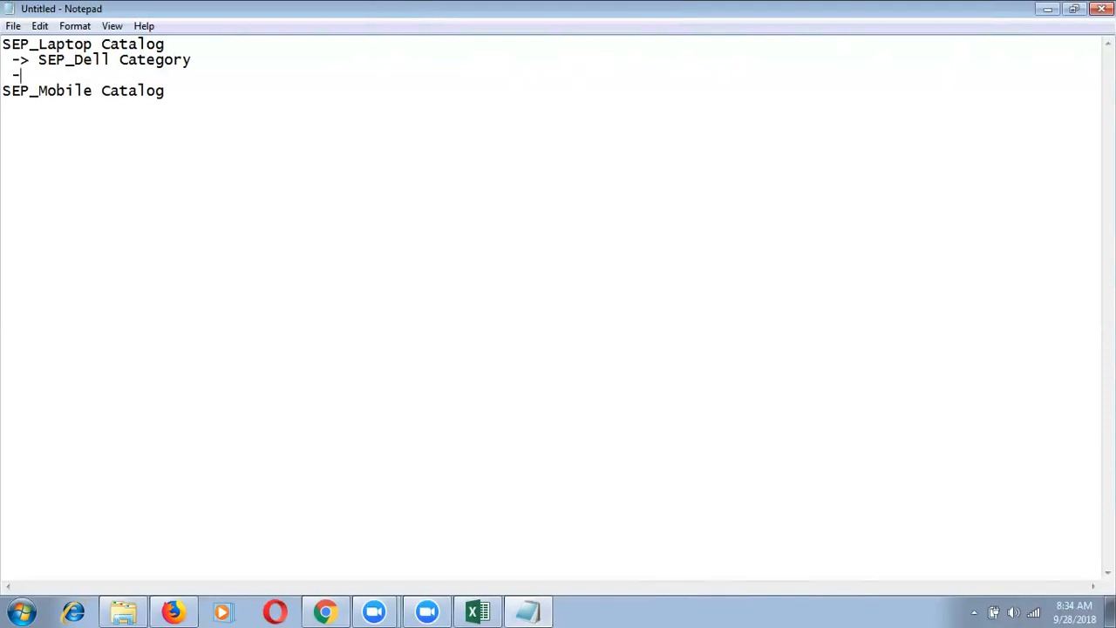
key(BackSpace)
key(BackSpace)
text(> SEP_HP Category)
key(Return)
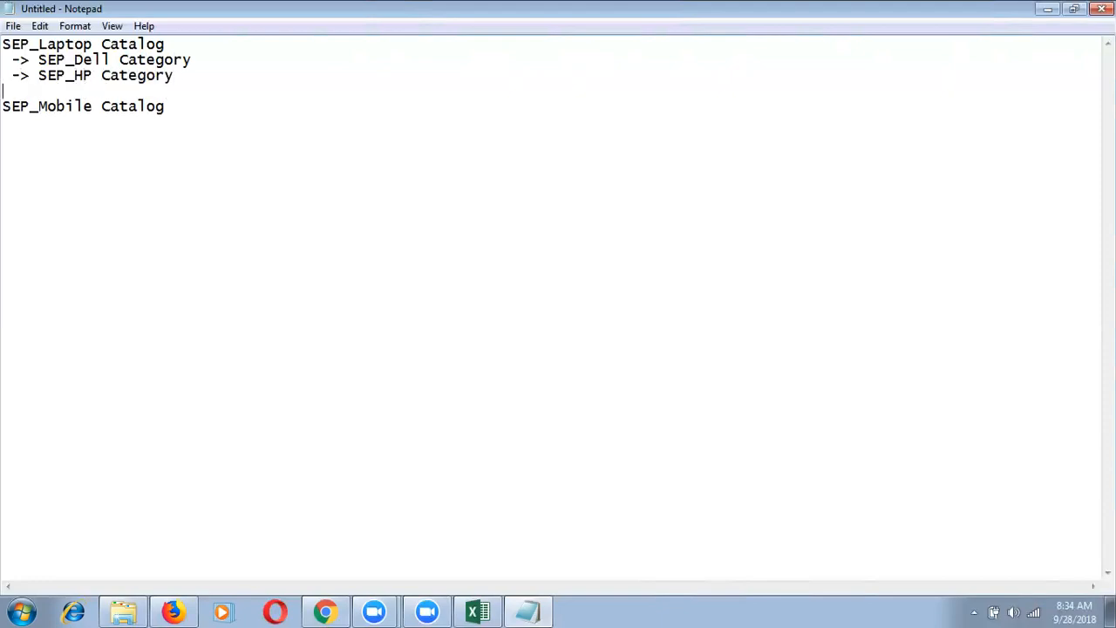
Step: Add the entry "-> SEP_Apple Catalog" below SEP_Mobile Catalog
click(184, 115)
key(Return)
text(-> SEP_Apple Catalog)
Step: Add the heading "SEP_Bolt Item" two blank lines below the Apple entry and underline it with dashes
key(Return)
key(Return)
key(Return)
text(SEP_Bo)
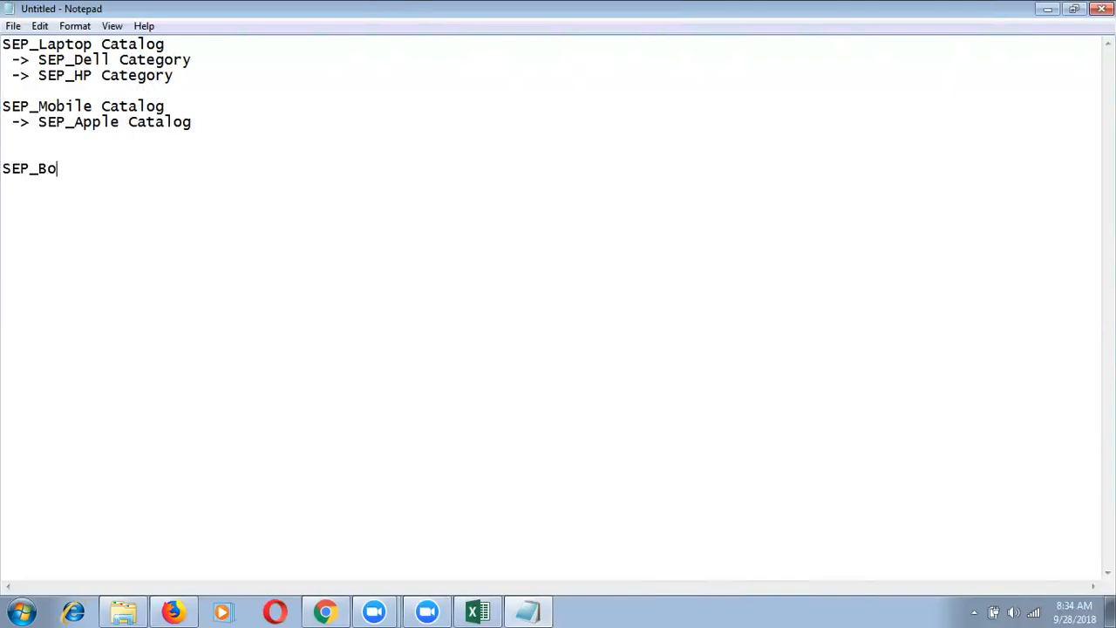
text(lt Item)
key(Return)
text(----------------)
key(BackSpace)
Step: Write "SEP_Laptop Catalog + SEP_Dell Category" under the SEP_Bolt Item heading, leaving a blank line between
key(Return)
key(Return)
text(SEP)
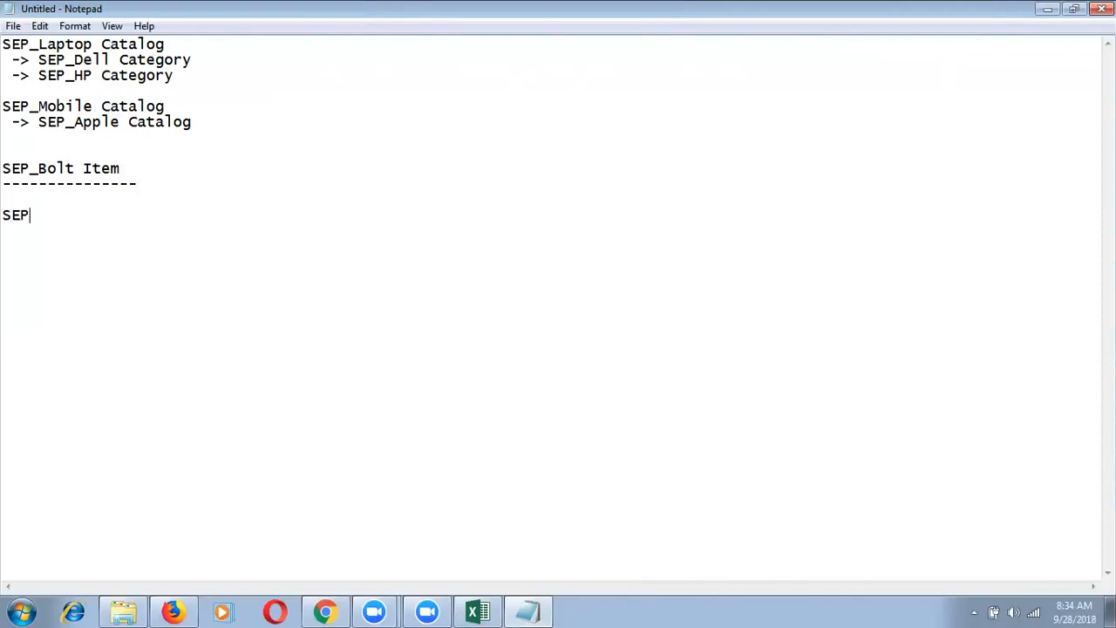
text(_Laptop Catalo)
text(g  +)
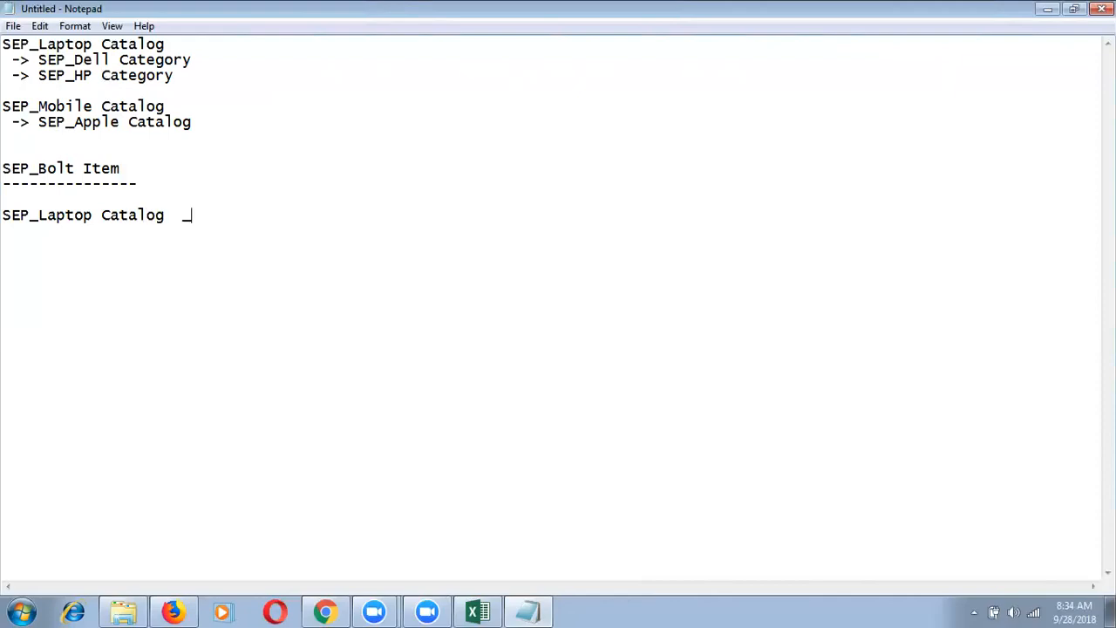
text( SEP_Dell Category)
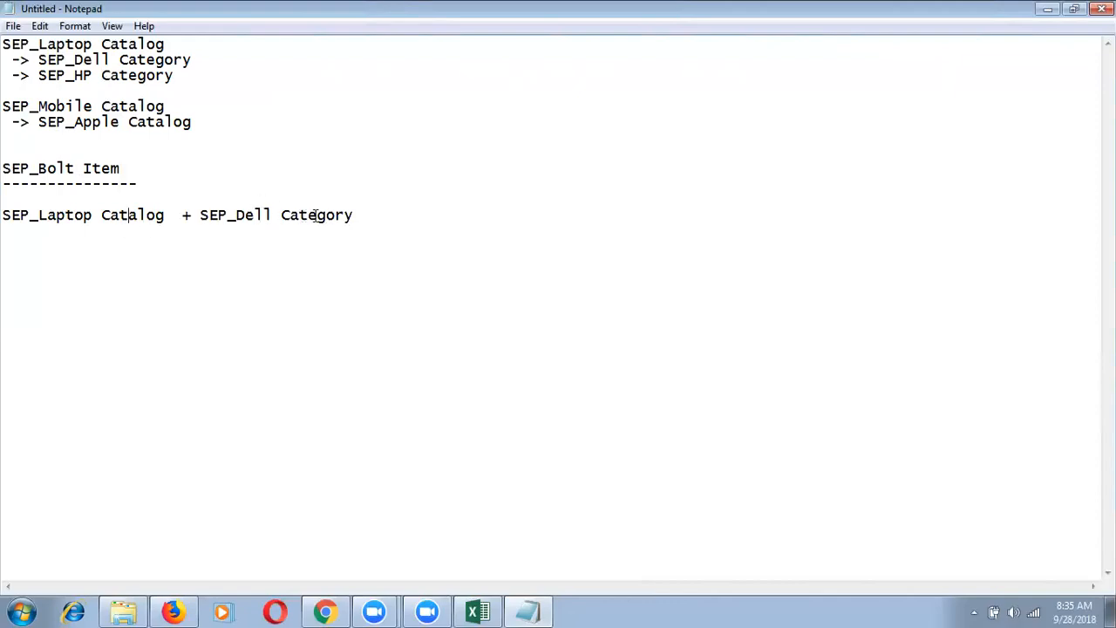
Step: Add the line "SEP_Laptop Catalog + SEP_HP Category" directly below the SEP_Dell Category assignment line
key(Return)
text(SEP_Laptop C)
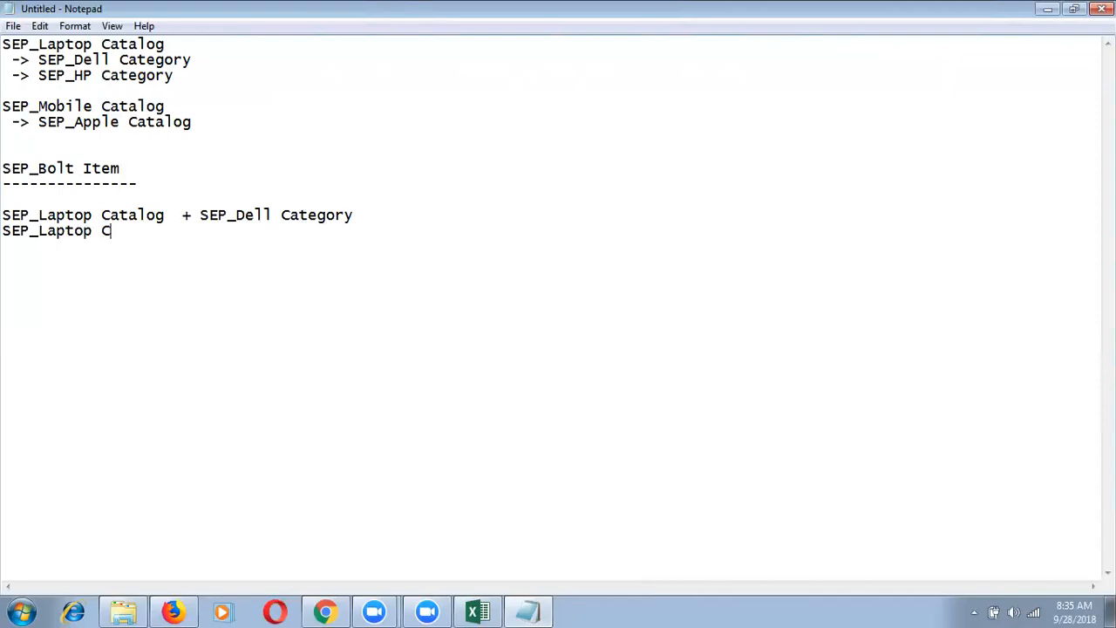
text(atalog + SEP_H)
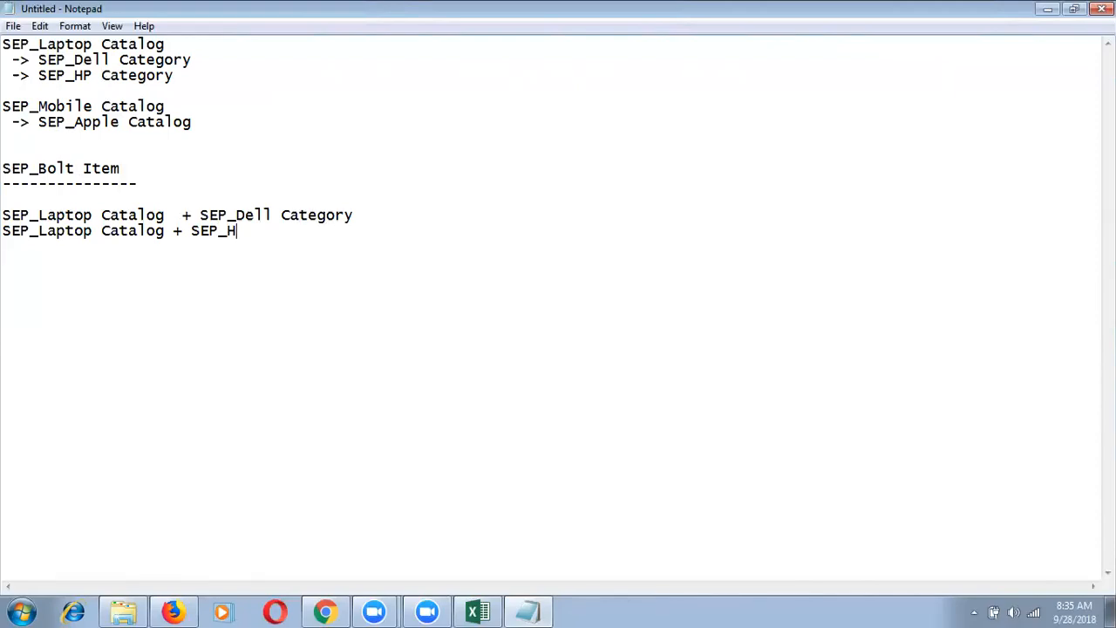
text(P Category)
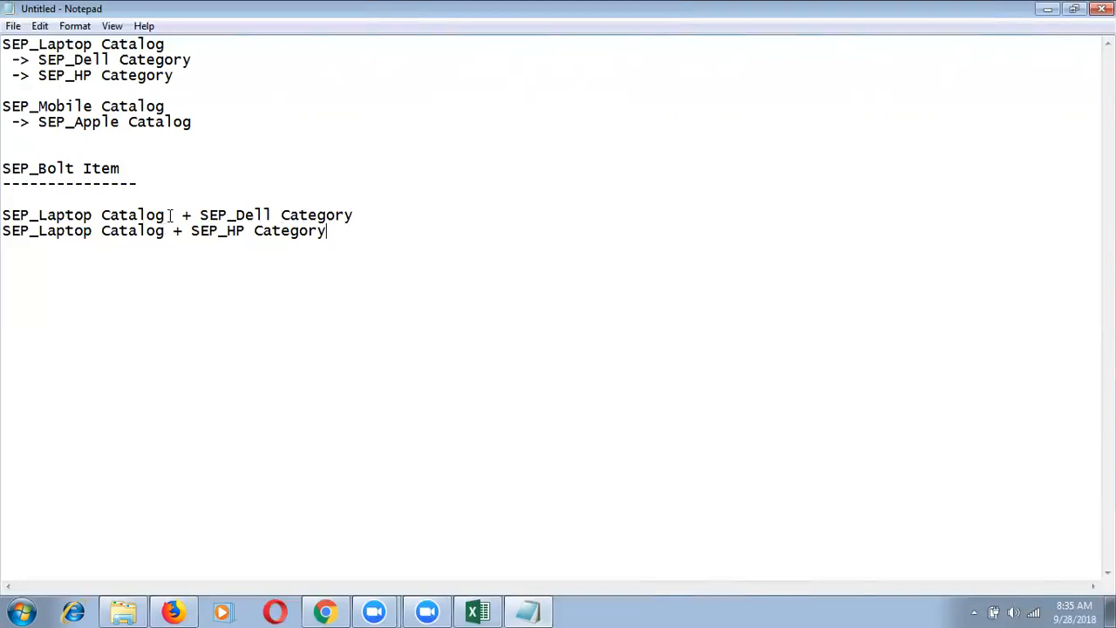
Step: Compare the SEP_Bolt Item assignment lines in Notepad with the multiple item category assignments option in Oracle's Create Catalog form
drag(165, 215, 23, 218)
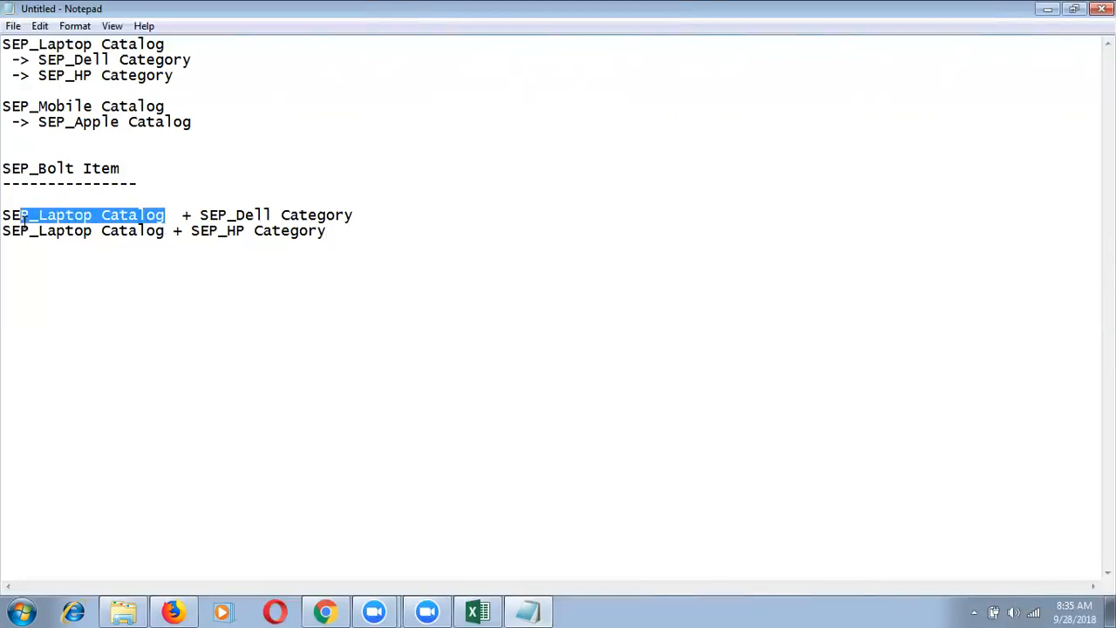
key(alt+Tab)
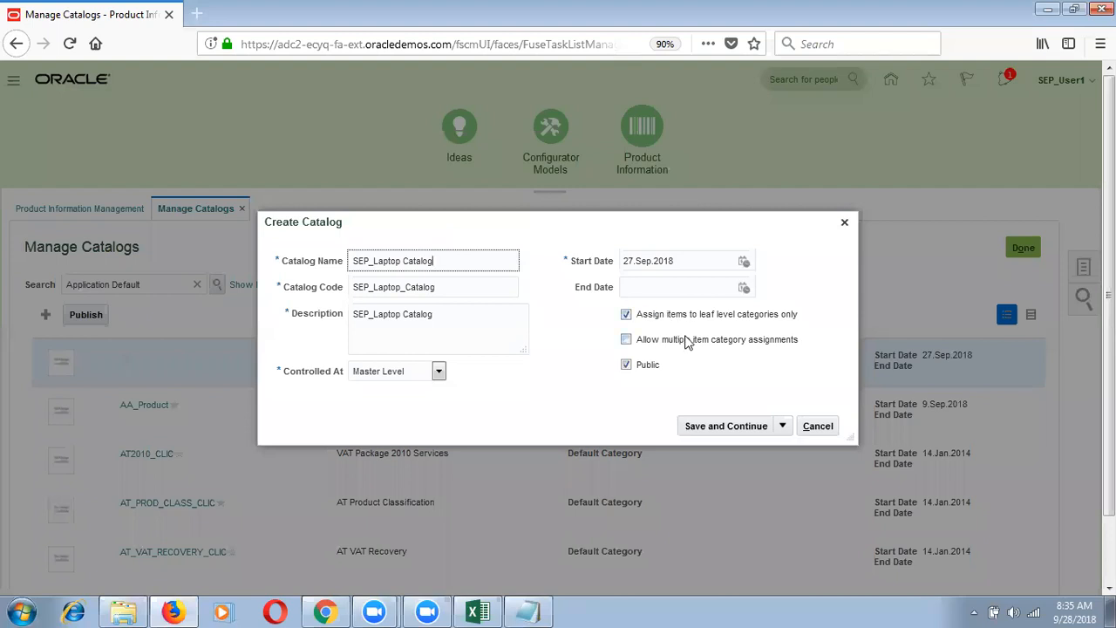
key(alt+Tab)
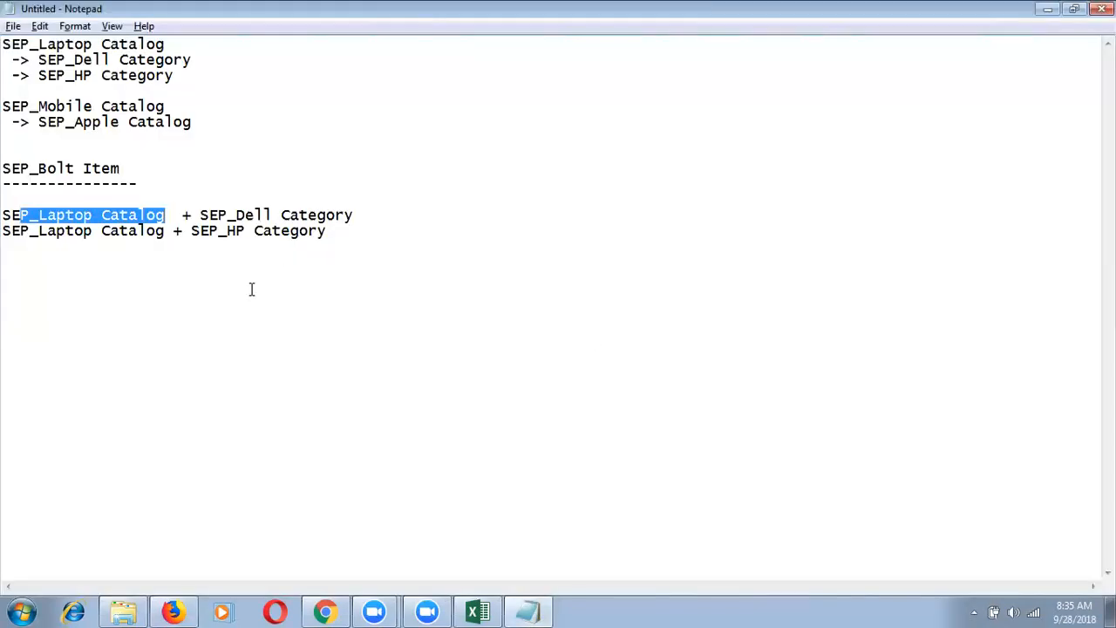
click(168, 214)
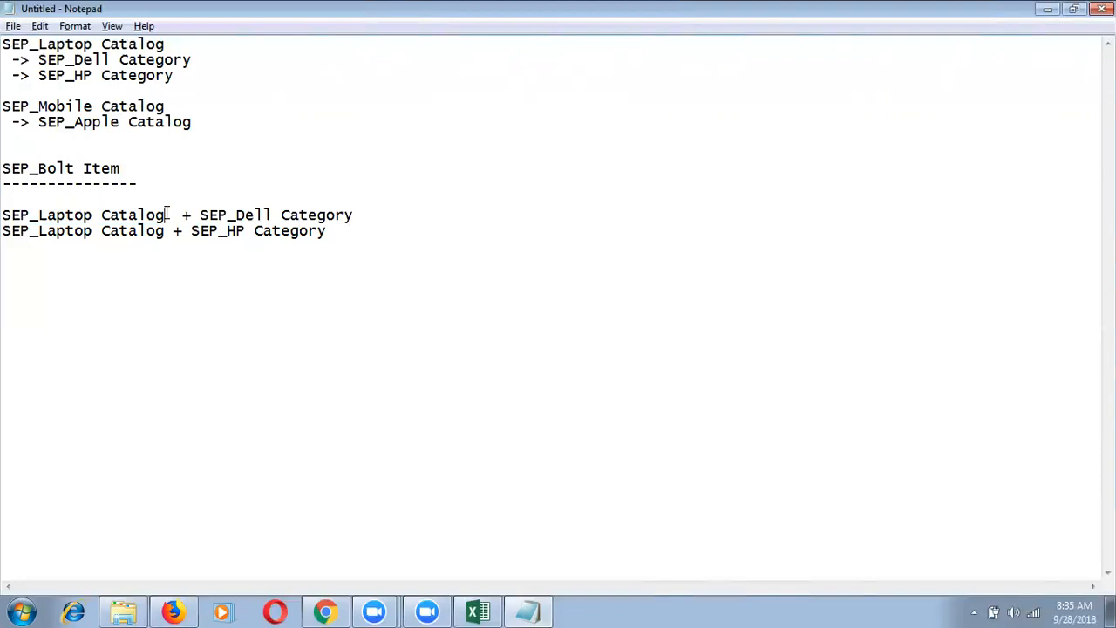
key(alt+Tab)
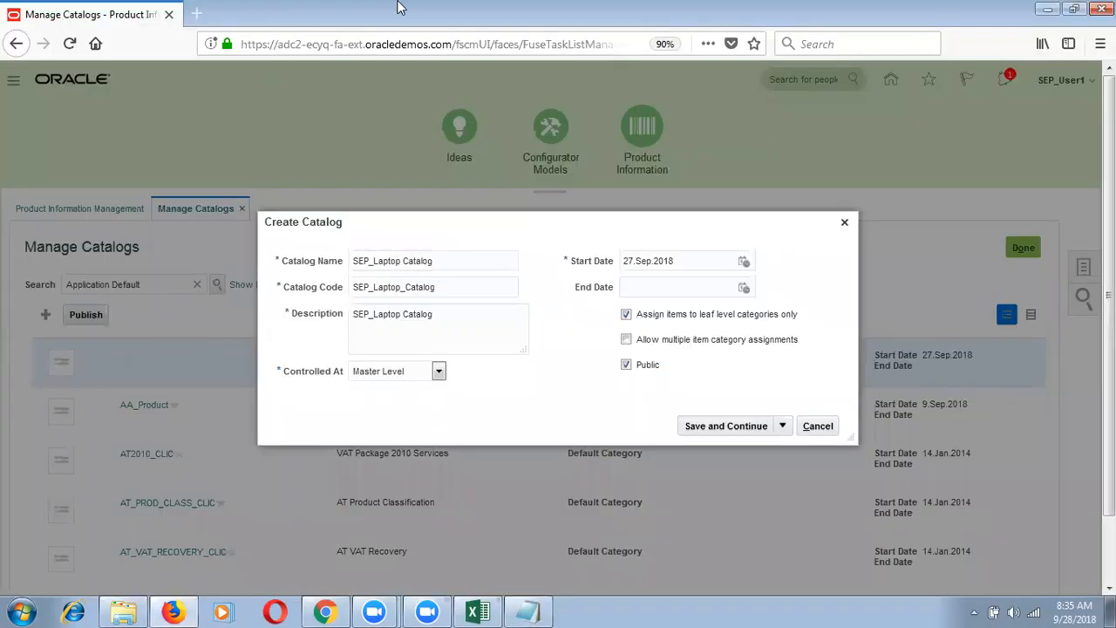
click(685, 342)
key(alt+Tab)
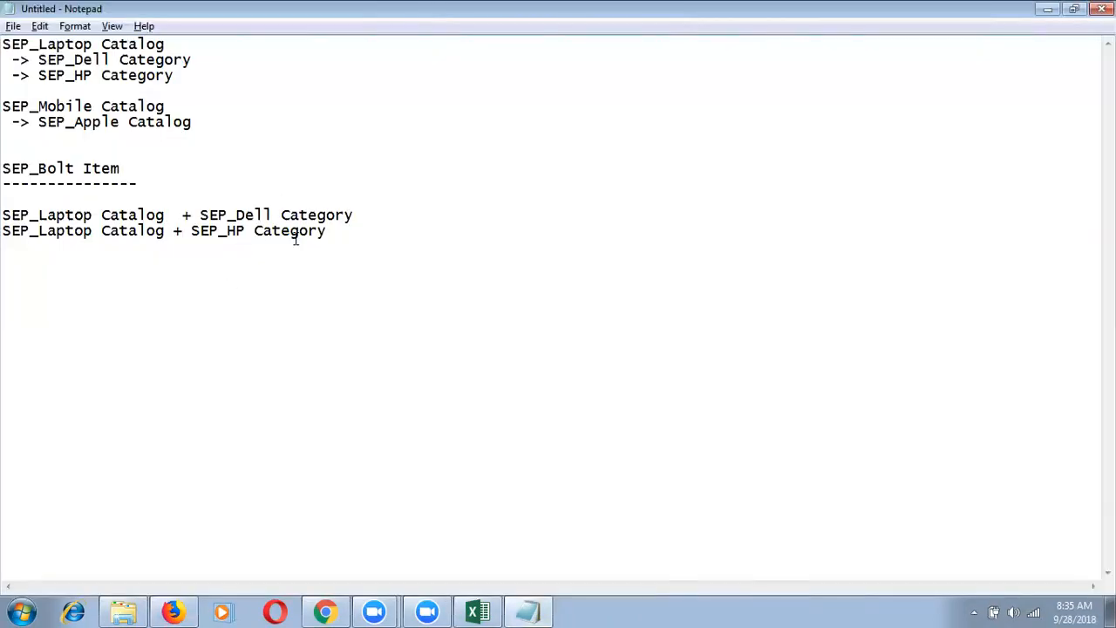
key(alt+Tab)
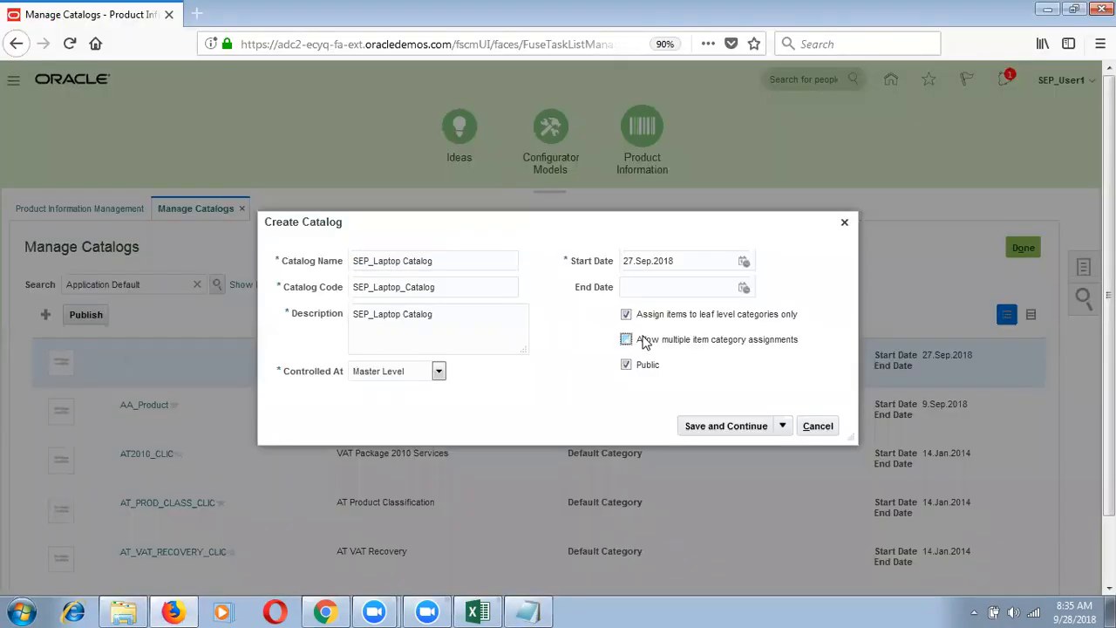
key(alt+Tab)
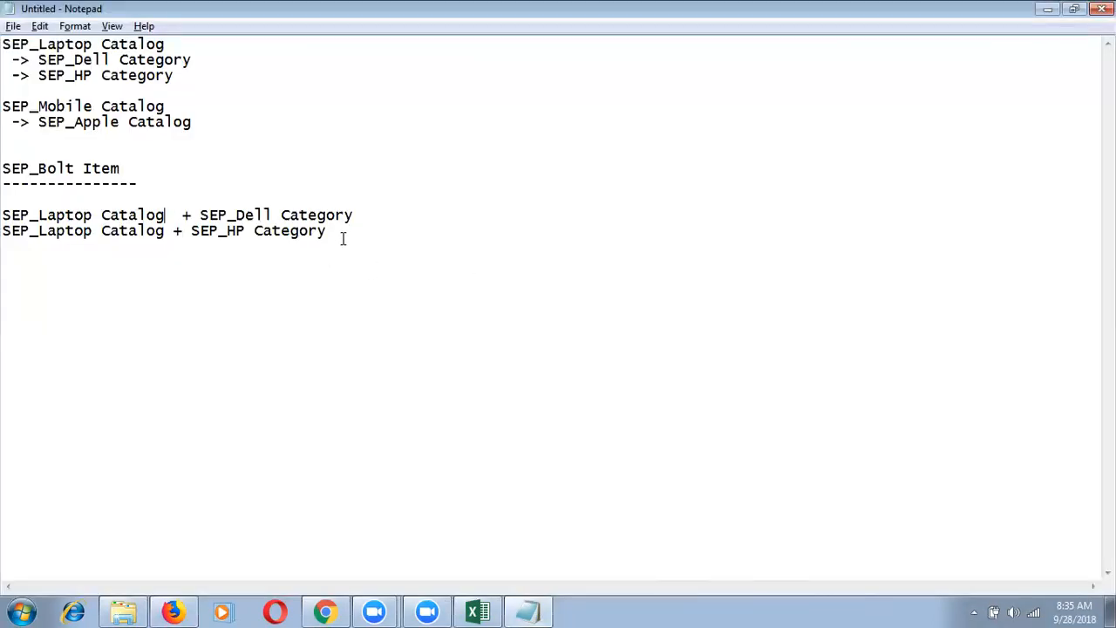
key(alt)
key(alt+Tab)
key(alt+Tab)
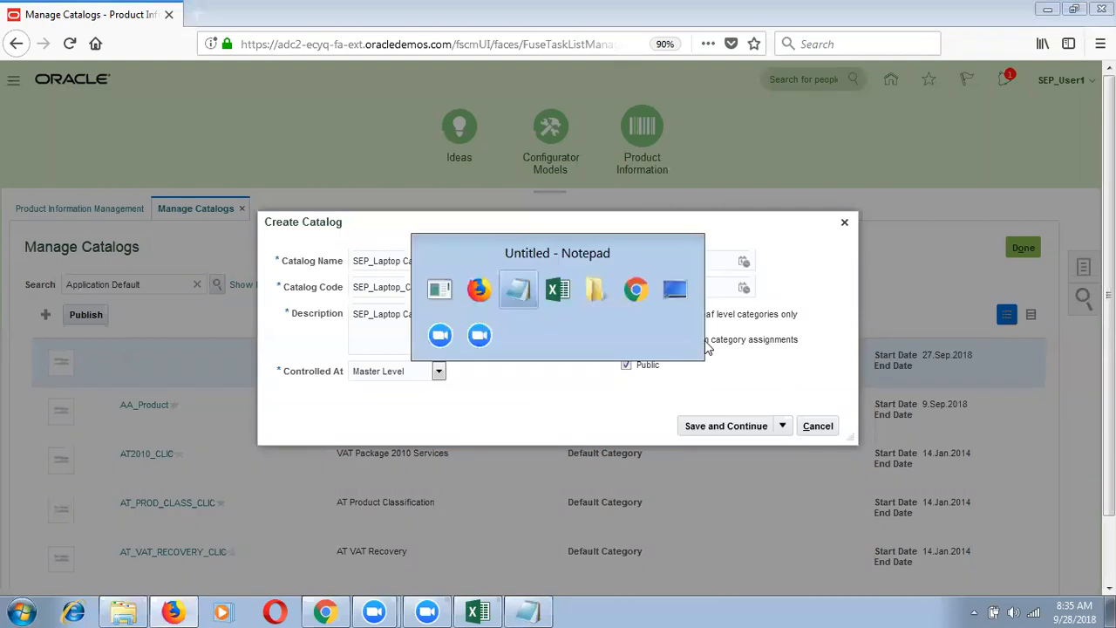
Step: Replace the SEP_Laptop Catalog + SEP_HP Category line under SEP_Bolt Item with "SEP_Mobile Catalog + SEP_Apple Category"
drag(327, 230, 5, 229)
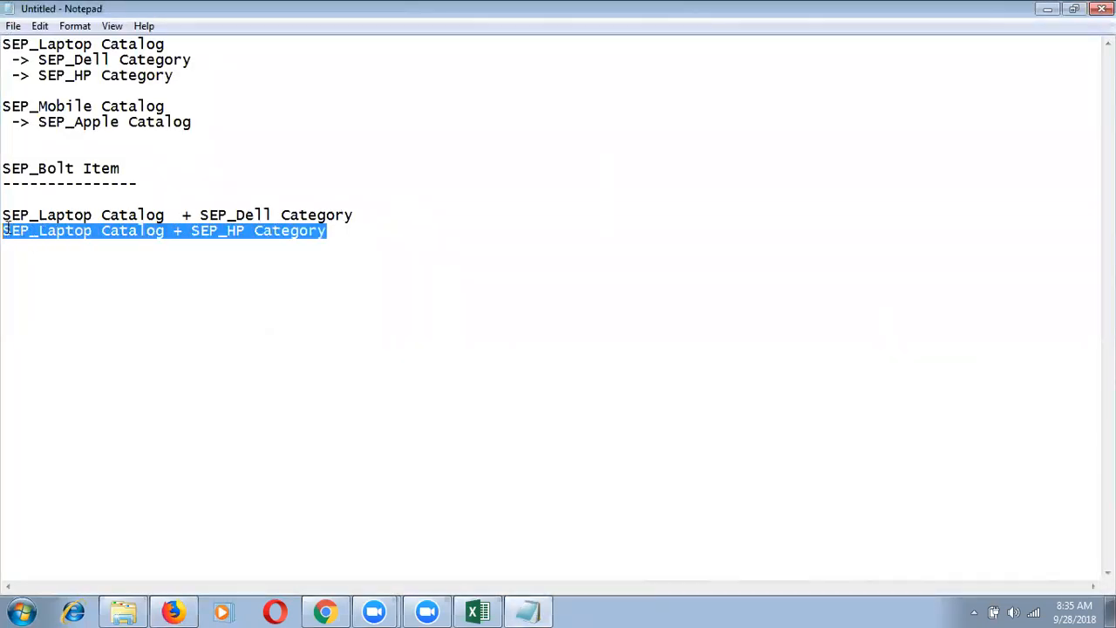
key(ctrl+x)
text(SEP+M)
key(BackSpace)
key(BackSpace)
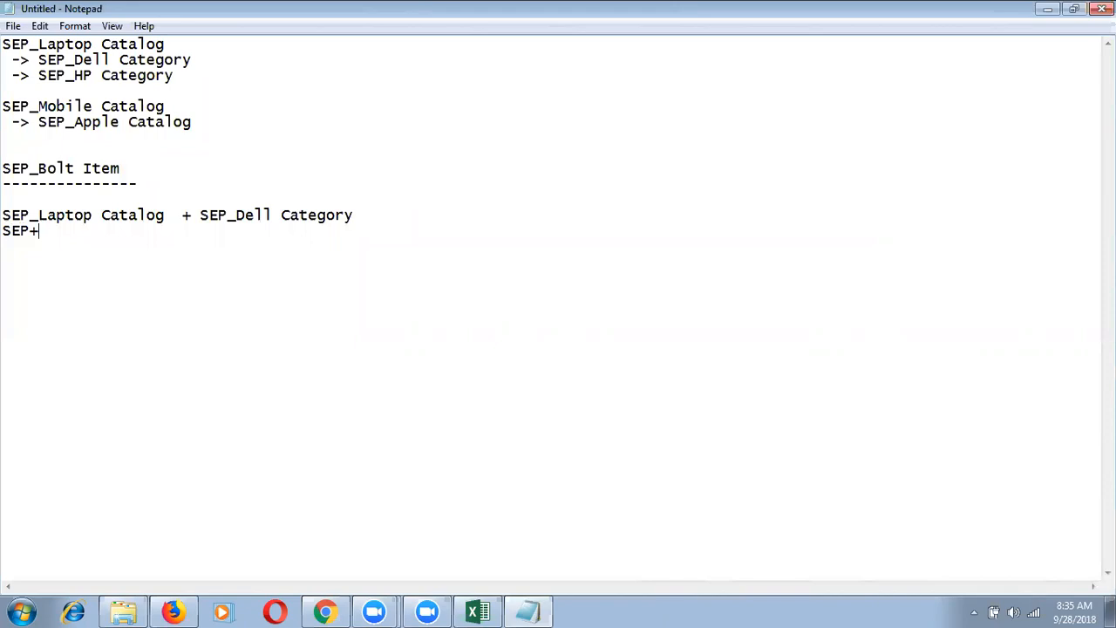
text(_Mov)
key(BackSpace)
text(bie)
key(BackSpace)
key(BackSpace)
text(le Catalog  + SEP_Appl)
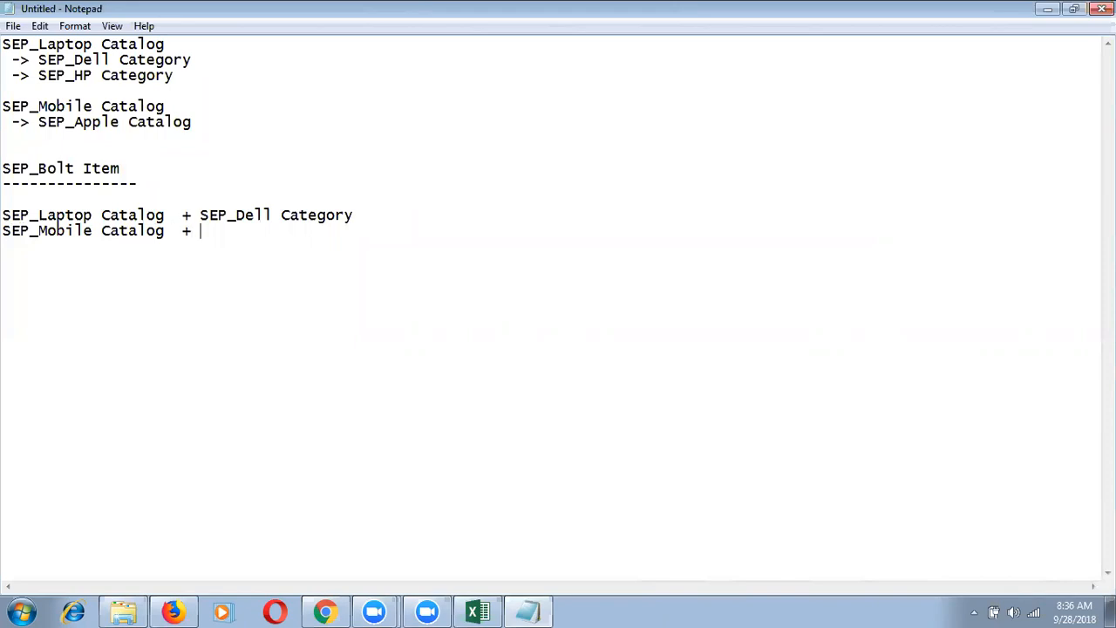
text(e Category)
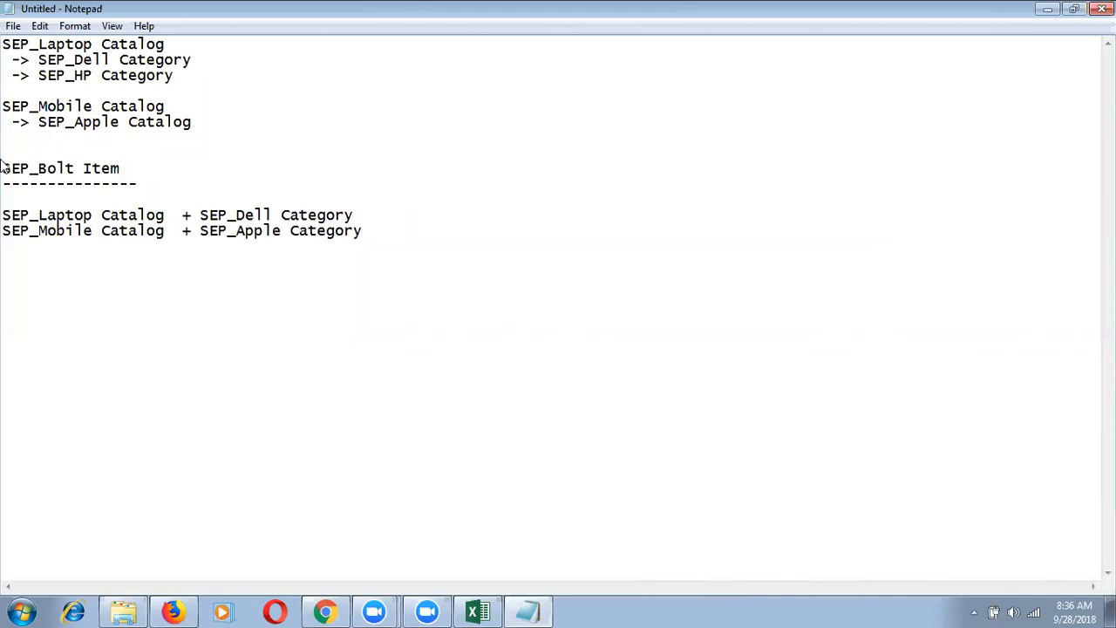
Step: Correct the entry under the SEP_Mobile Catalog heading to read "SEP_Apple Category"
click(207, 127)
key(BackSpace)
key(BackSpace)
key(BackSpace)
key(BackSpace)
text(egory)
Step: Review the catalog and category notes in Notepad against the leaf level categories option in Oracle's Create Catalog form
key(alt+Tab)
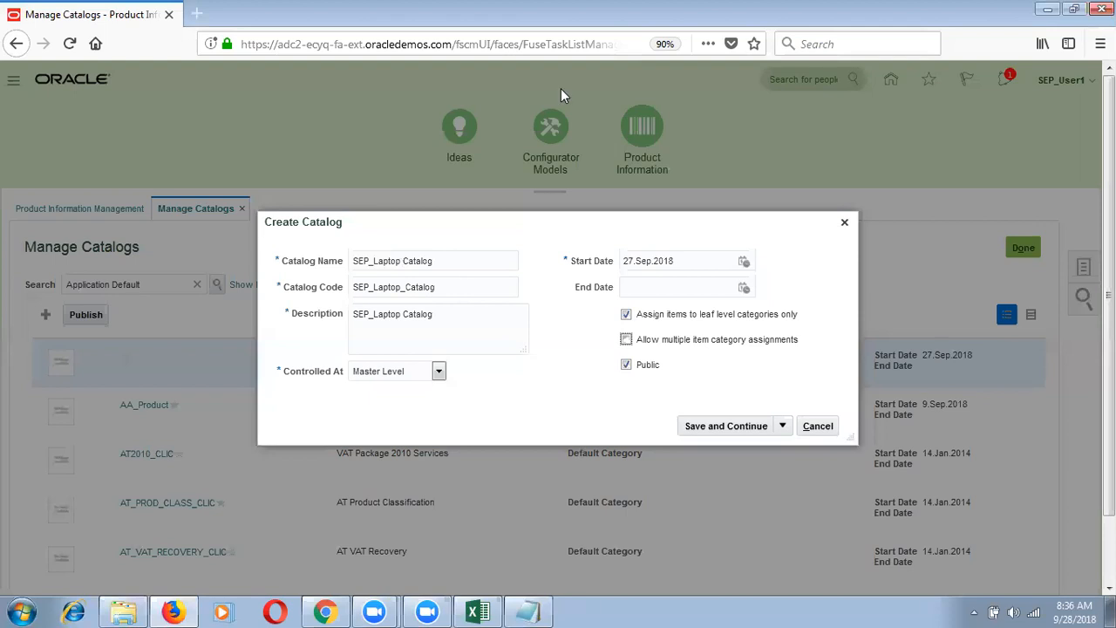
key(alt+Tab)
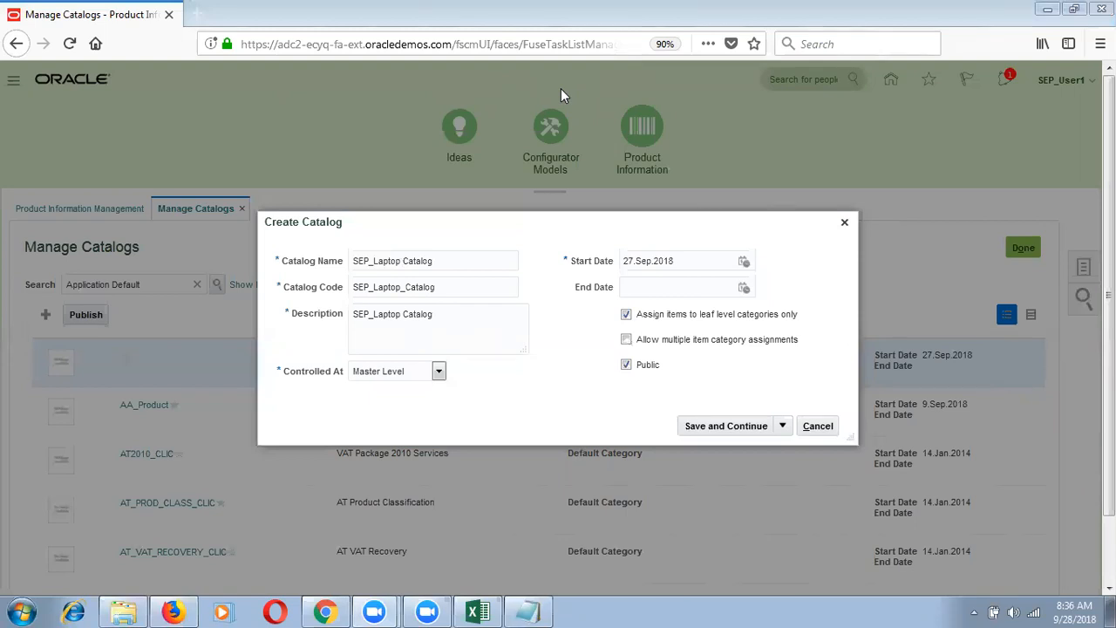
click(517, 611)
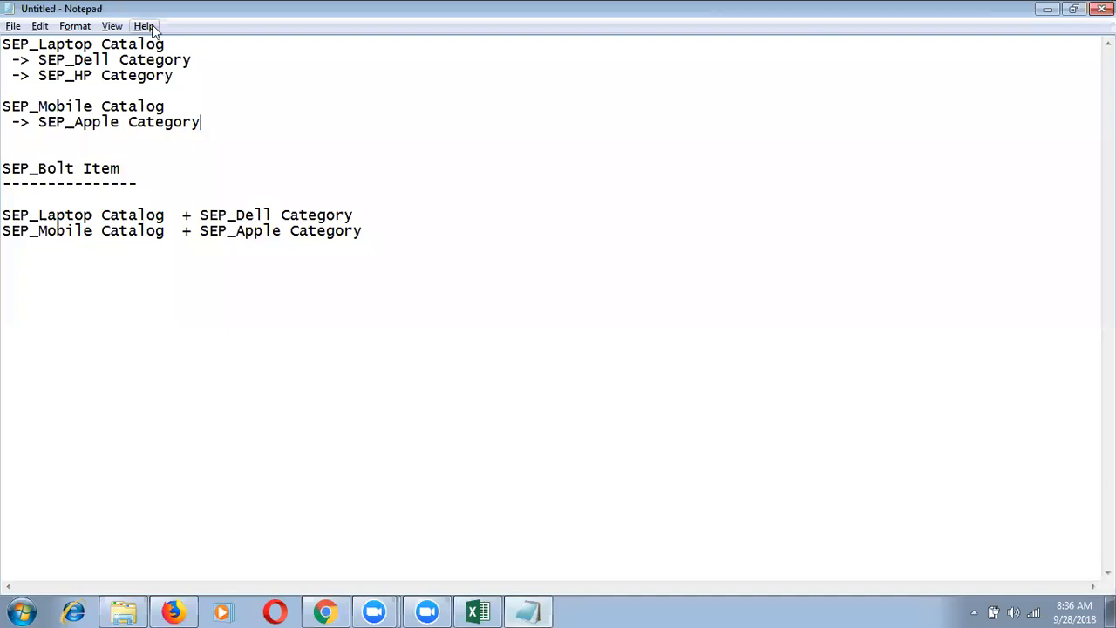
drag(166, 43, 4, 44)
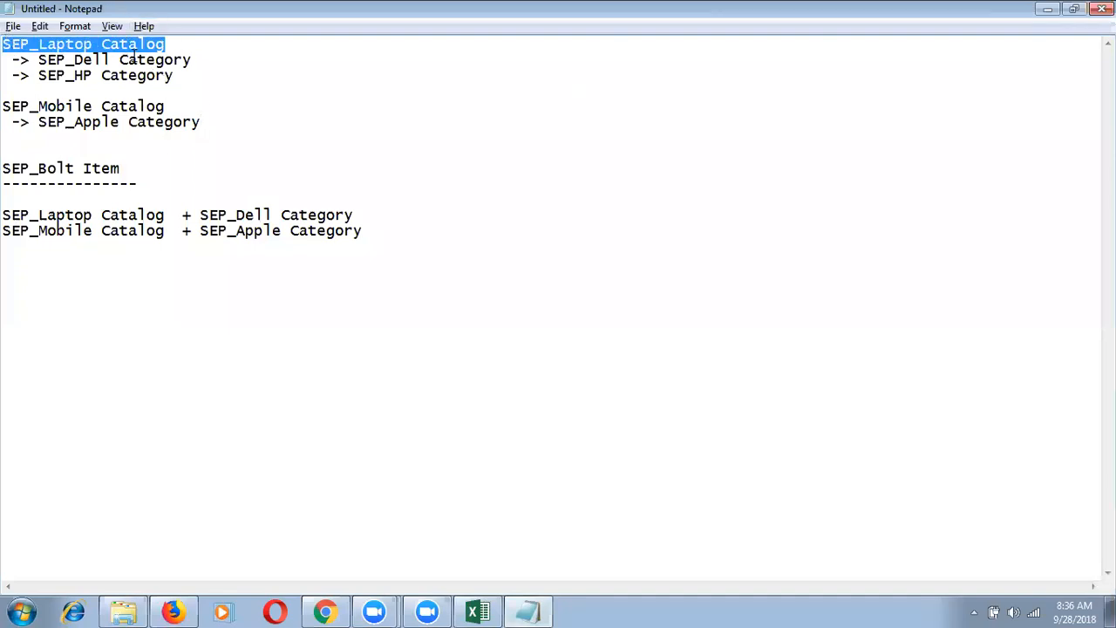
drag(193, 59, 24, 59)
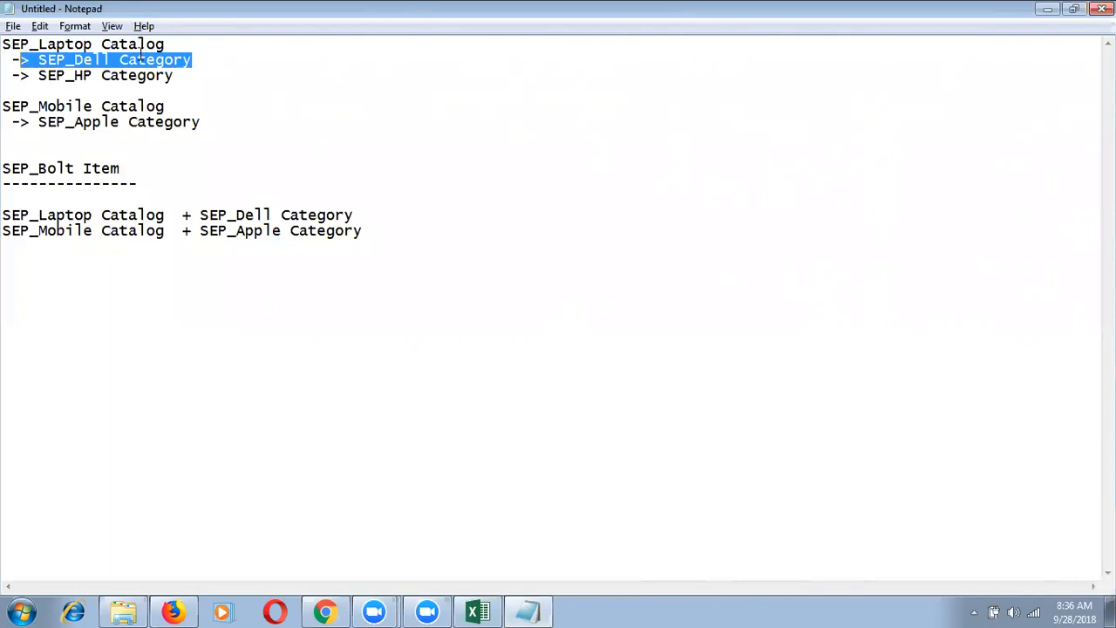
drag(166, 44, 3, 42)
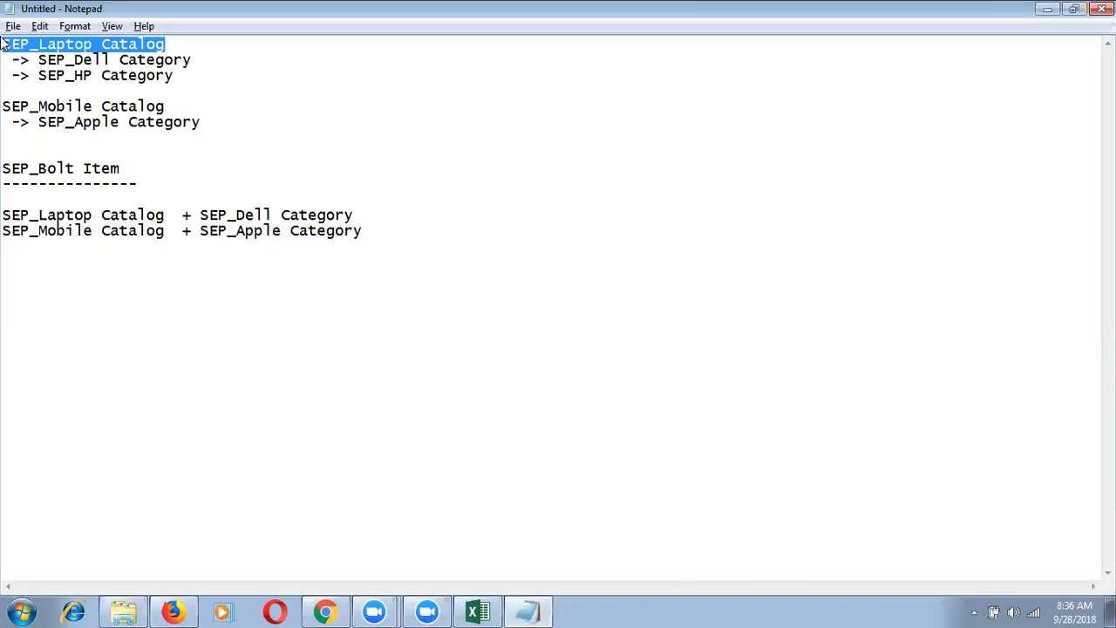
key(alt+Tab)
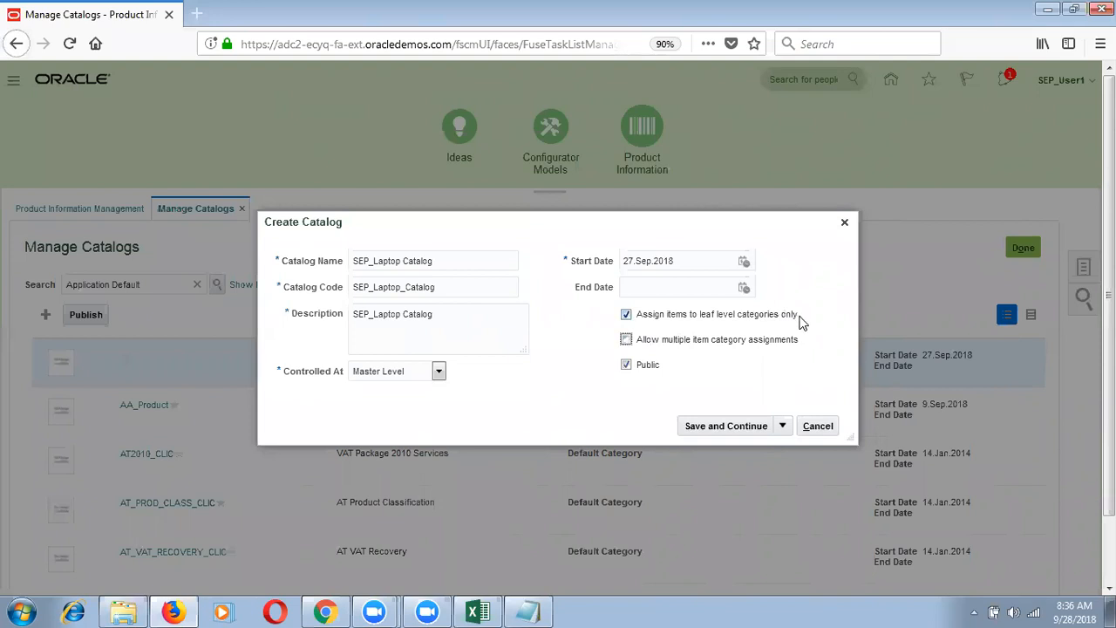
drag(792, 317, 640, 316)
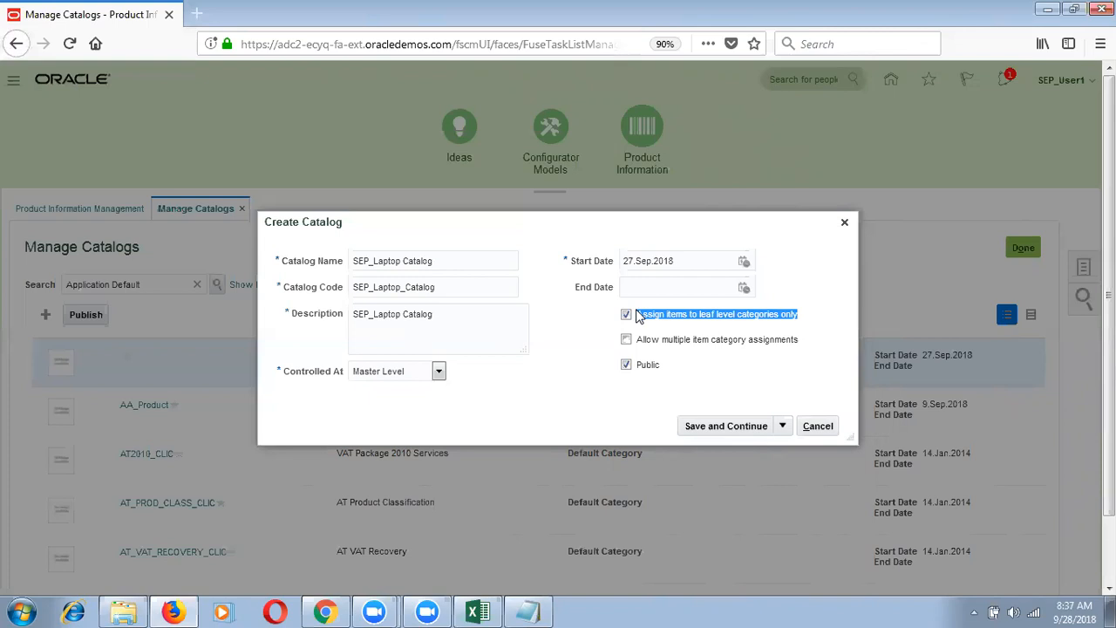
key(alt+Tab)
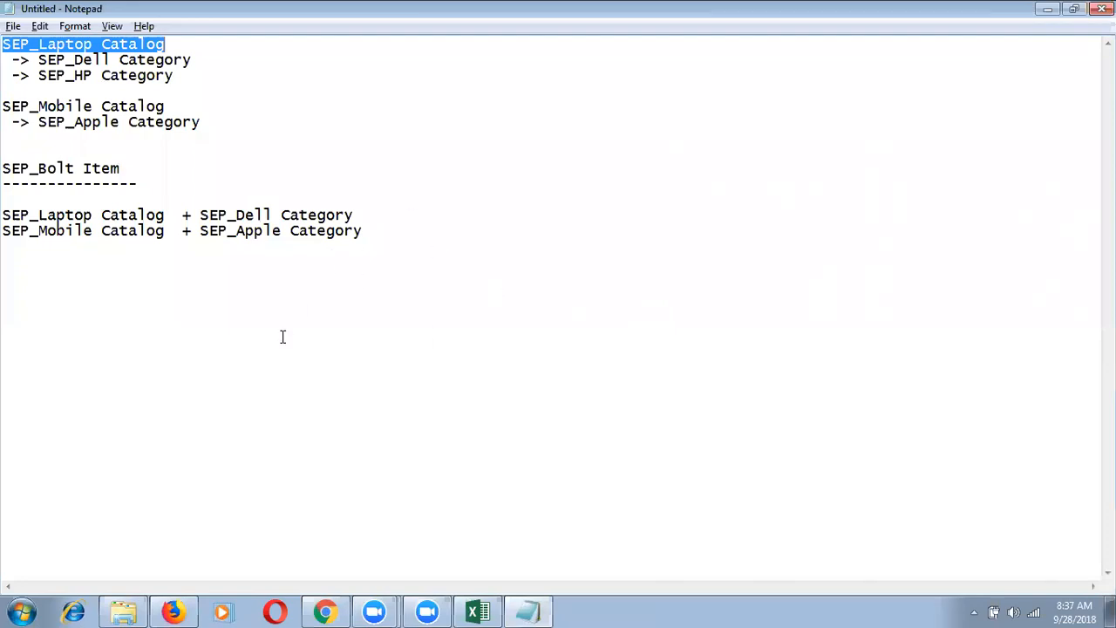
click(413, 253)
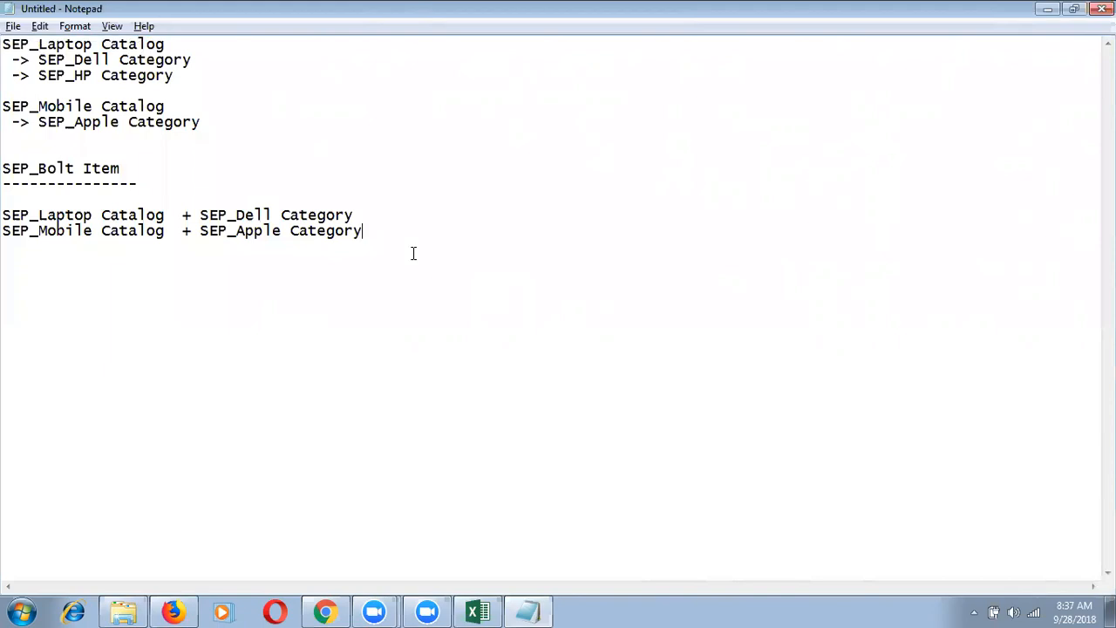
Step: Switch back to Oracle, save the new SEP_Laptop Catalog and continue to its Edit Catalog page
key(alt+Tab)
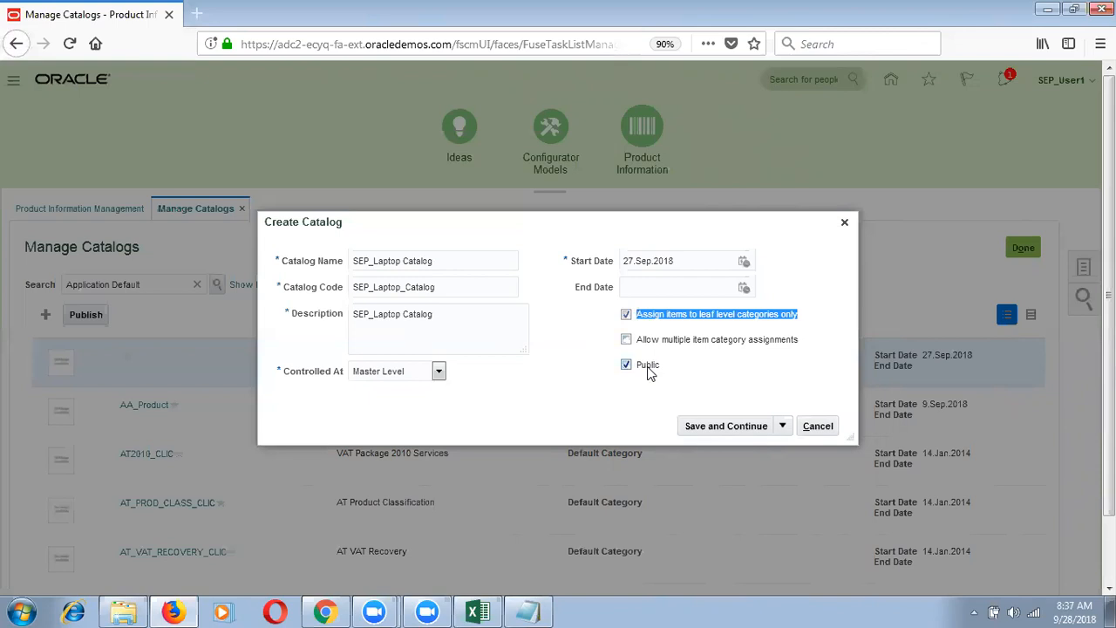
click(726, 425)
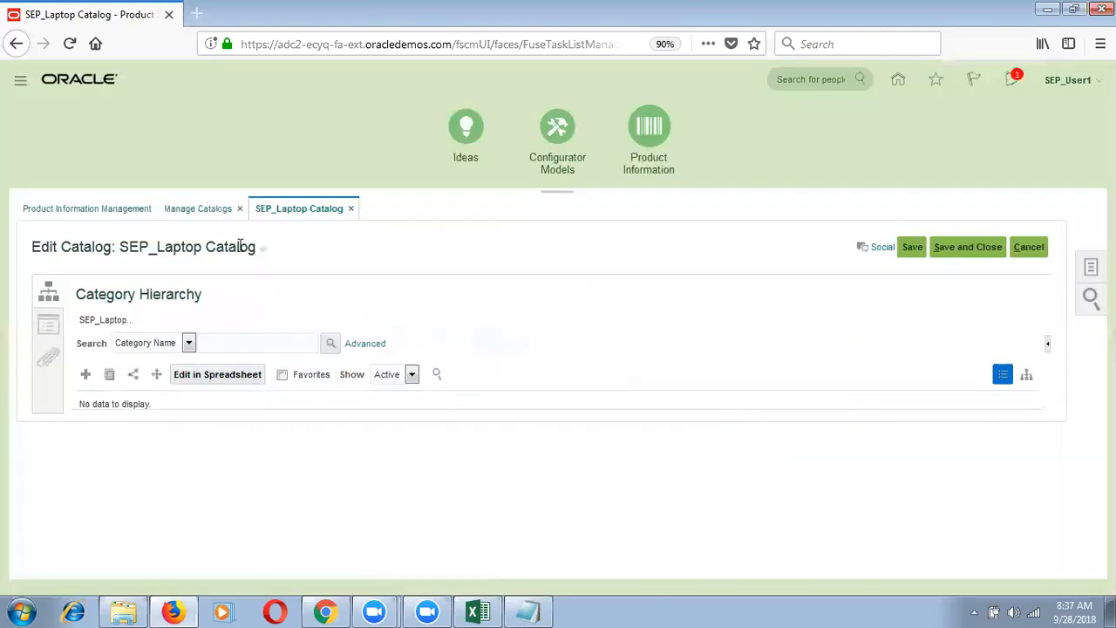
drag(258, 249, 135, 245)
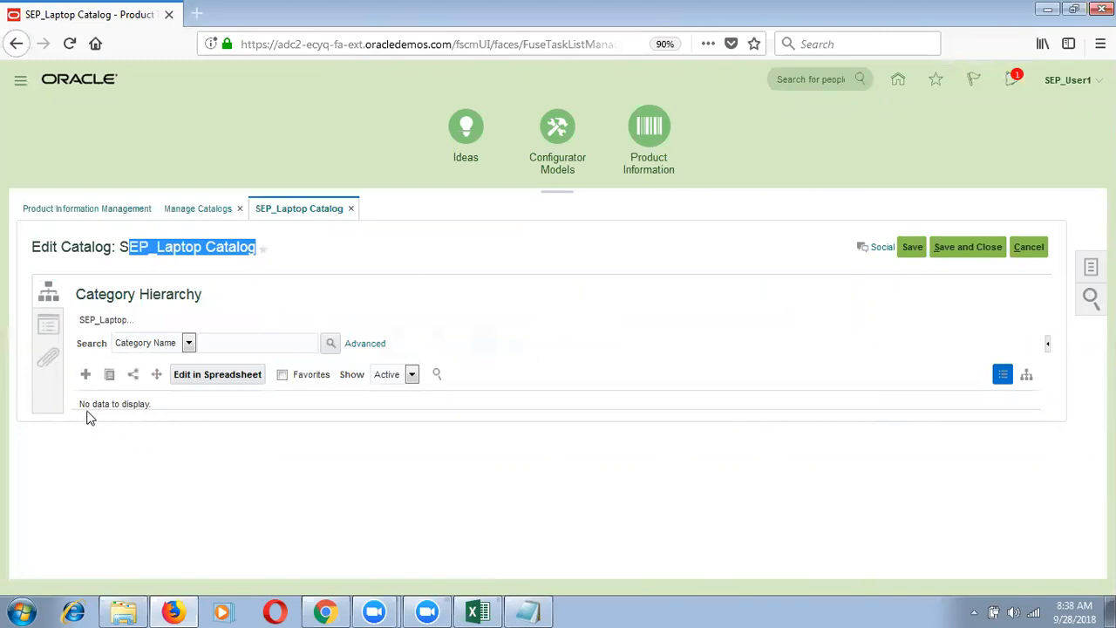
Step: Open the catalog's CategoryImport.xlsm spreadsheet in Excel with editing enabled, close it without saving, and return to Oracle
click(206, 375)
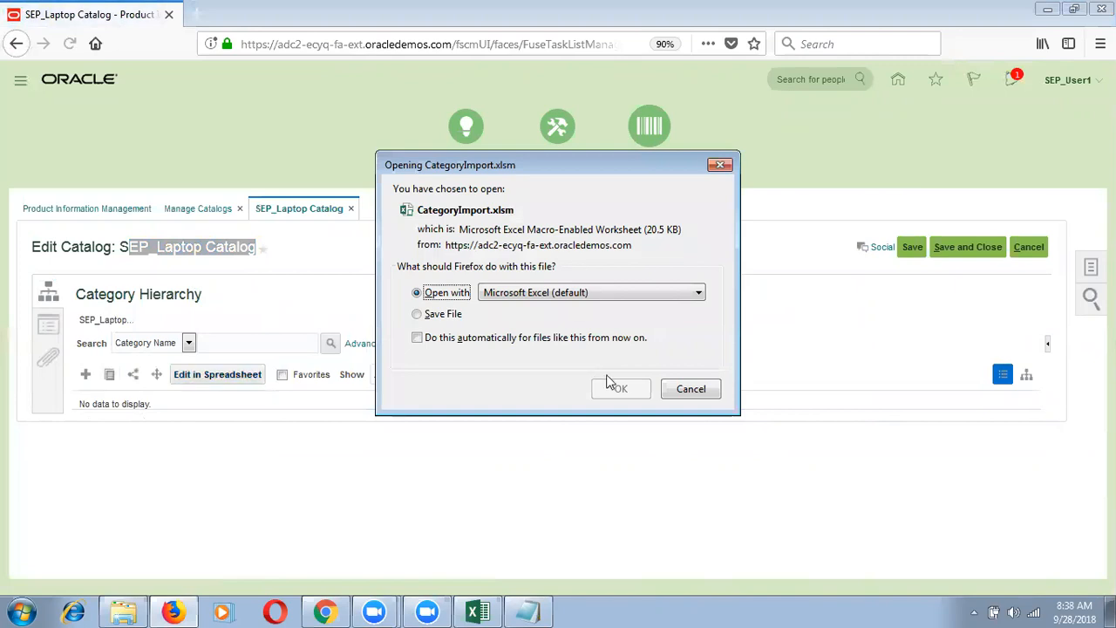
click(638, 394)
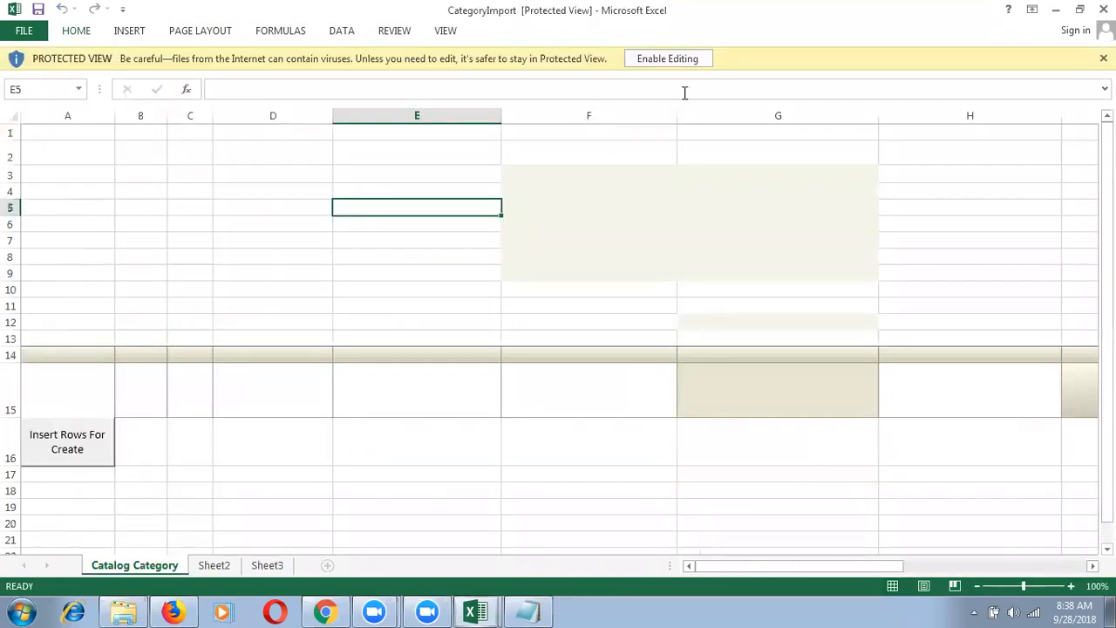
click(686, 57)
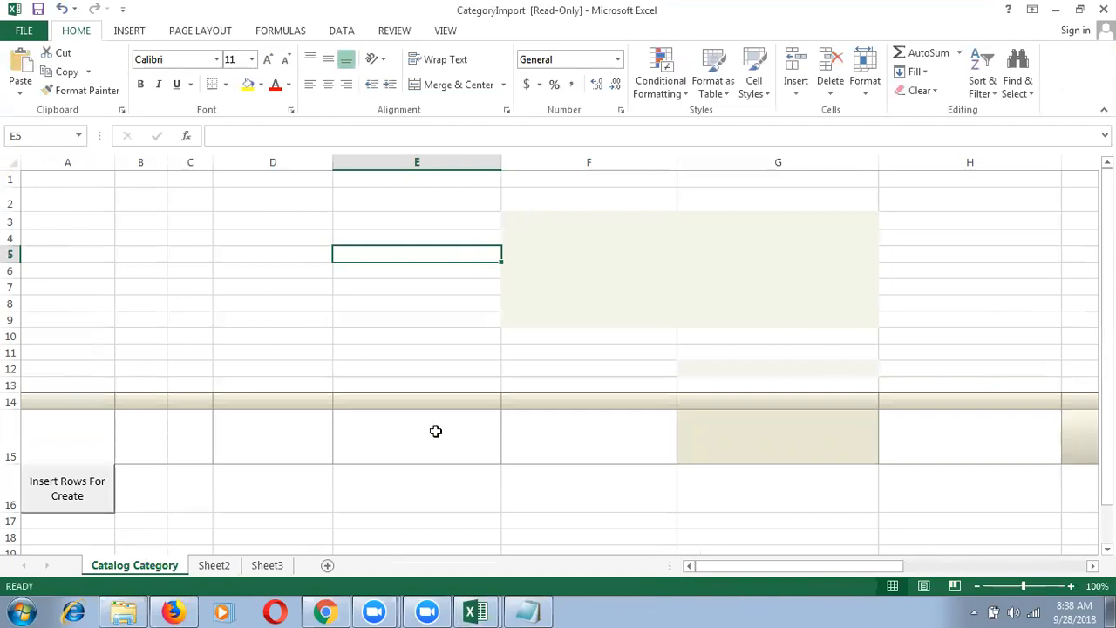
click(1103, 9)
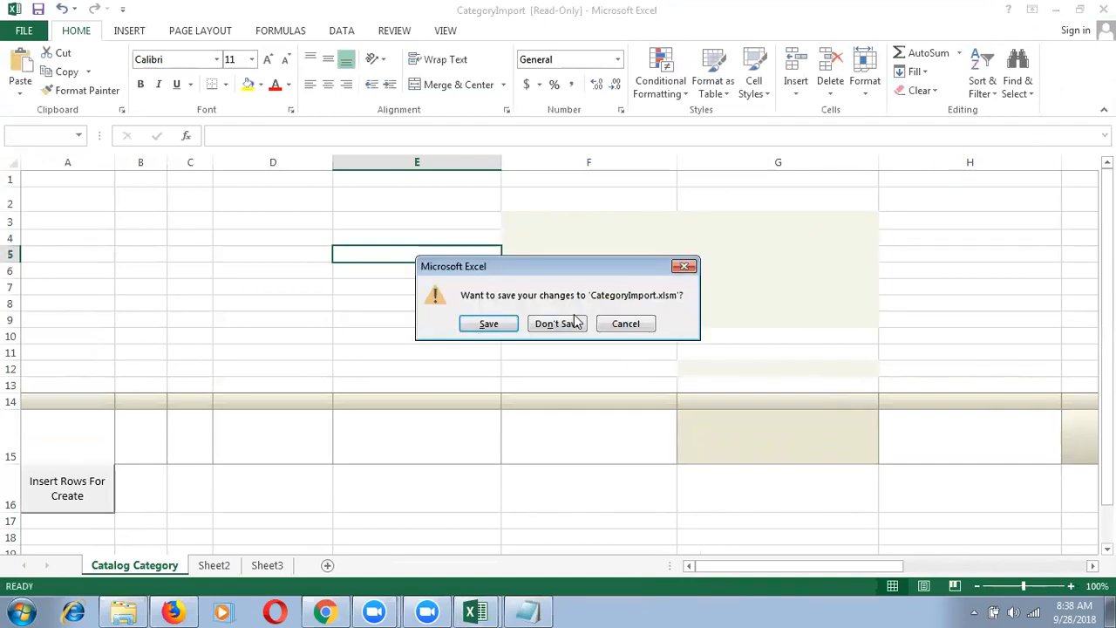
click(557, 324)
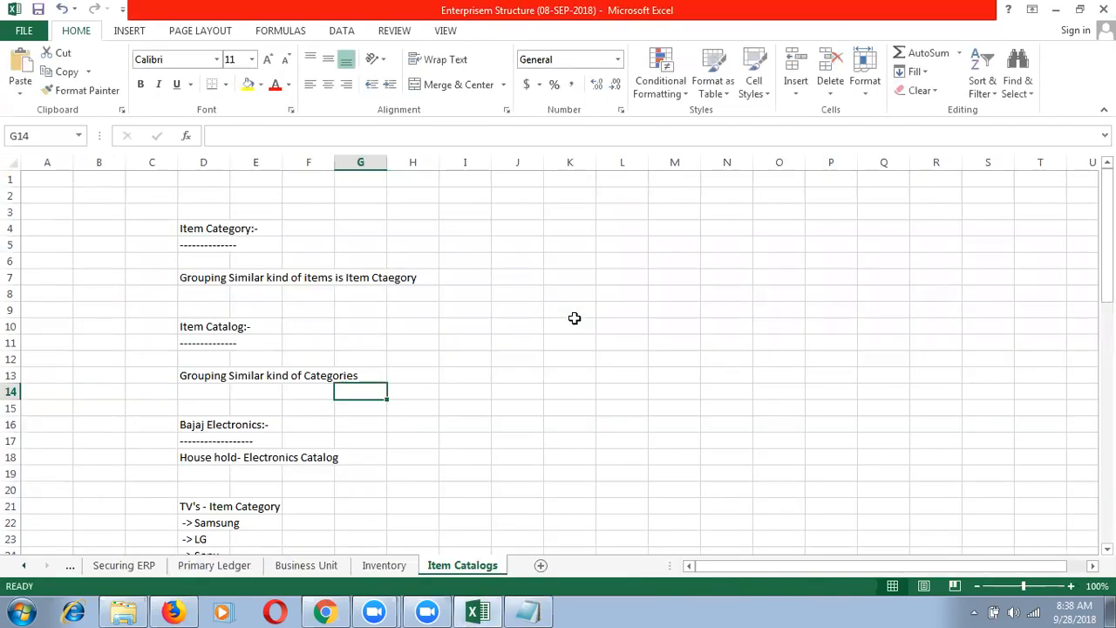
key(alt+Tab)
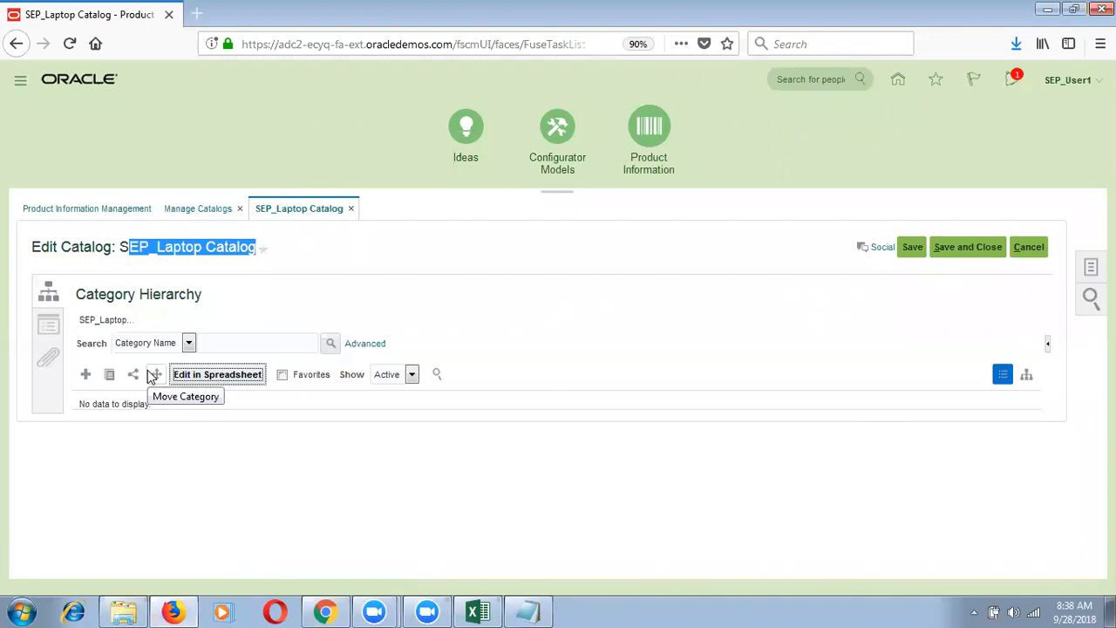
Step: Create a category in SEP_Laptop Catalog with name and description "SEP_Dell Category" and code "SEP_Dell_Category", leaving the end date blank
click(88, 380)
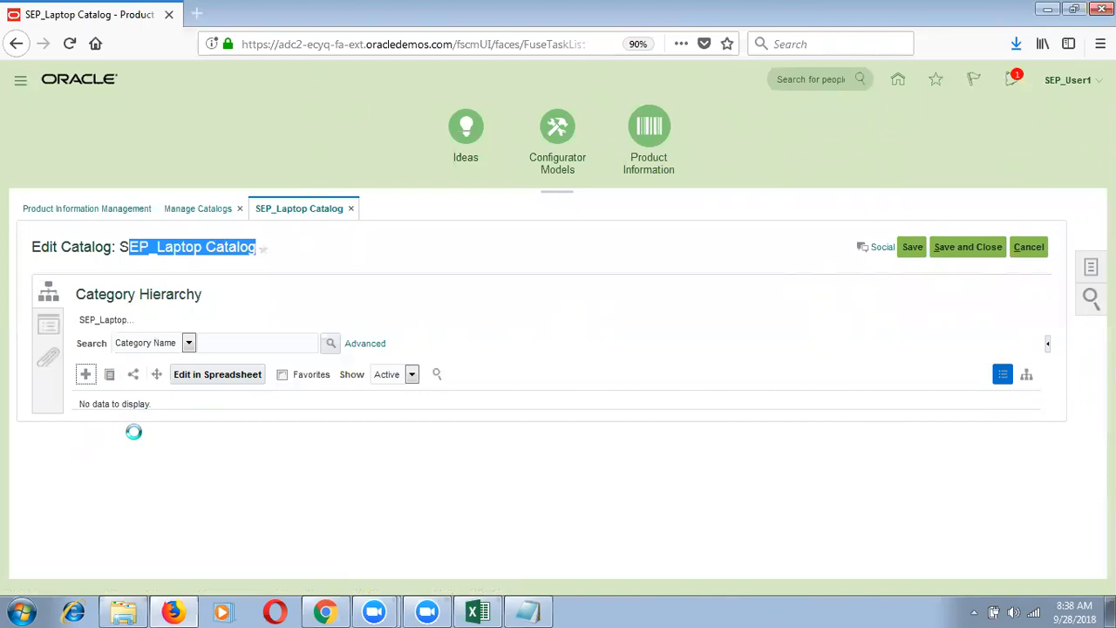
text(SEP_De)
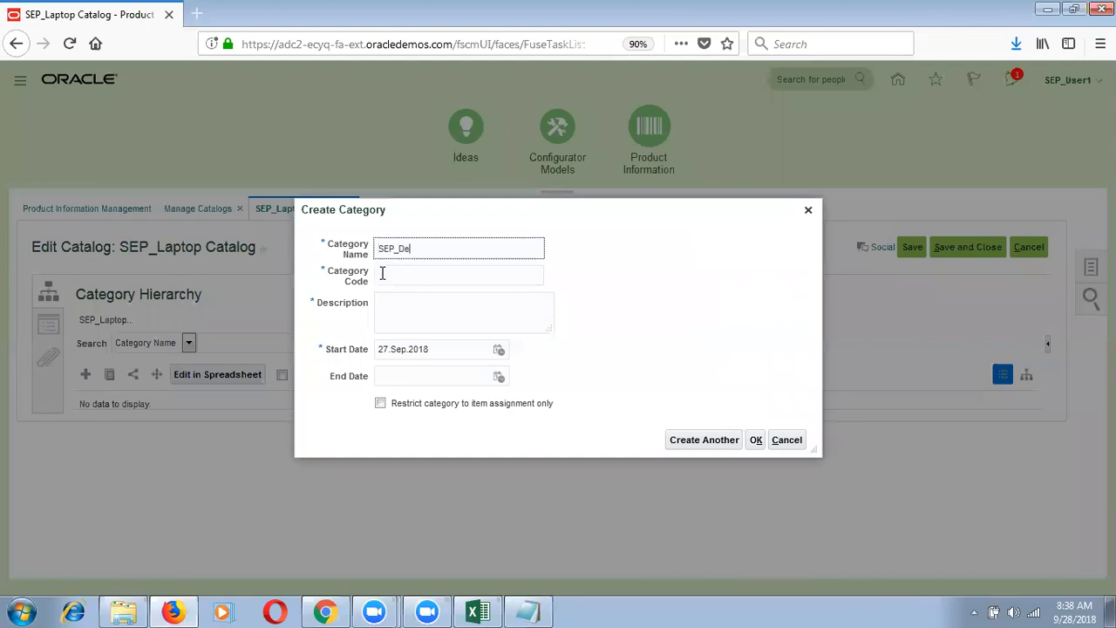
text(ll Category)
key(ctrl+a)
key(ctrl+c)
key(Tab)
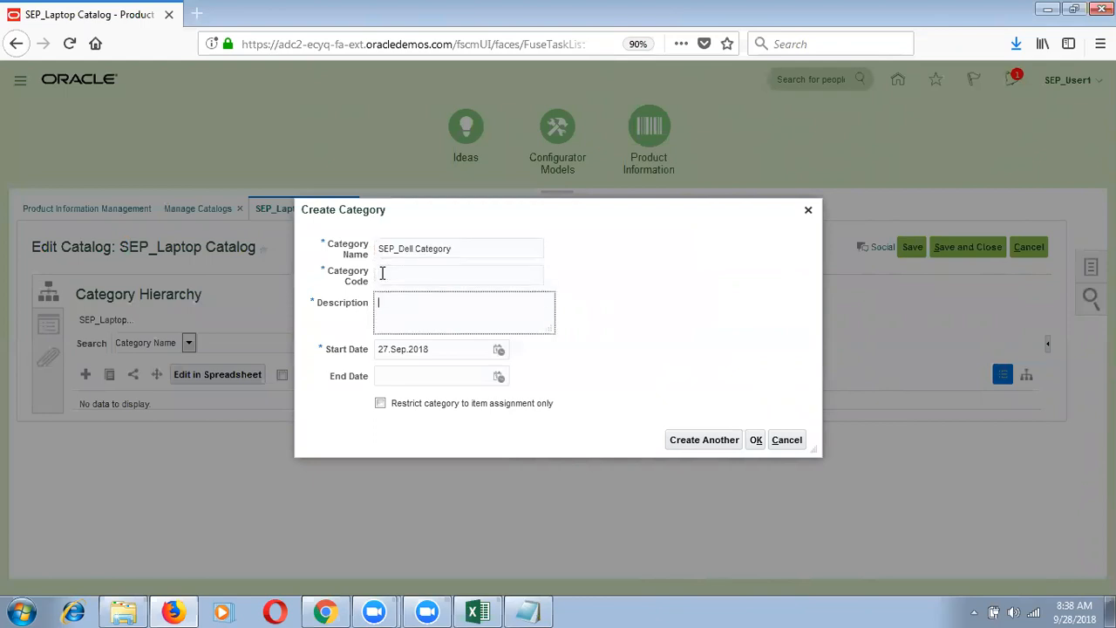
key(ctrl+v)
click(441, 273)
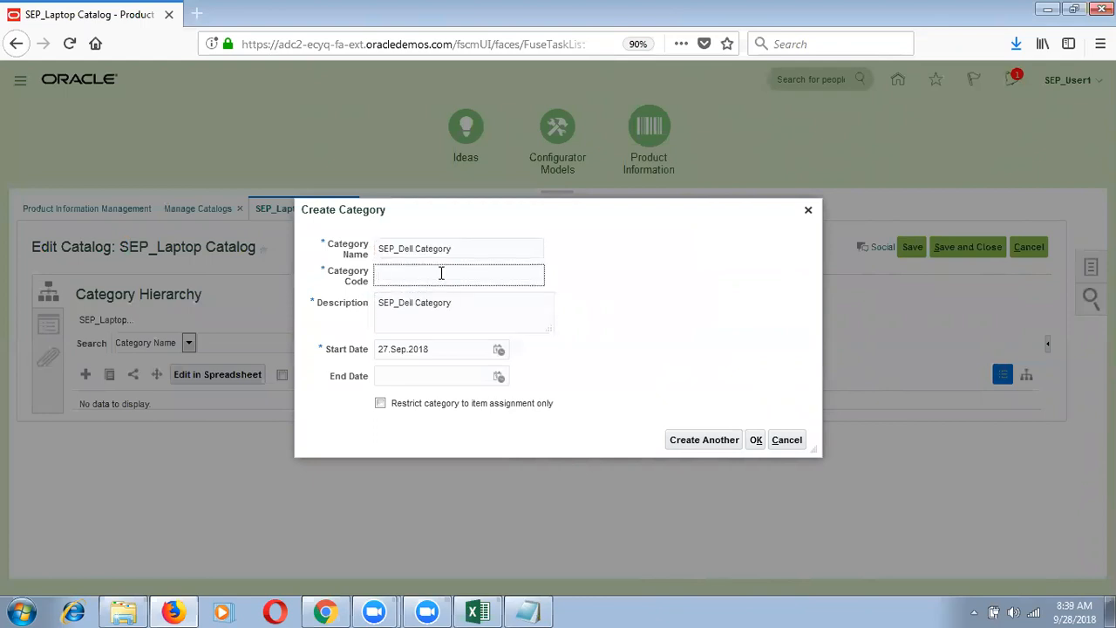
key(ctrl+v)
key(Tab)
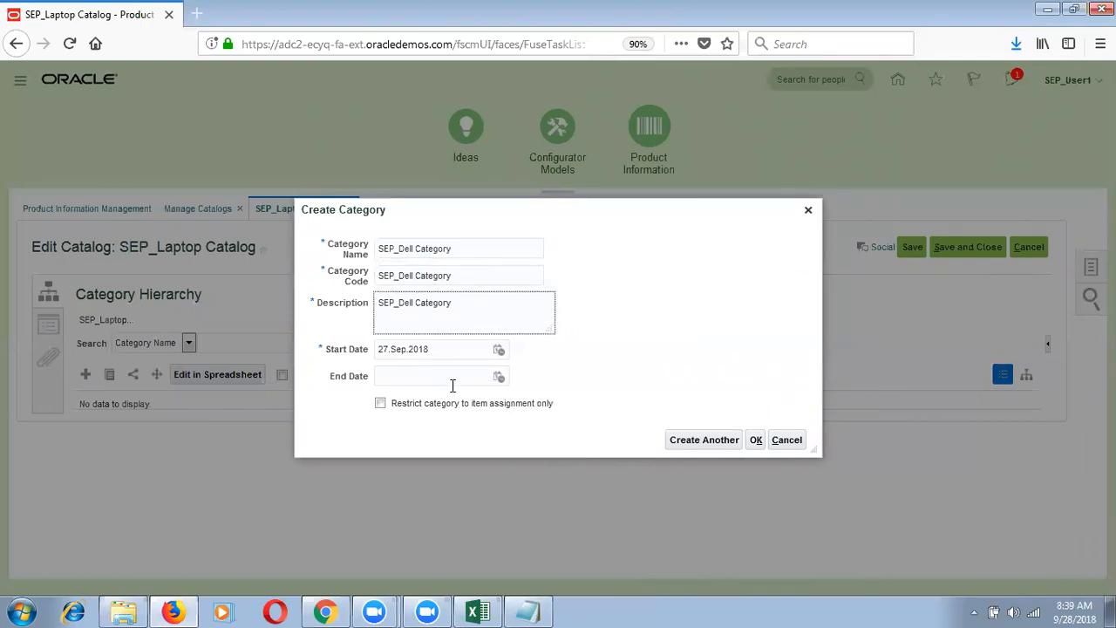
click(451, 351)
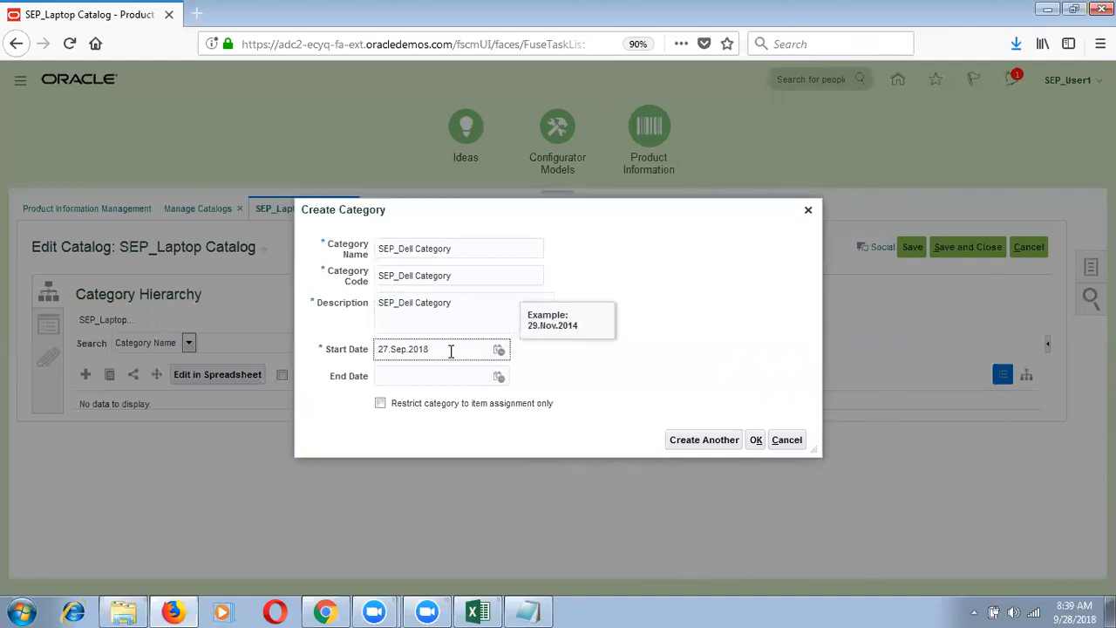
click(472, 379)
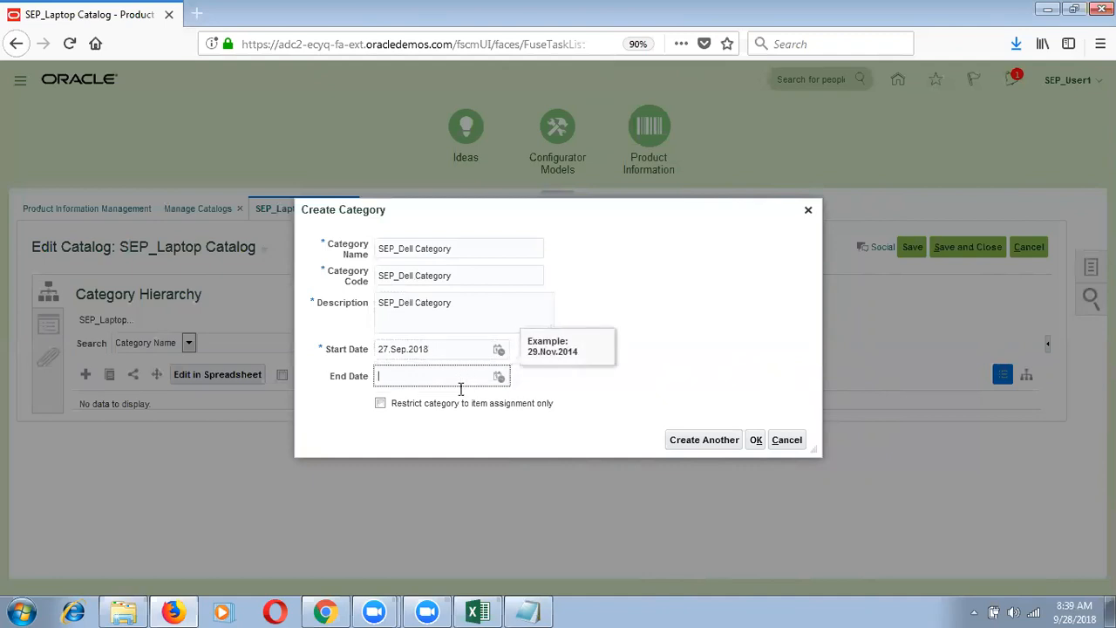
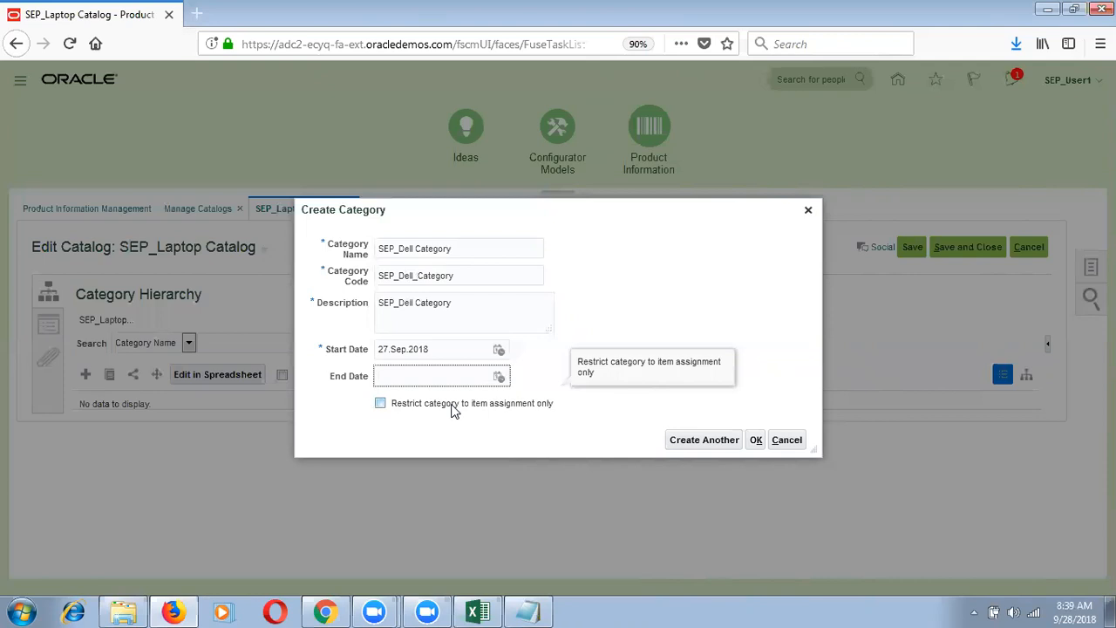
click(756, 440)
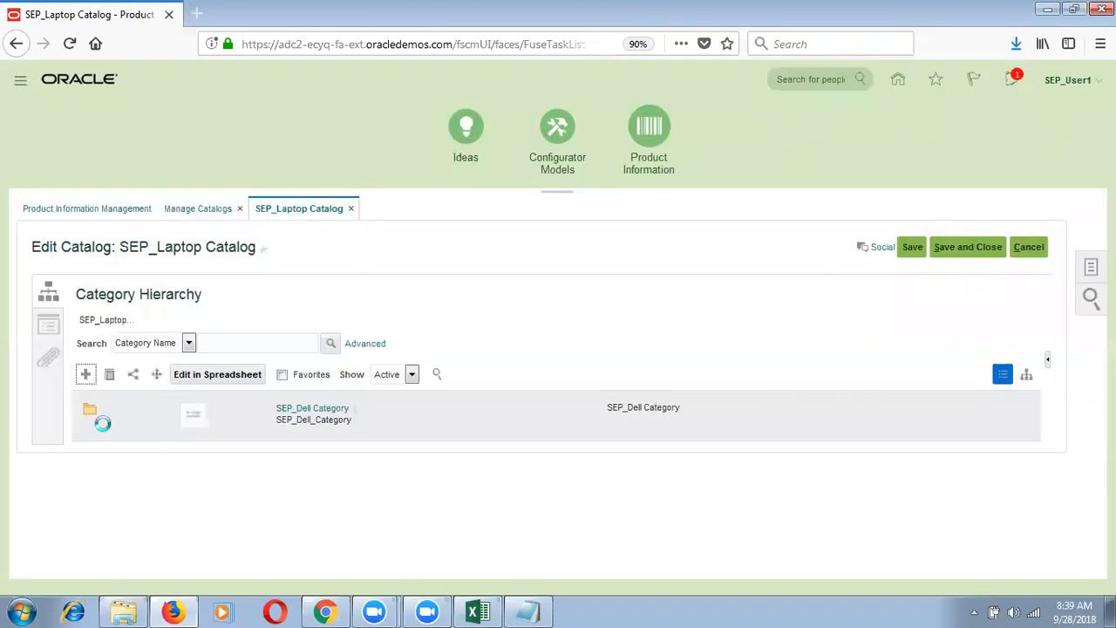
Step: Create a category with name and description "SEP_HP Category" and code "SEP_HP_Category", and continue to another new category
click(90, 374)
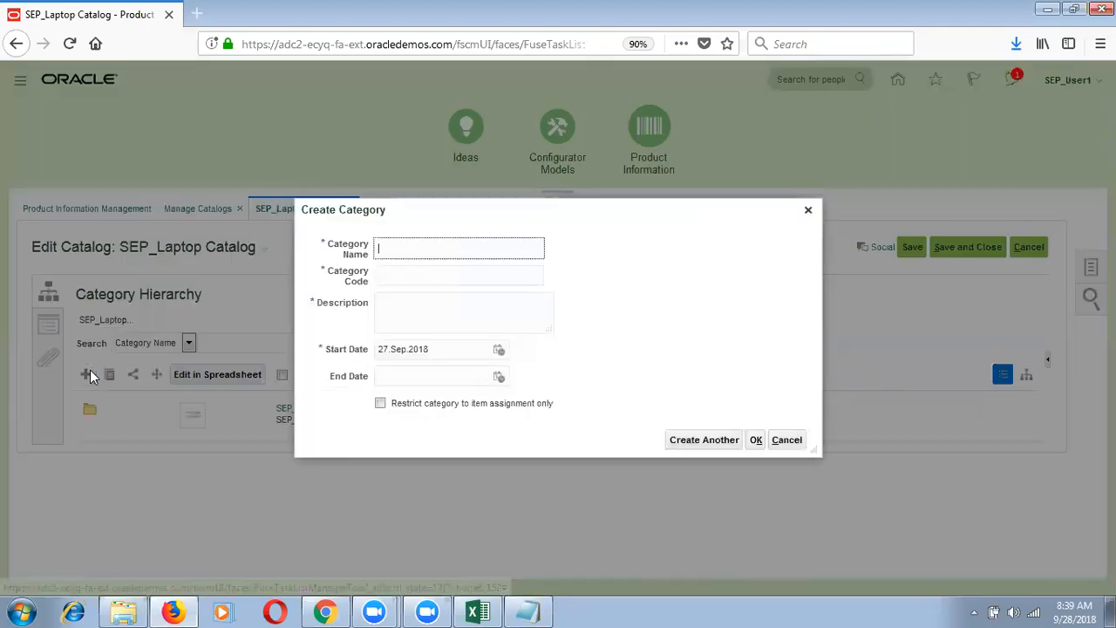
text(SEP_)
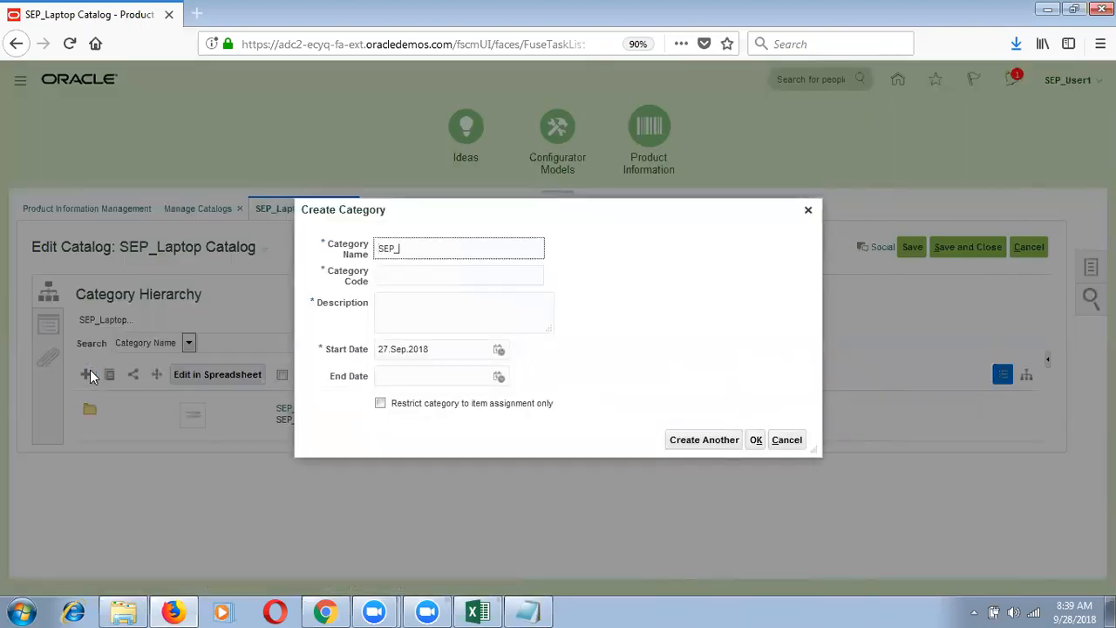
text(HP Category)
key(ctrl+a)
key(ctrl+c)
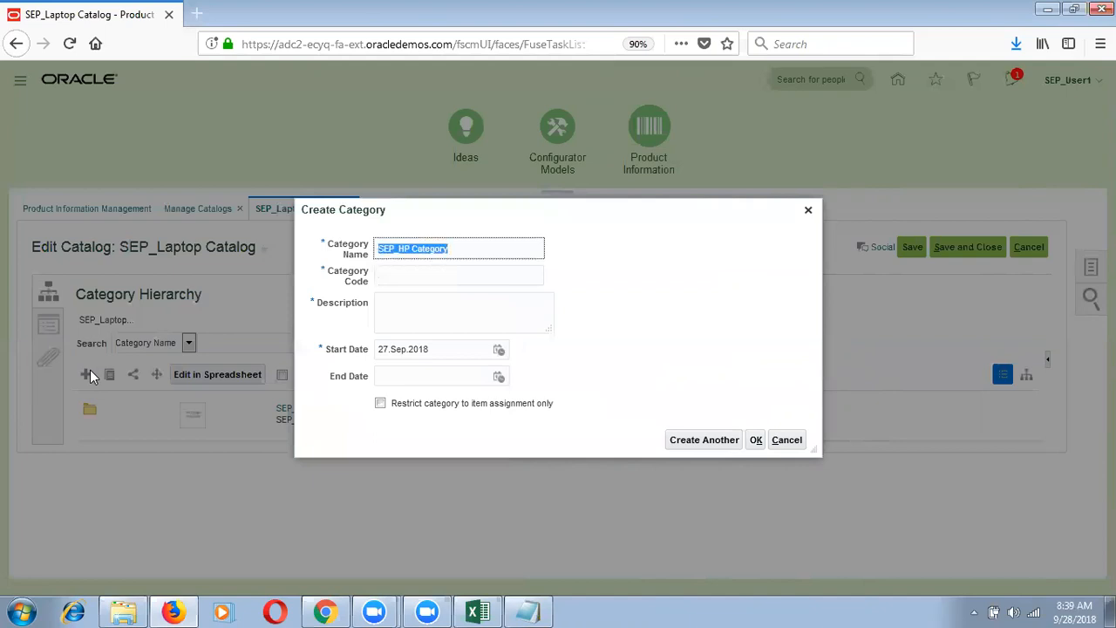
key(Tab)
key(Tab)
key(ctrl+v)
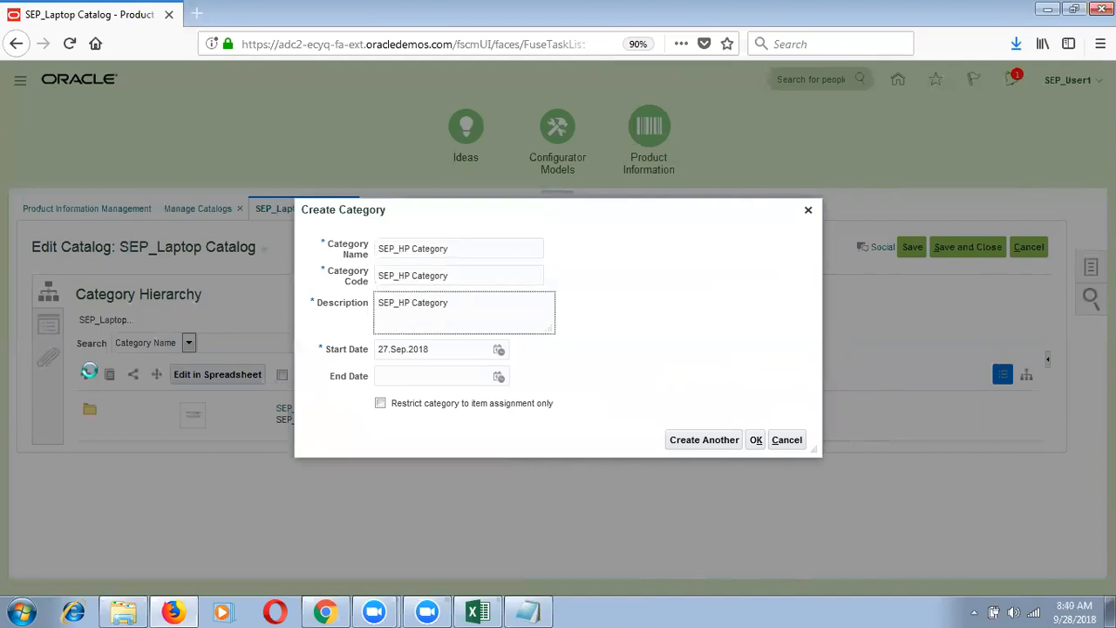
key(Tab)
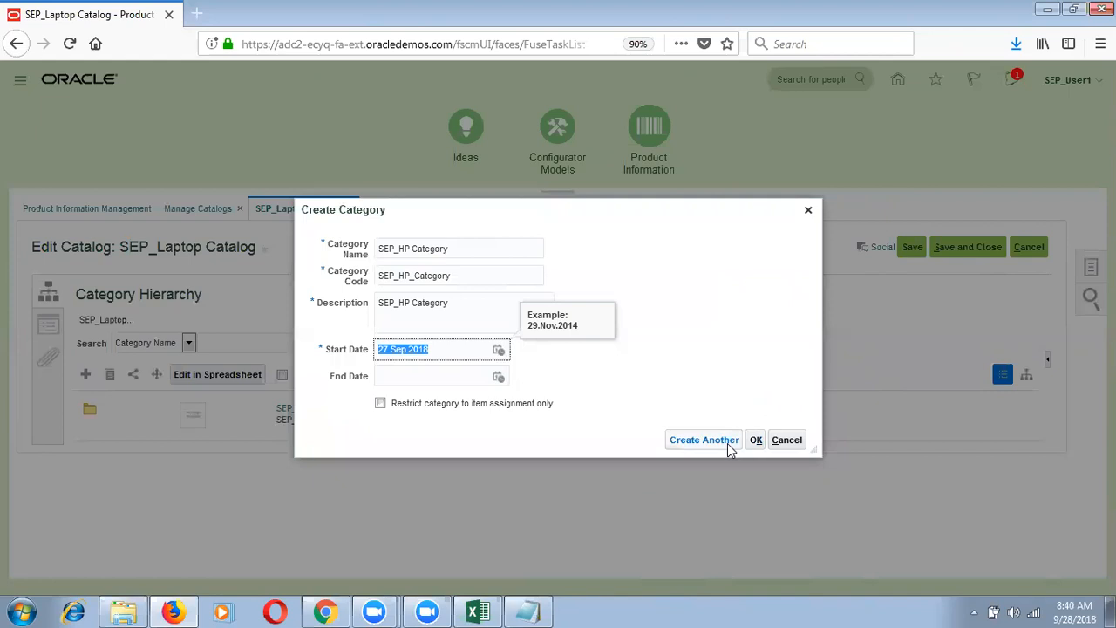
click(734, 440)
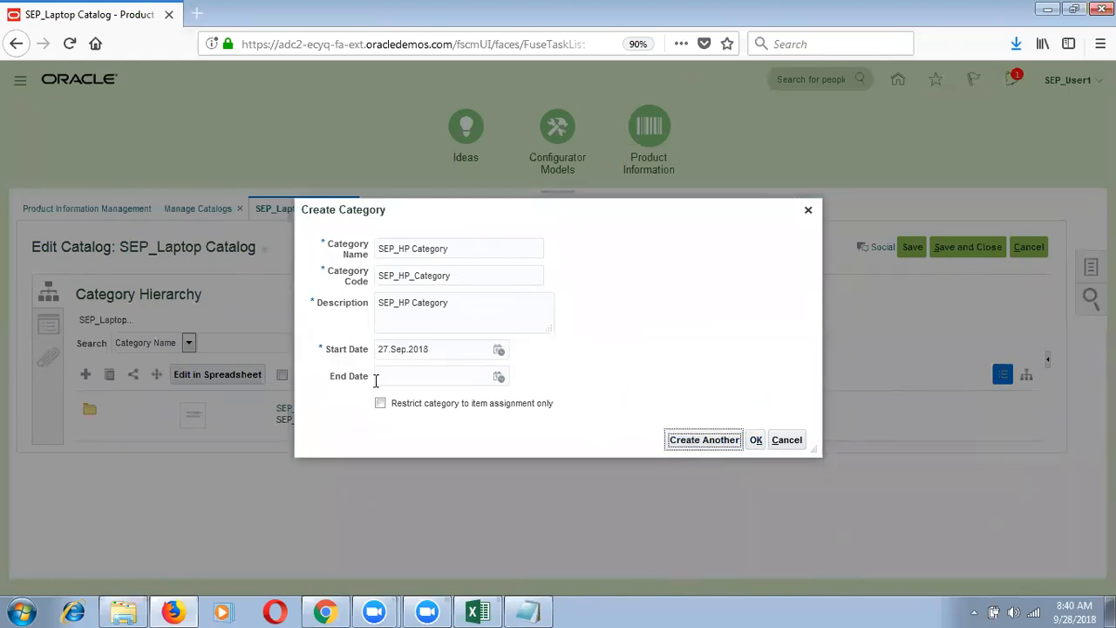
Step: Name the new category "SEP_Asus Category" and fill in its category code
click(442, 246)
text(S)
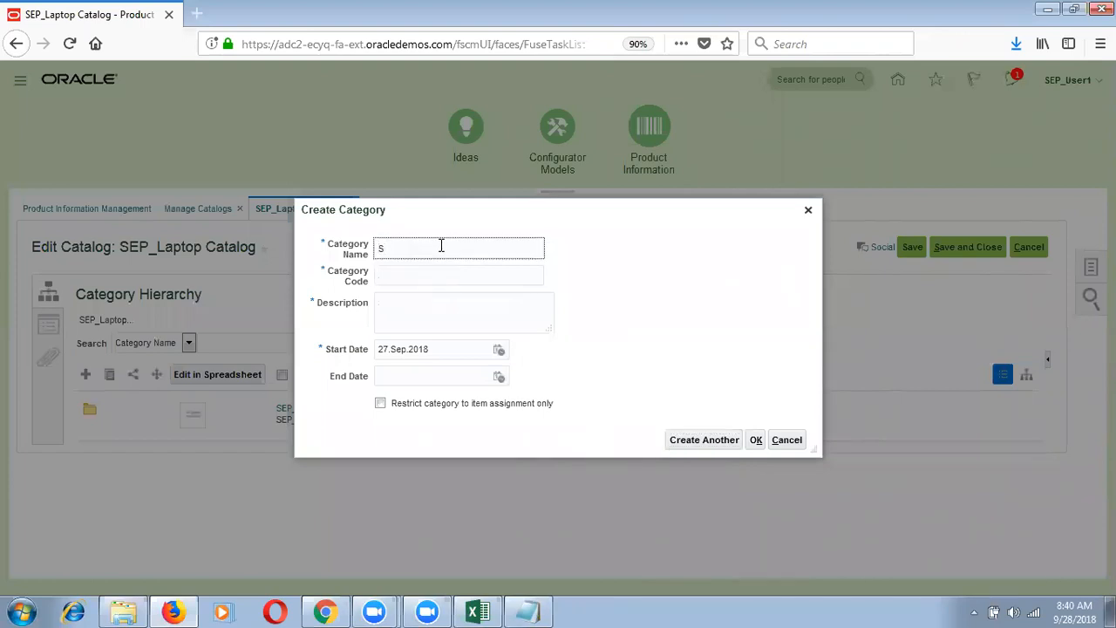
text(EP_Asus Catalory)
key(ctrl+a)
key(ctrl+c)
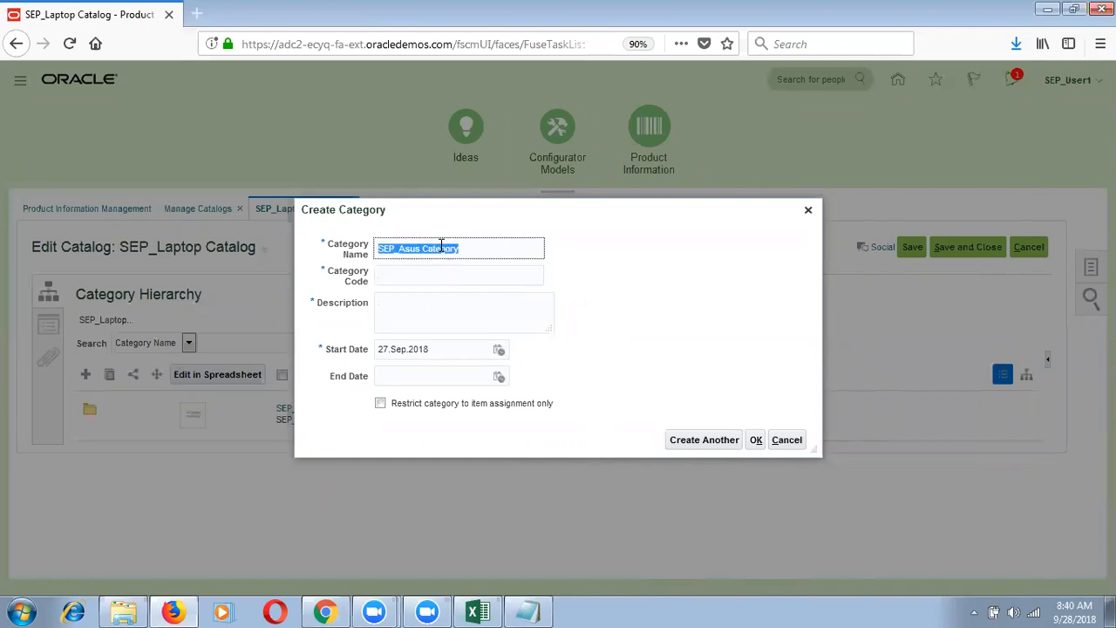
key(Tab)
click(403, 324)
click(428, 283)
text(SEP_Asus CategorySEP_Asus_Category)
key(Tab)
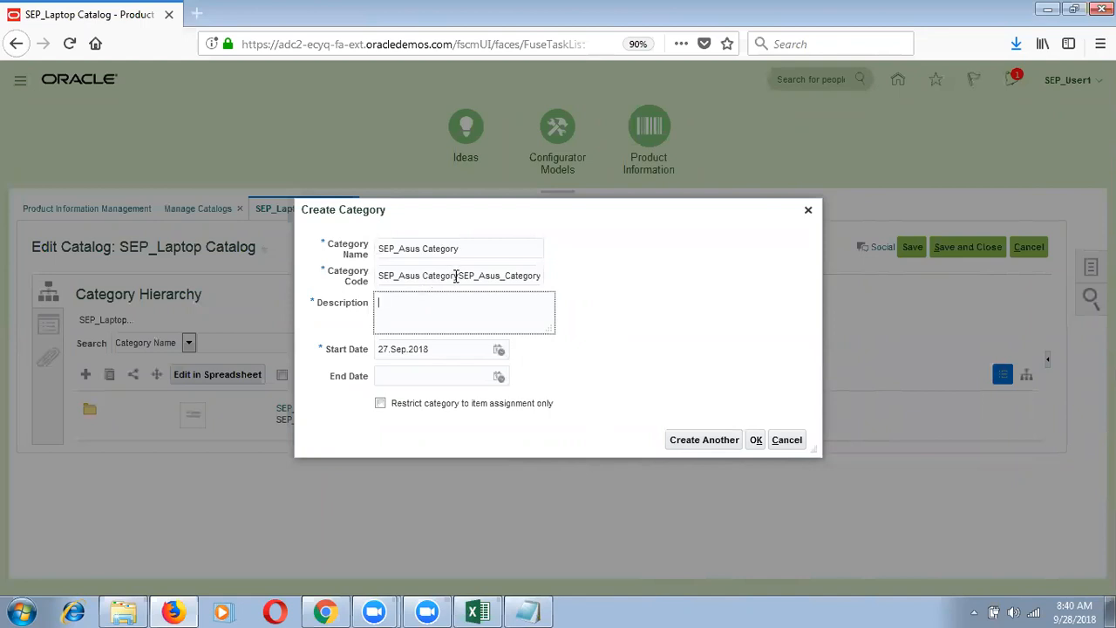
Step: Remove the duplicated text from the category code so that it reads "SEP_Asus_Category"
click(457, 277)
key(BackSpace)
key(BackSpace)
key(BackSpace)
key(BackSpace)
key(BackSpace)
key(BackSpace)
key(BackSpace)
key(BackSpace)
key(BackSpace)
key(BackSpace)
key(BackSpace)
key(BackSpace)
key(BackSpace)
key(BackSpace)
key(BackSpace)
key(BackSpace)
key(BackSpace)
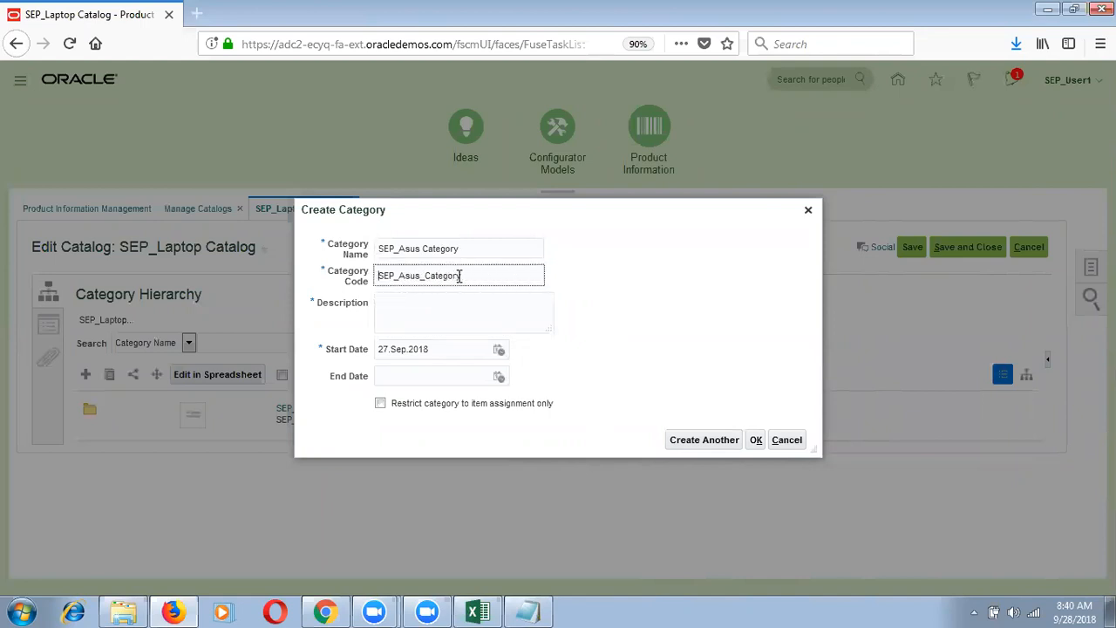
Step: Enter "SEP_Asus Category" as the description, finish creating the category and save the catalog
key(Tab)
key(ctrl+v)
key(Tab)
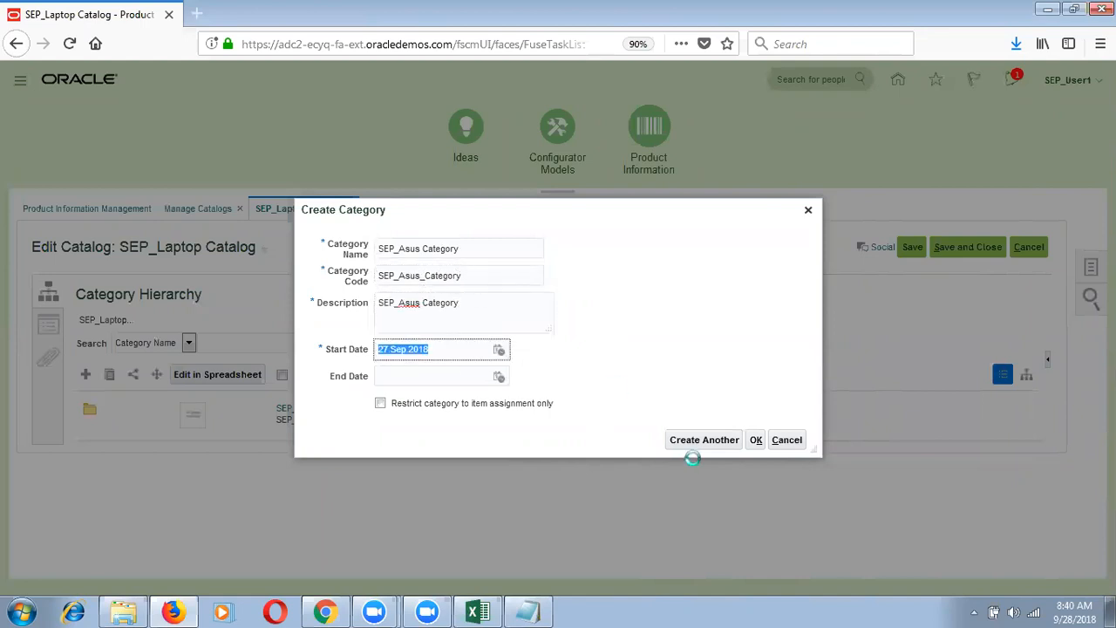
click(756, 441)
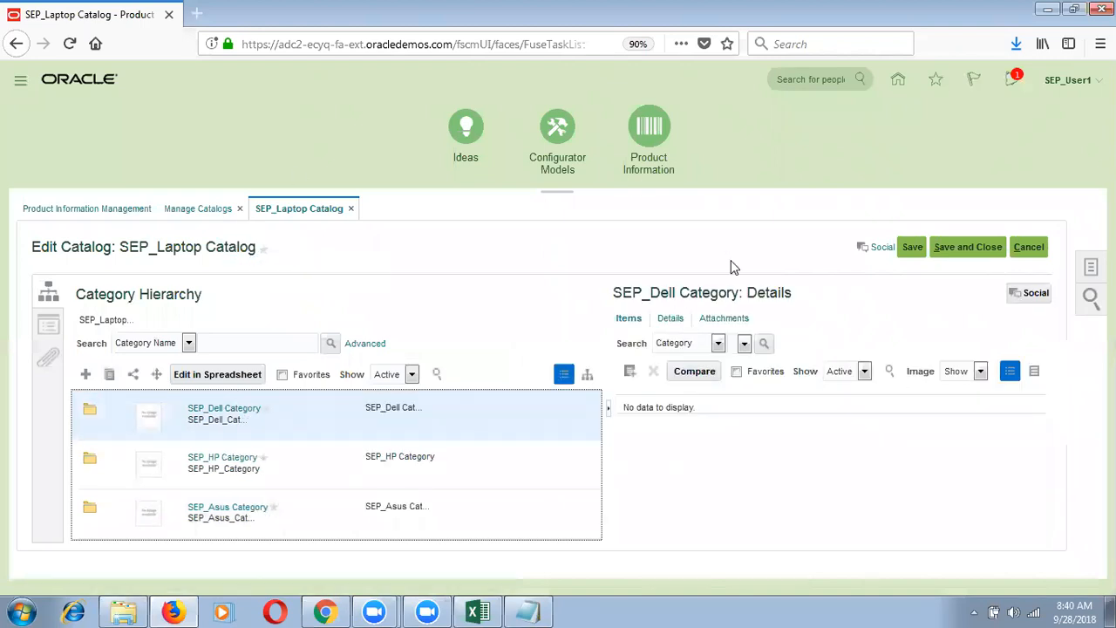
click(912, 249)
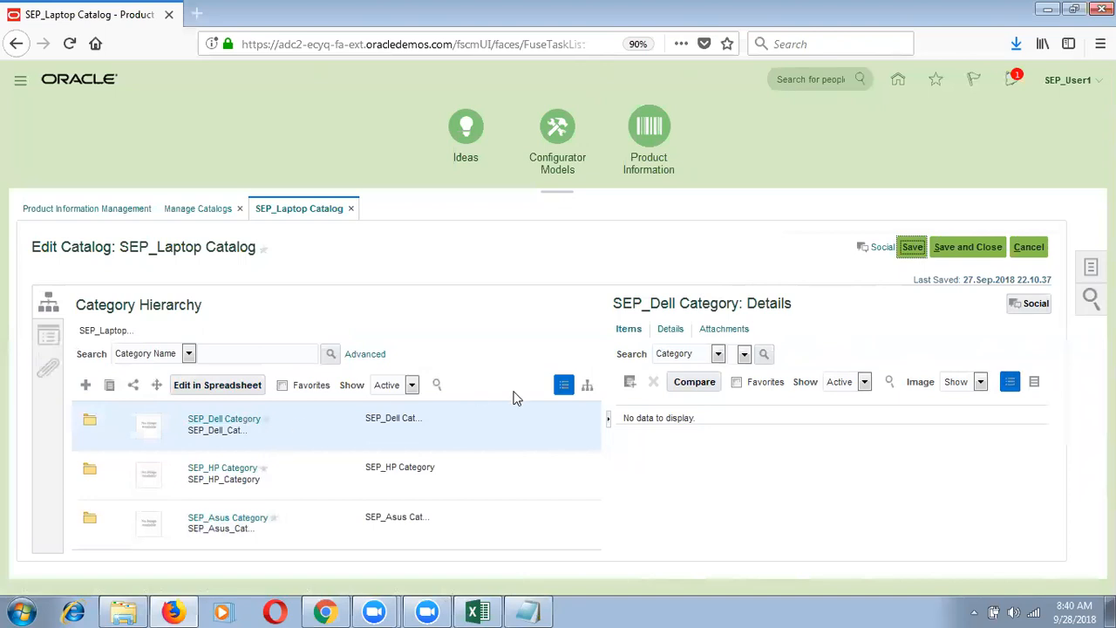
Step: Display the category hierarchy as a full-width tree and show all of its columns
click(589, 391)
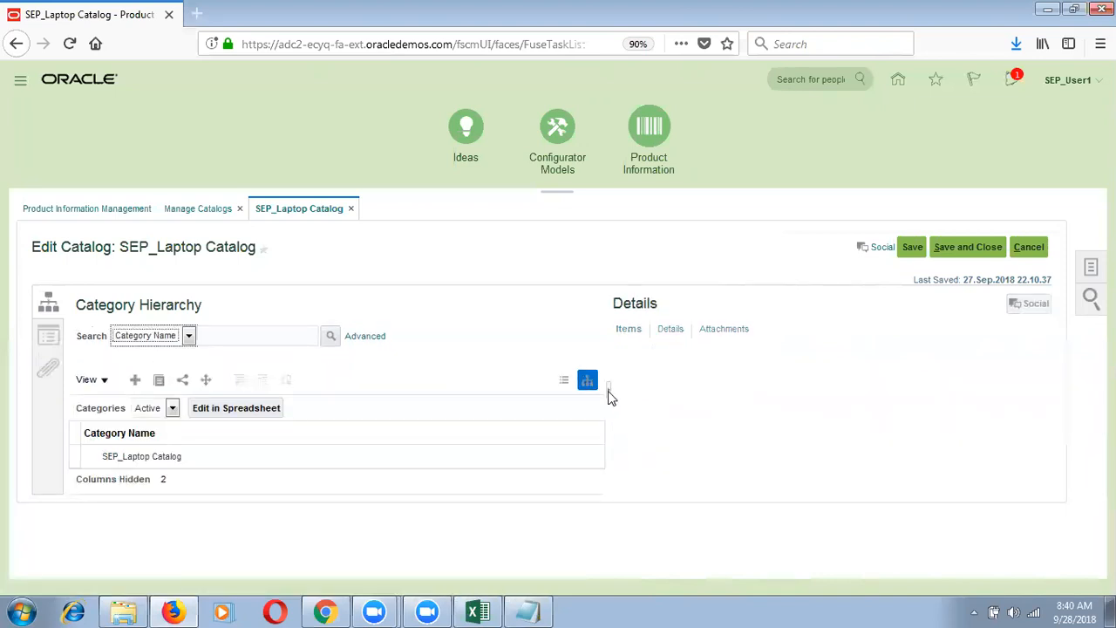
click(608, 391)
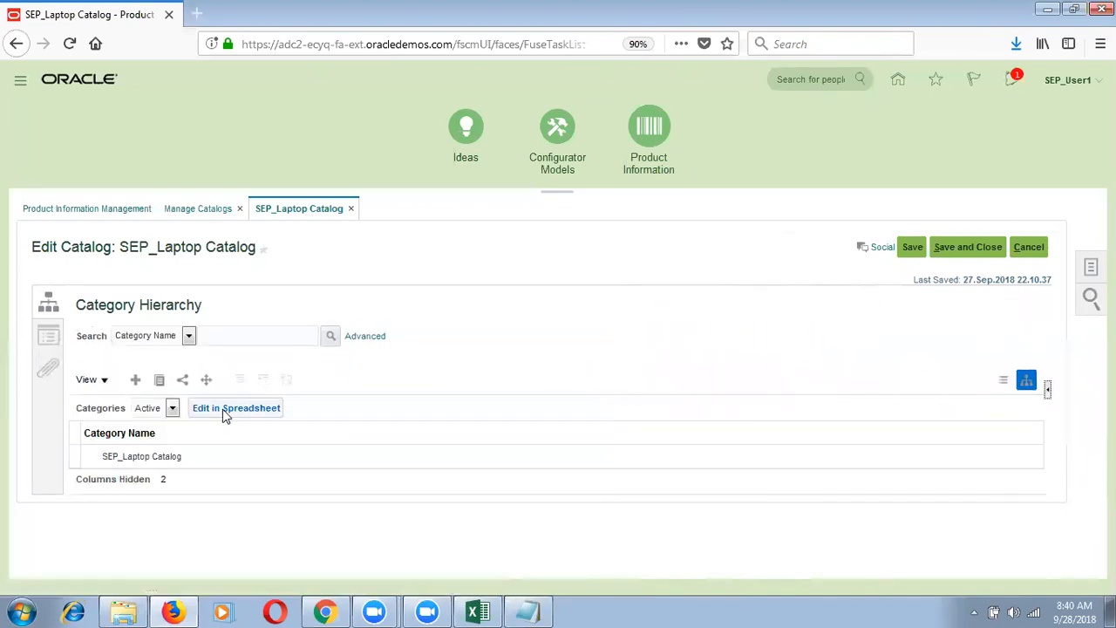
click(178, 460)
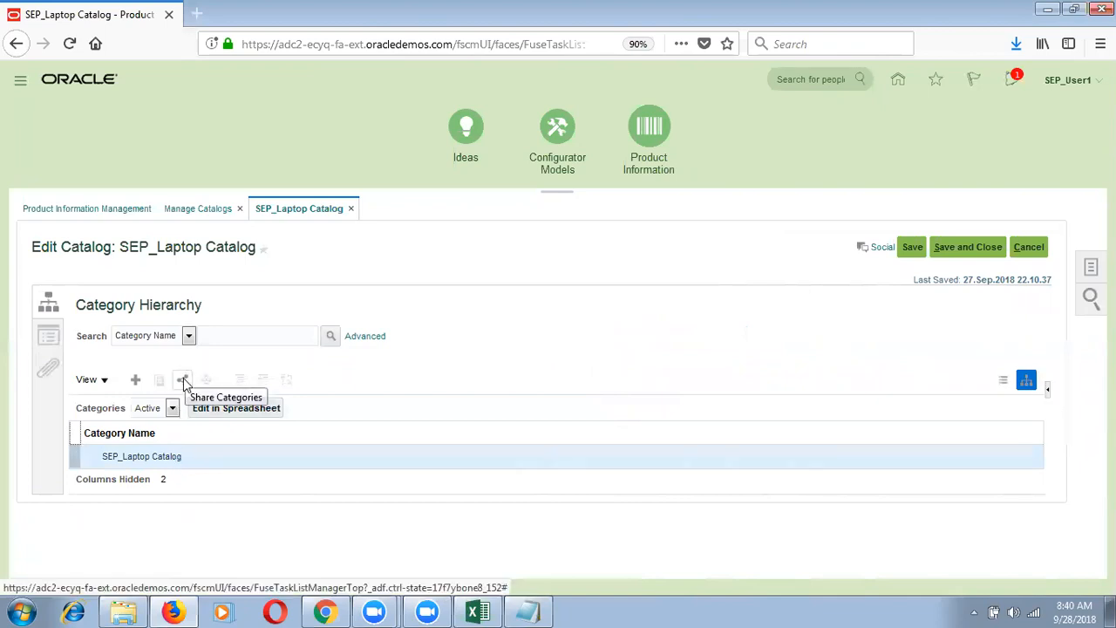
click(87, 380)
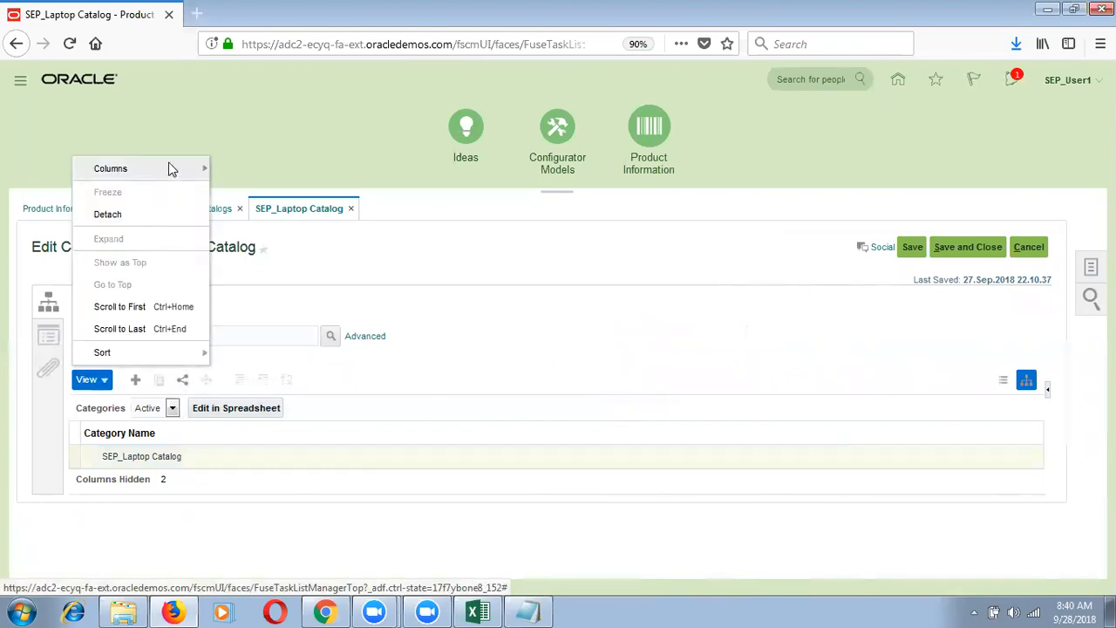
mouse_move(169, 170)
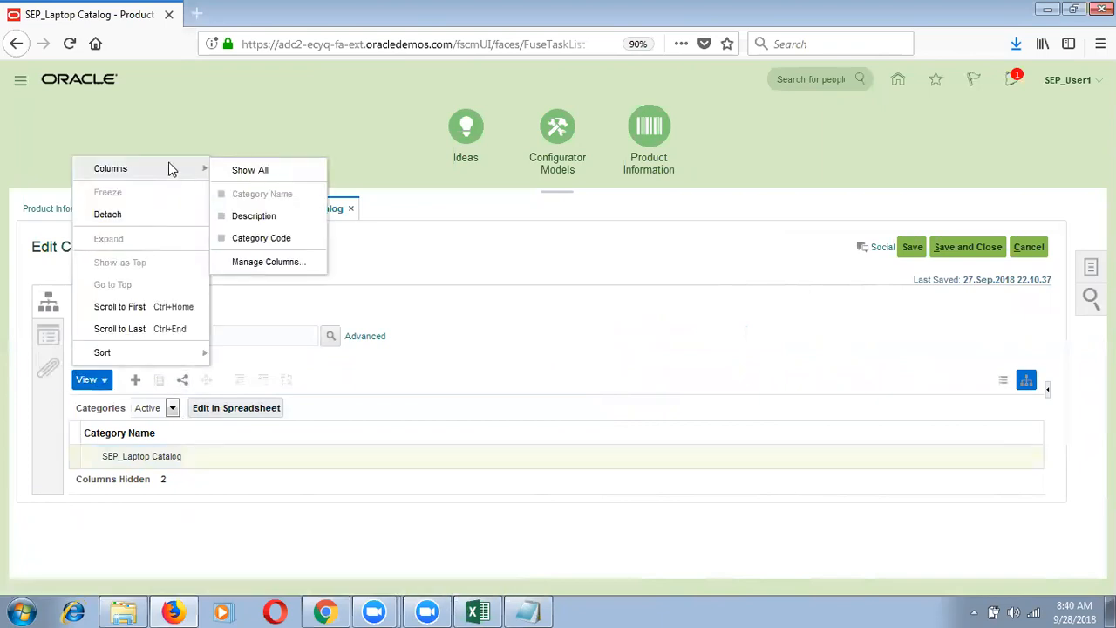
click(228, 169)
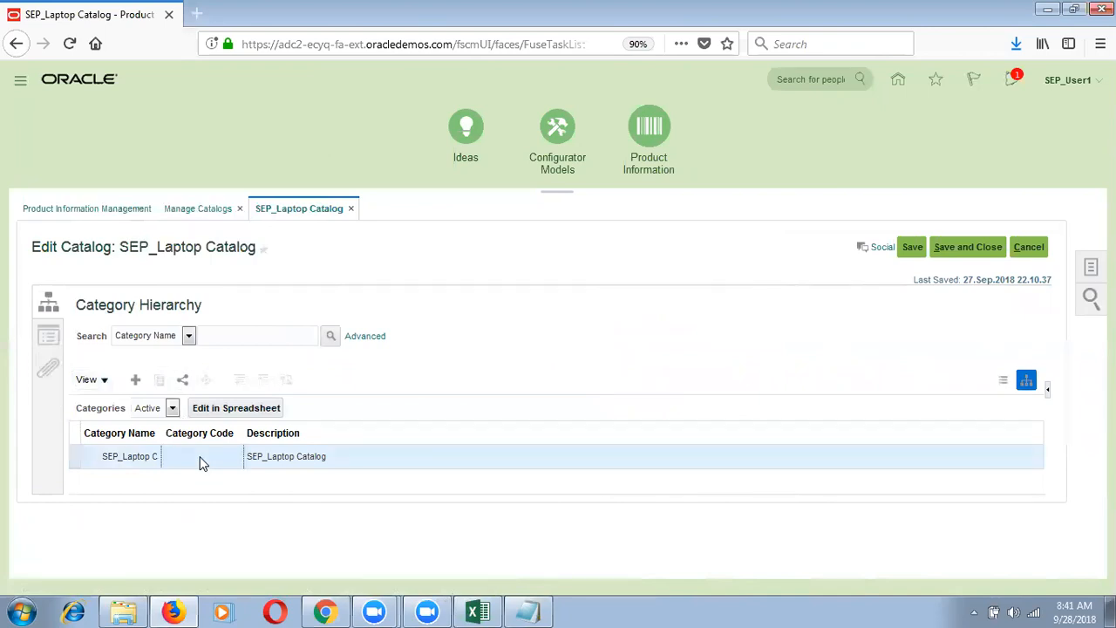
Step: Set the Categories filter to All and expand SEP_Laptop Catalog in the hierarchy tree
click(171, 408)
click(164, 425)
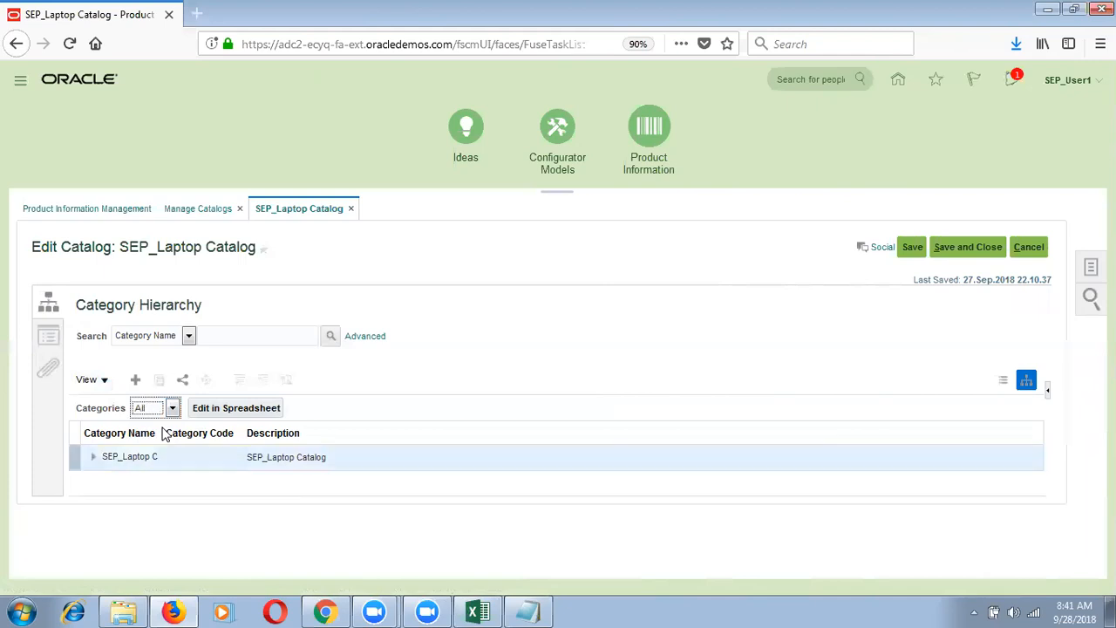
click(92, 458)
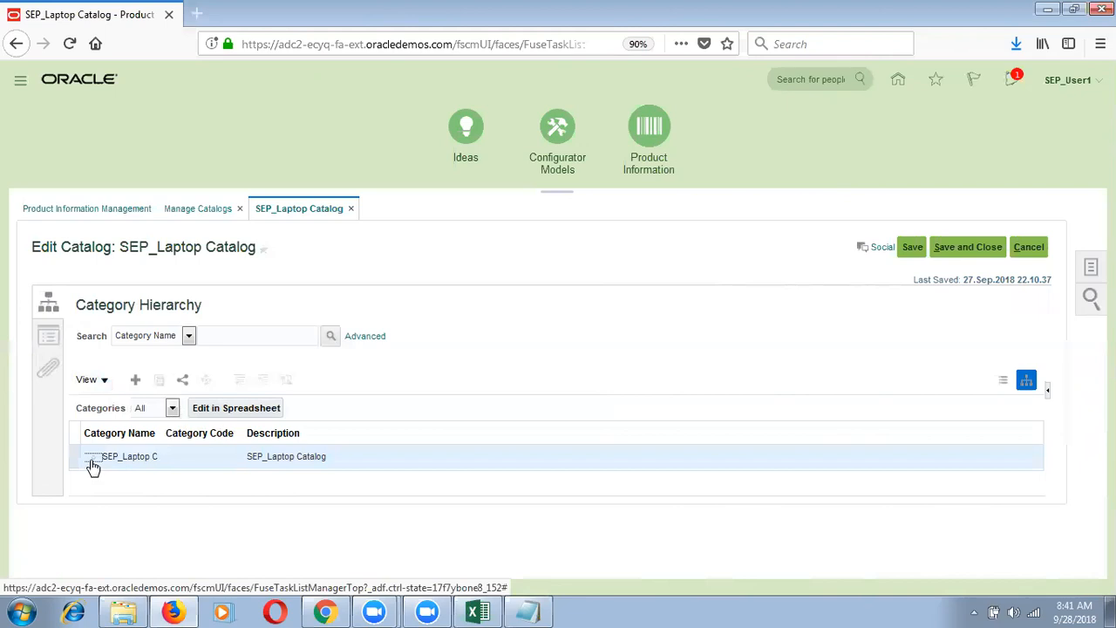
click(153, 455)
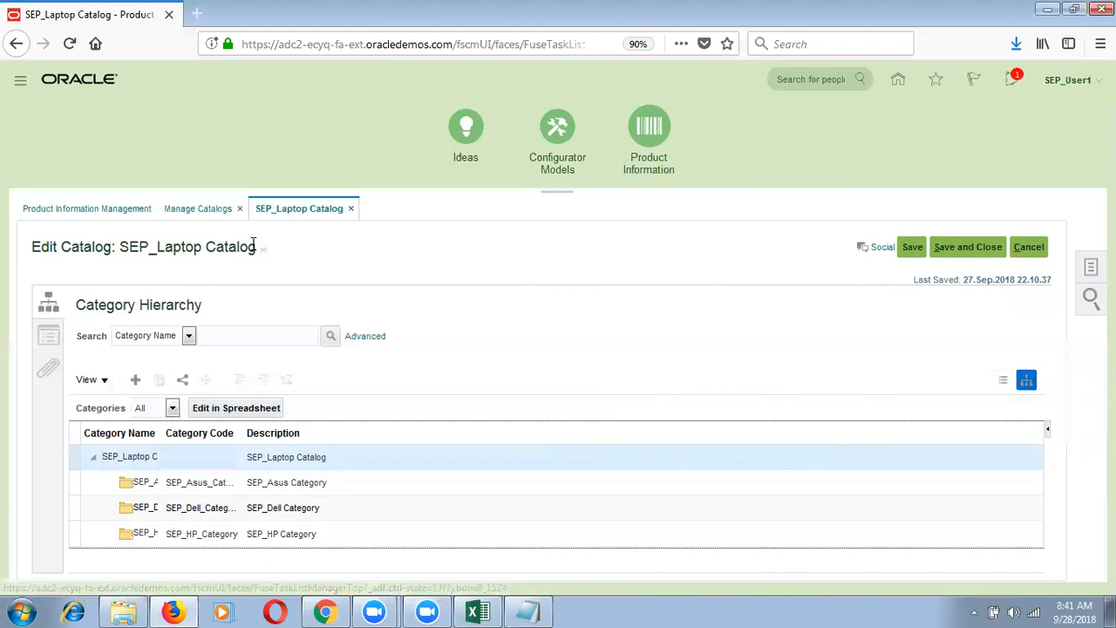
Step: Open the details of SEP_Laptop Catalog and review its name, code and item assignment settings
drag(254, 244, 111, 247)
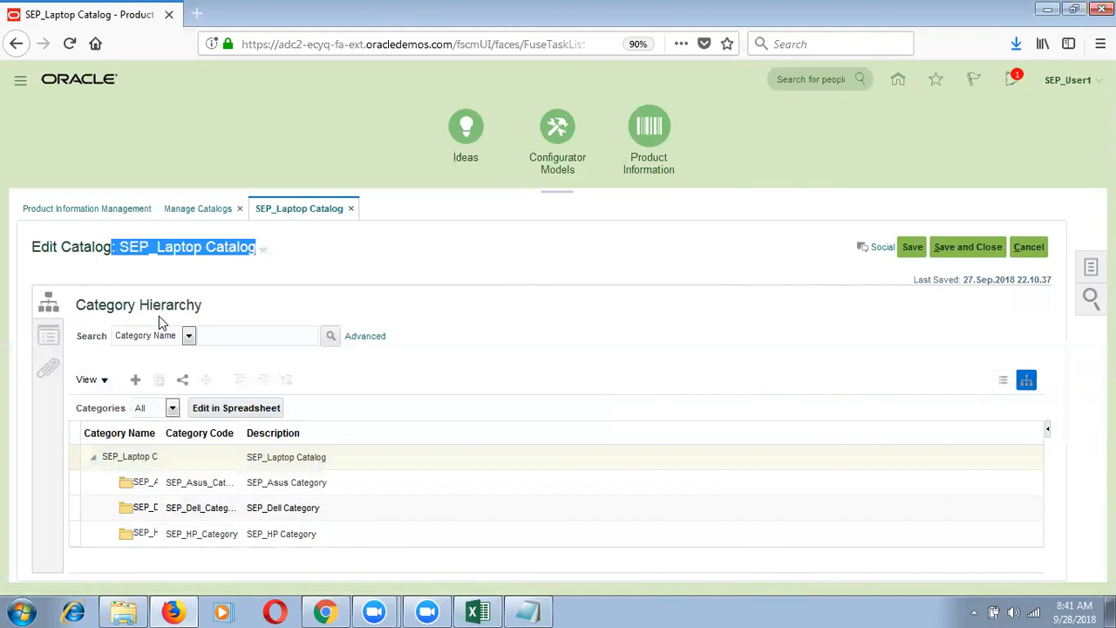
click(48, 336)
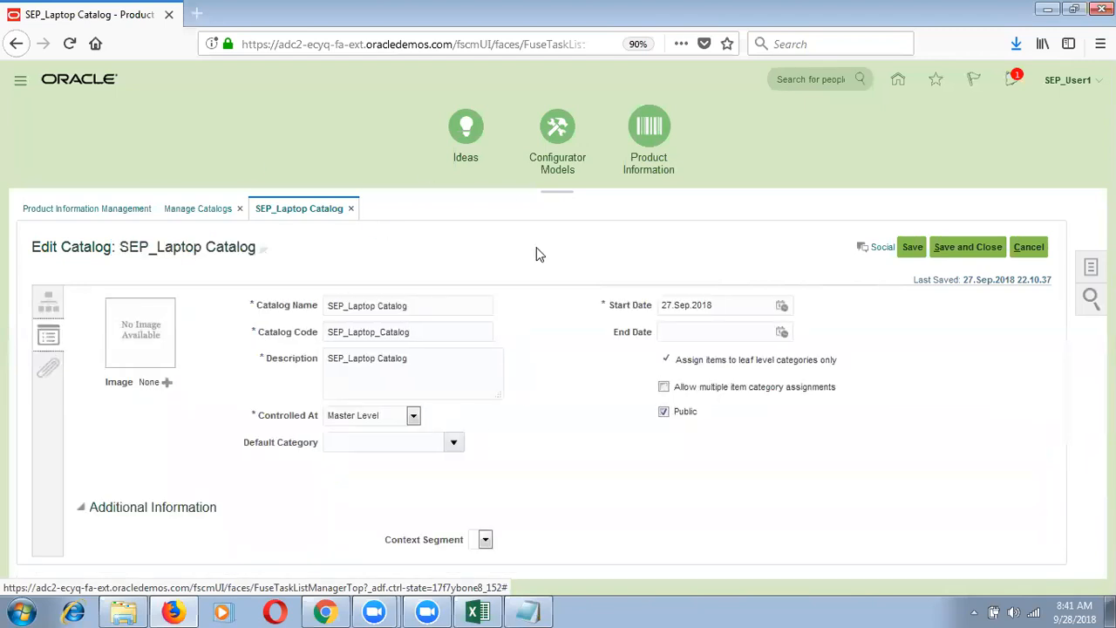
click(436, 307)
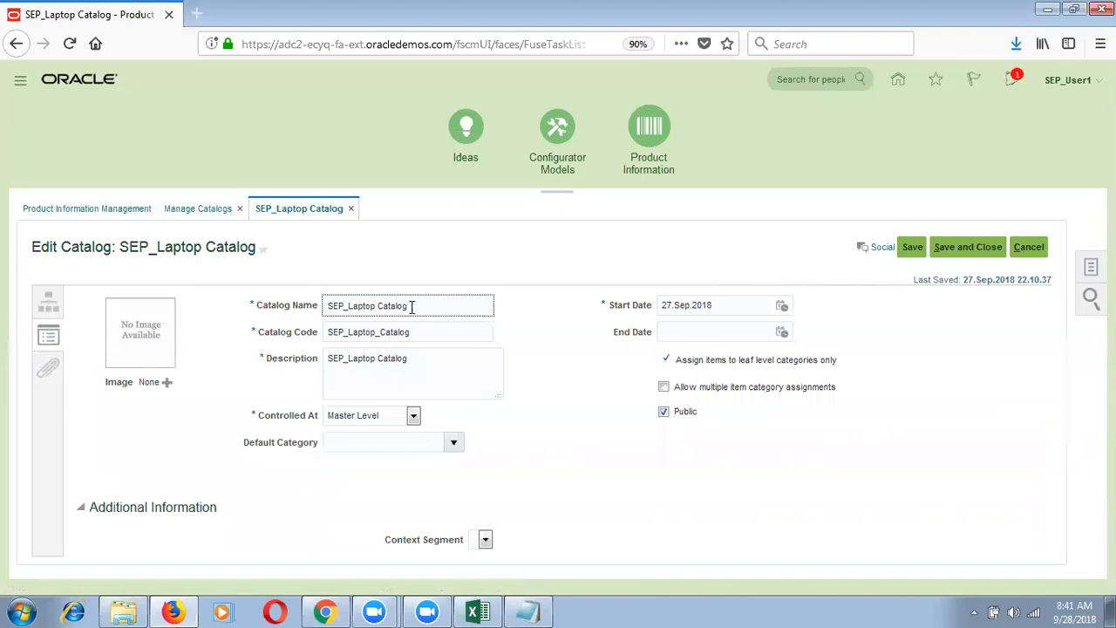
click(431, 319)
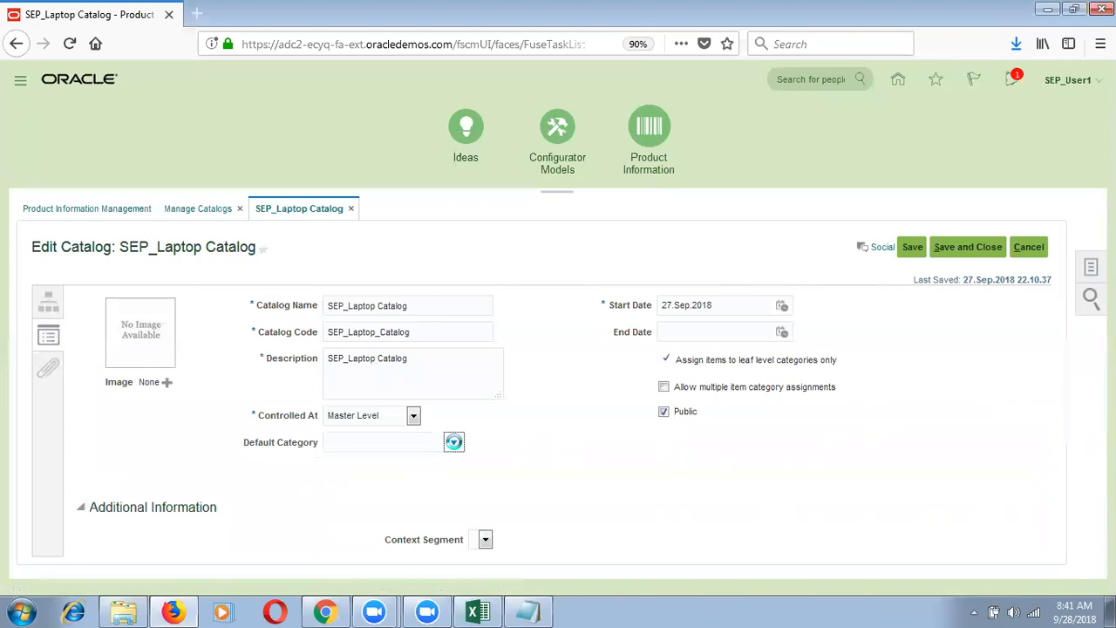
Step: Set the default category of SEP_Laptop Catalog to SEP_Dell Category, then save and close the catalog
click(454, 442)
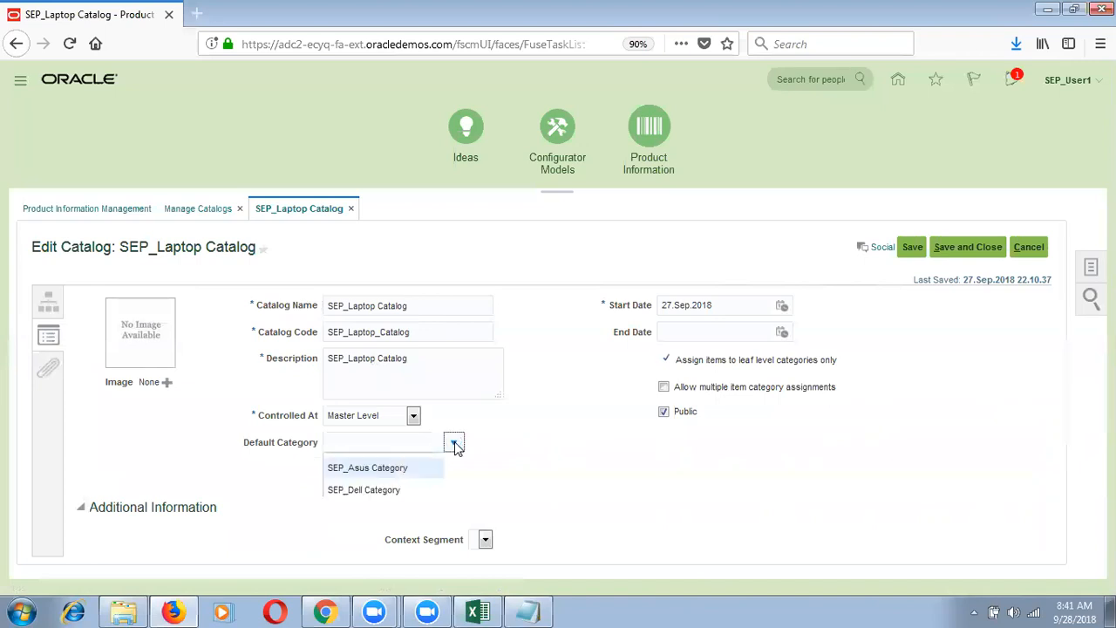
click(392, 491)
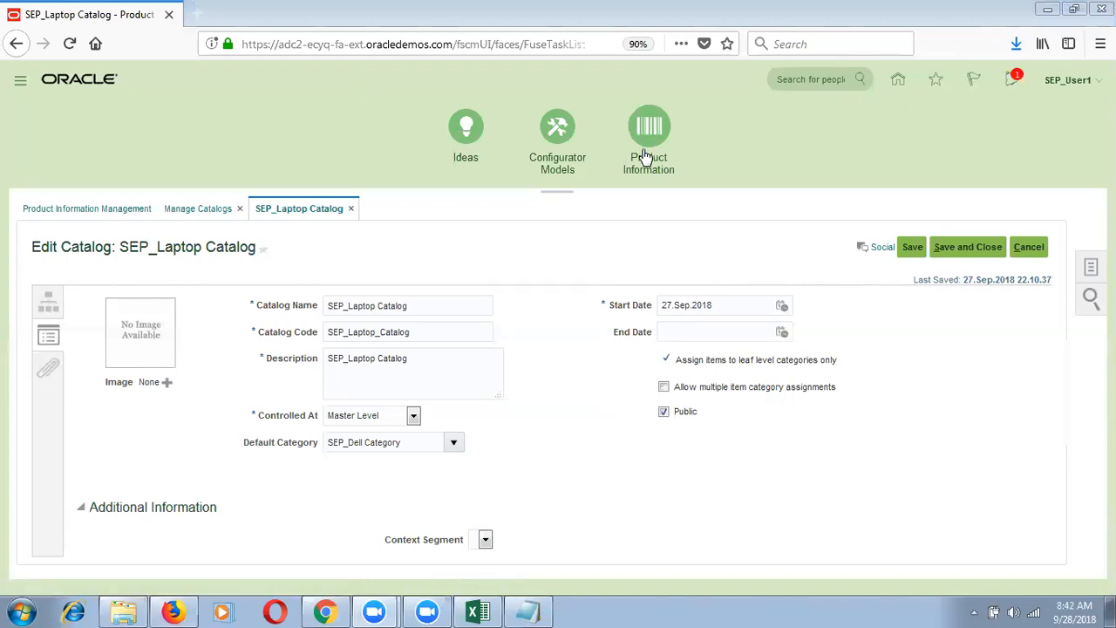
click(46, 375)
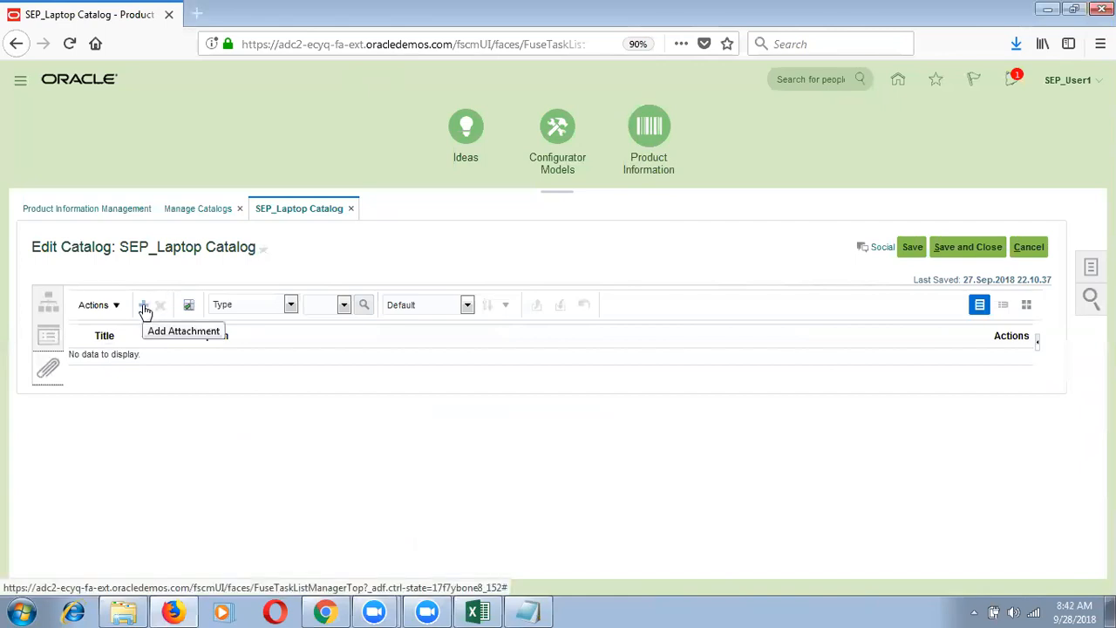
click(44, 301)
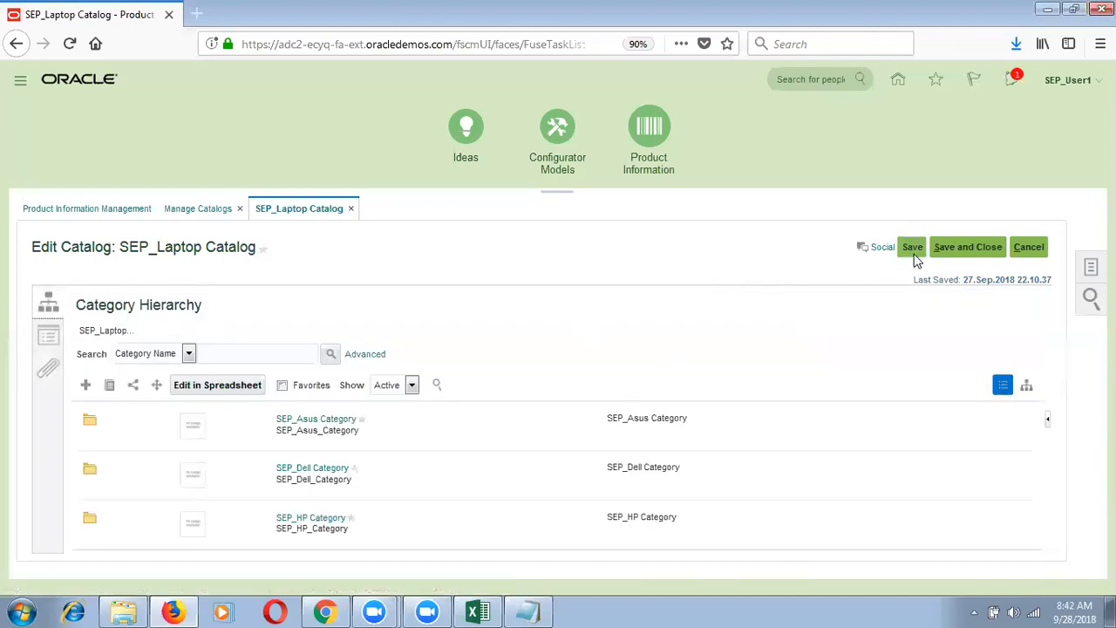
click(945, 250)
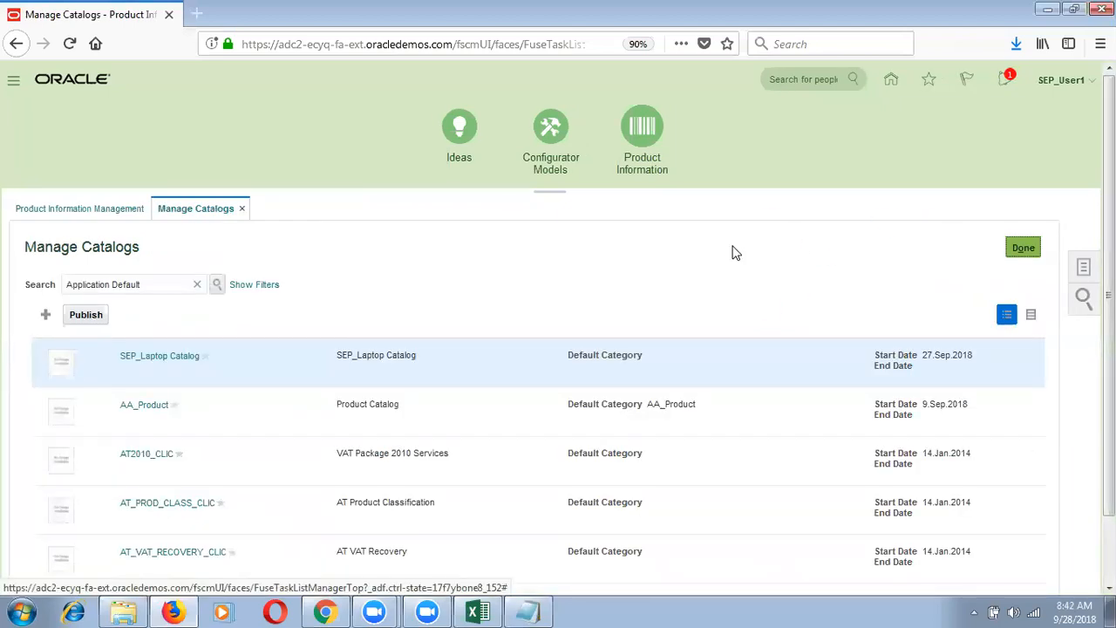
Step: Publish SEP_Laptop Catalog and review the catalog and category details in the HTML listing
click(85, 319)
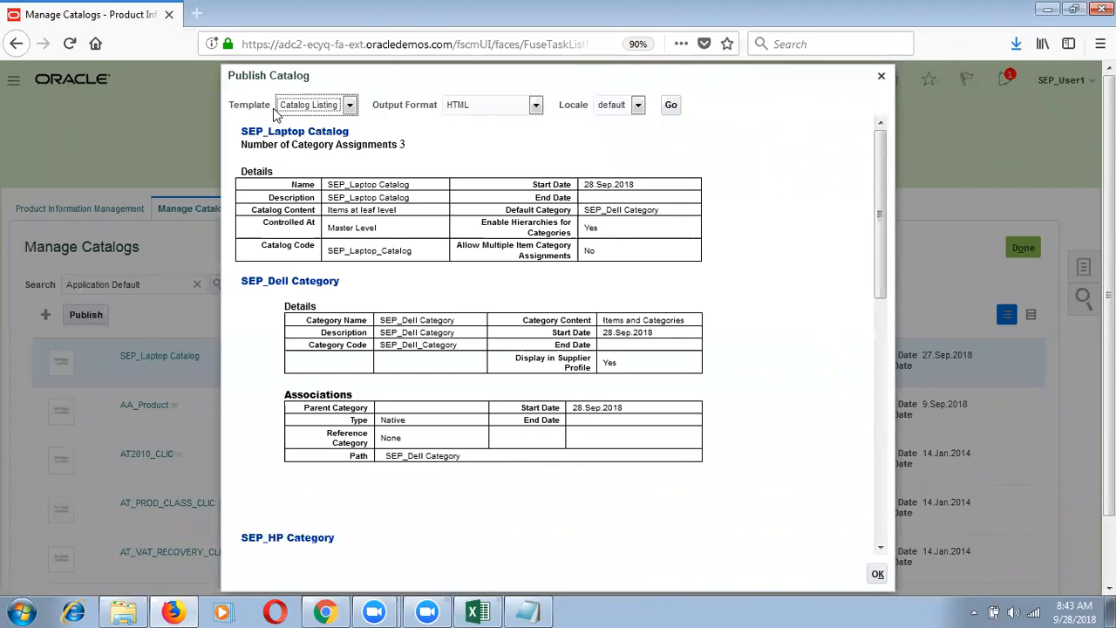
click(485, 104)
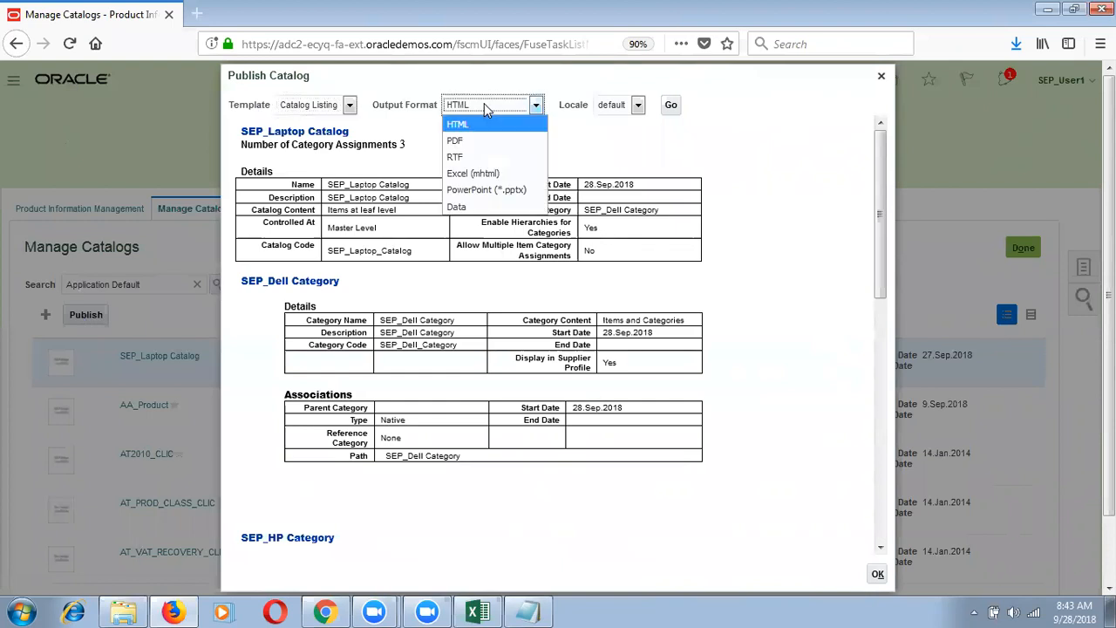
click(485, 104)
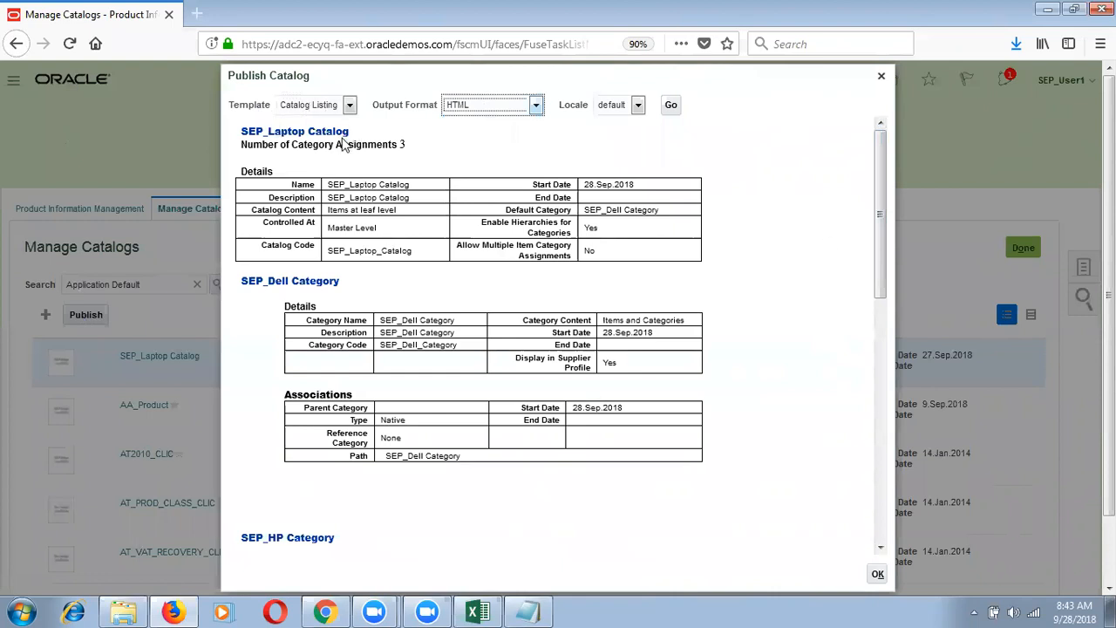
drag(404, 145, 392, 145)
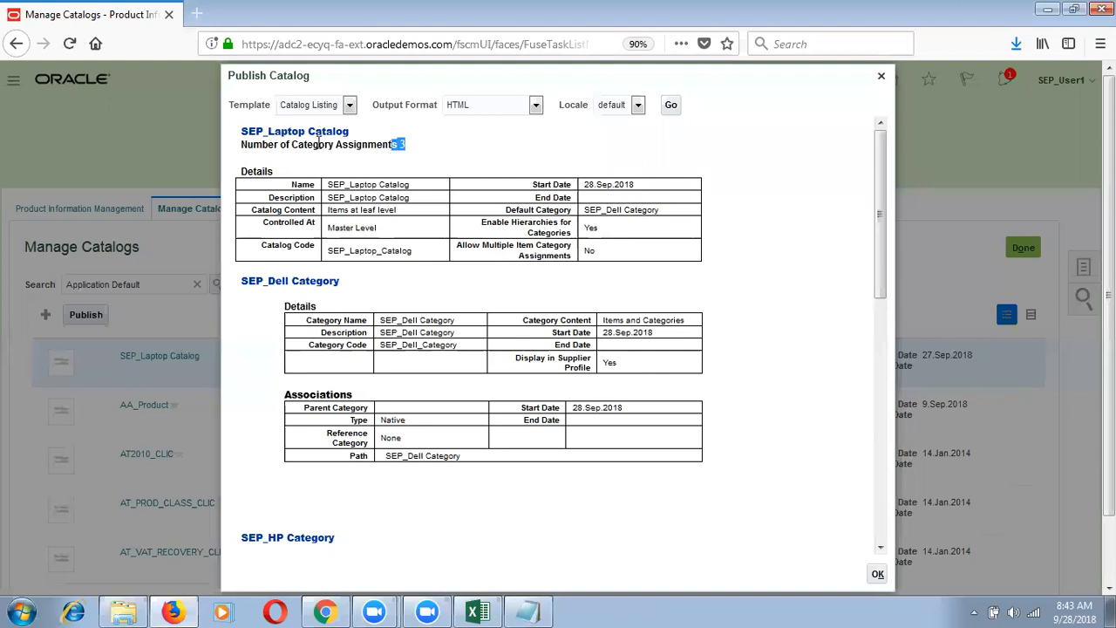
click(350, 228)
drag(881, 270, 881, 303)
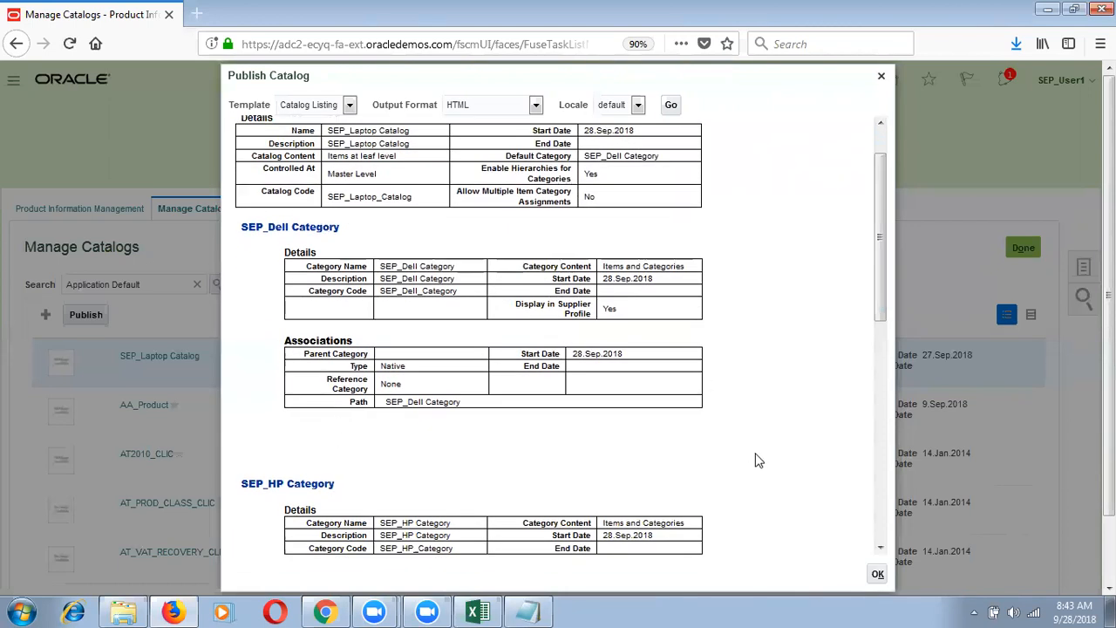
drag(881, 295, 878, 445)
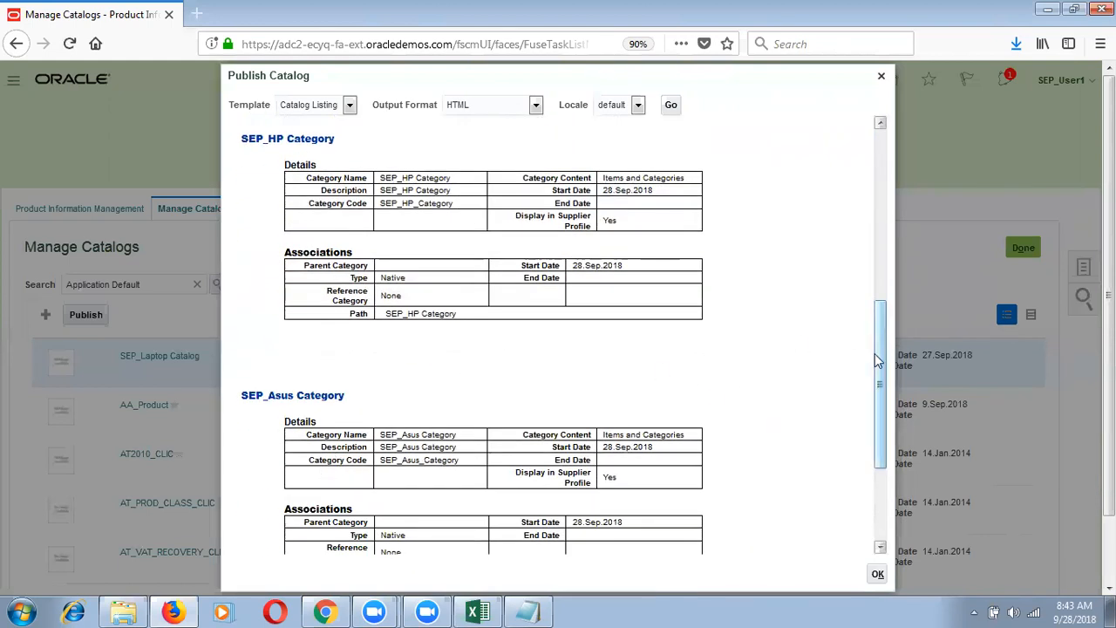
drag(879, 360, 871, 252)
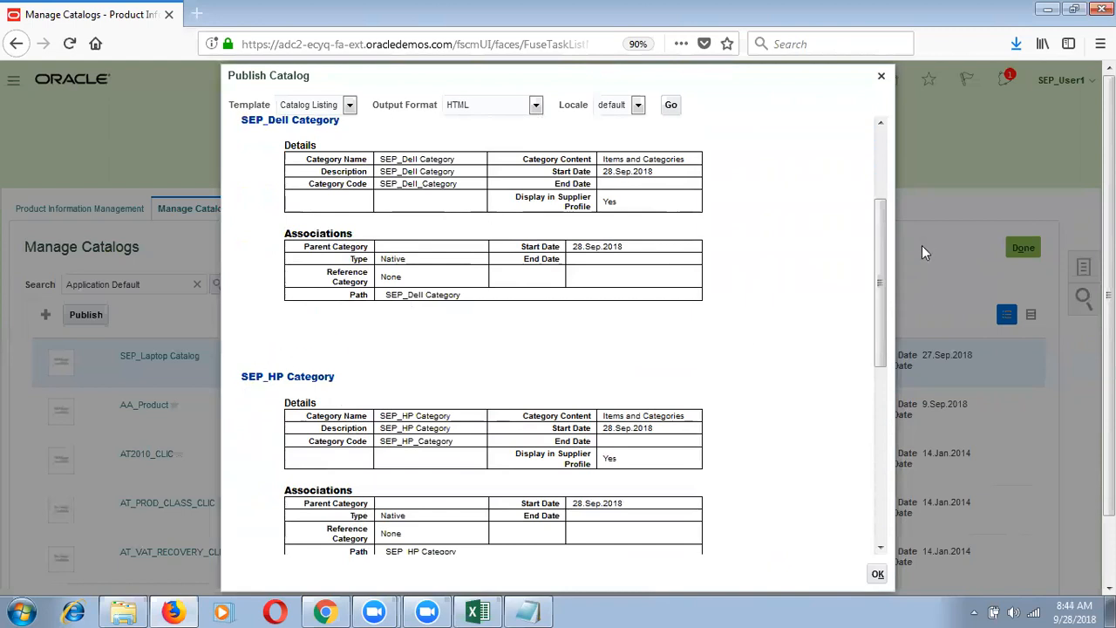
Step: Generate the published catalog report with PDF as the output format
click(496, 108)
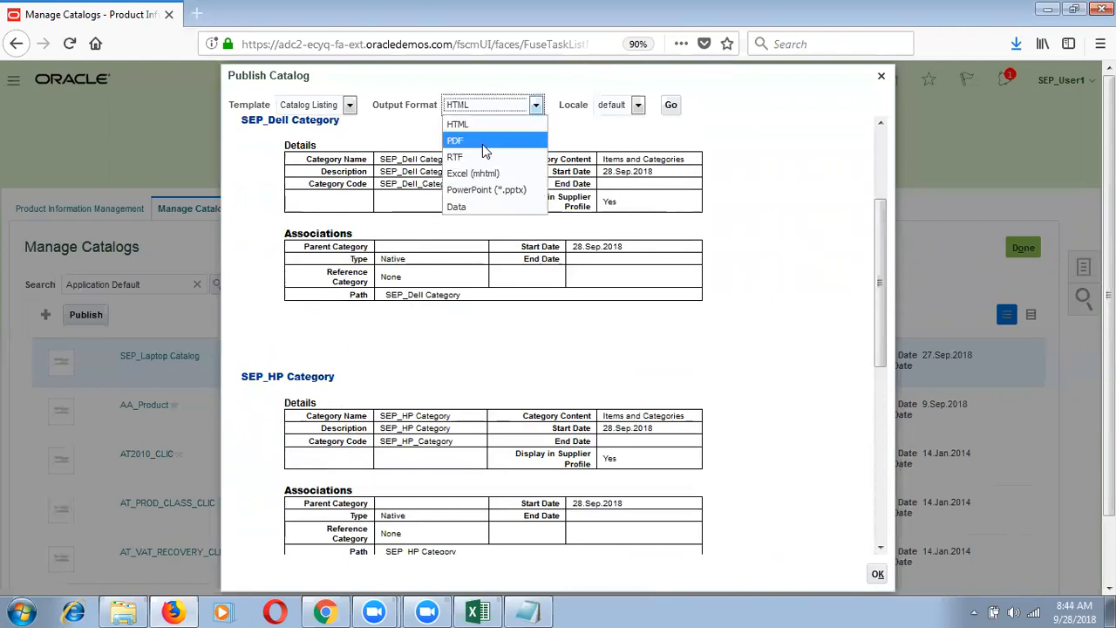
click(483, 144)
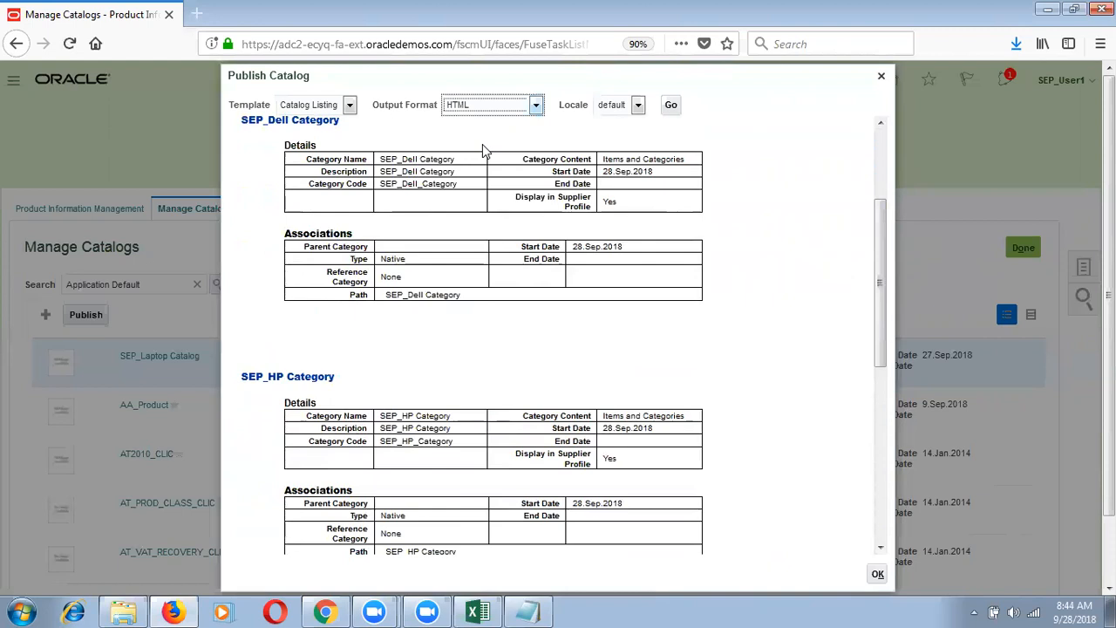
click(672, 107)
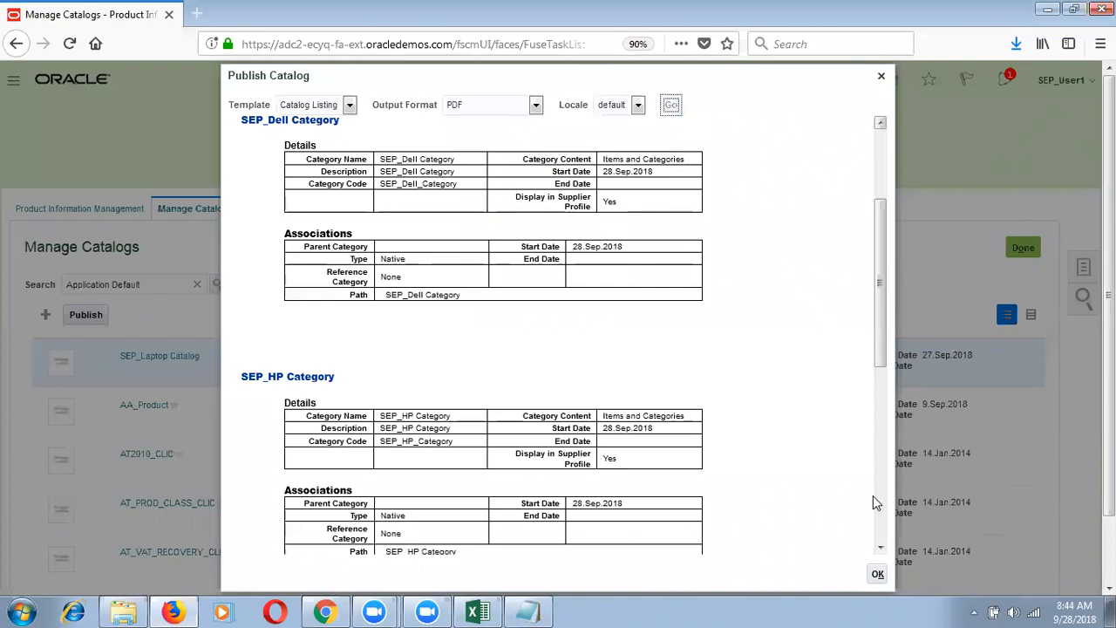
click(887, 530)
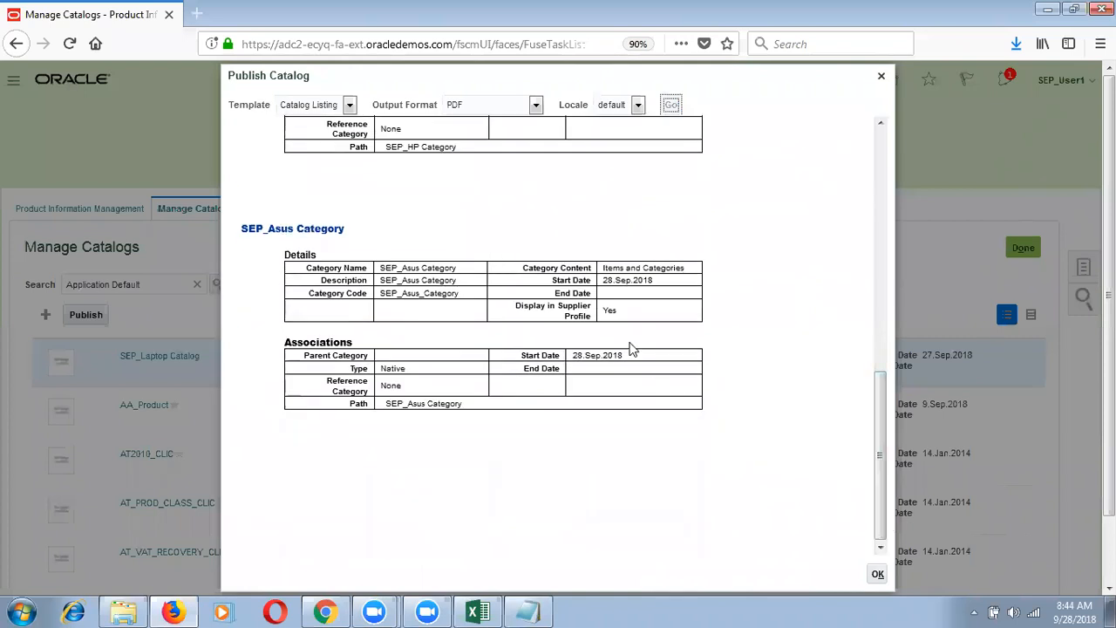
click(616, 110)
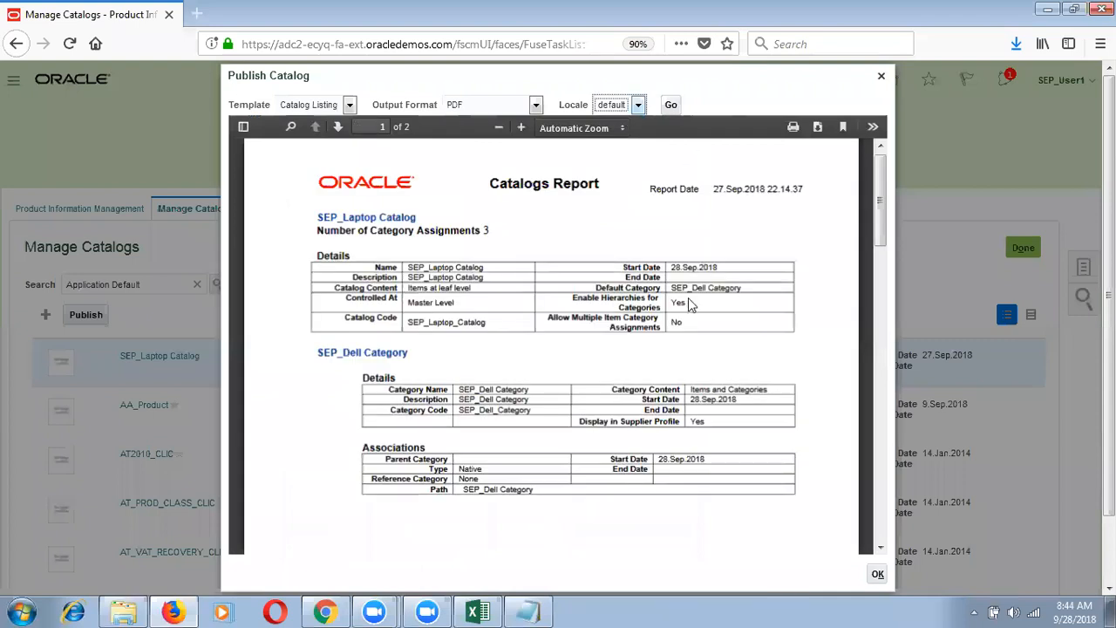
Step: Open the PDF report in Adobe Acrobat Reader DC and review the category details across its pages
click(818, 128)
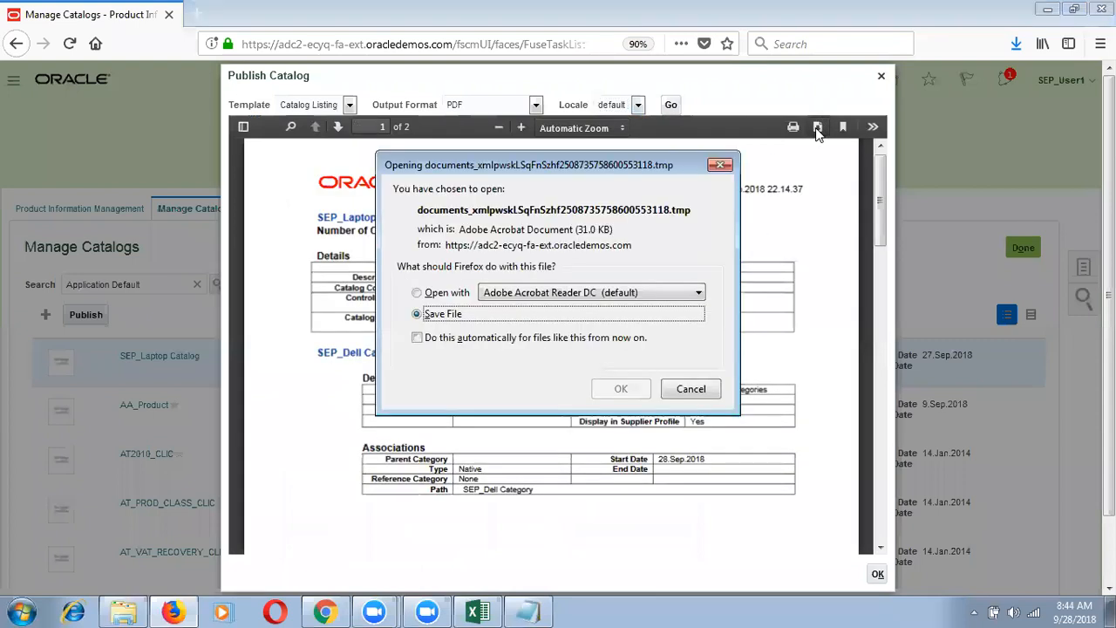
click(460, 294)
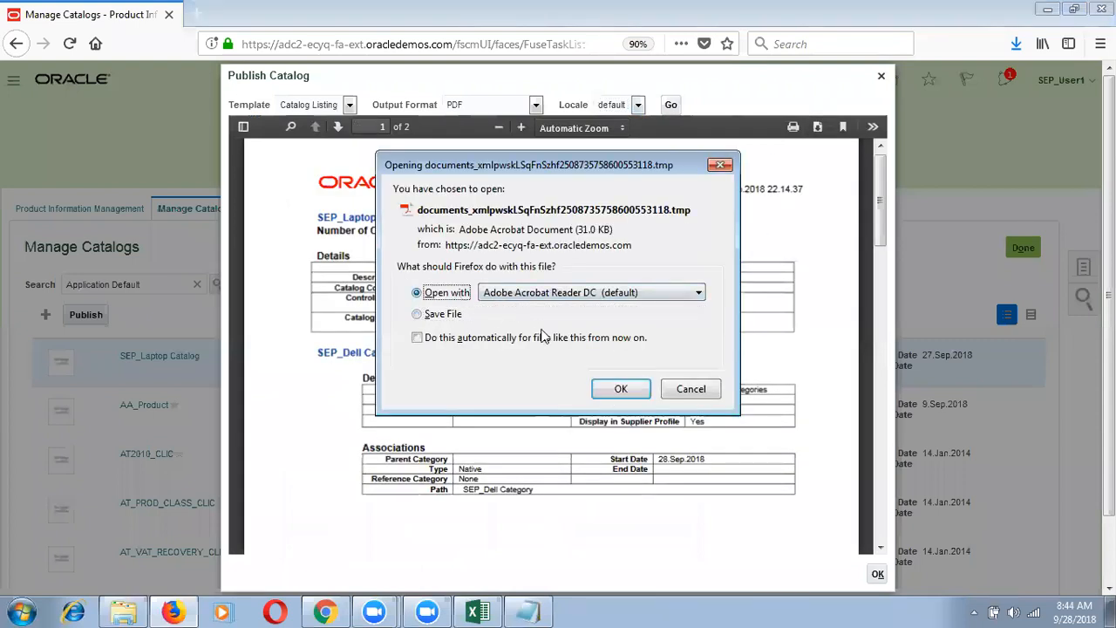
click(621, 389)
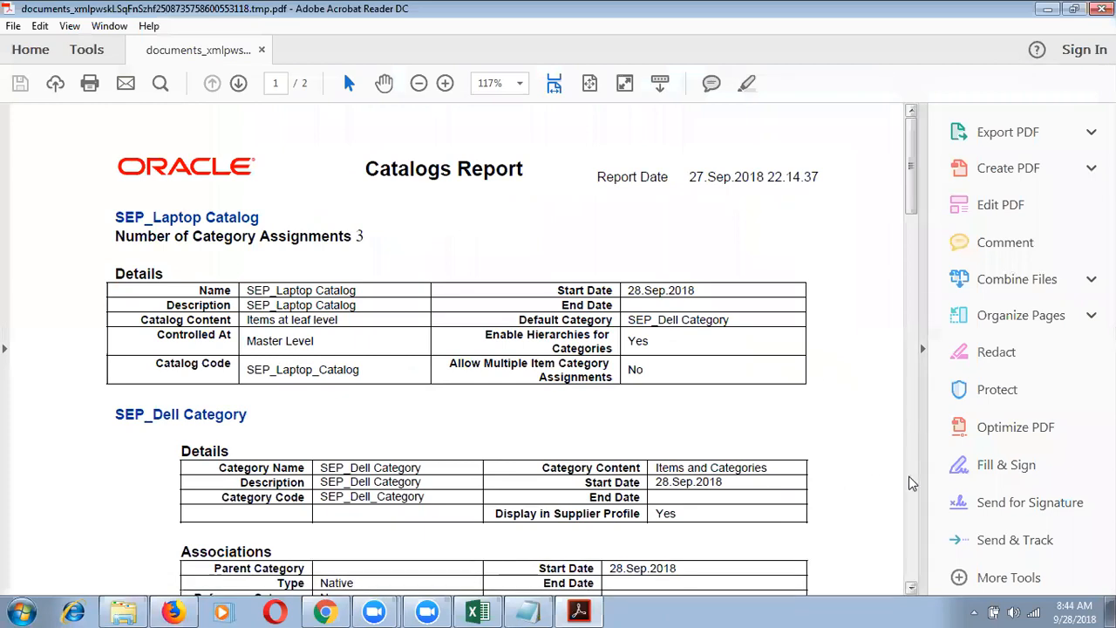
click(911, 482)
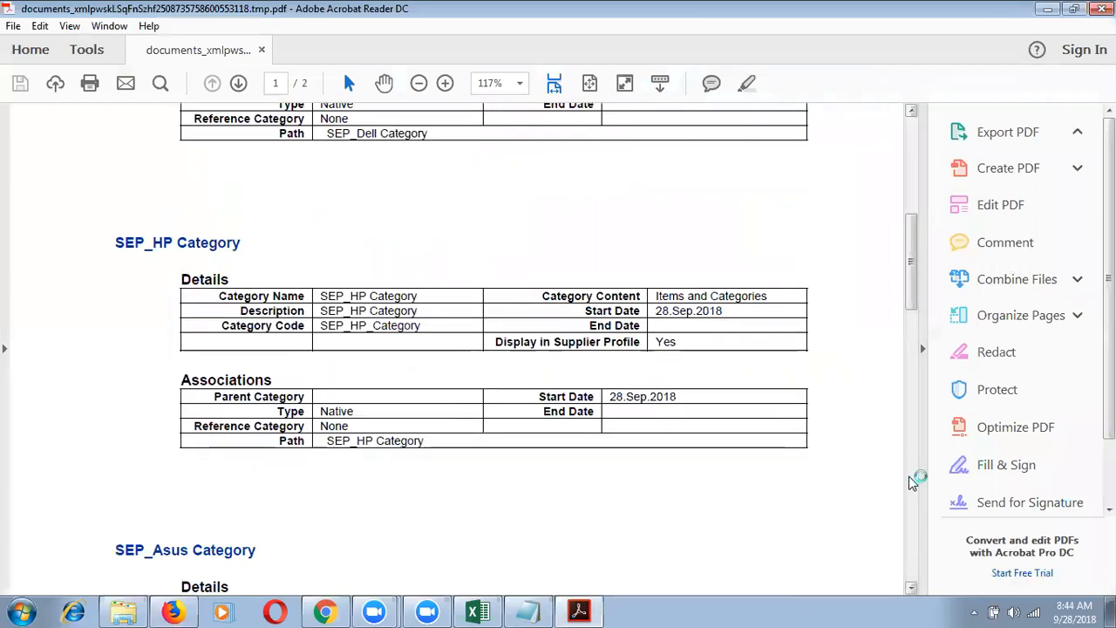
click(911, 482)
click(911, 482)
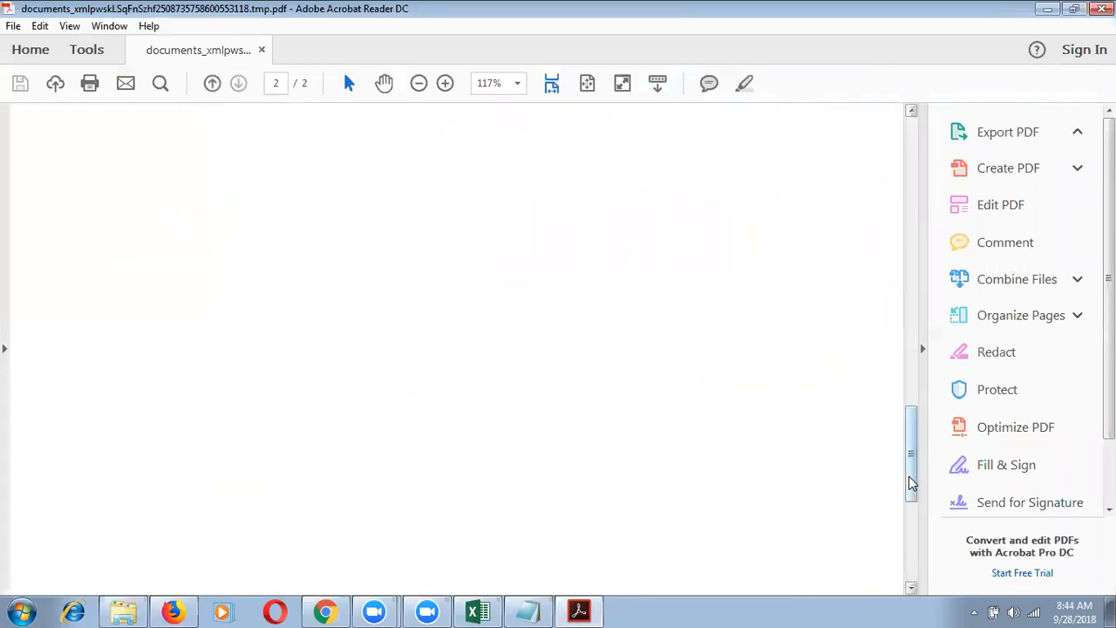
drag(911, 483, 910, 169)
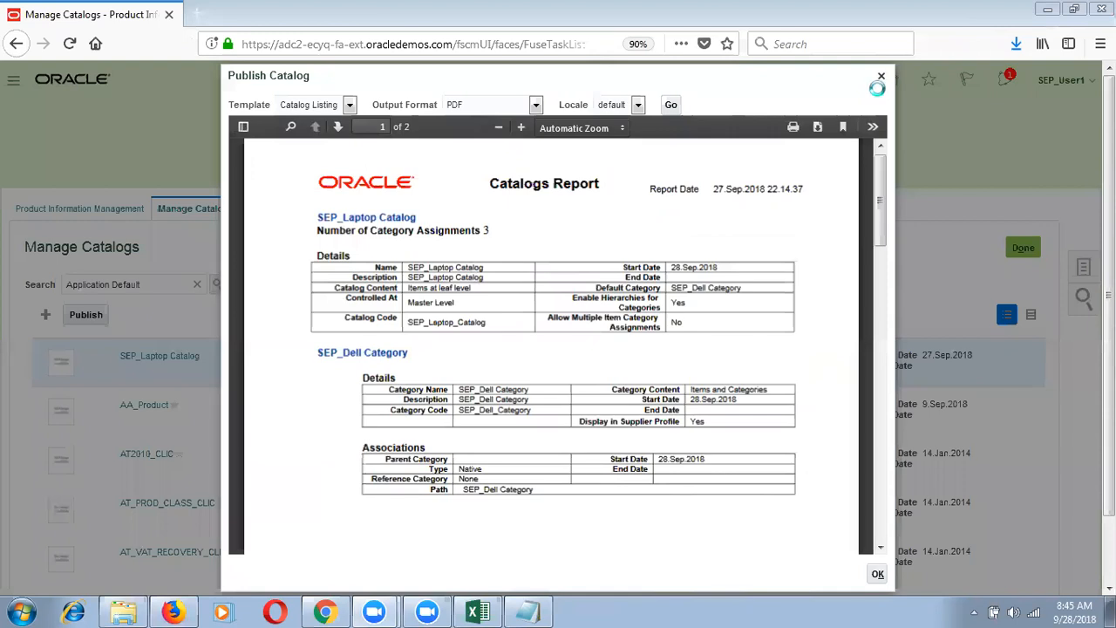
Step: Close the published report and leave Manage Catalogs, agreeing to continue without saving
click(882, 78)
click(1026, 249)
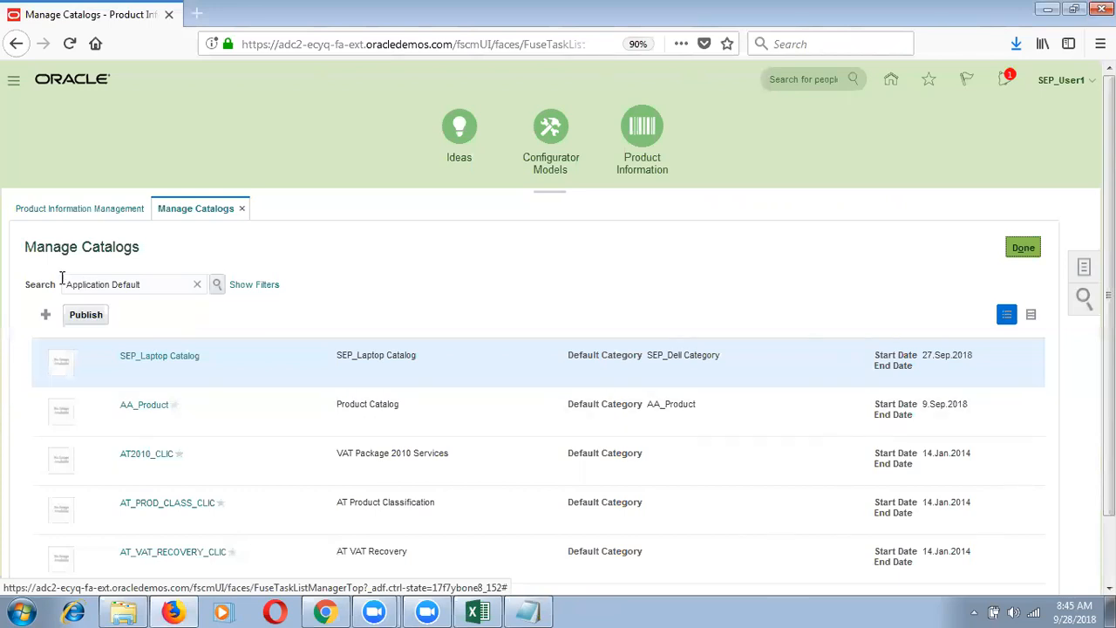
click(17, 78)
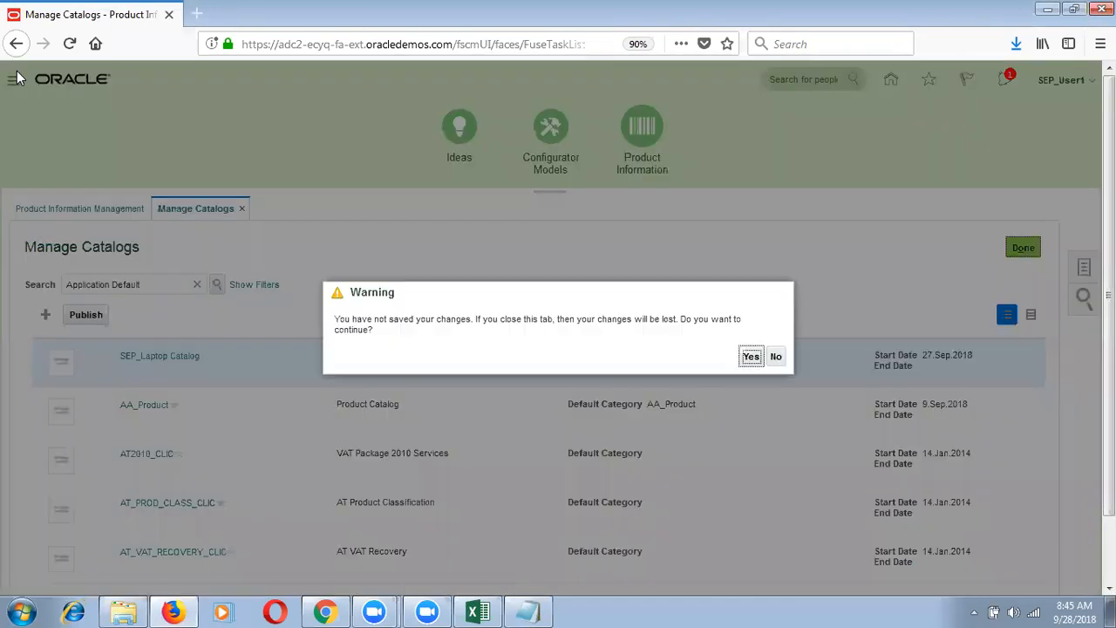
click(752, 361)
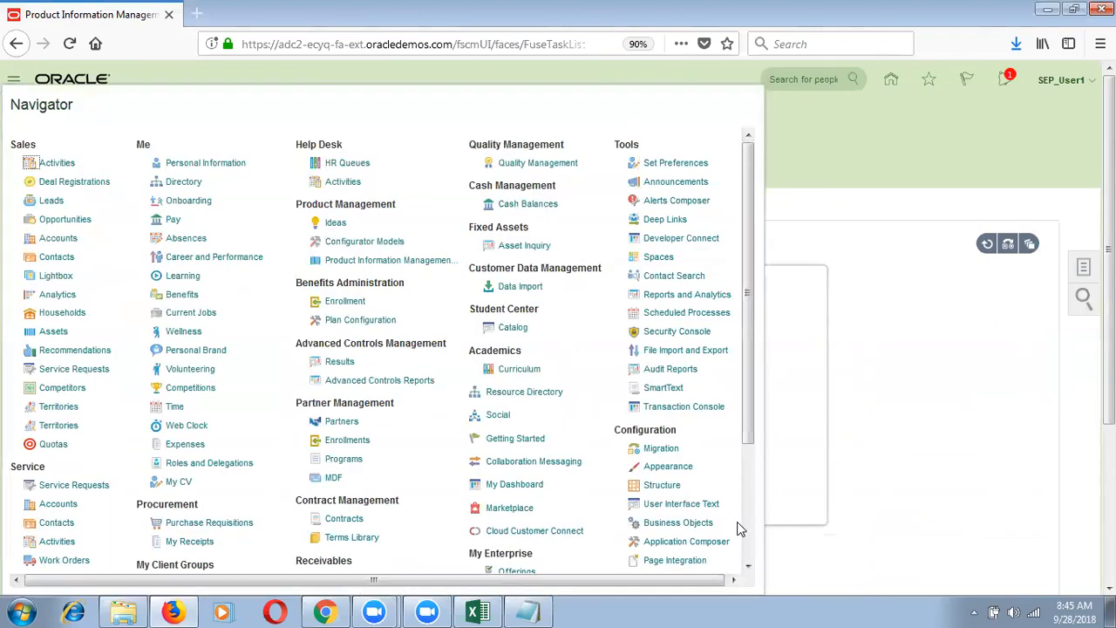
Step: Go to Reports and Analytics, browse the Oracle BI catalog and expand Shared Folders
click(676, 295)
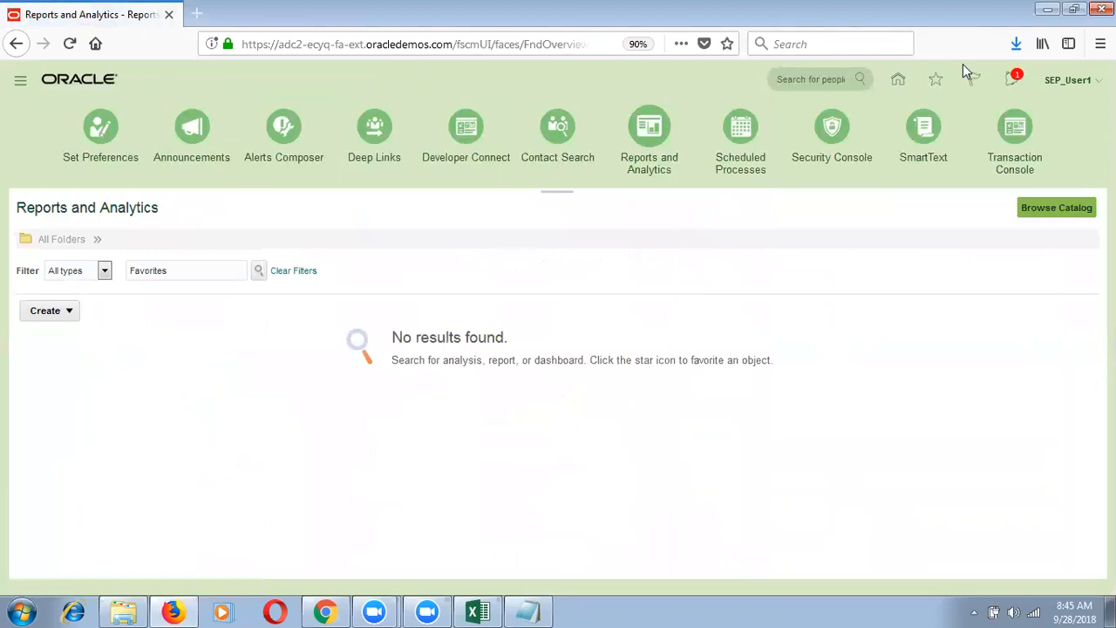
click(1051, 207)
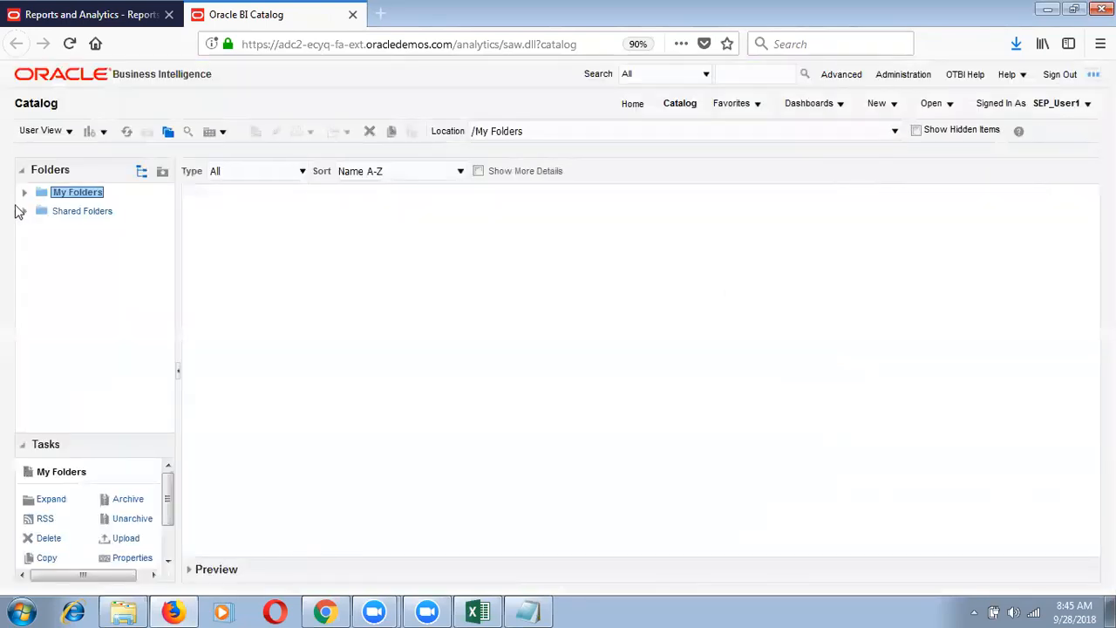
click(24, 211)
Step: Expand the Supply Chain Management folder in the shared folders and its Product Management subfolder
click(172, 385)
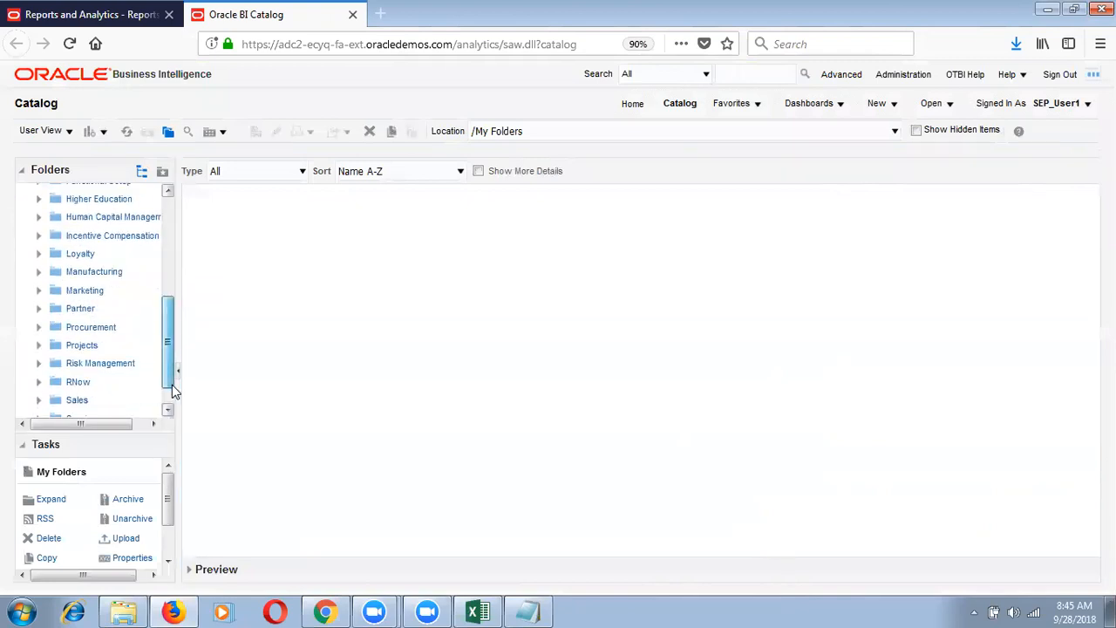
click(169, 408)
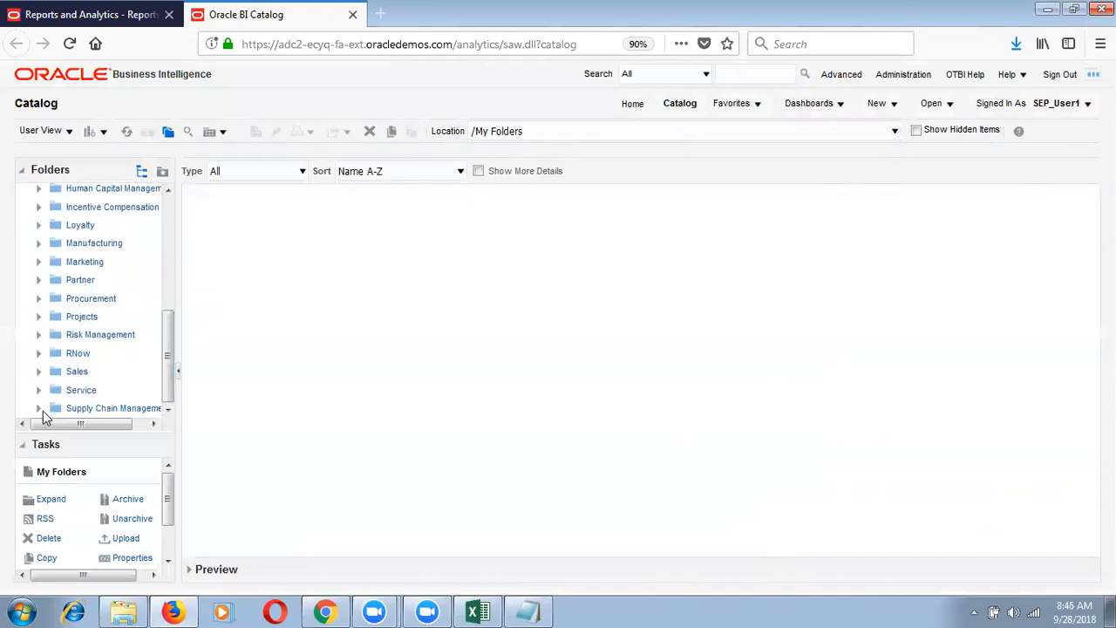
click(38, 410)
click(170, 373)
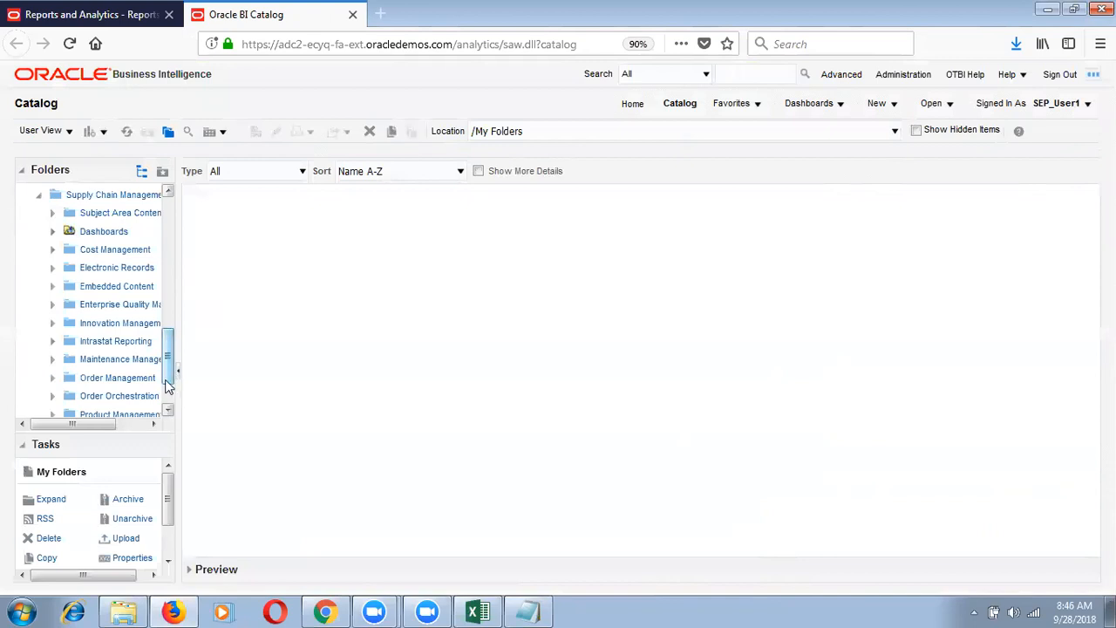
scroll(165, 371, down, 1)
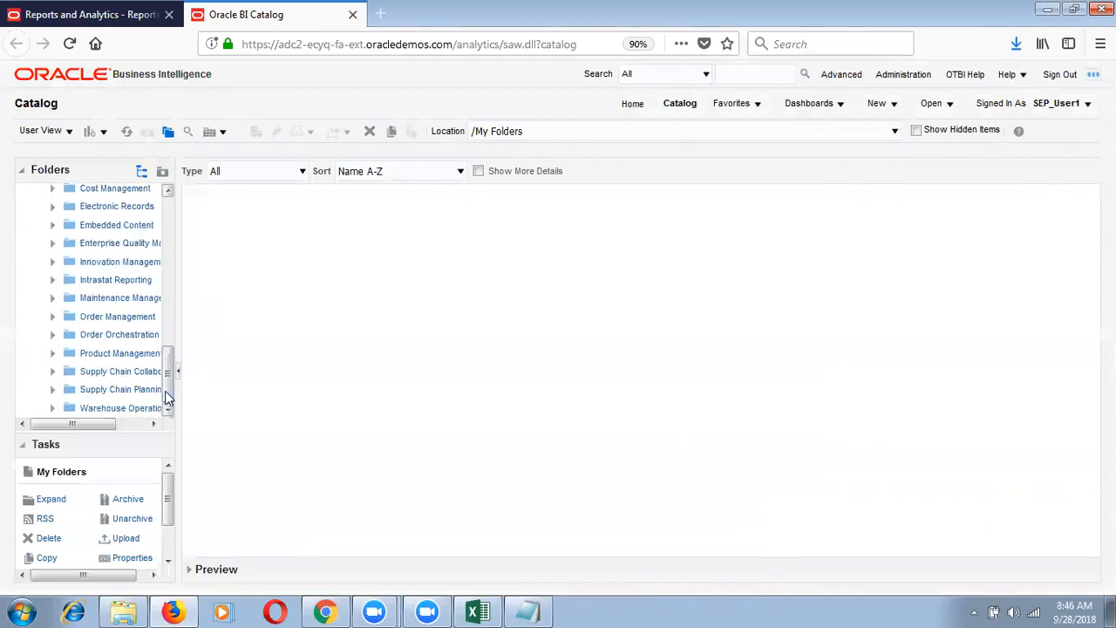
click(52, 354)
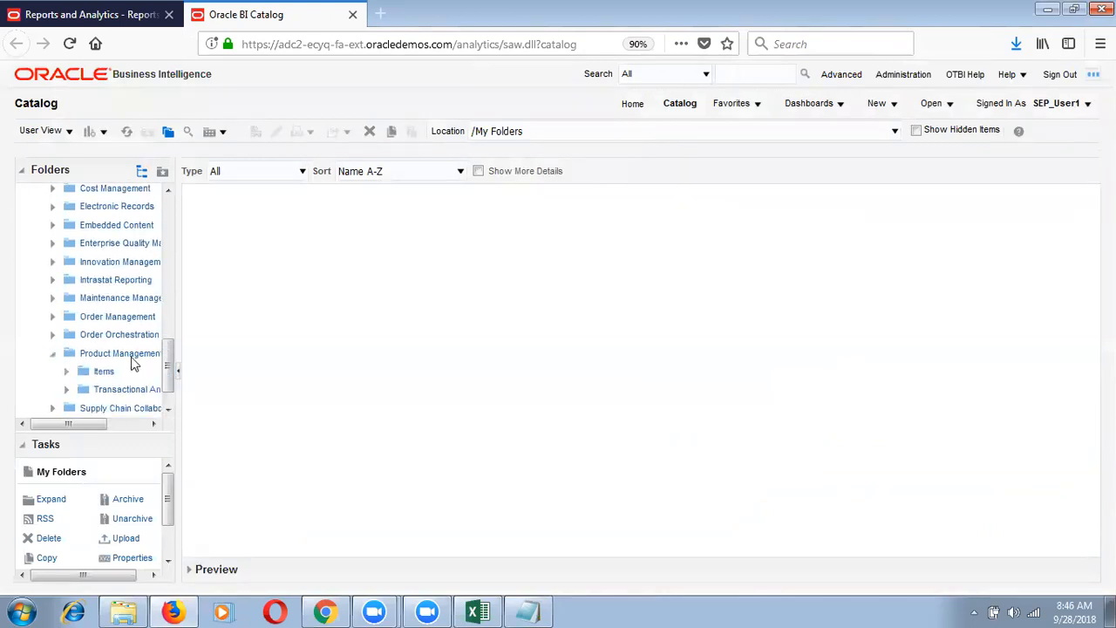
Step: Expand the Items folder under Product Management and open its Catalogs folder to list the catalog reports
click(66, 372)
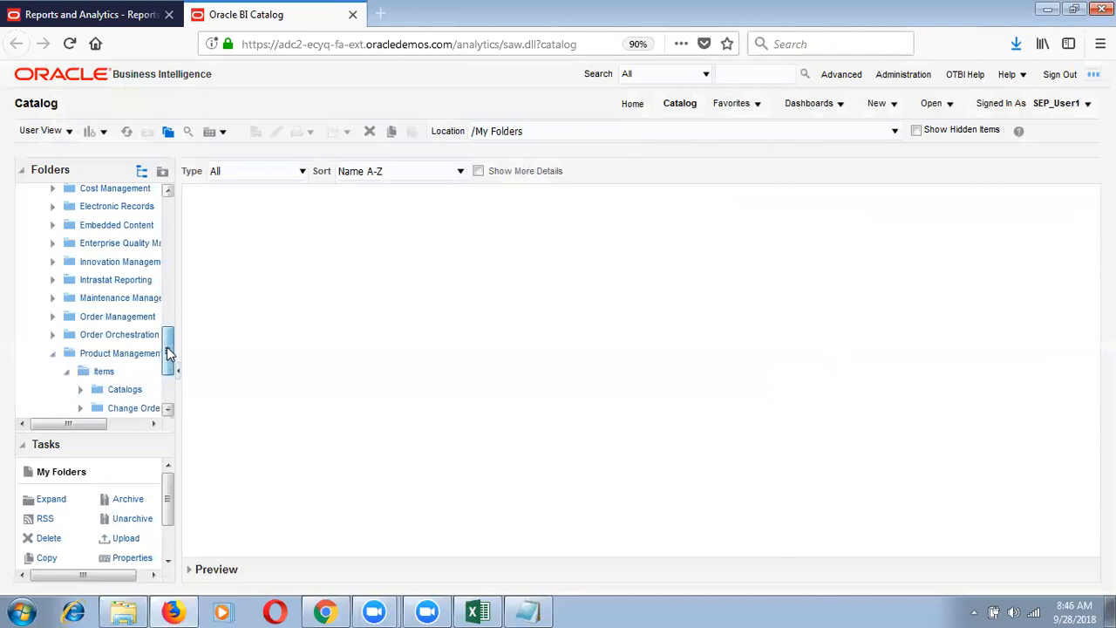
drag(167, 349, 172, 369)
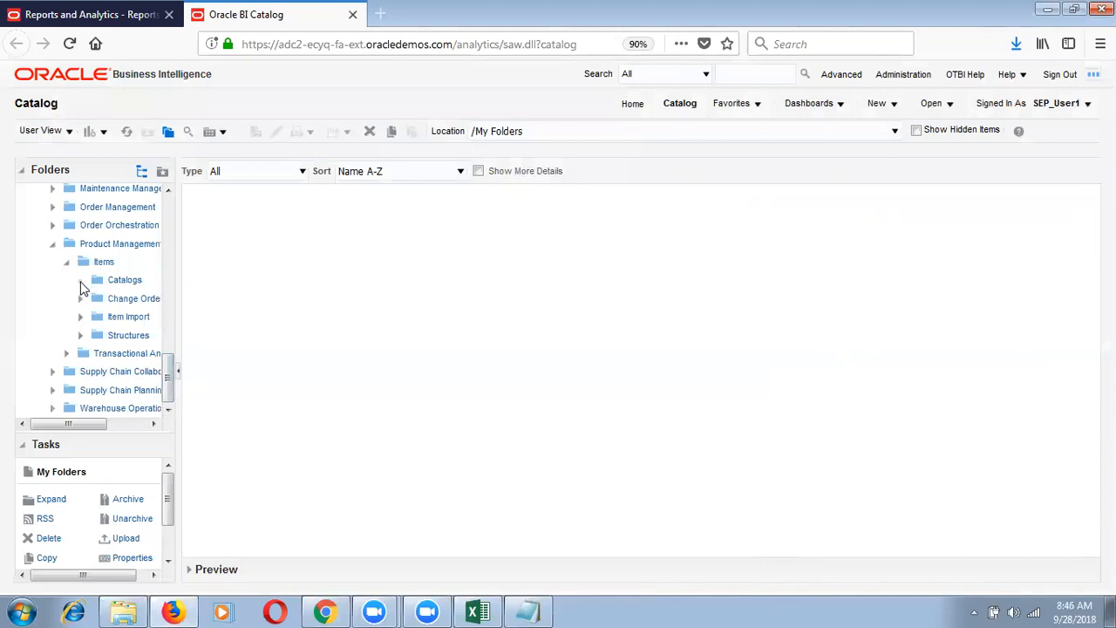
click(80, 281)
click(92, 298)
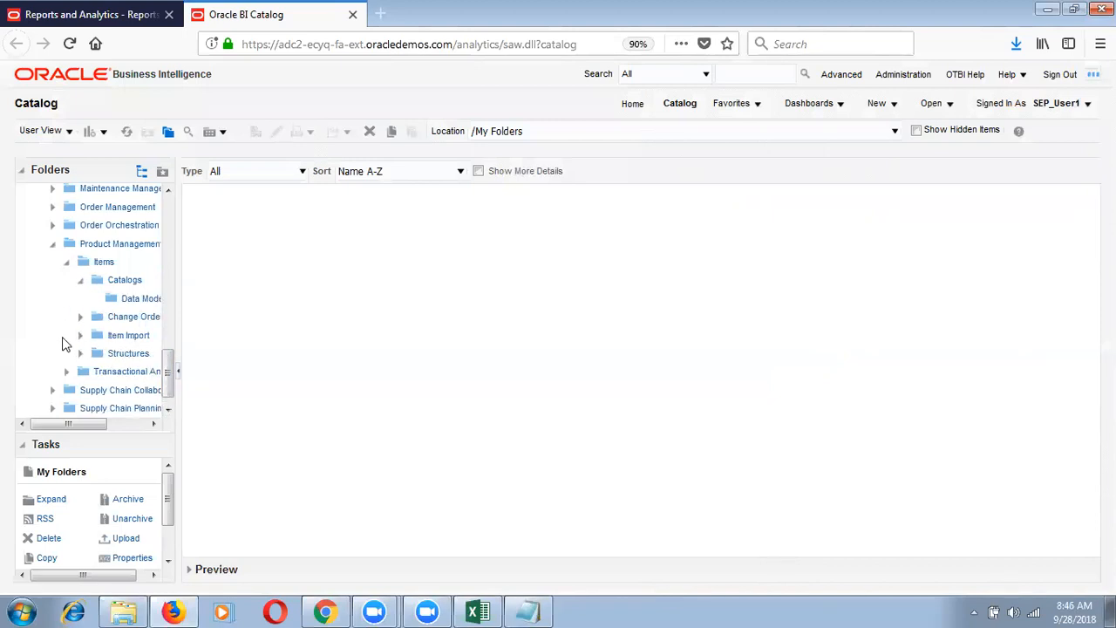
click(122, 280)
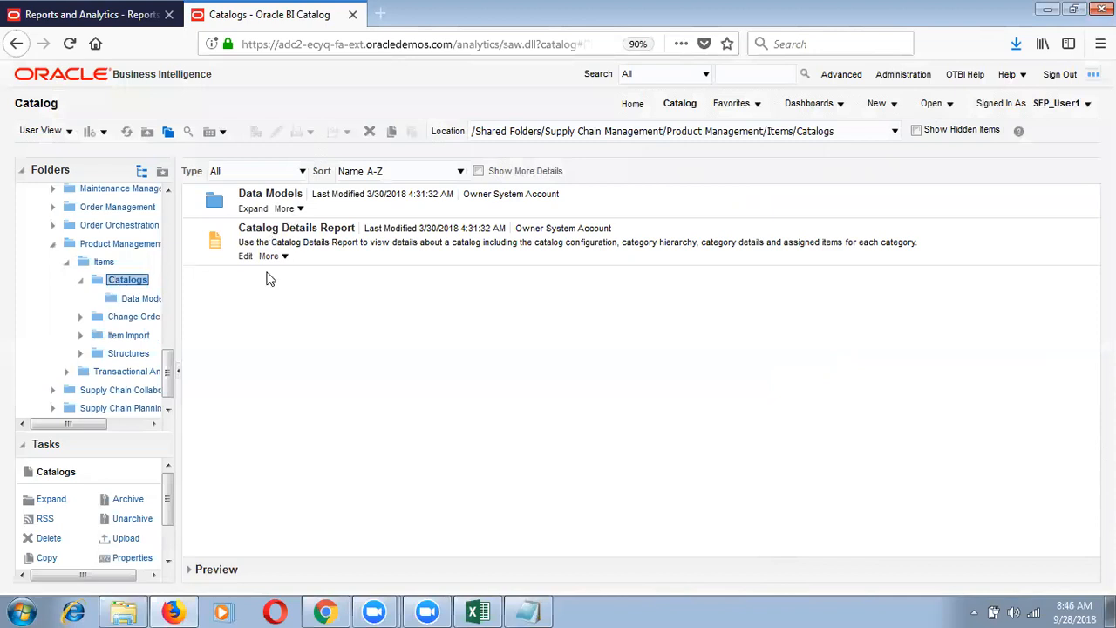
Step: Open the Catalog Details Report for editing, view its Catalog Listing layout, and close the Oracle BI page
click(271, 256)
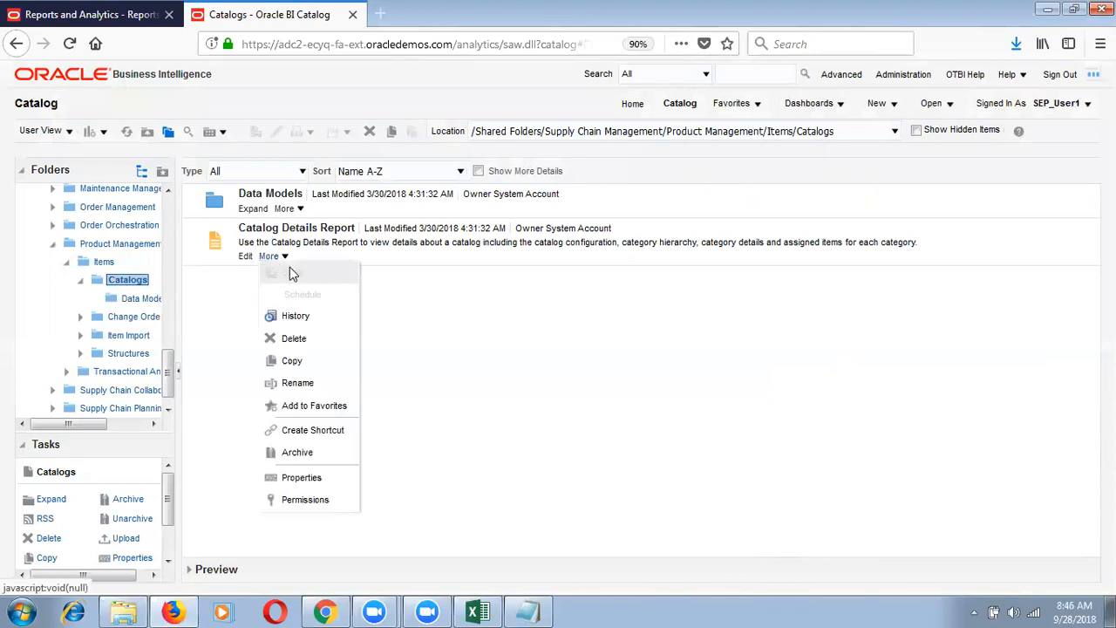
click(245, 257)
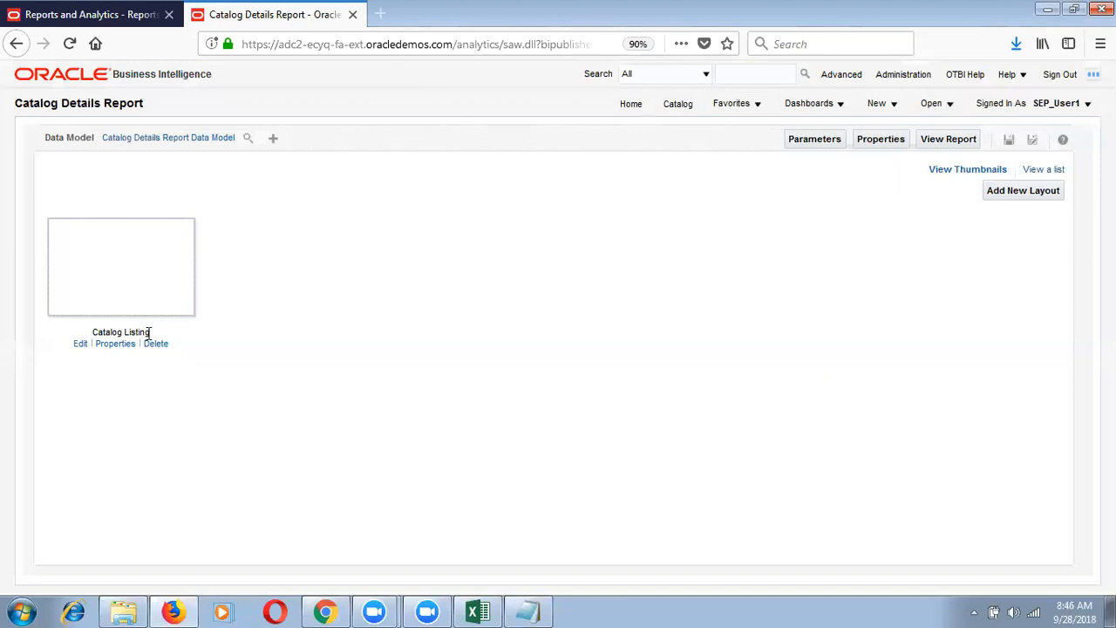
drag(147, 332, 91, 335)
click(352, 14)
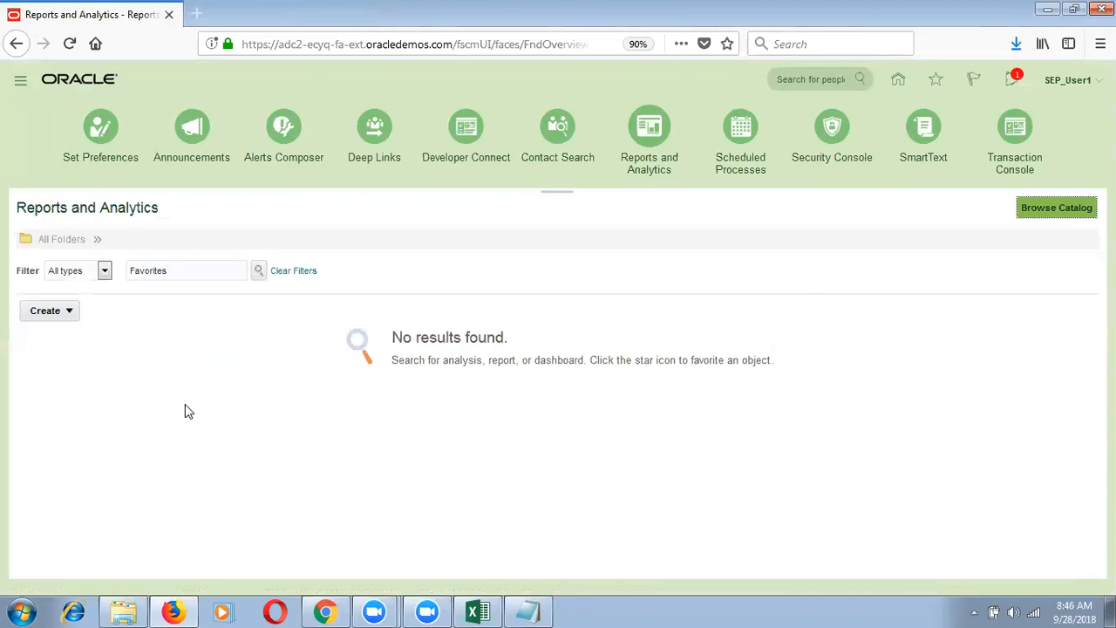
Step: Go to Product Information Management and open the Manage Items task
click(18, 88)
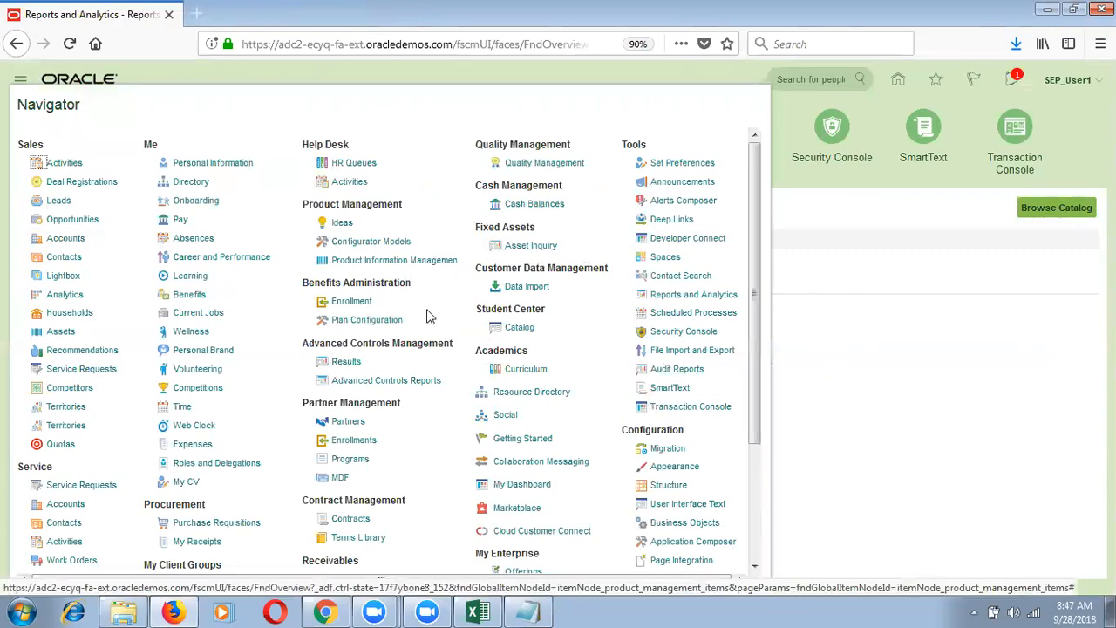
click(415, 265)
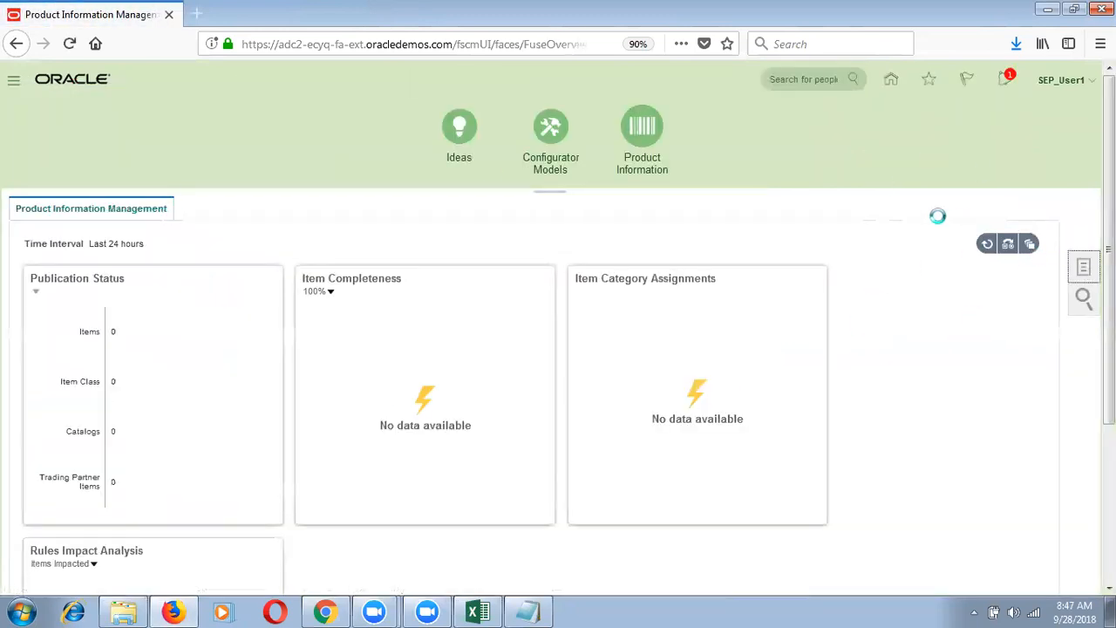
click(1084, 267)
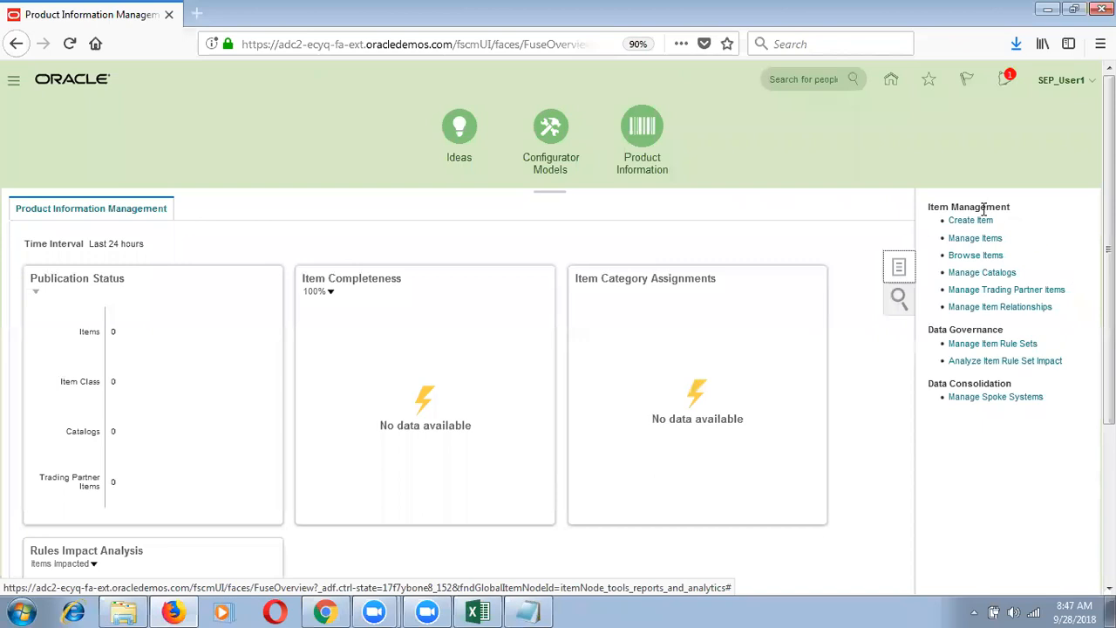
click(974, 239)
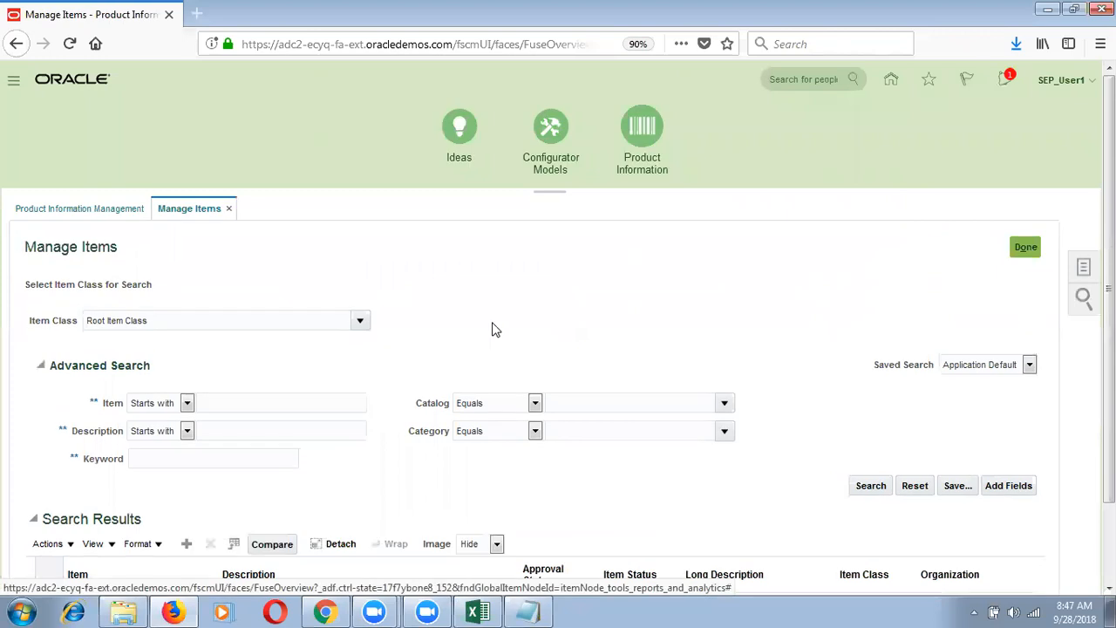
Step: Search for items whose name starts with SEP% and bring the search results into view
click(324, 396)
text(SEP%)
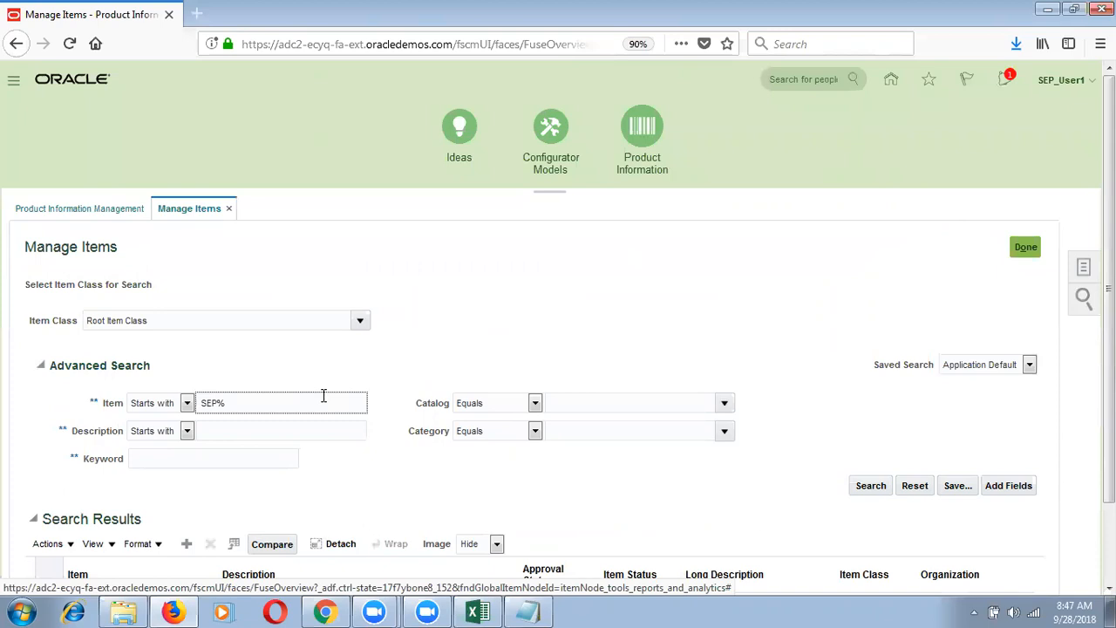
scroll(645, 451, down, 2)
key(Return)
click(238, 518)
scroll(846, 423, down, 3)
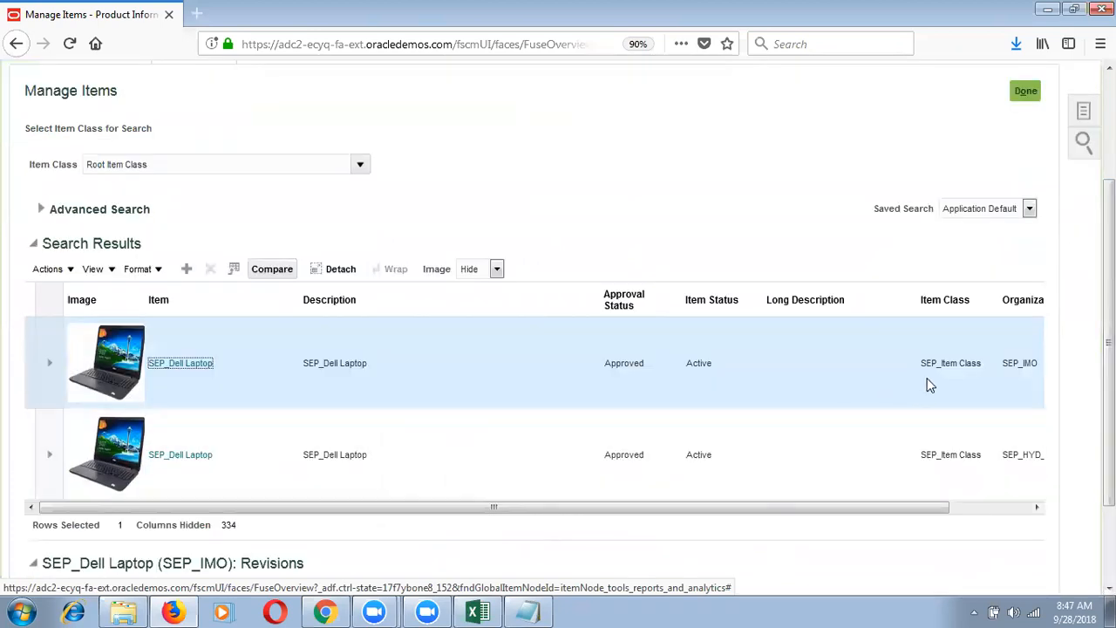
Step: Move the Organization column of the item search results to directly after the Description column
click(985, 357)
click(1002, 445)
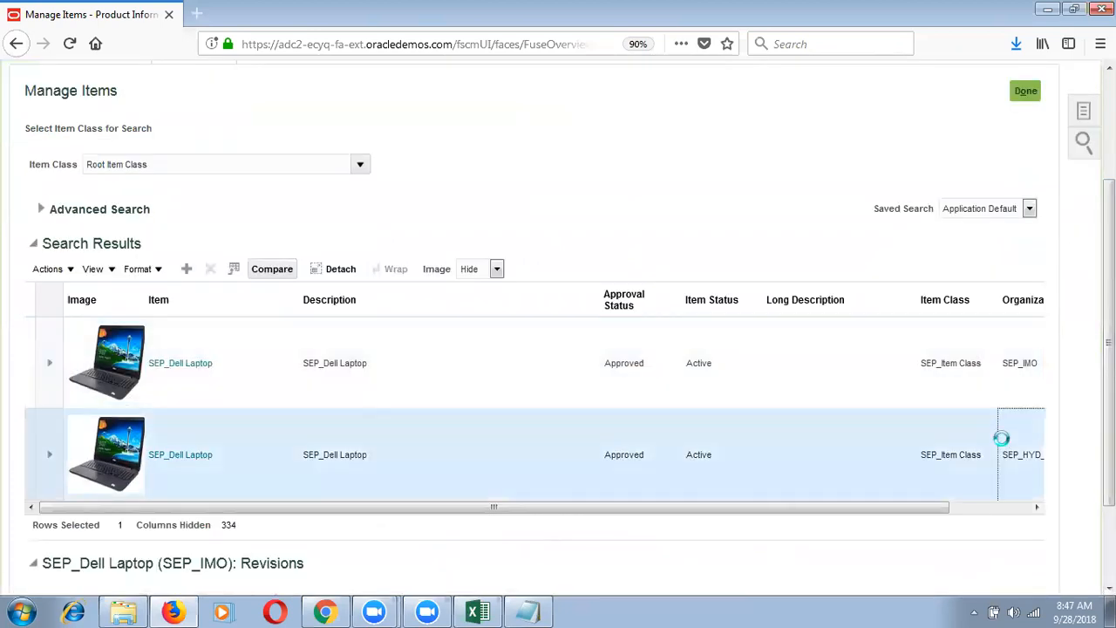
click(969, 510)
drag(966, 297, 594, 299)
drag(735, 282, 603, 274)
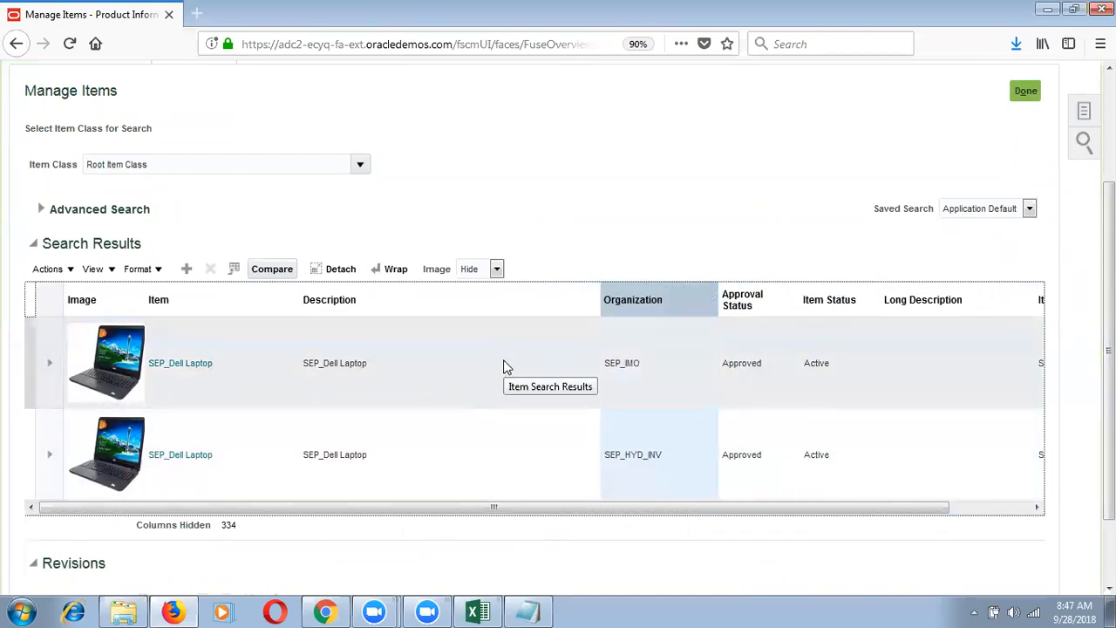
Step: Compare the SEP_Dell Laptop rows for the organizations SEP_IMO and SEP_HYD_INV
click(503, 361)
click(645, 393)
click(611, 448)
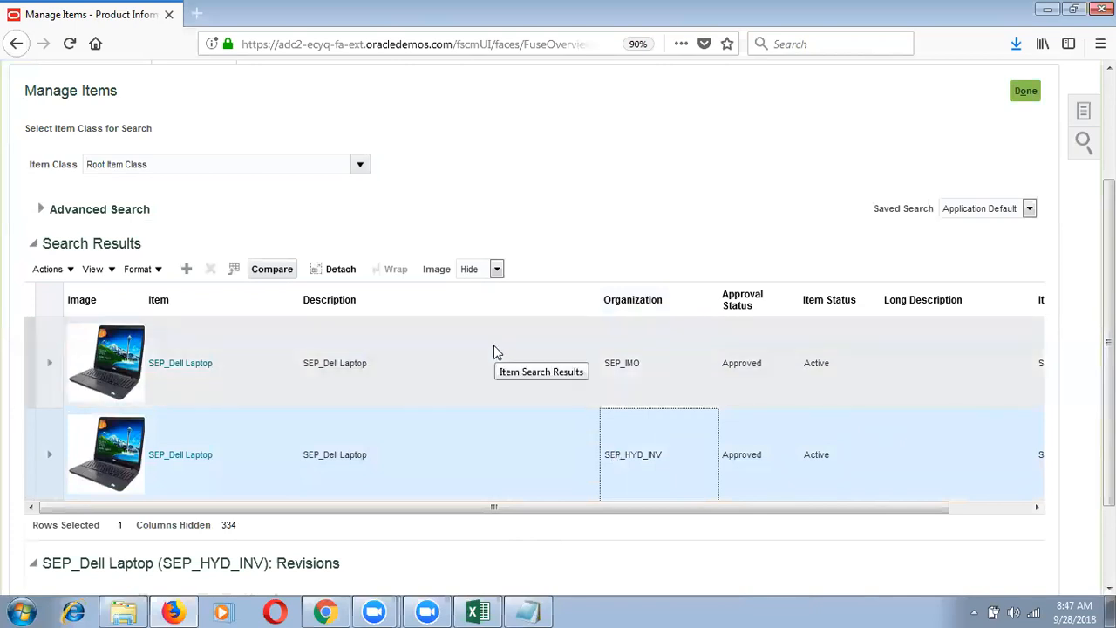
click(494, 349)
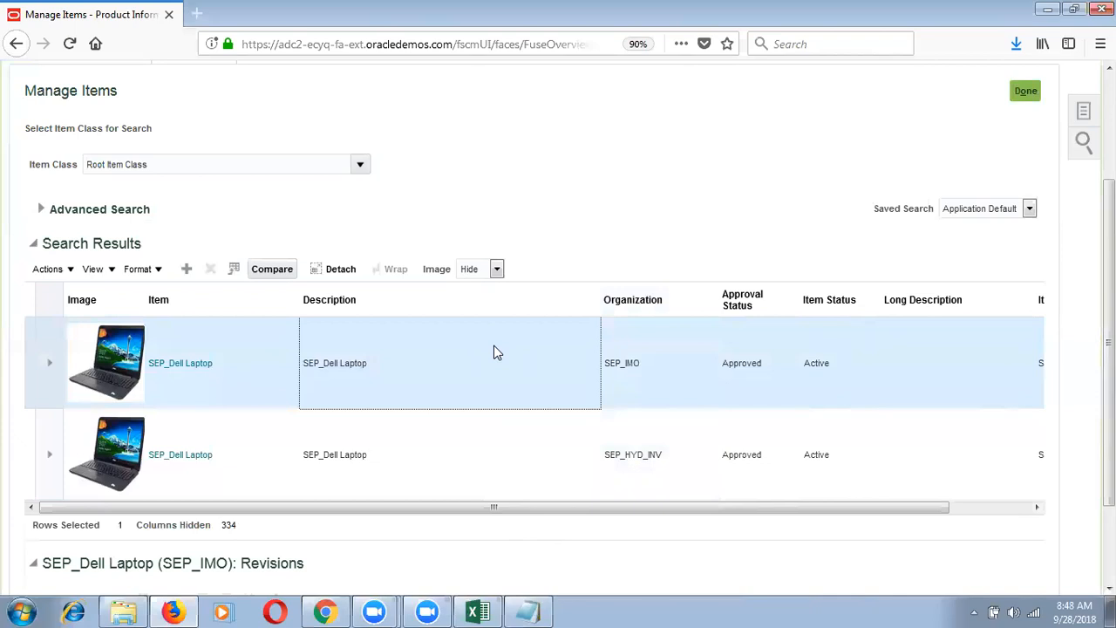
Step: Open the SEP_Dell Laptop item of organization SEP_IMO and show its category assignments
click(183, 364)
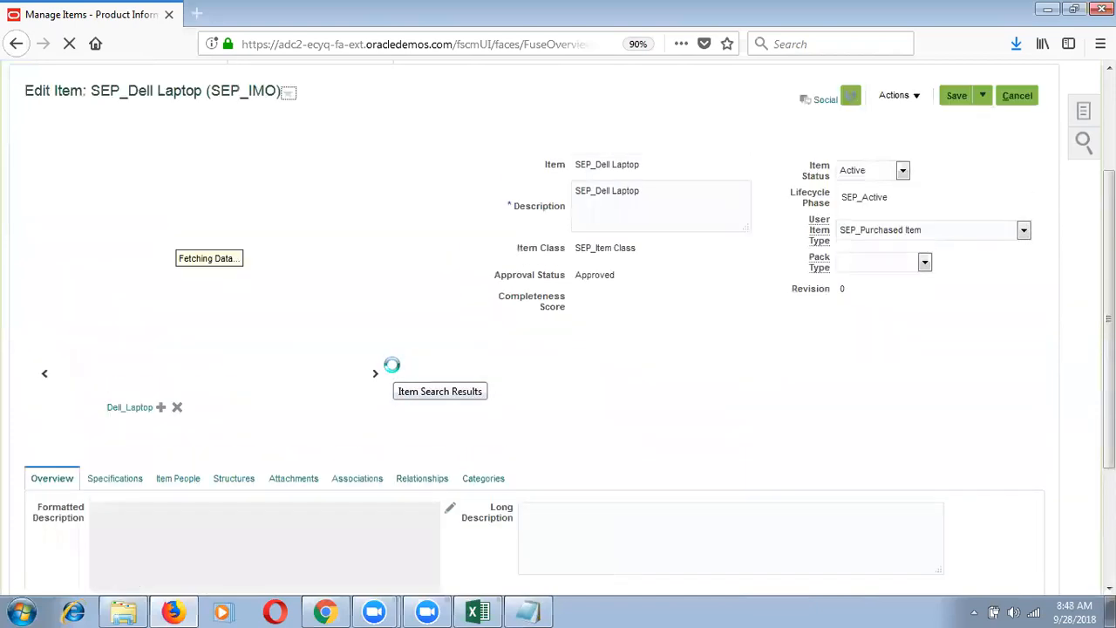
click(477, 482)
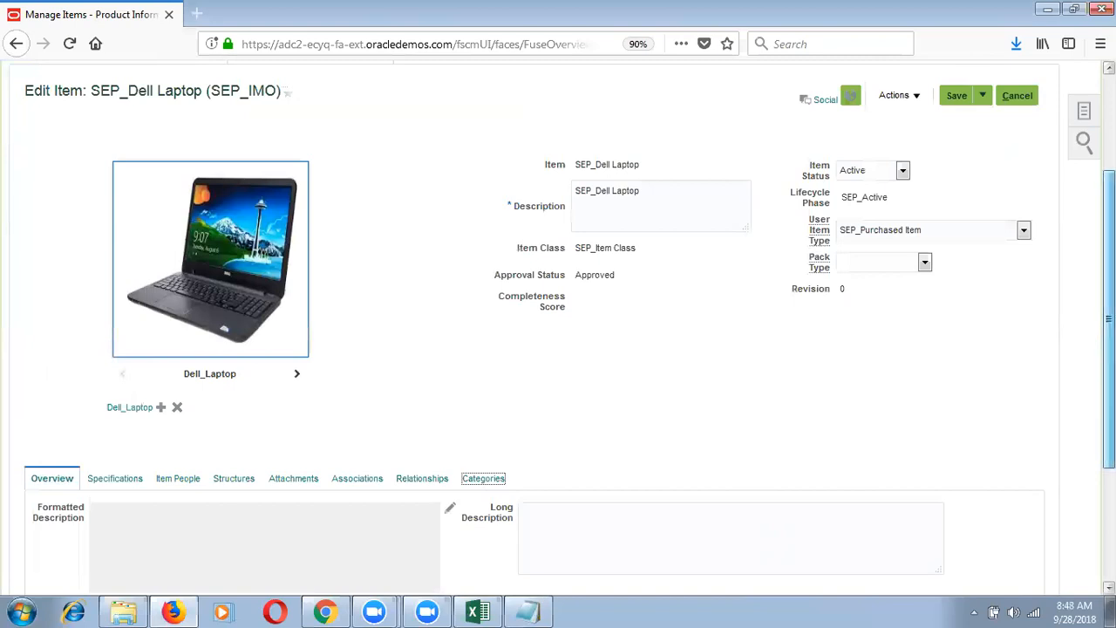
drag(1109, 323, 1109, 434)
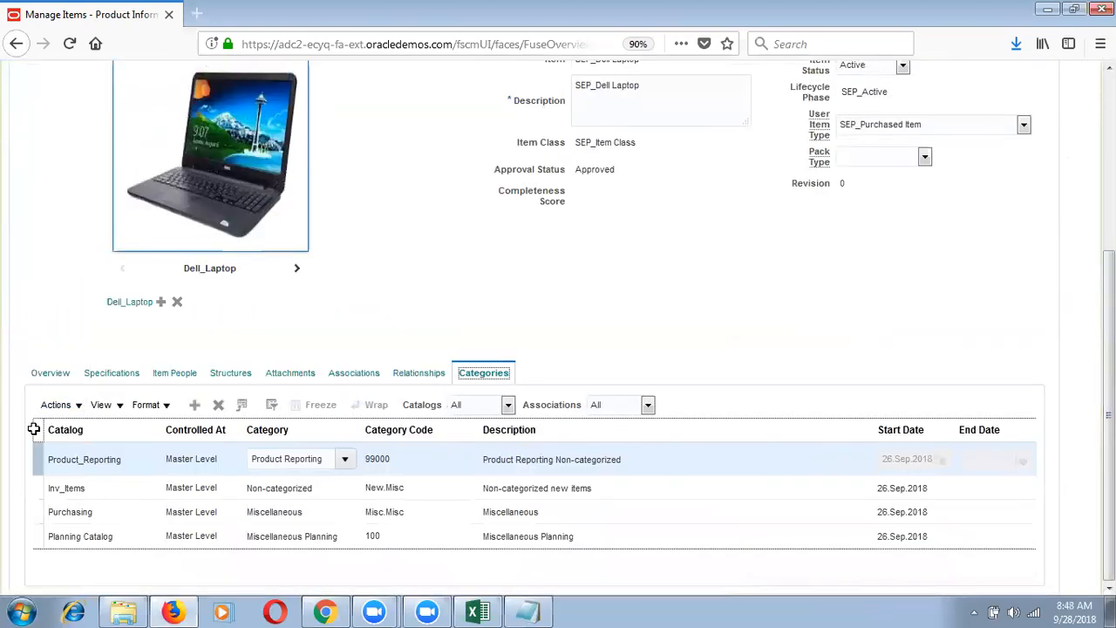
click(71, 469)
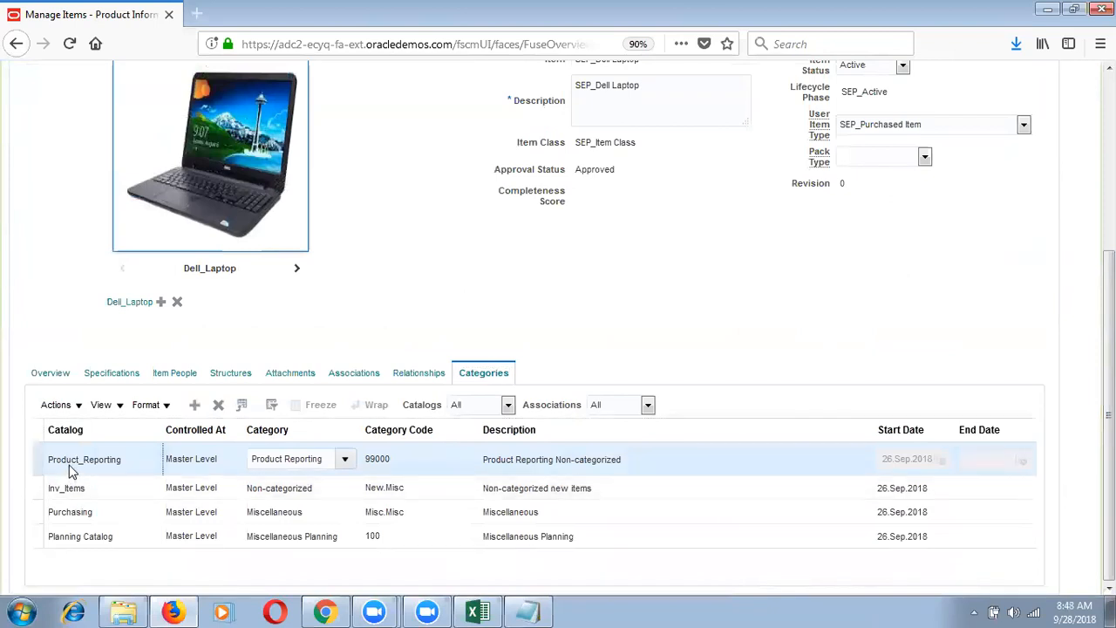
Step: Add a category assignment to the item, finding SEP_Laptop Catalog with SEP% and using SEP_Dell Category
click(196, 406)
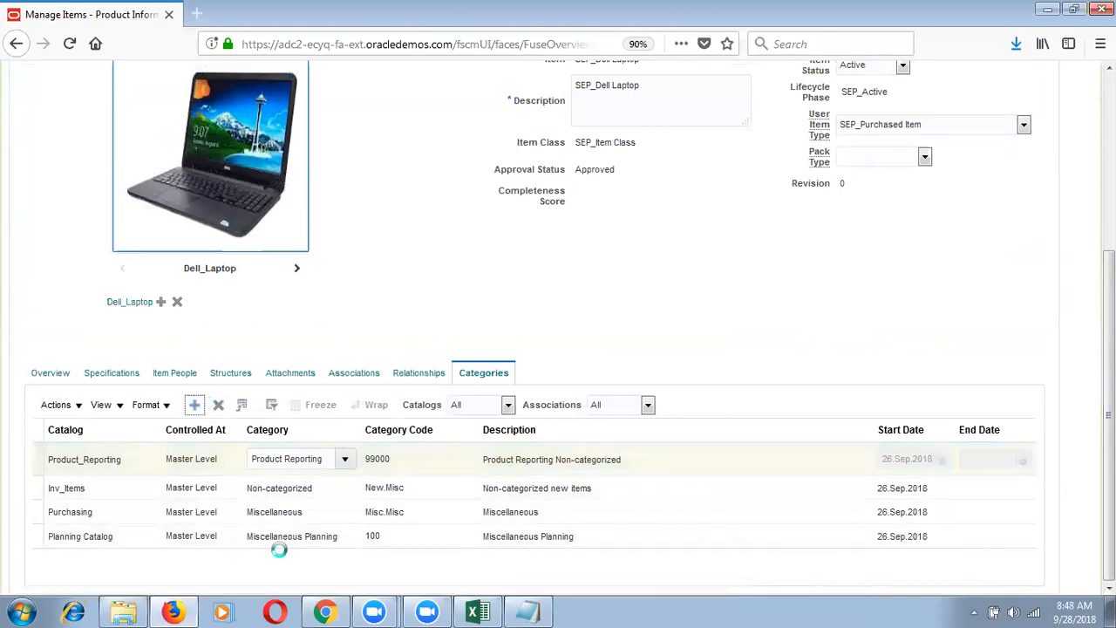
click(147, 460)
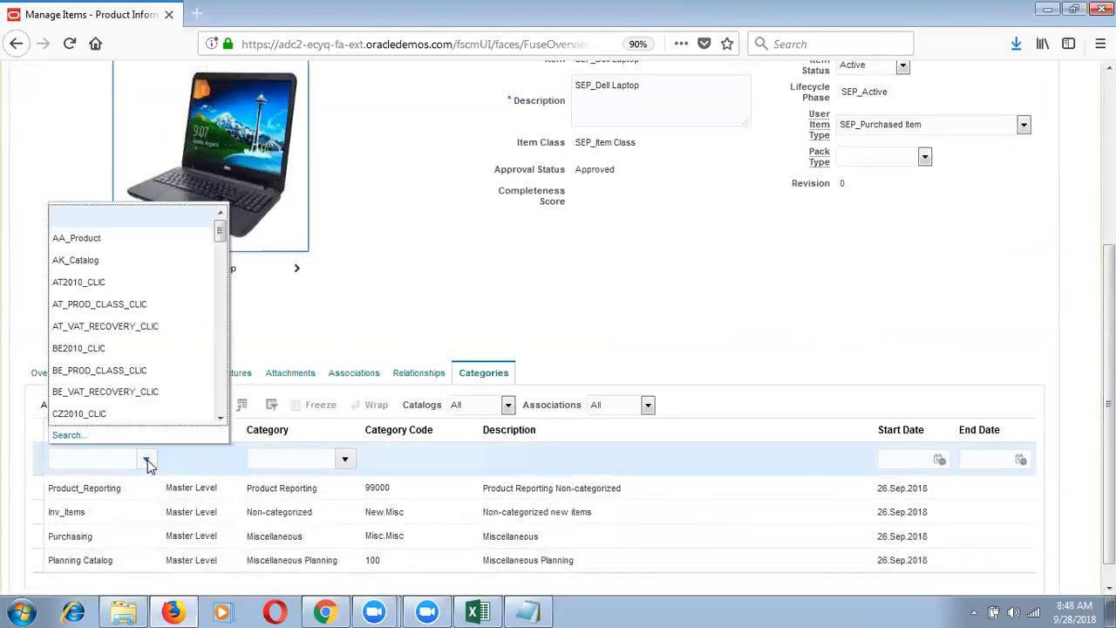
click(74, 432)
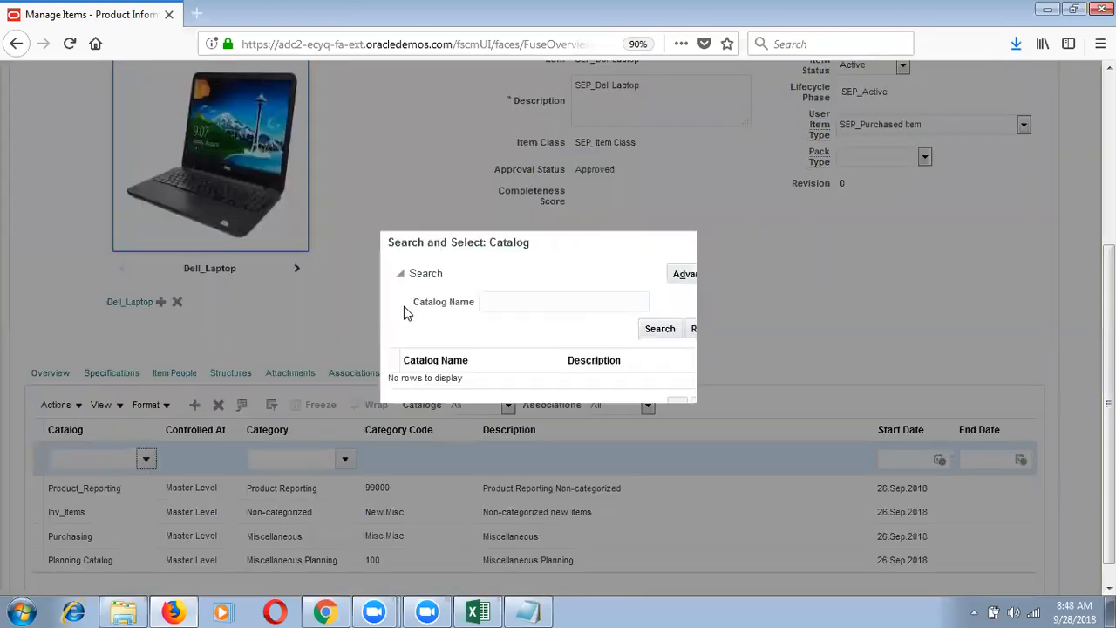
click(498, 300)
text(SEP%)
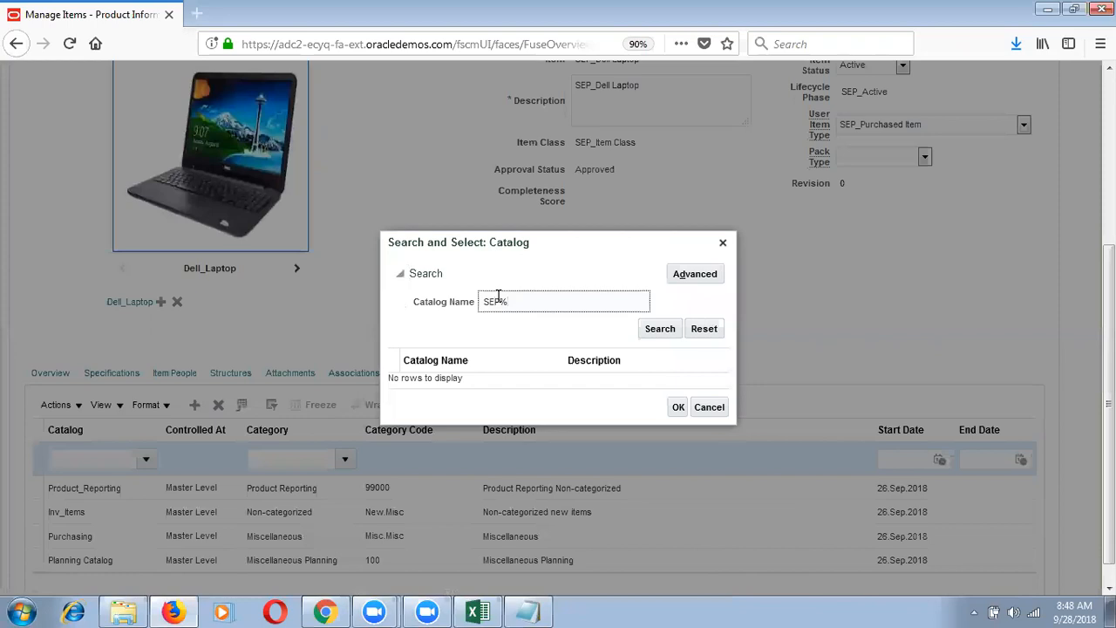
click(486, 382)
click(678, 414)
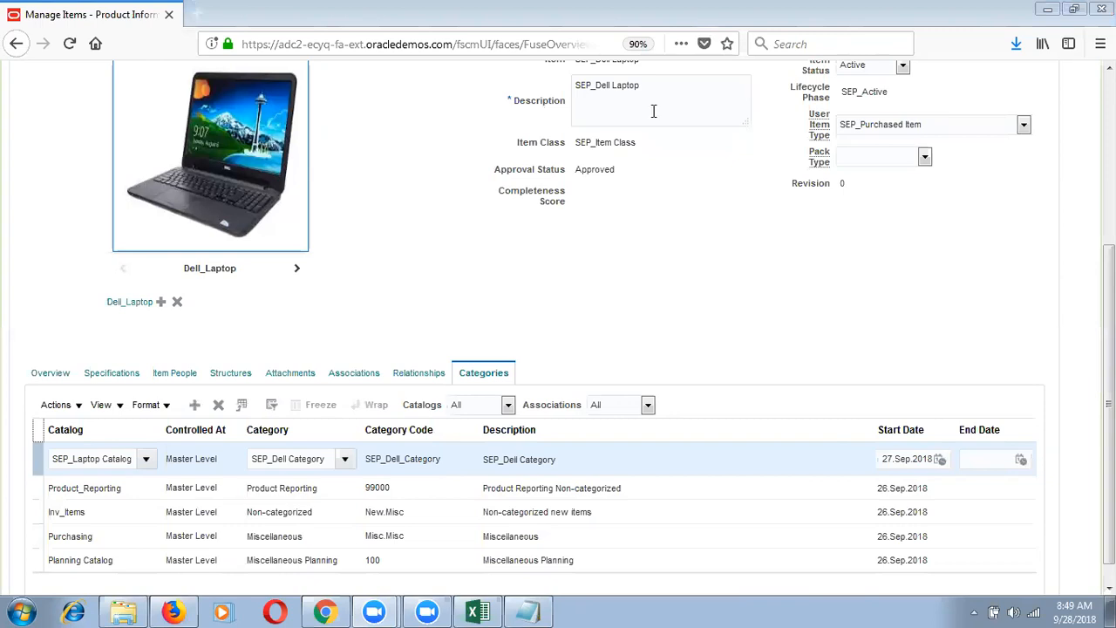
Step: Save the item and check the control level of the SEP_Laptop Catalog assignment
click(518, 463)
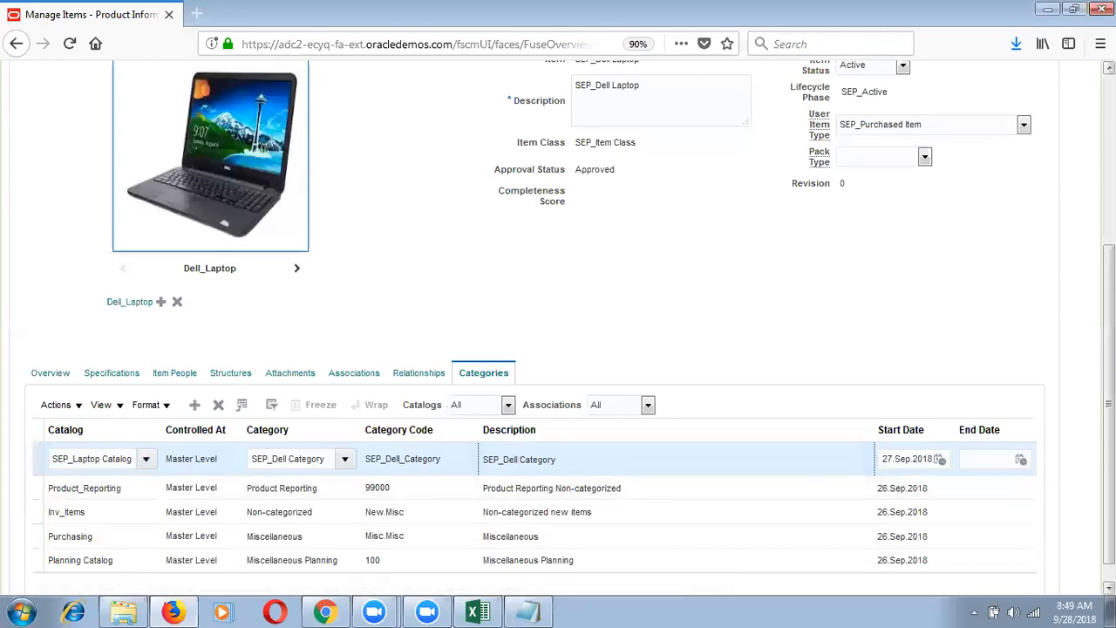
scroll(969, 219, up, 3)
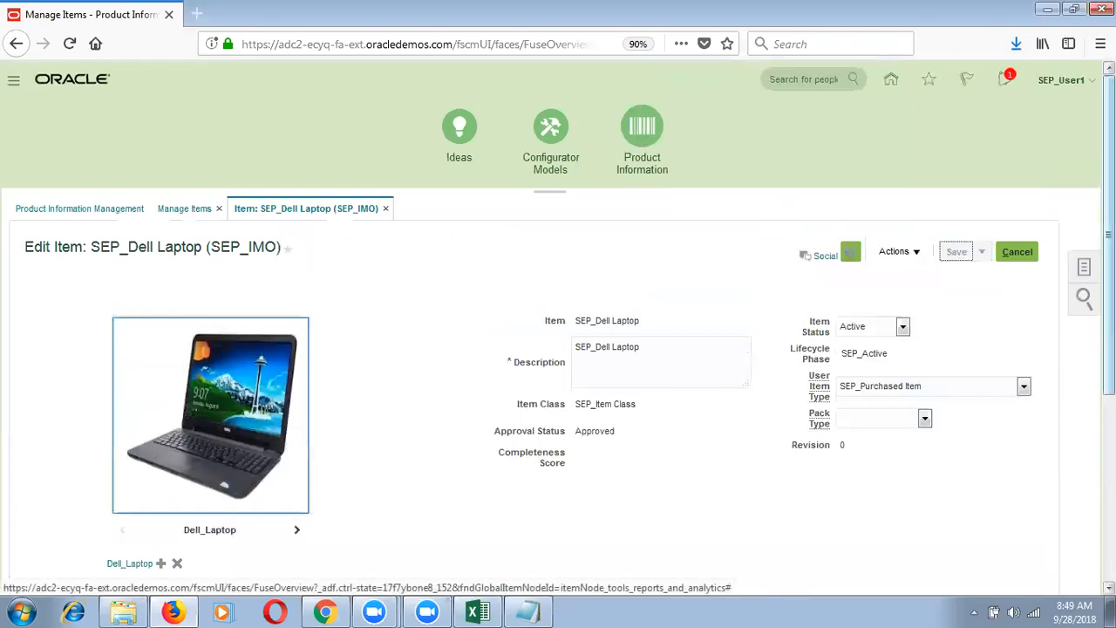
scroll(171, 515, down, 3)
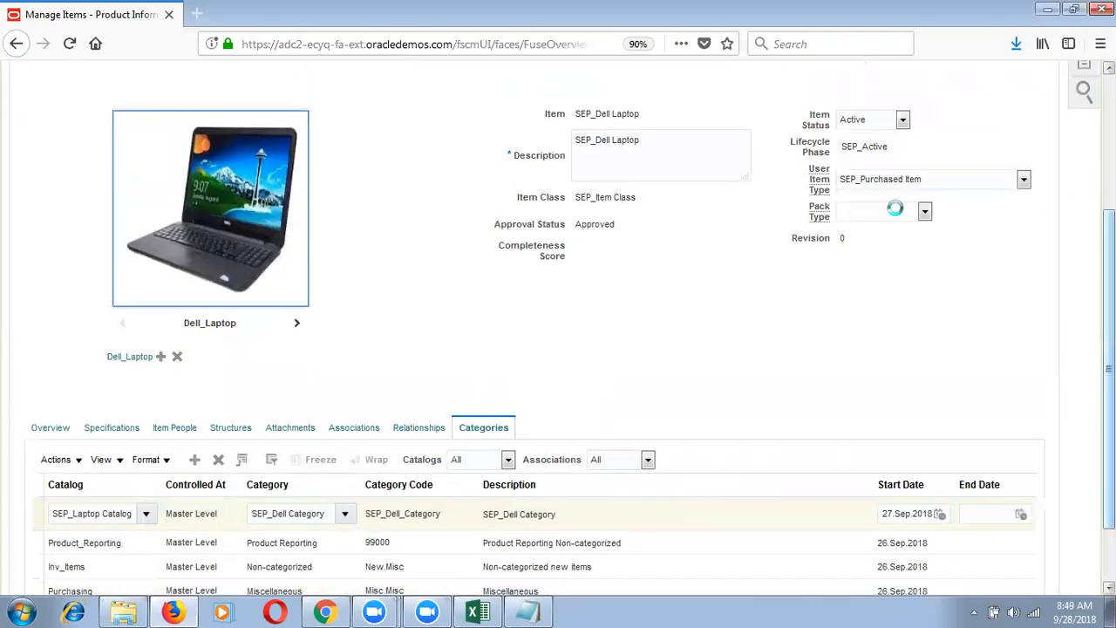
click(171, 515)
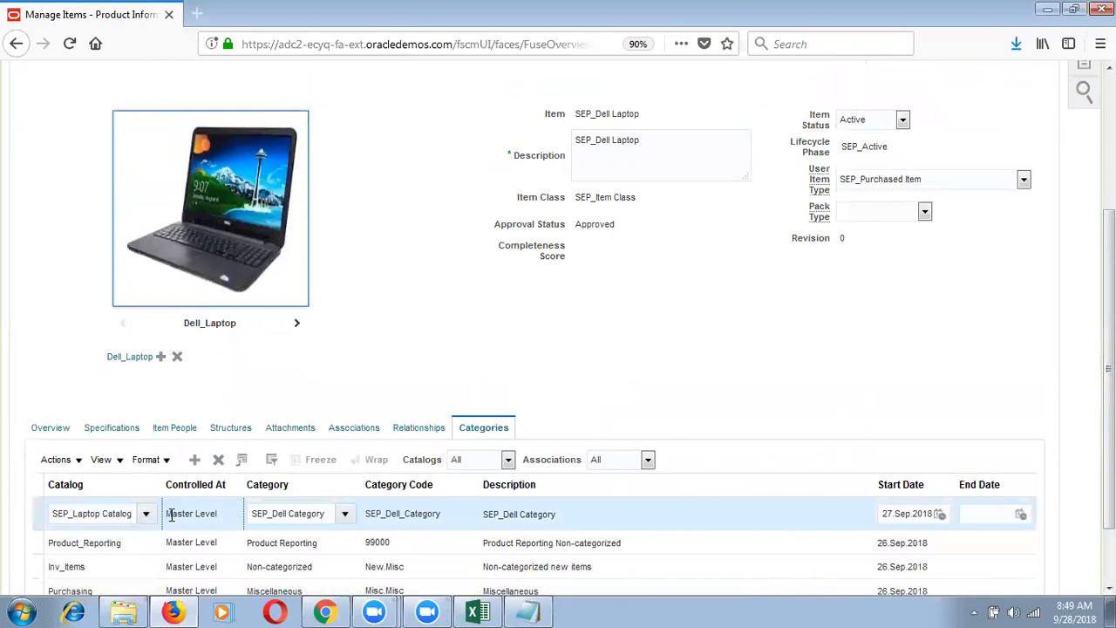
Step: Save and close the SEP_Dell Laptop item of organization SEP_IMO
click(355, 428)
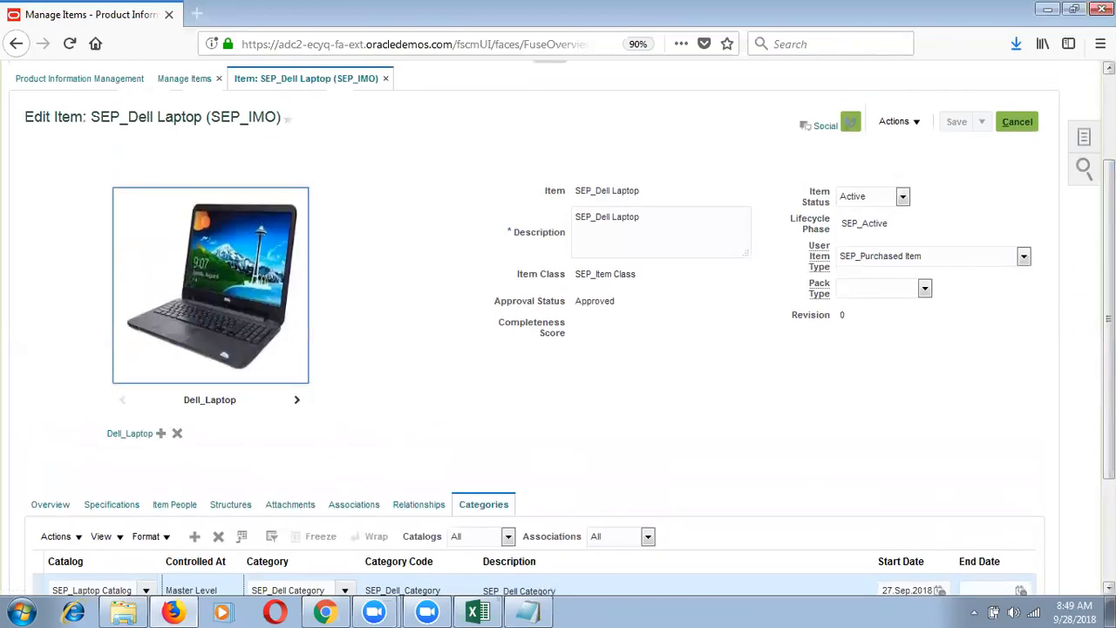
click(983, 121)
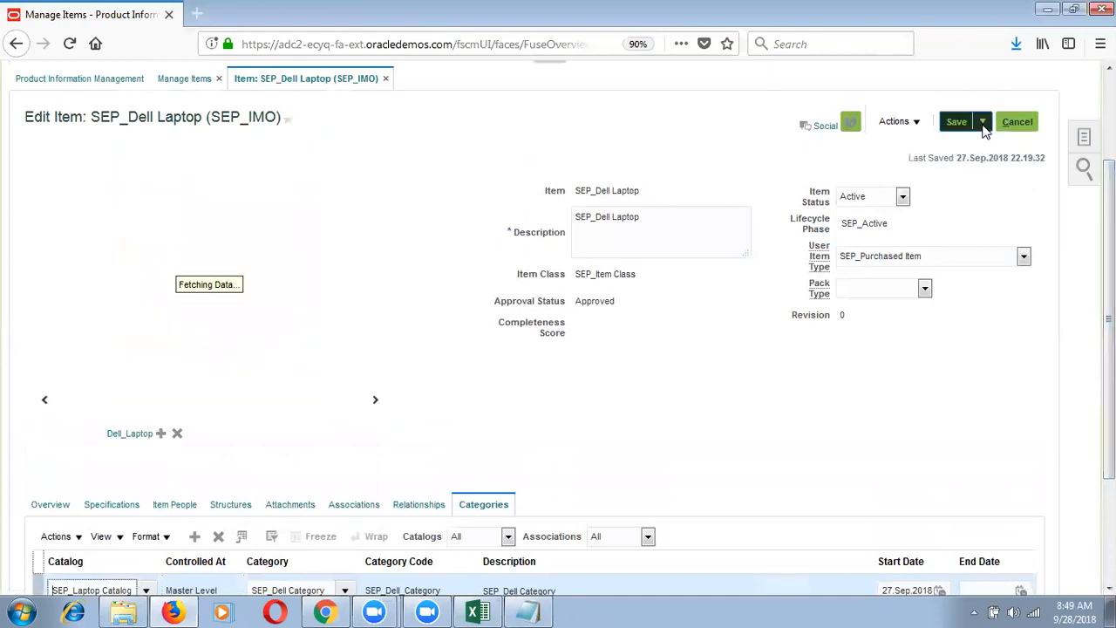
click(1009, 146)
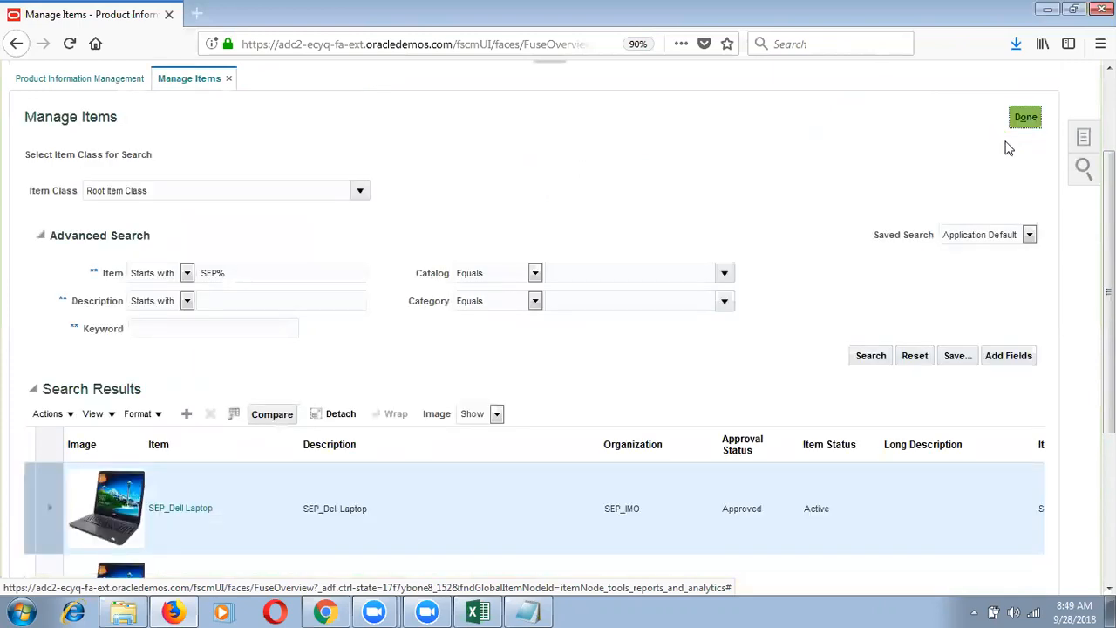
Step: Open the SEP_Dell Laptop item of organization SEP_HYD_INV and check its SEP_Laptop Catalog category assignment and control level
drag(1110, 232, 1109, 355)
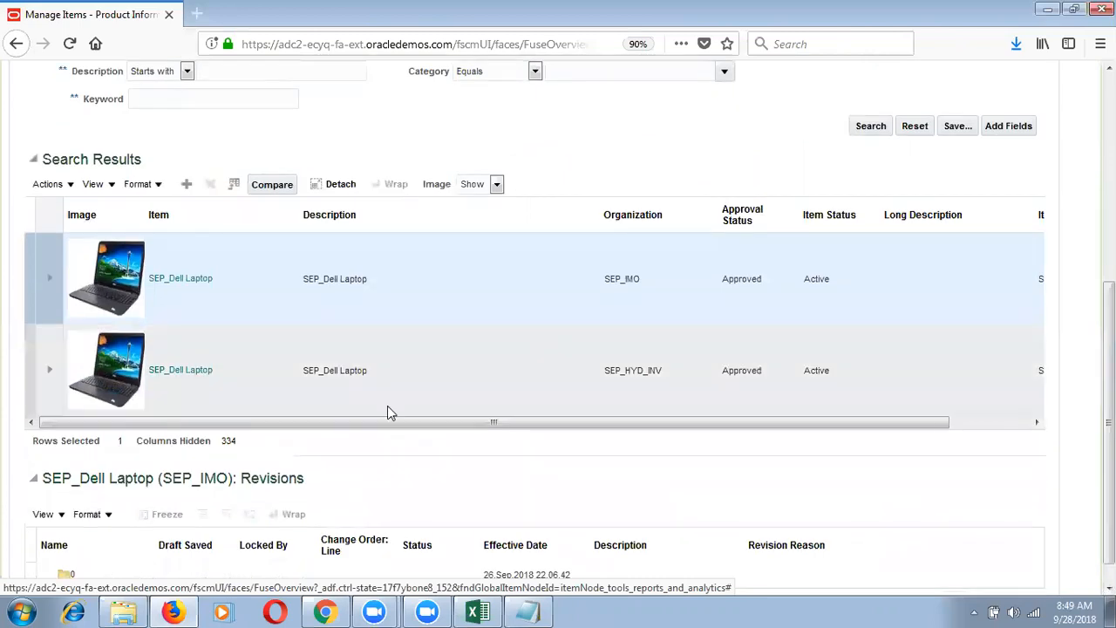
click(204, 373)
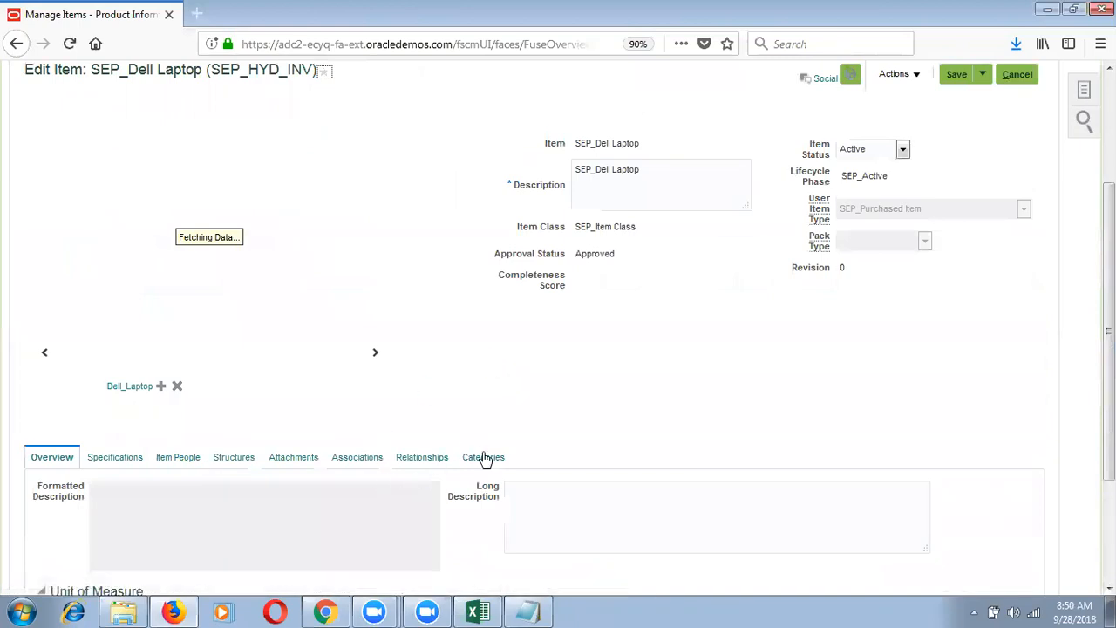
click(485, 459)
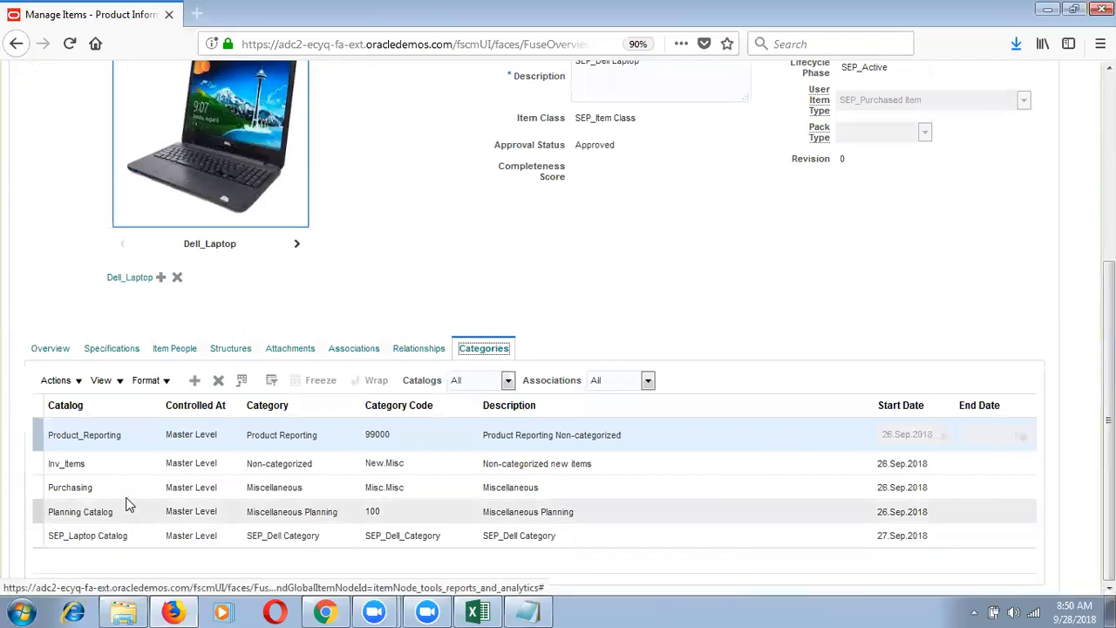
click(119, 536)
click(334, 541)
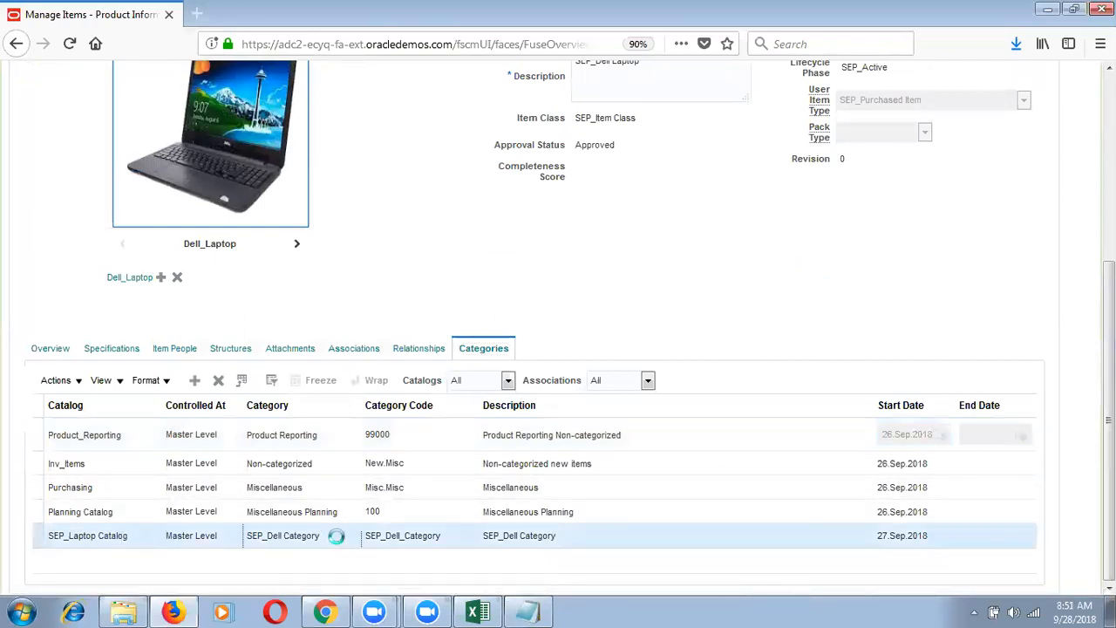
click(224, 405)
Step: Save and close the SEP_Dell Laptop item of organization SEP_HYD_INV
scroll(558, 322, up, 6)
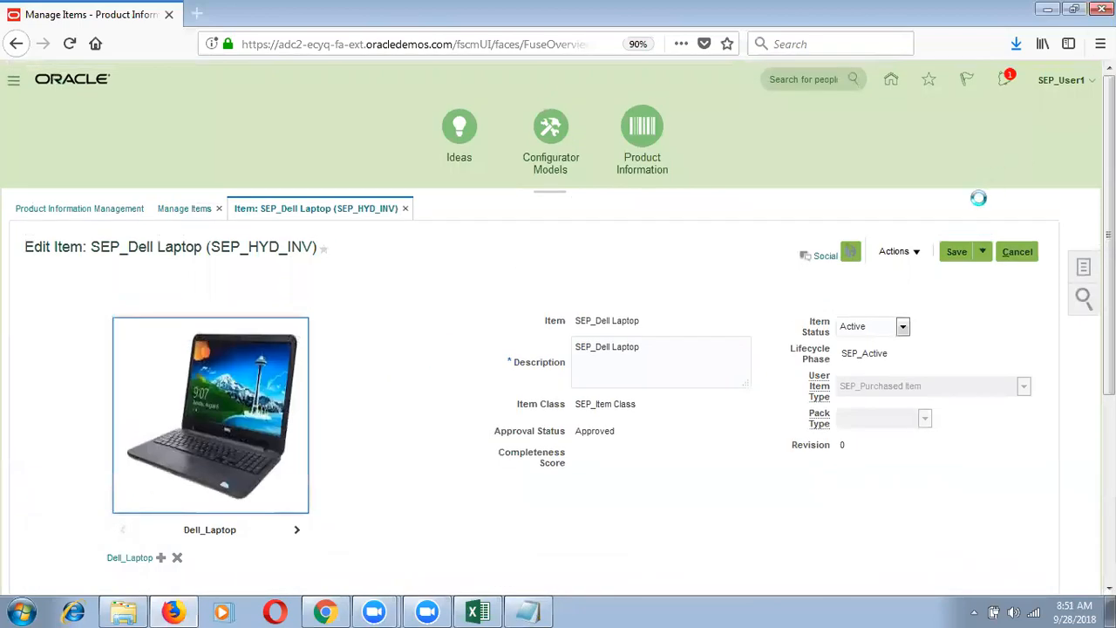
click(989, 250)
click(993, 274)
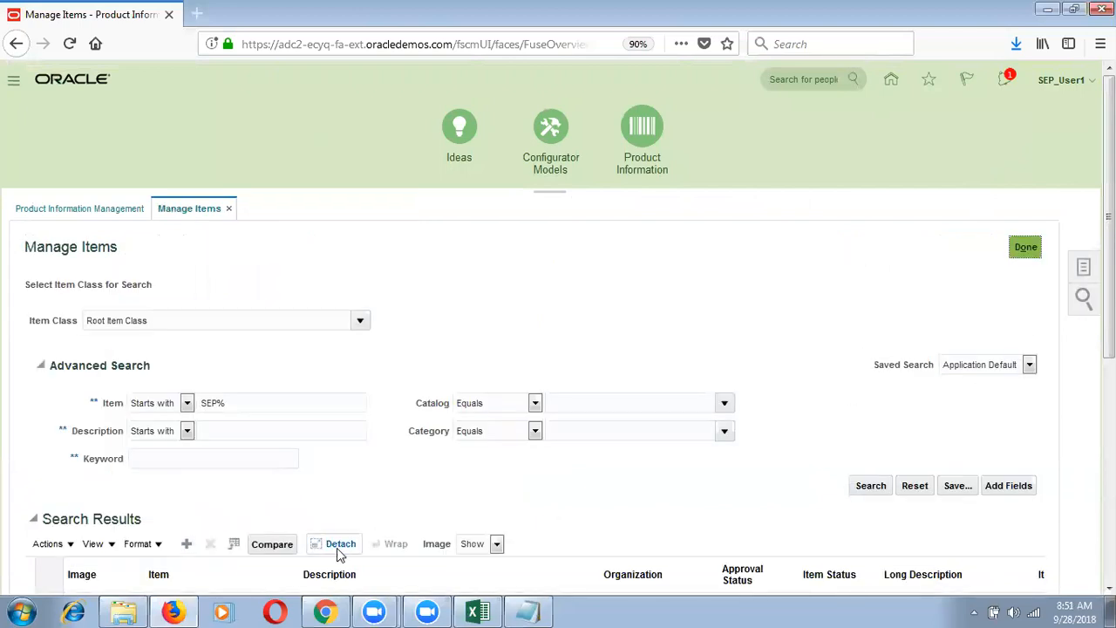
Step: Start a new item in organization SEP_IMO with item class SEP_Item Class and the SEP_Purchased Item template
click(186, 544)
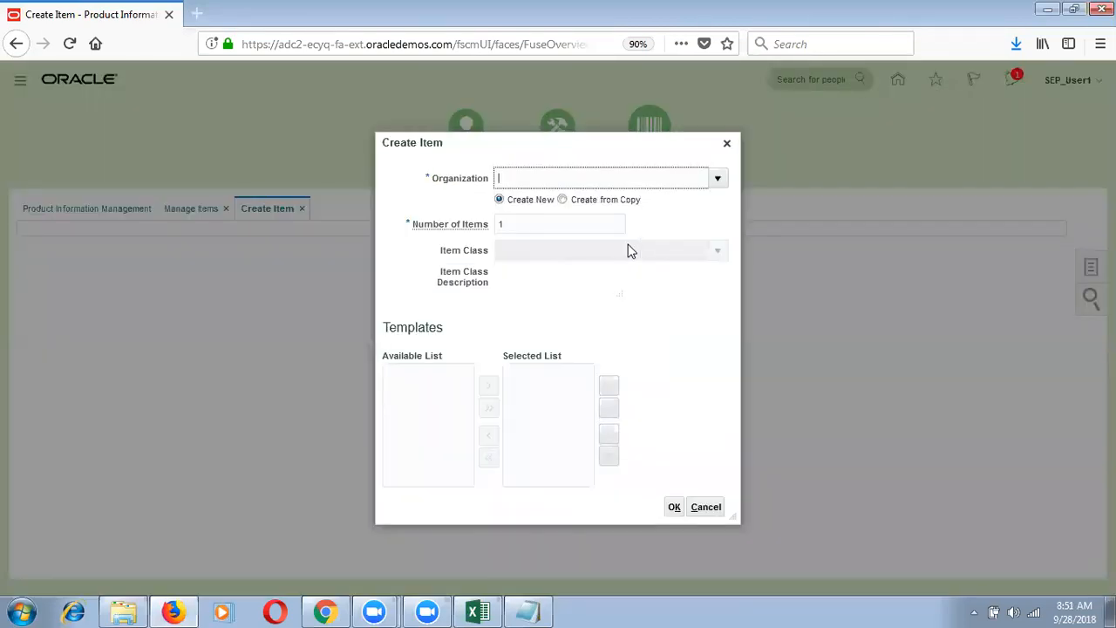
text(SEP)
click(539, 209)
click(536, 252)
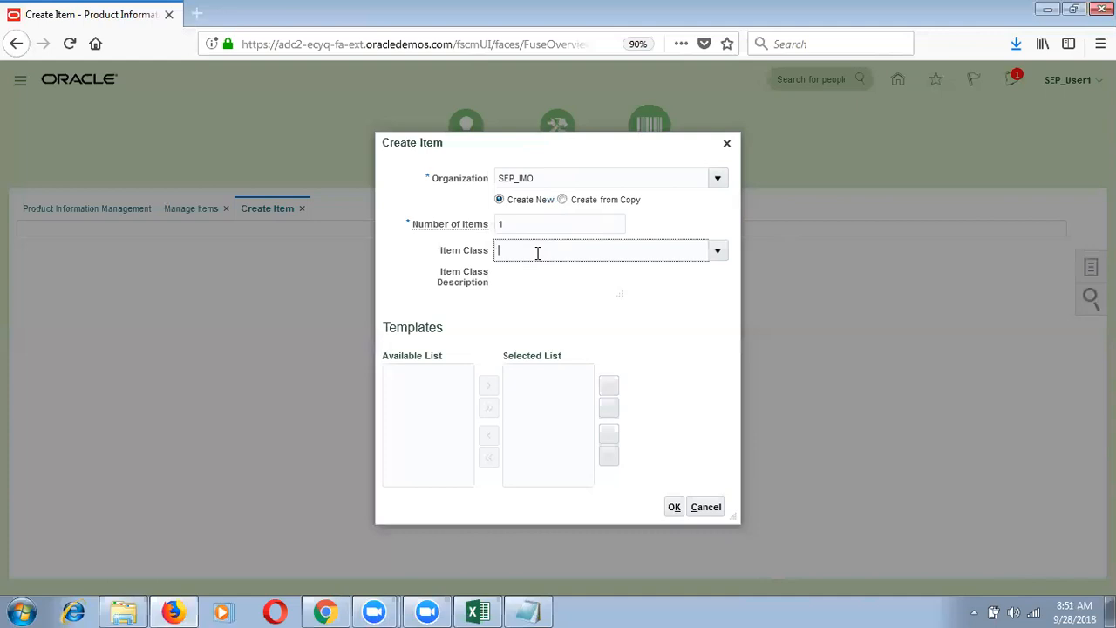
text(SEP)
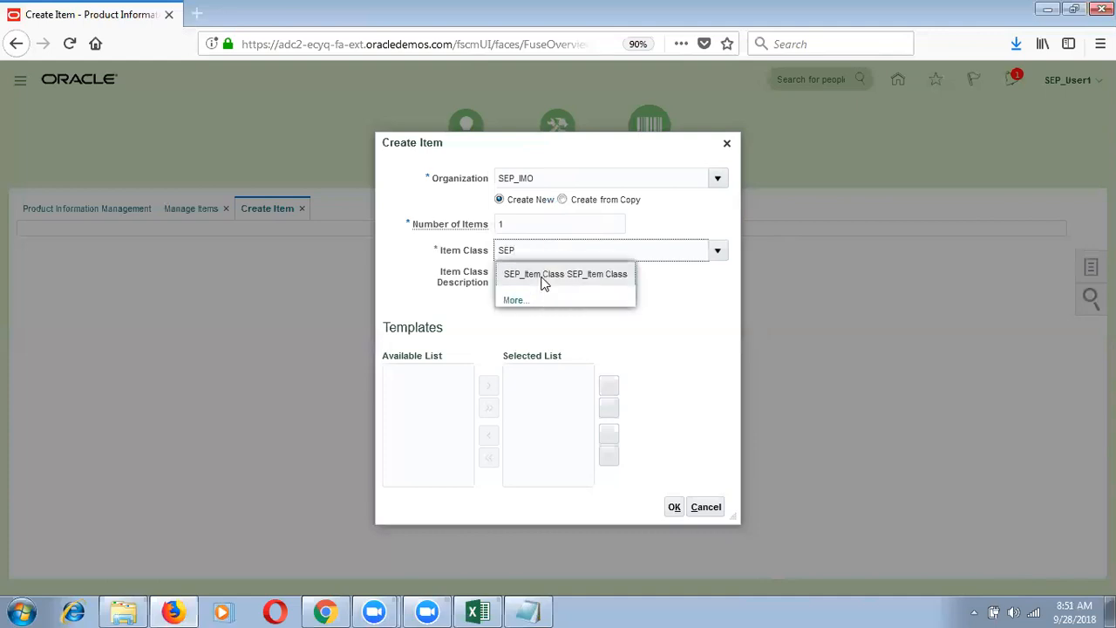
click(543, 276)
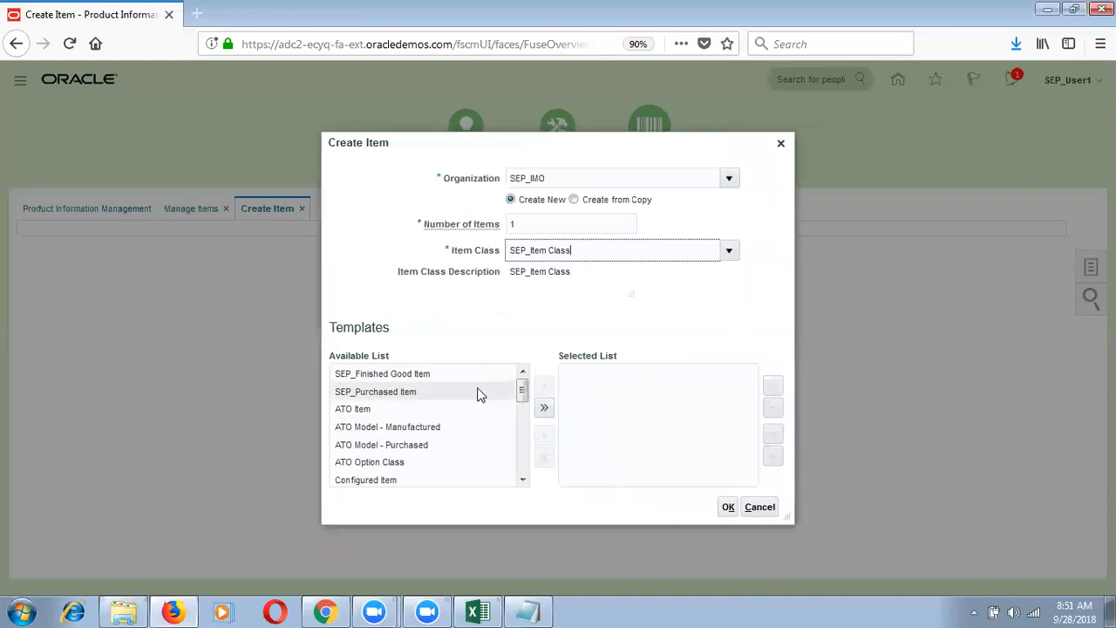
click(480, 393)
click(543, 386)
click(729, 508)
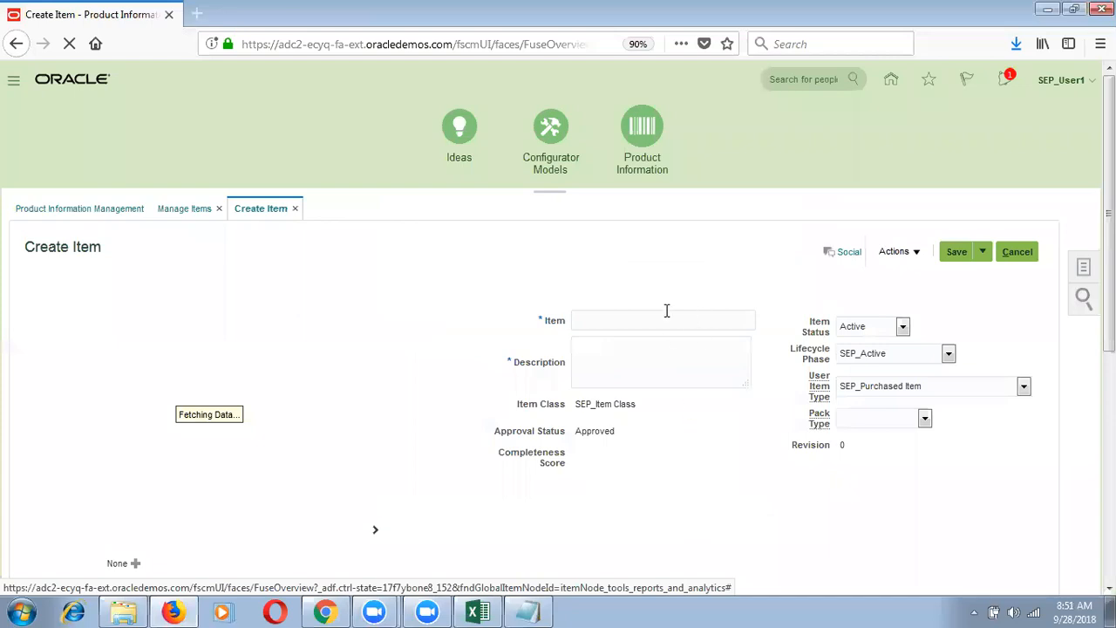
Step: Enter SEP_HP Laptop as both the name and the description of the new item
click(668, 321)
text(S)
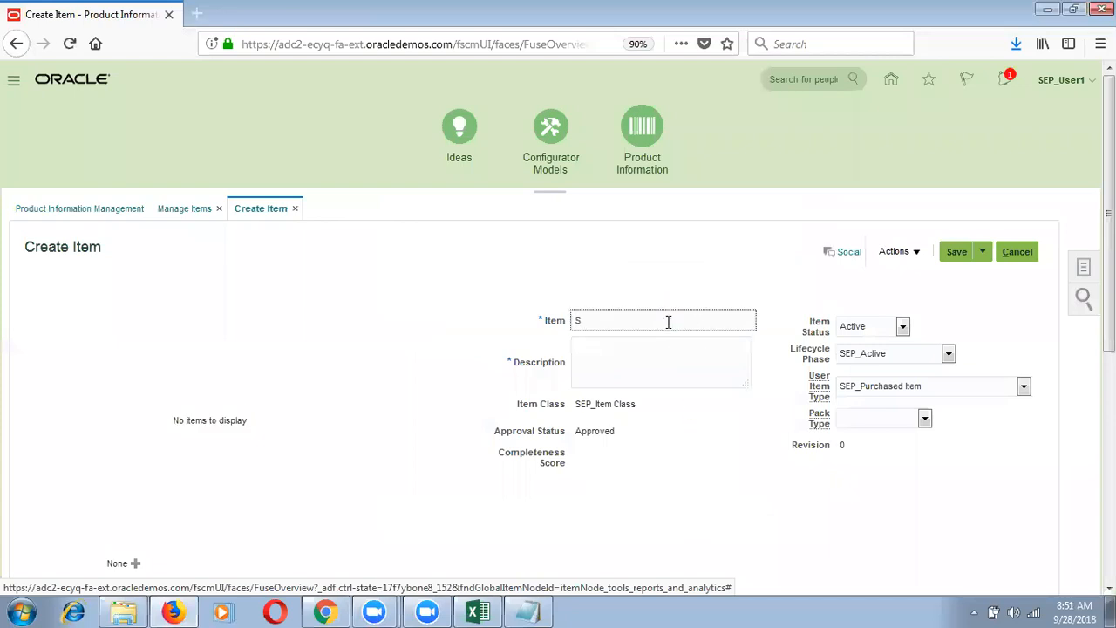
text(EP_HP C)
text(aptop)
key(ctrl+a)
key(ctrl+c)
key(Tab)
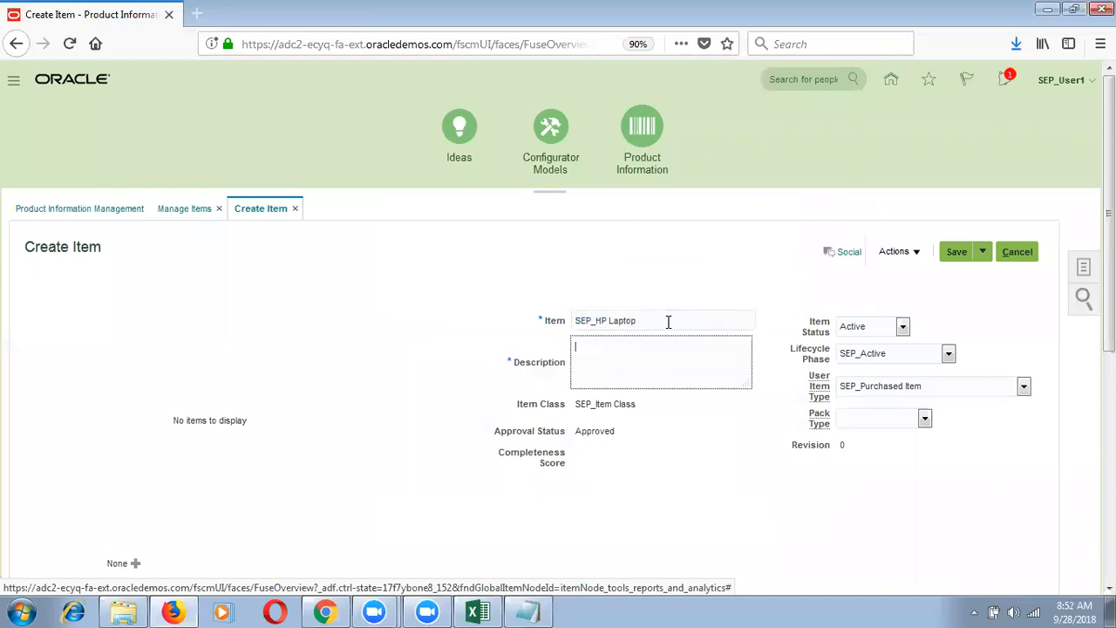
key(ctrl+v)
Step: Associate the new item with the organization SEP_HYD_INV
scroll(444, 553, down, 3)
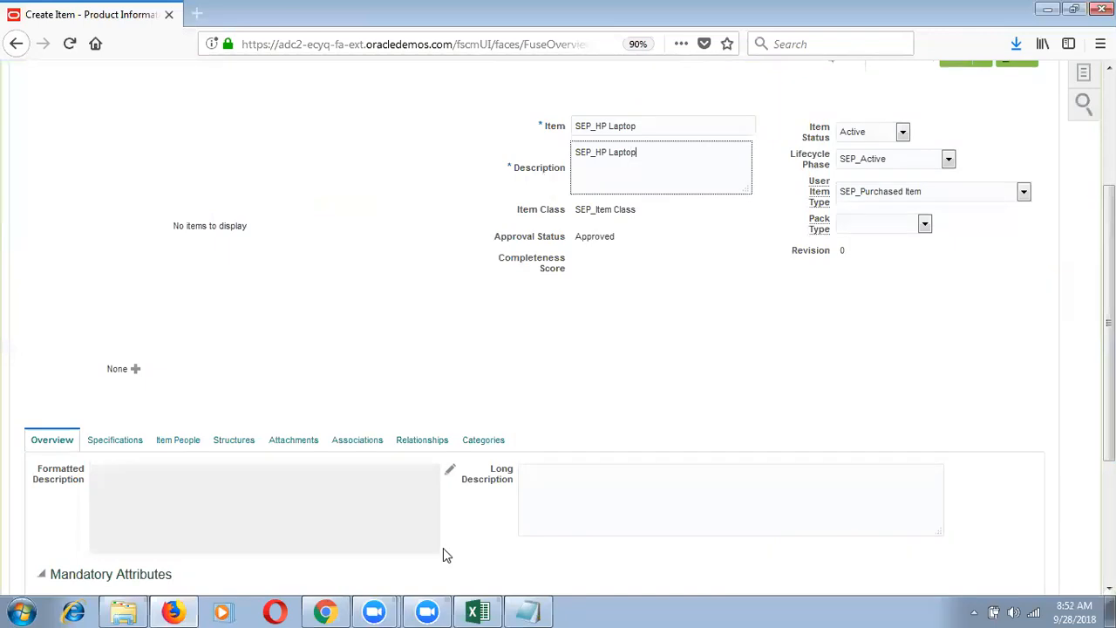
scroll(611, 379, down, 3)
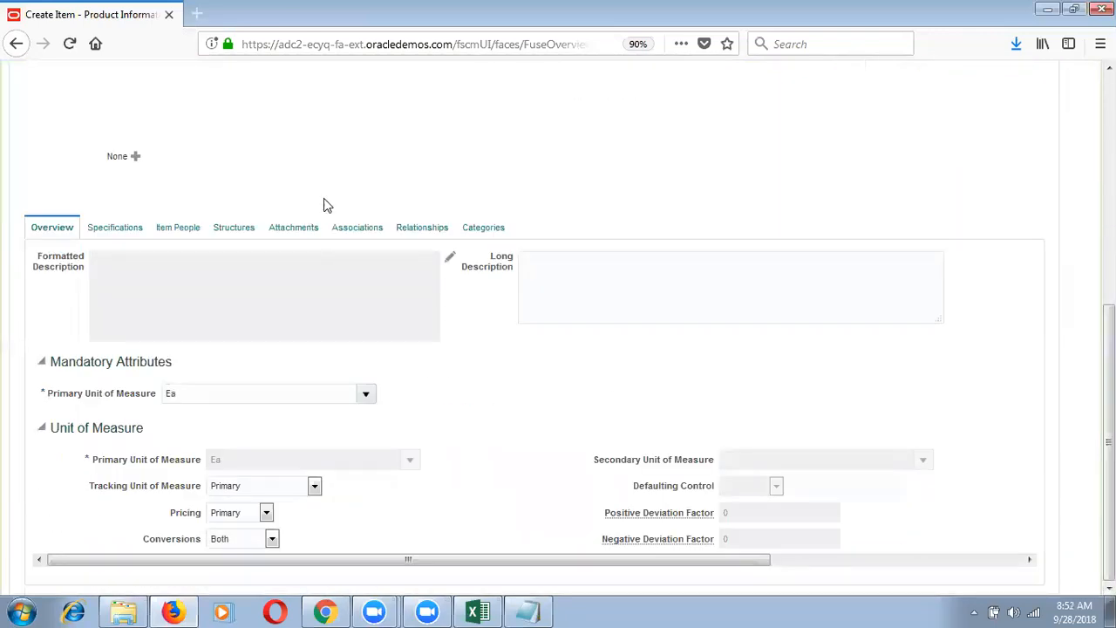
click(354, 230)
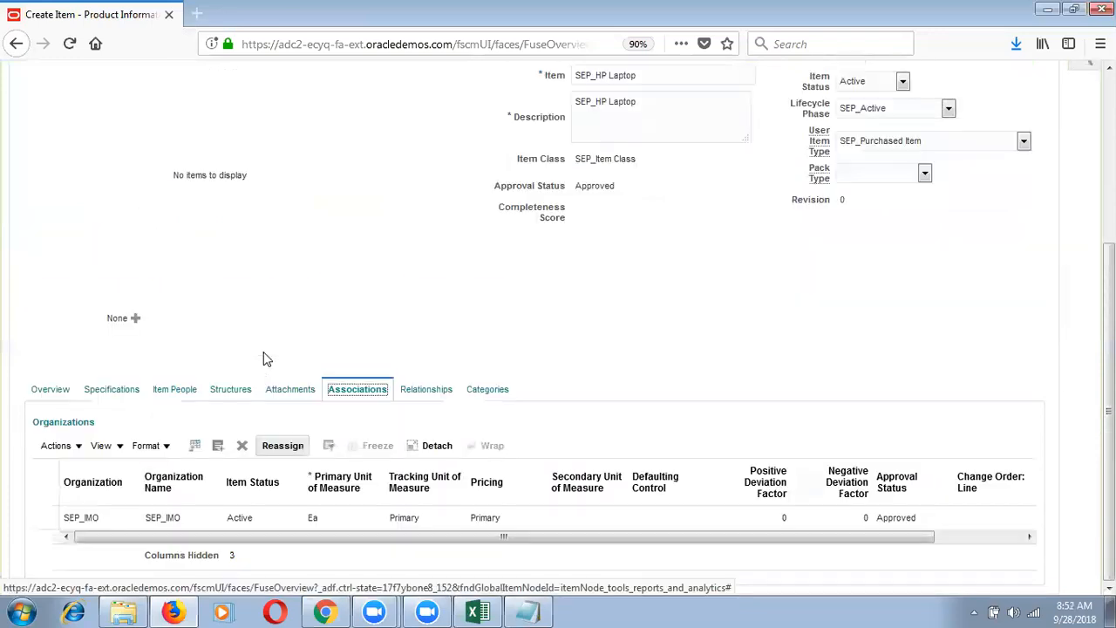
click(218, 446)
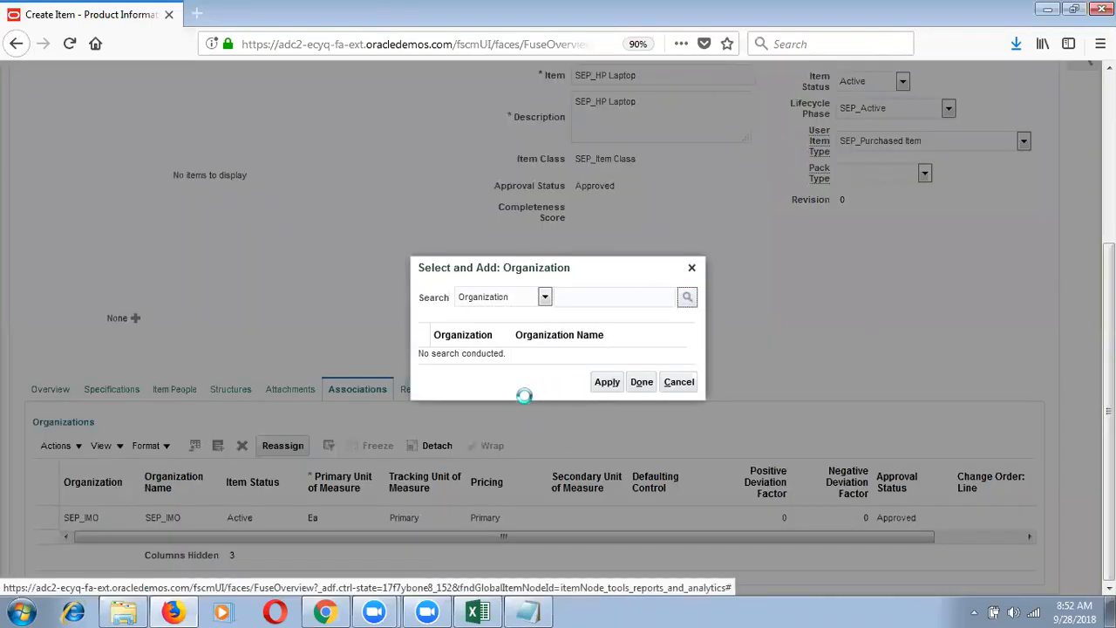
click(617, 343)
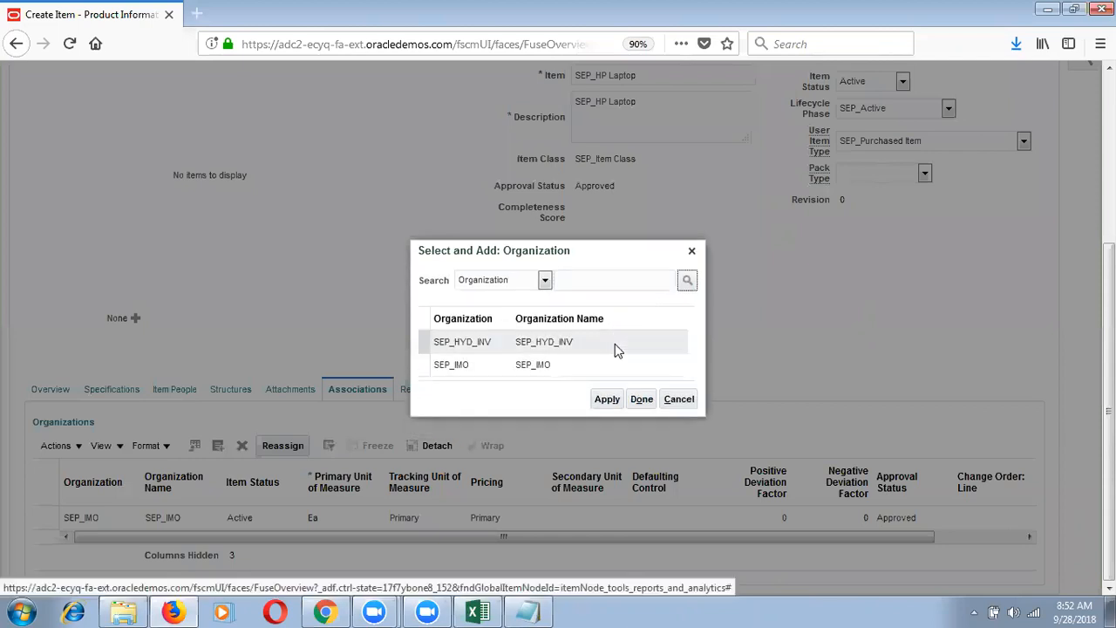
click(607, 398)
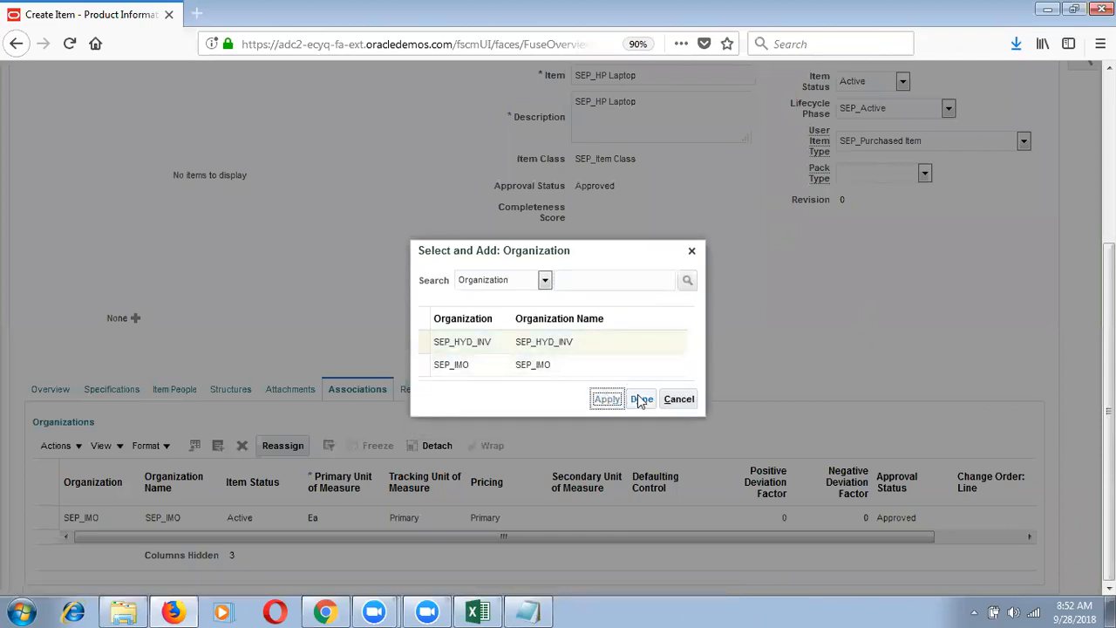
click(642, 398)
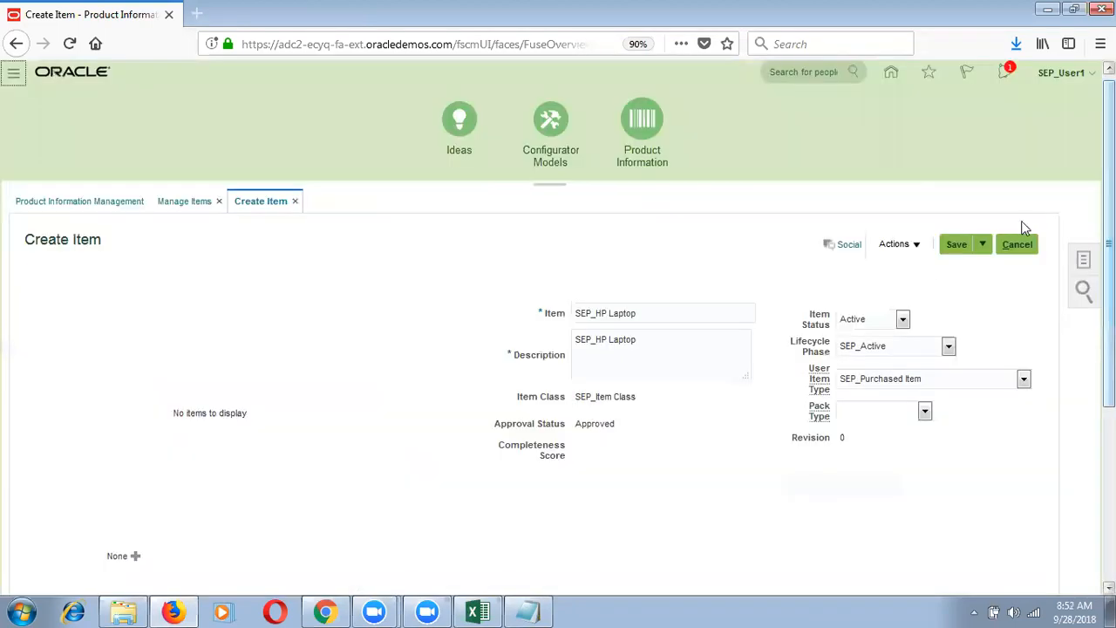
Step: Save and close the SEP_HP Laptop item and return to the Product Information Management overview
click(983, 248)
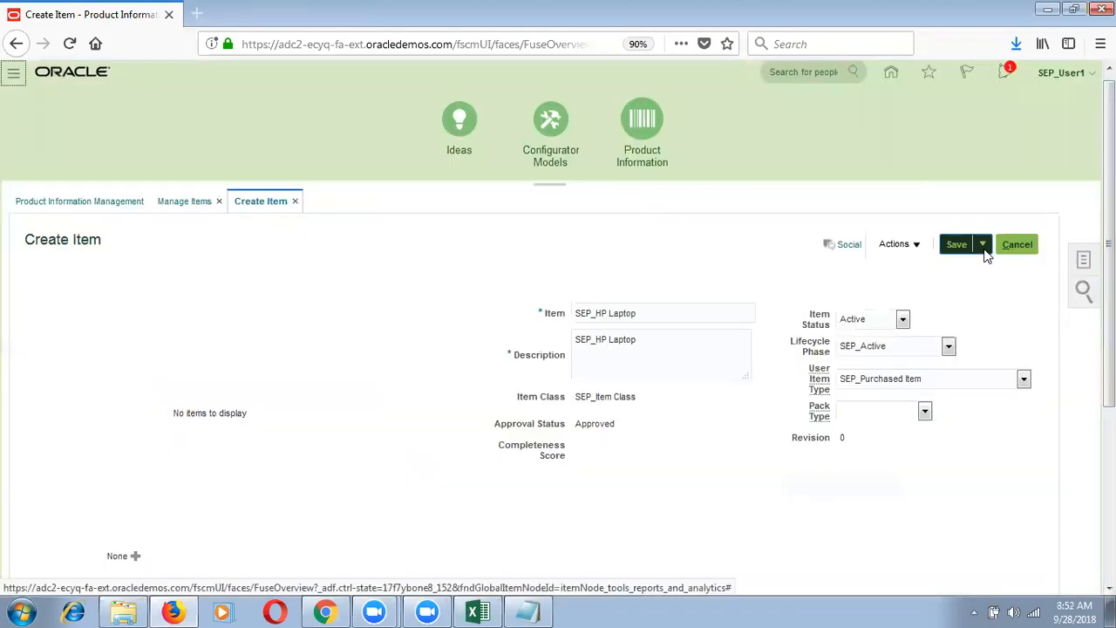
click(984, 263)
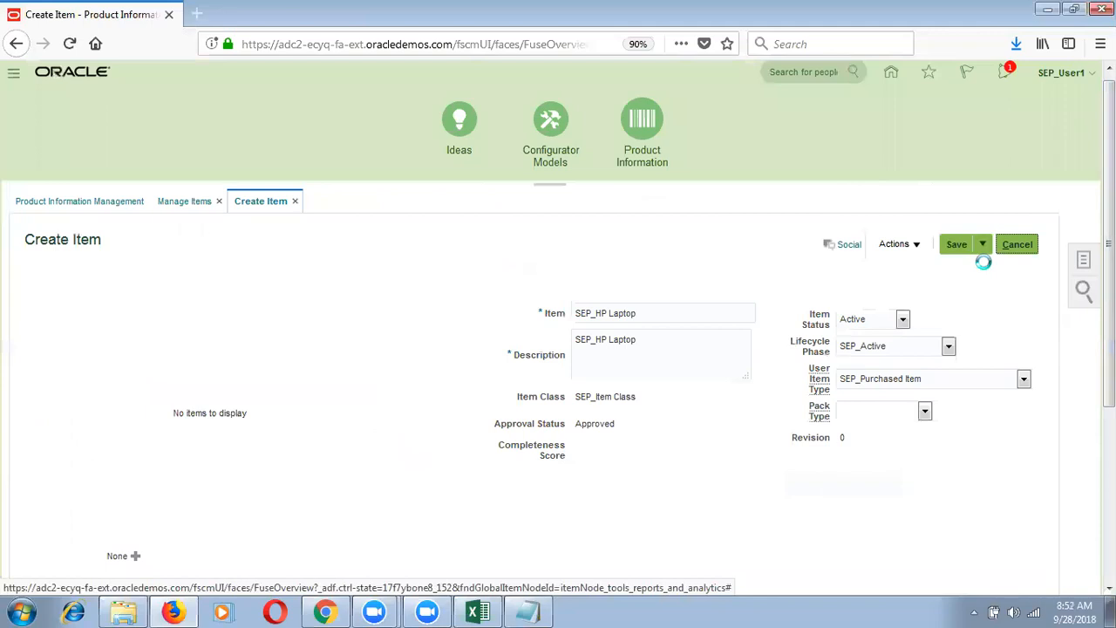
click(1020, 241)
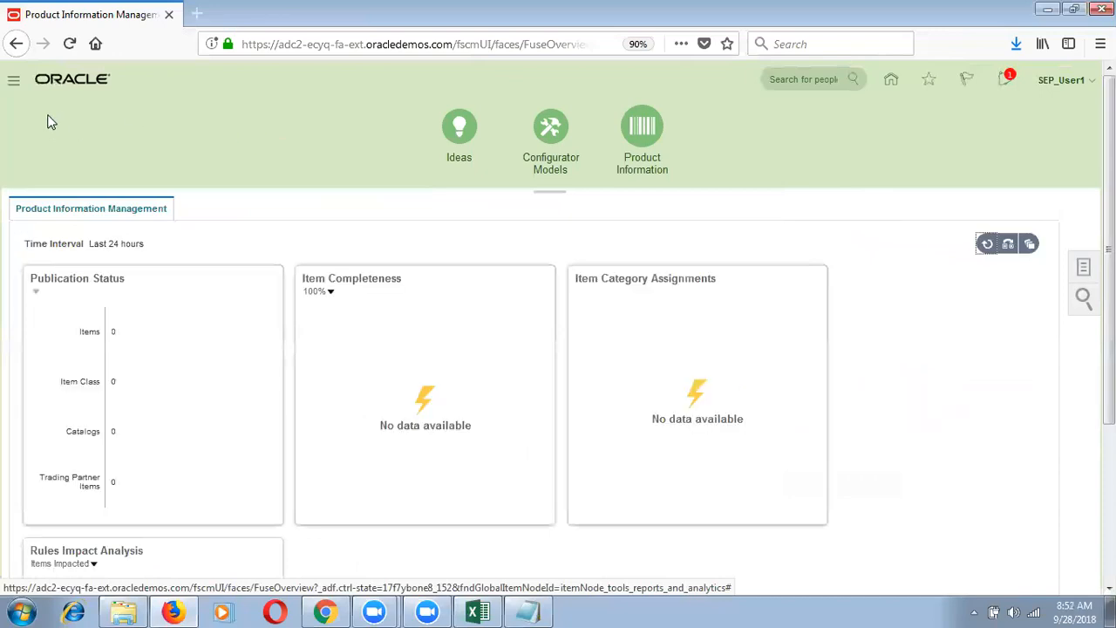
Step: Open catalog management, filter catalogs by the name SEP% and open SEP_Laptop Catalog for editing
click(1084, 296)
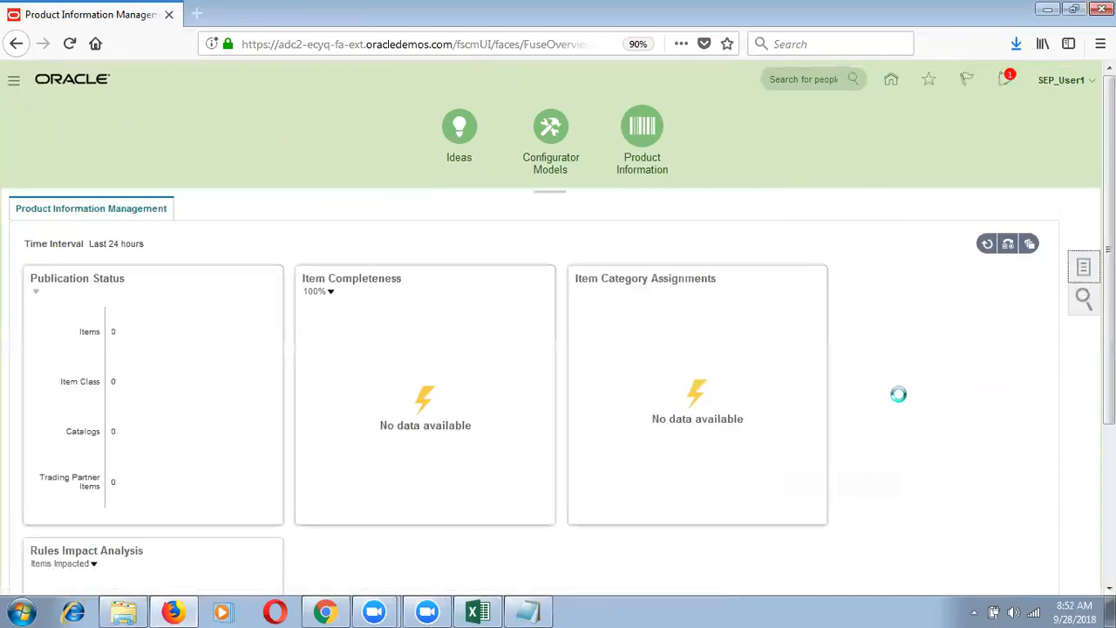
click(964, 276)
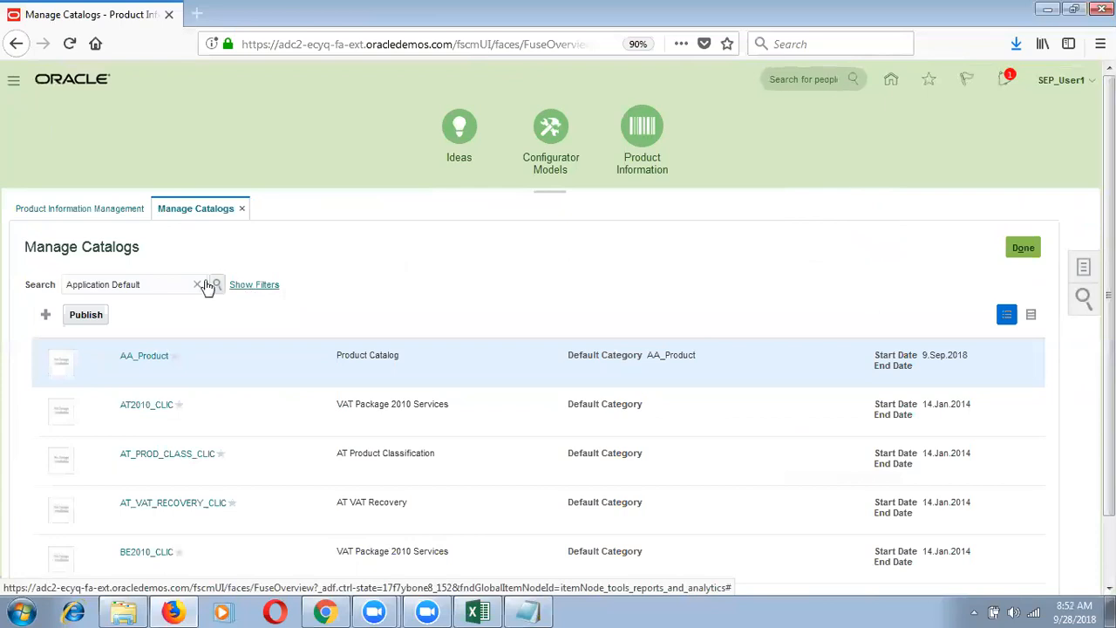
click(253, 292)
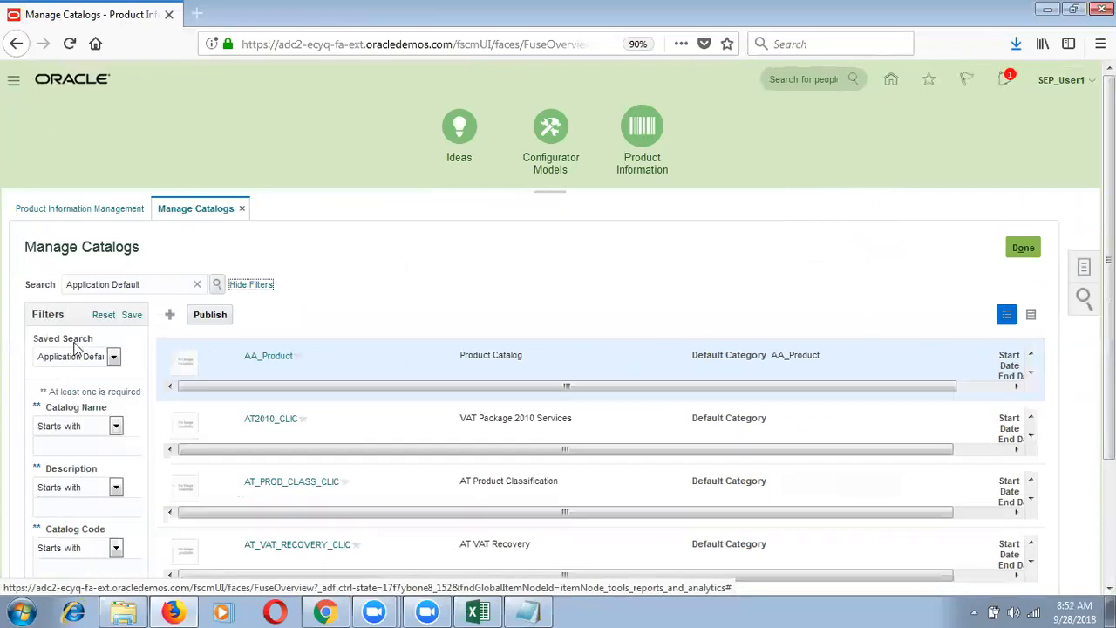
click(77, 447)
text(SEP%)
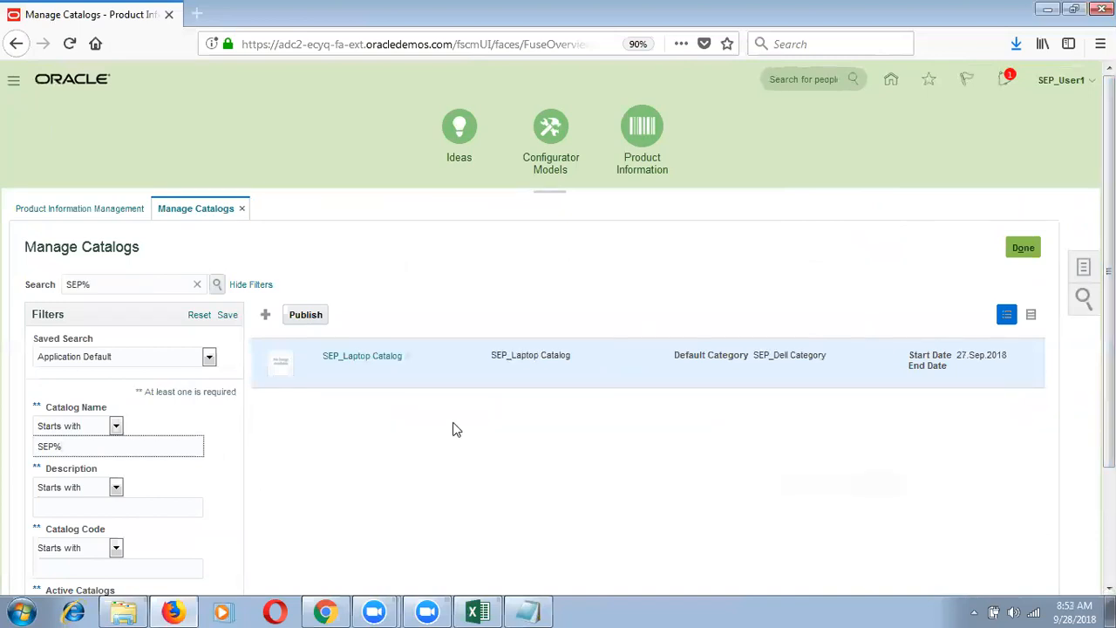
click(360, 359)
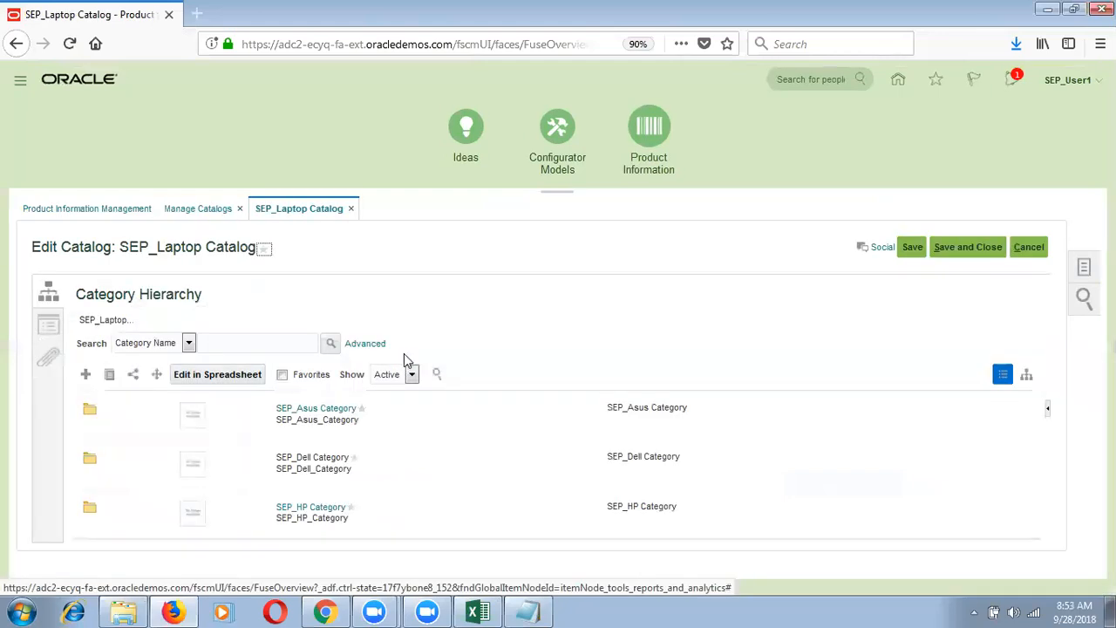
Step: Select SEP_HP Category in the category hierarchy and review its items, details and attachments
click(485, 502)
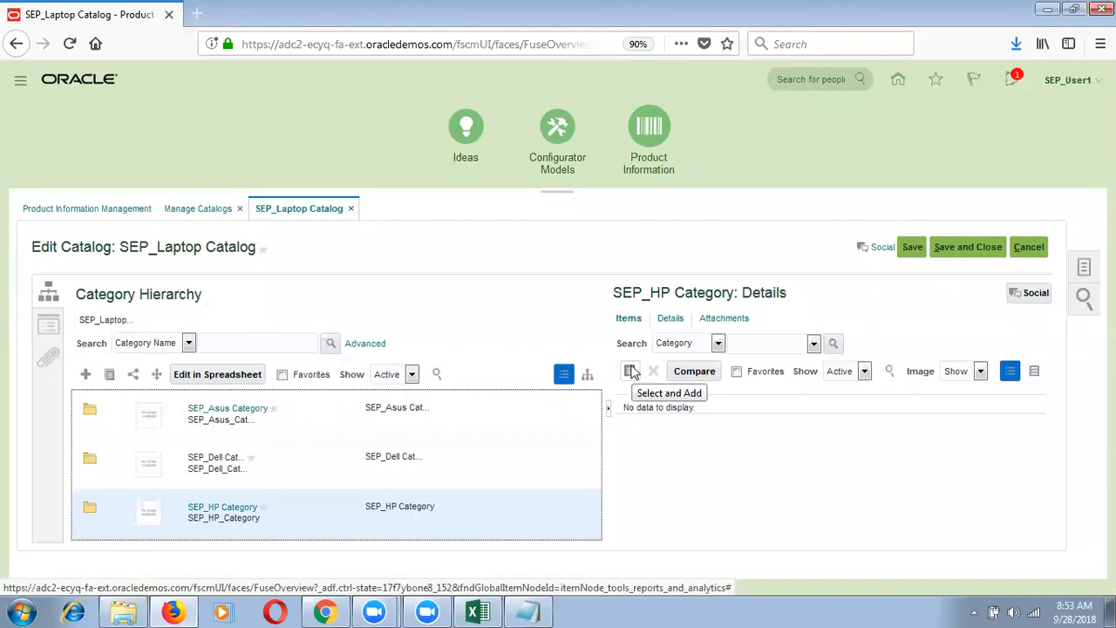
click(670, 318)
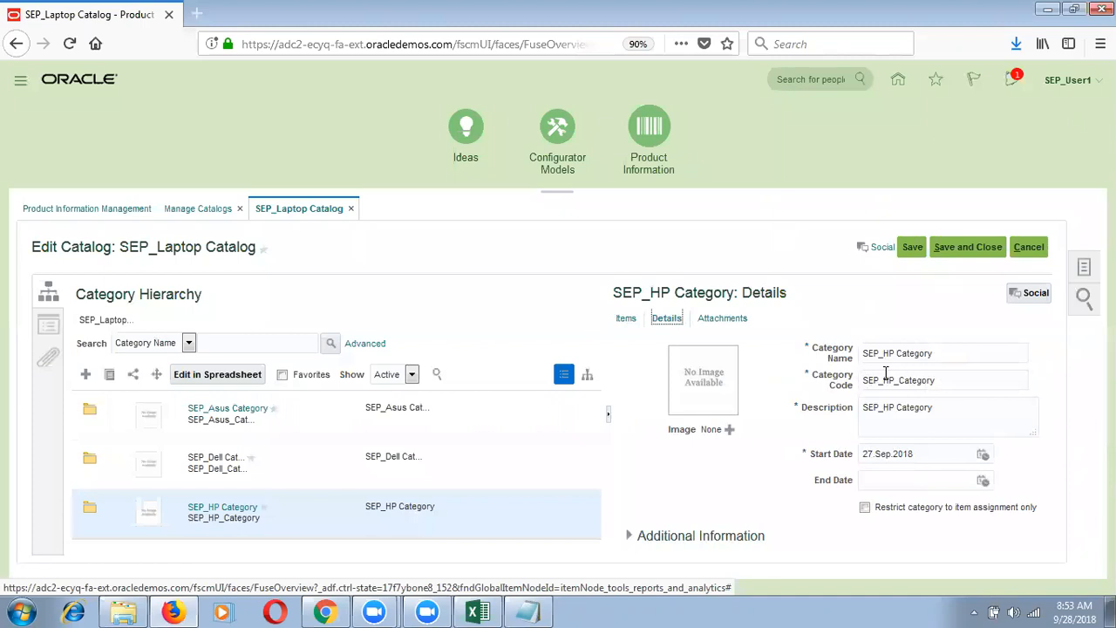
click(716, 321)
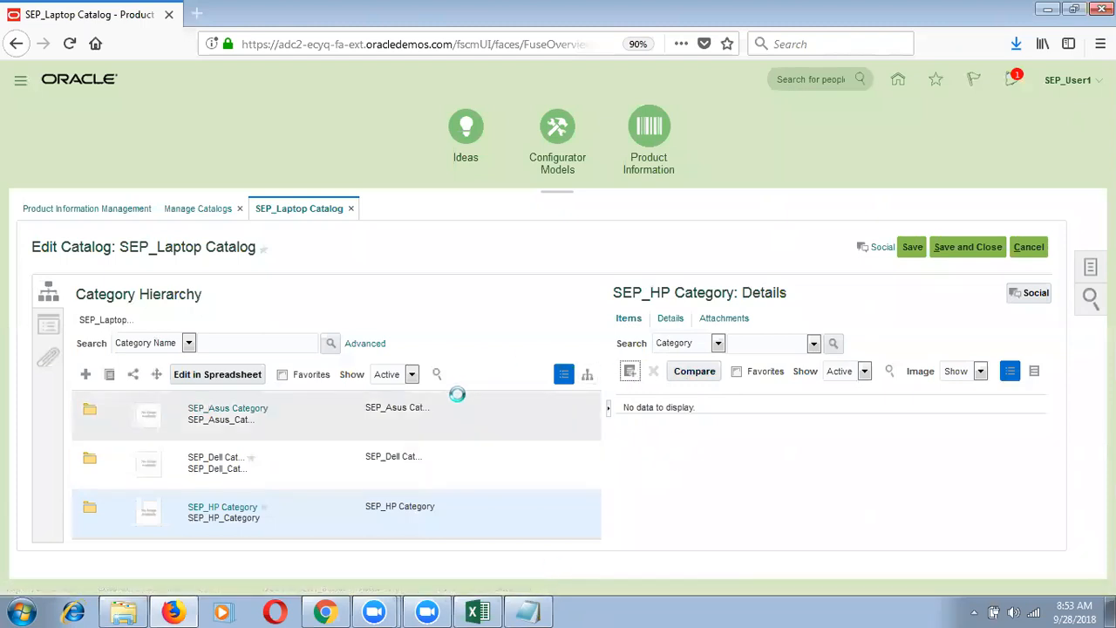
Step: Search the items to add with SEP% and assign SEP_HP Laptop to SEP_HP Category
text(SEP%)
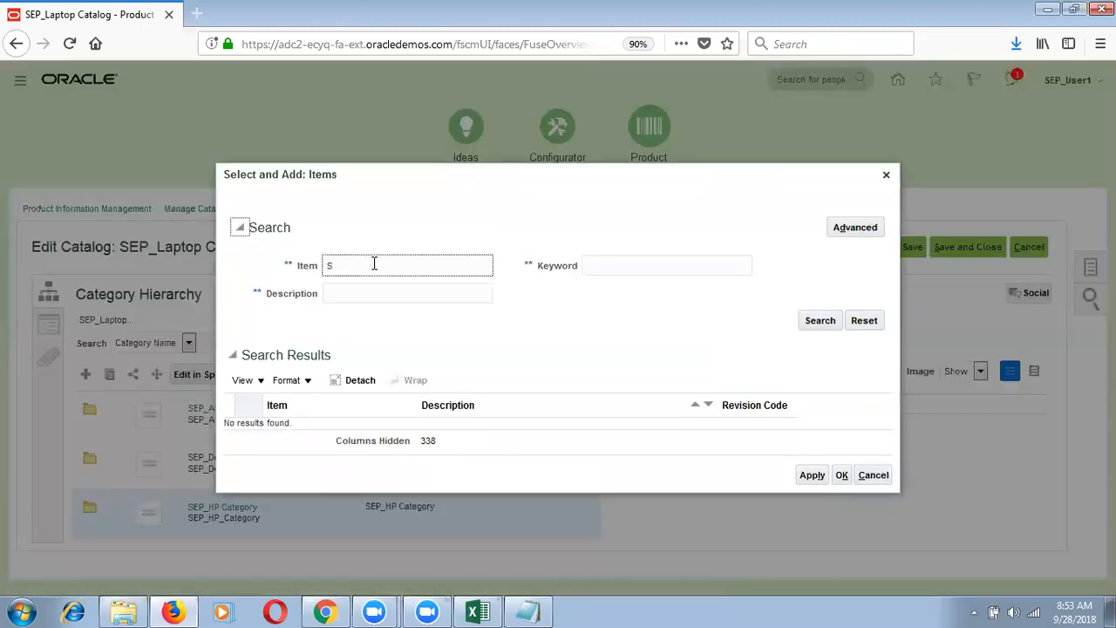
click(272, 392)
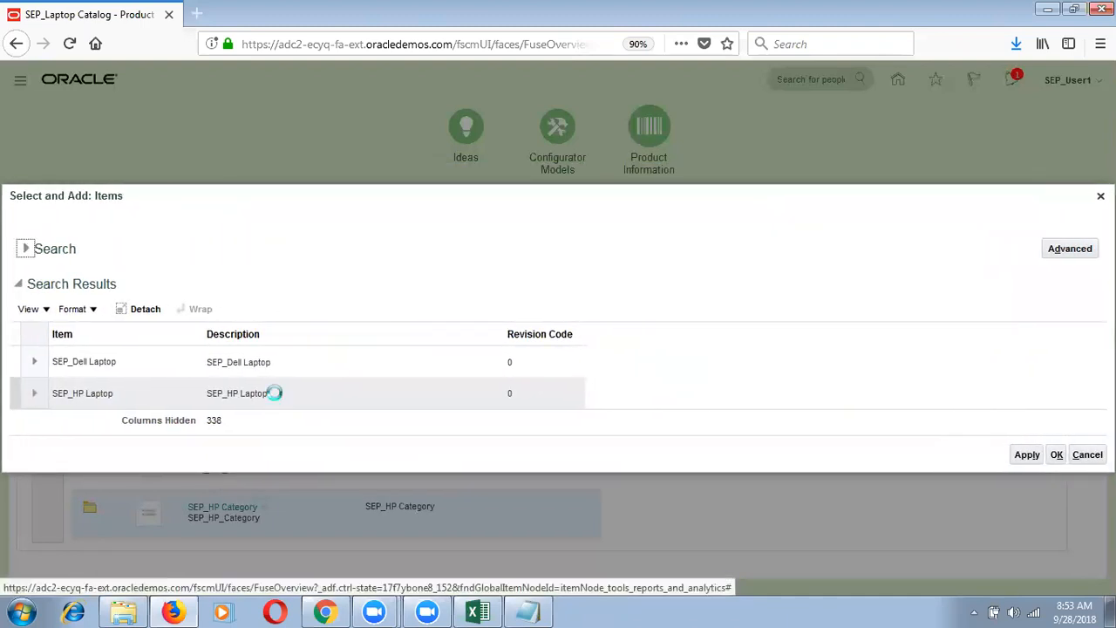
click(1026, 454)
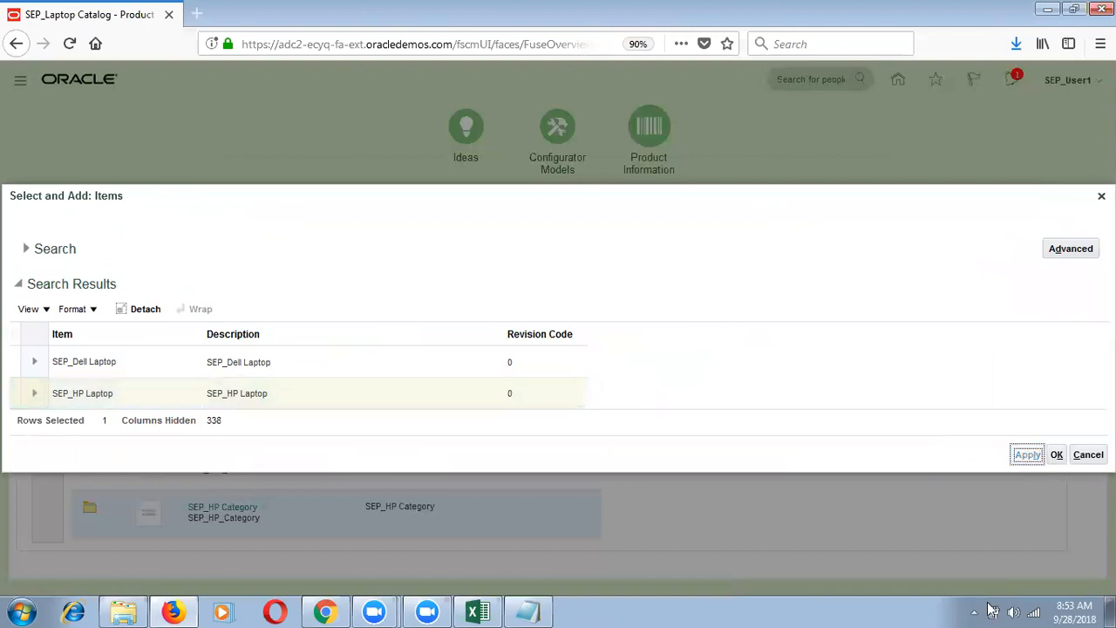
click(1055, 458)
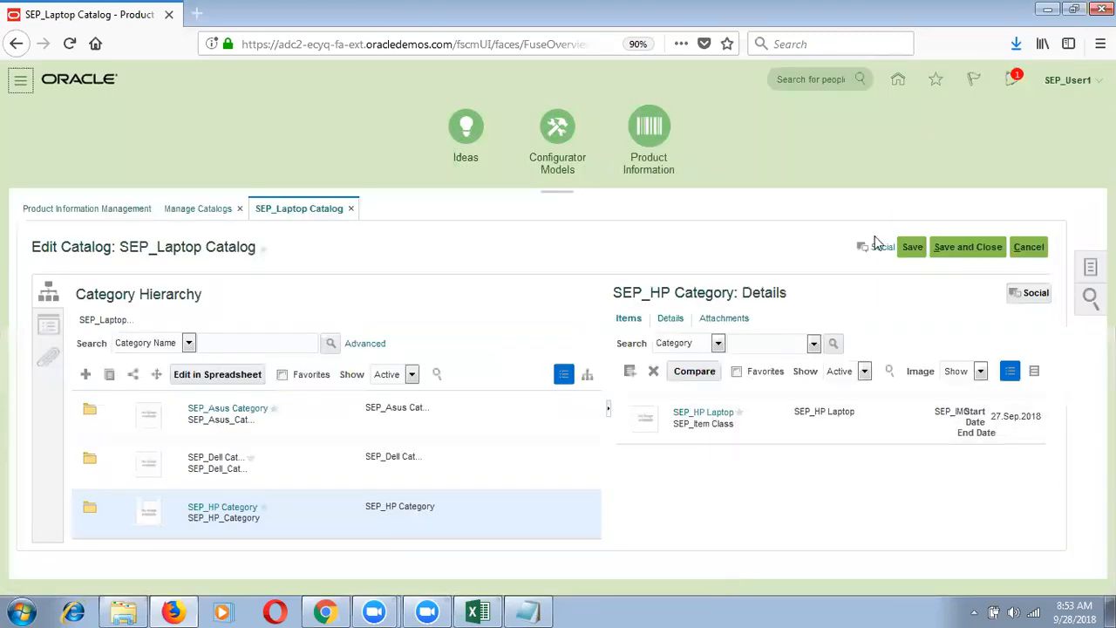
Step: Save SEP_Laptop Catalog, acknowledge the information message and close the catalog
click(911, 248)
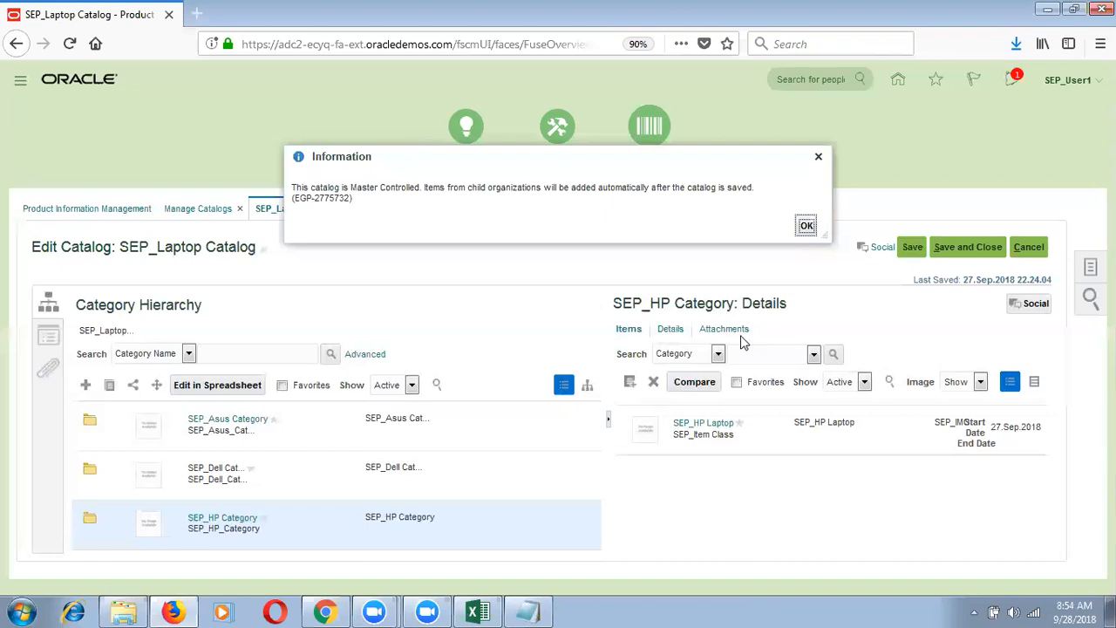
click(807, 228)
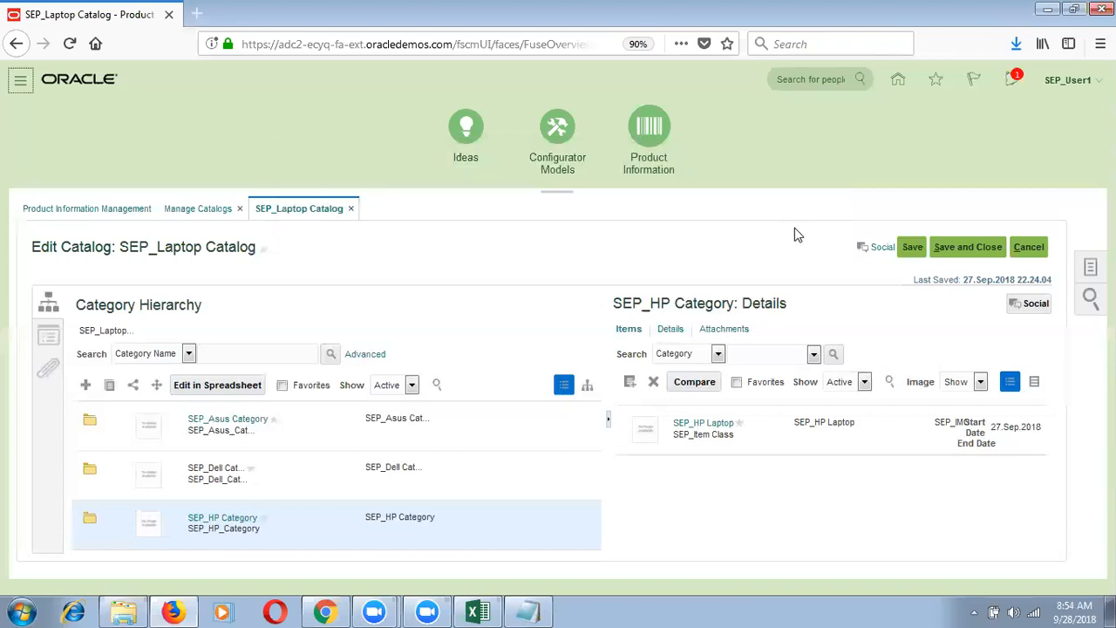
click(951, 245)
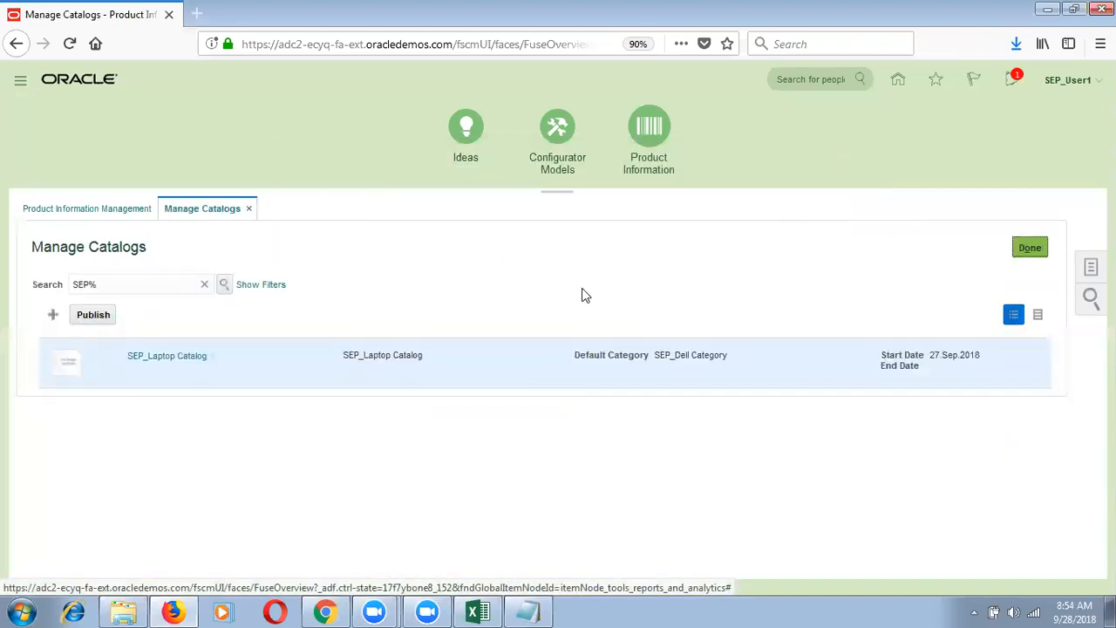
Step: Reopen SEP_Laptop Catalog and check the items assigned to SEP_HP Category, including their organizations, in table view
click(197, 364)
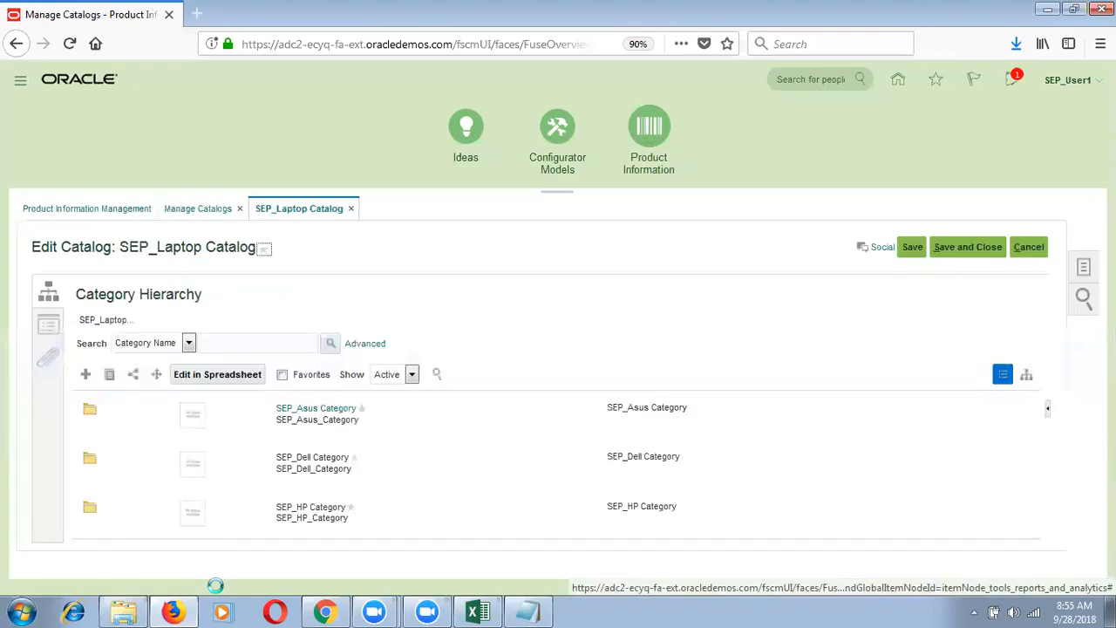
click(382, 506)
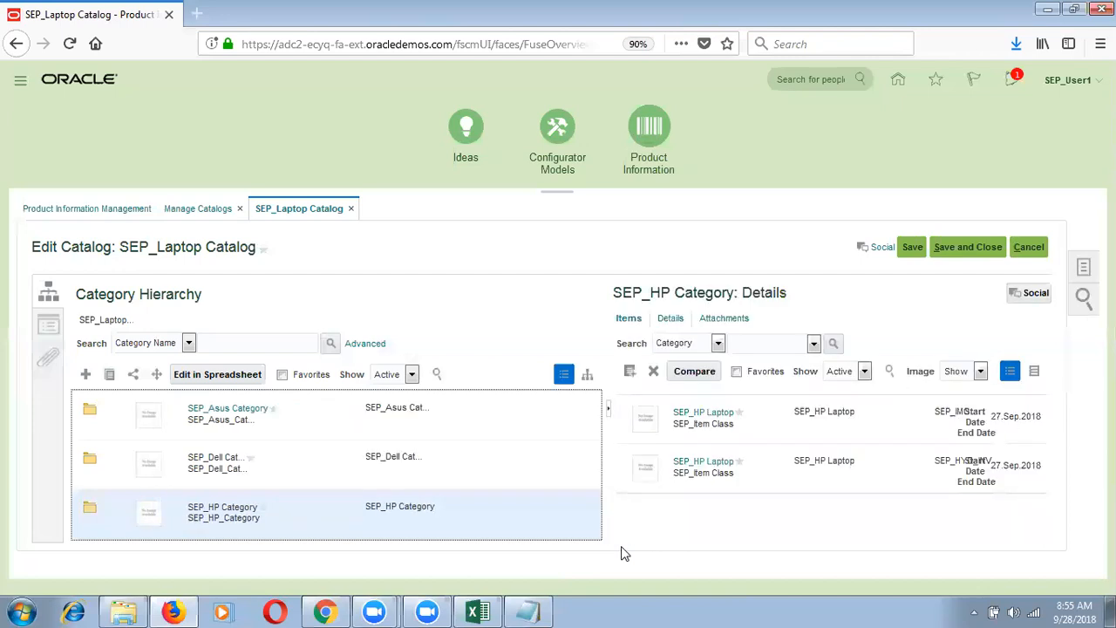
click(959, 464)
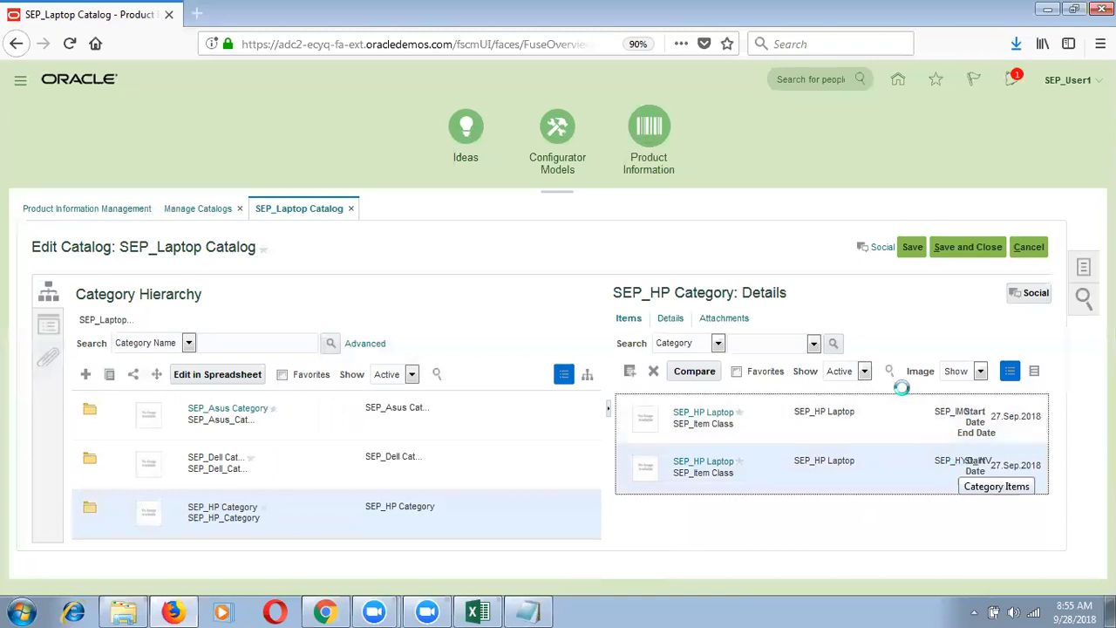
click(865, 396)
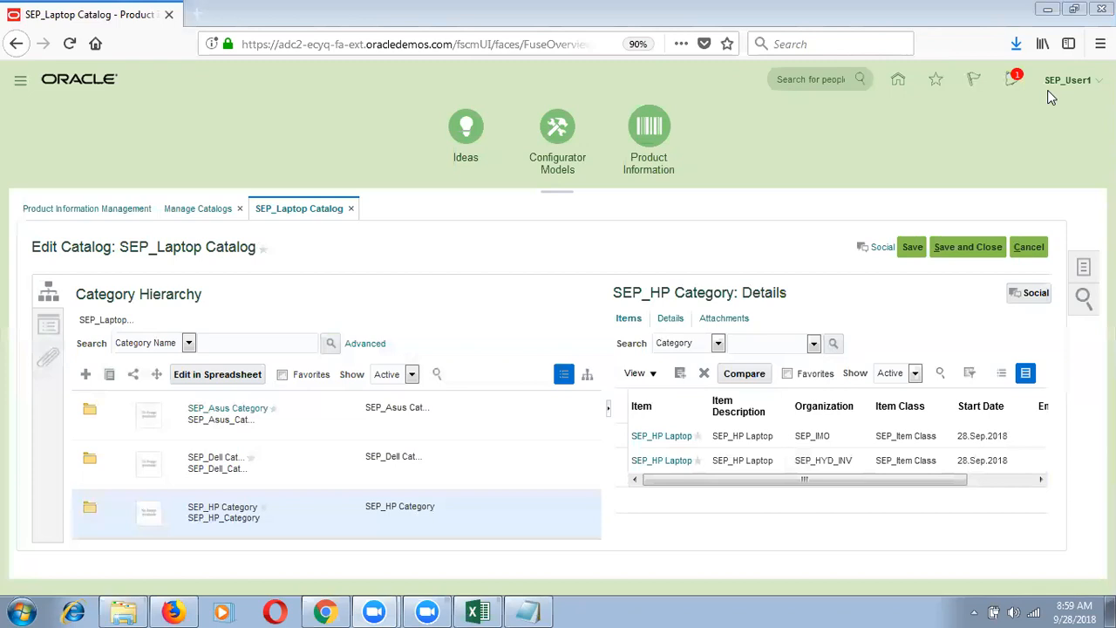
Step: Search the web in a new tab for "oracle cloud inventory FBDI Templates" and open File-Based Data Import for Oracle Supply Chain Management Cloud
click(197, 13)
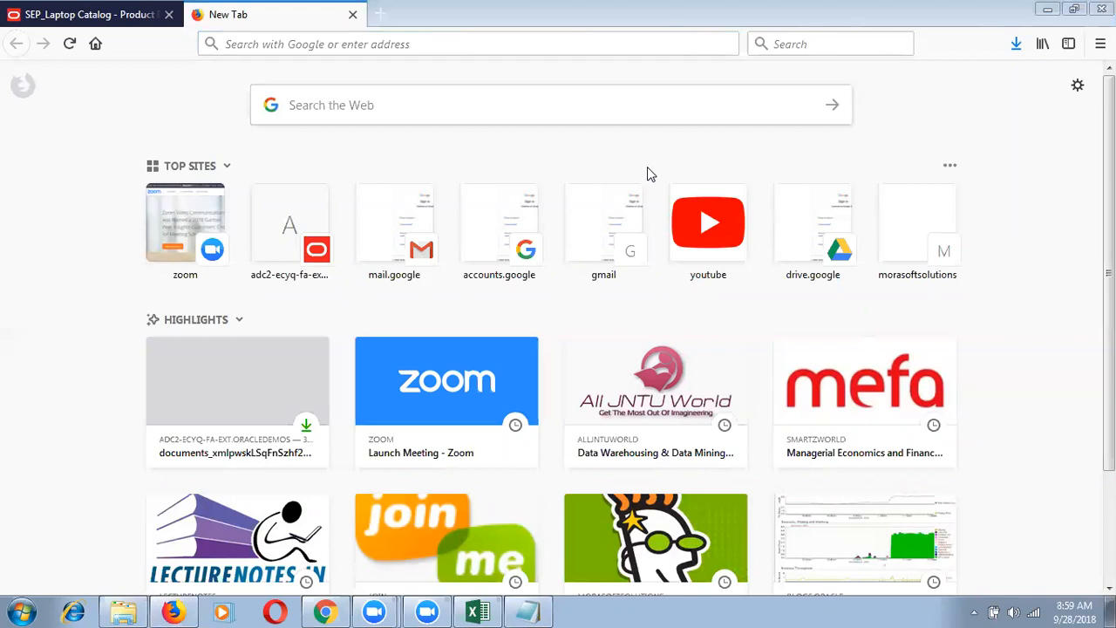
click(549, 41)
text(o)
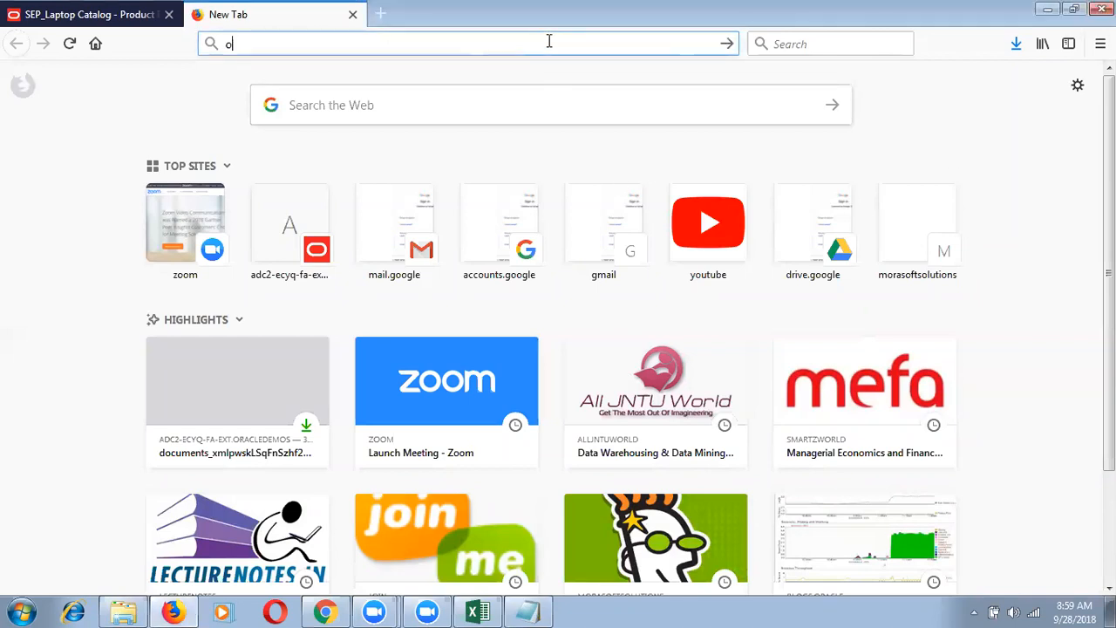
text(racle cloud i)
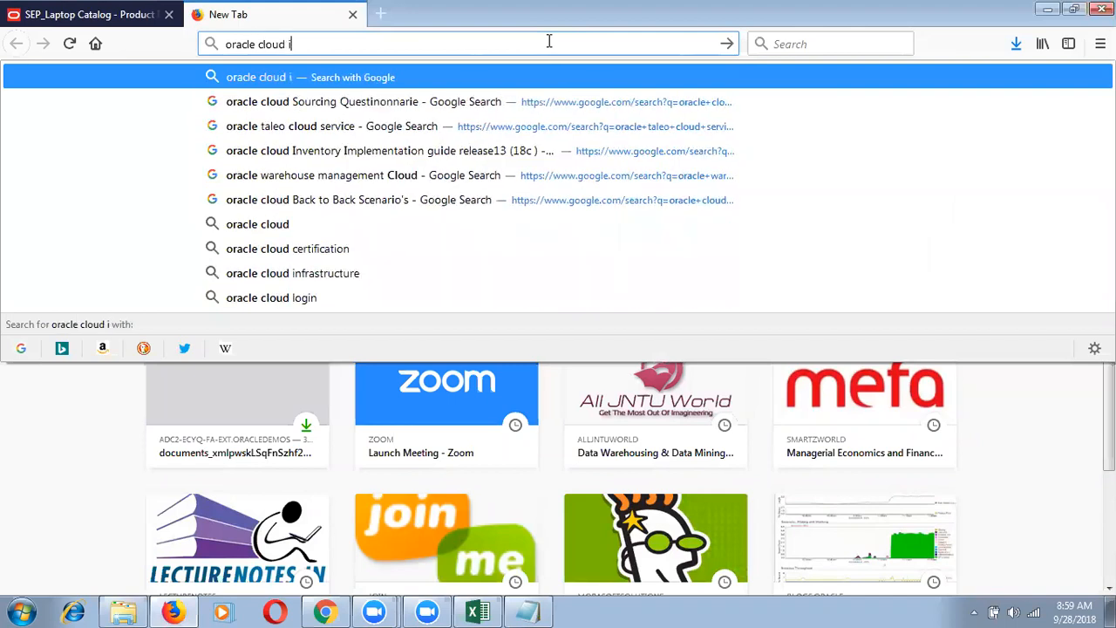
text(nventory FBD)
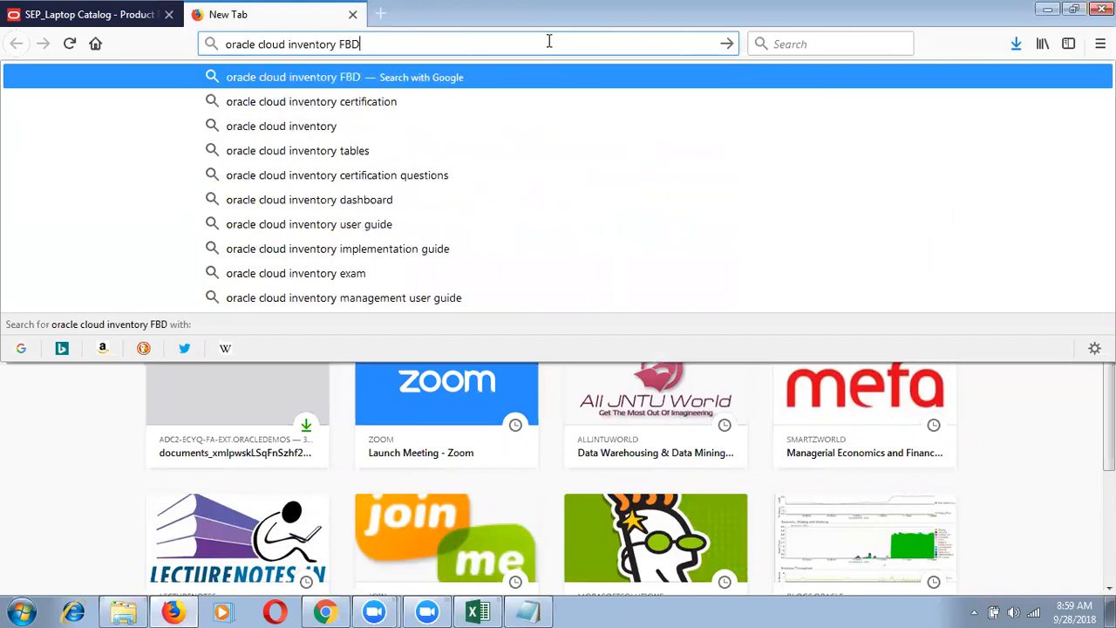
text(I Templates)
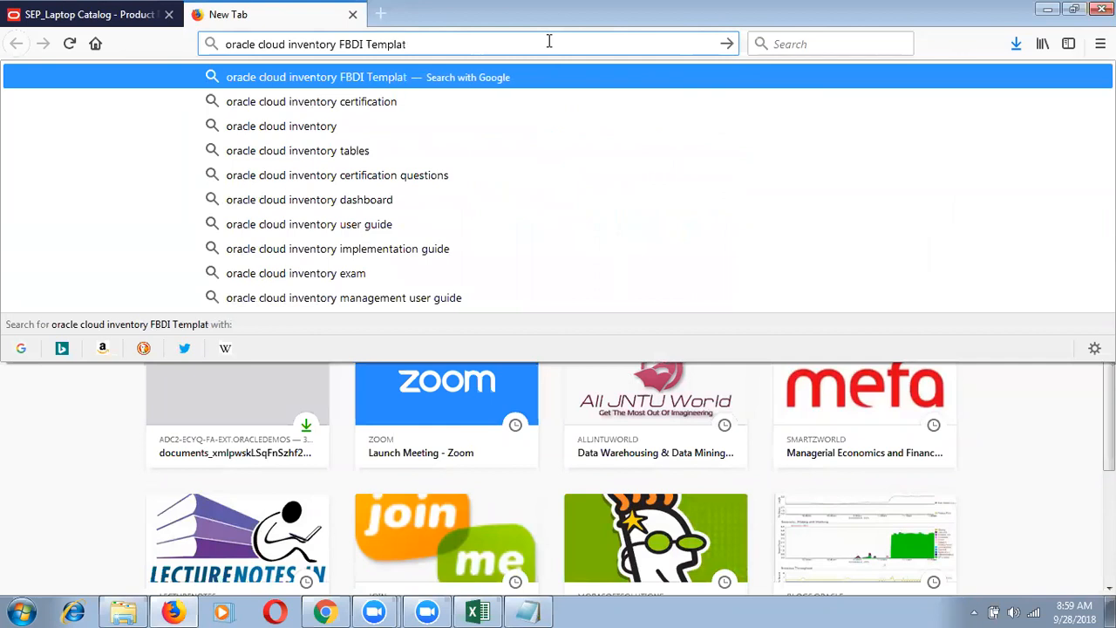
key(Return)
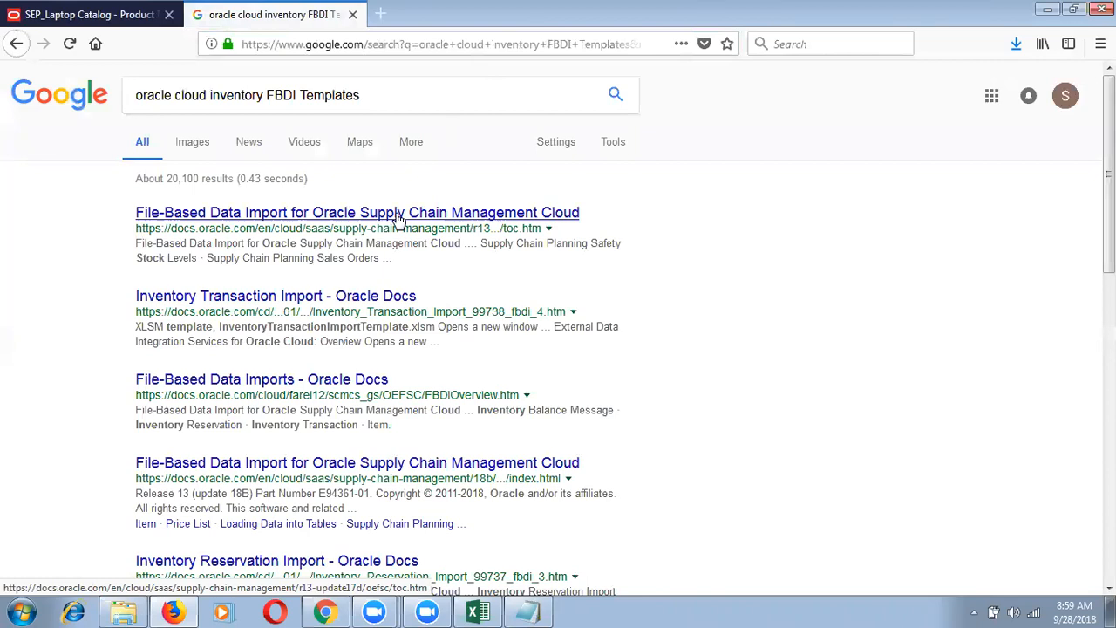
click(398, 214)
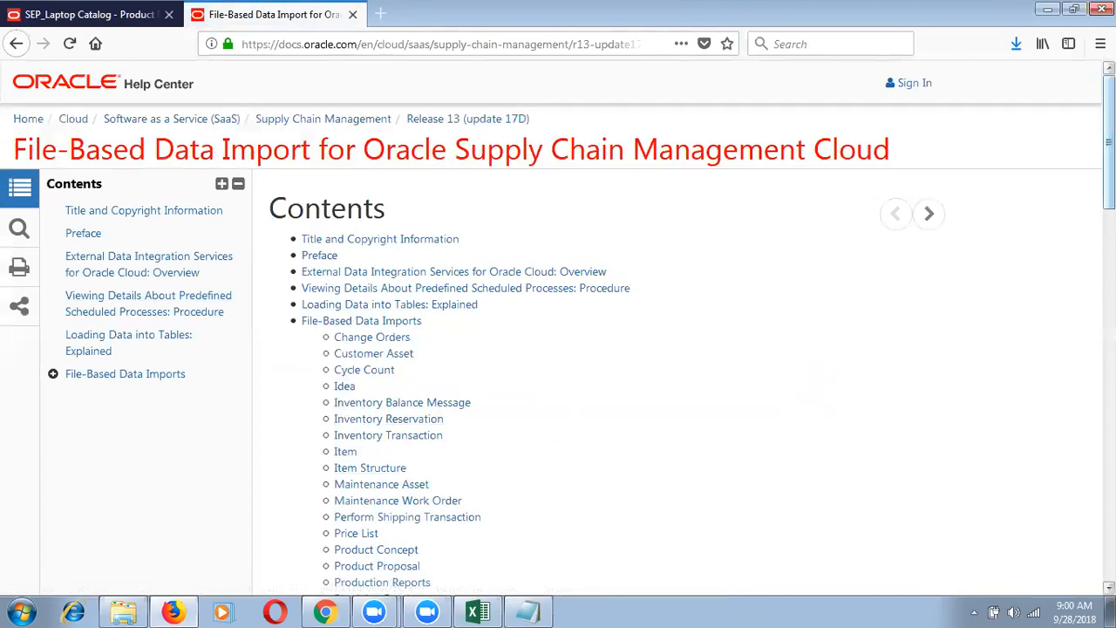
Step: Look through the list of file-based data imports and open the Item import page
scroll(558, 349, down, 10)
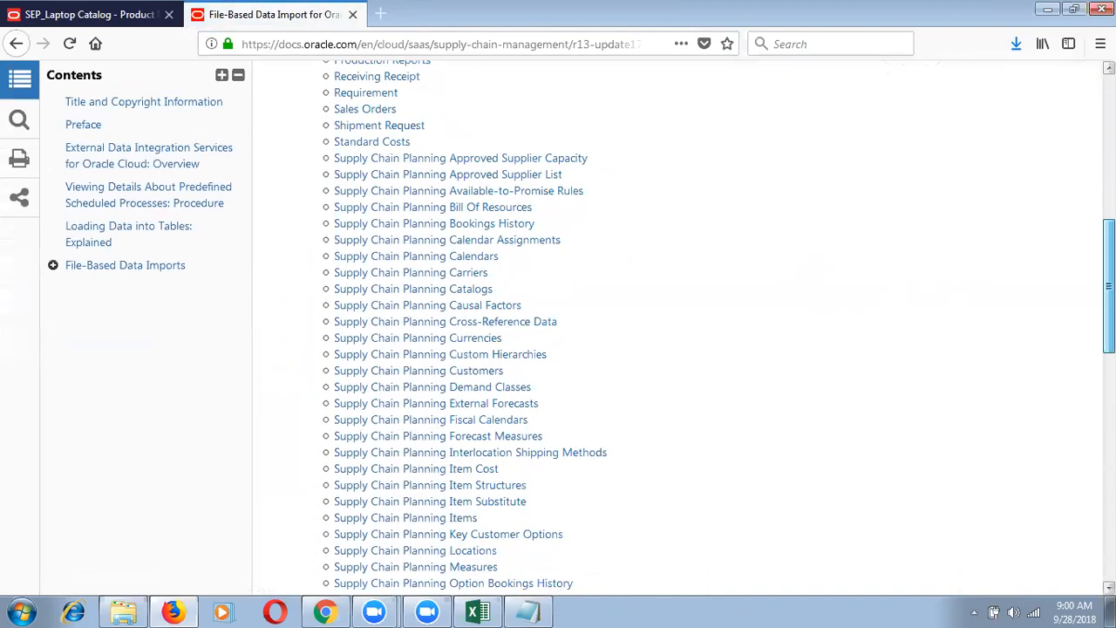
scroll(558, 349, down, 8)
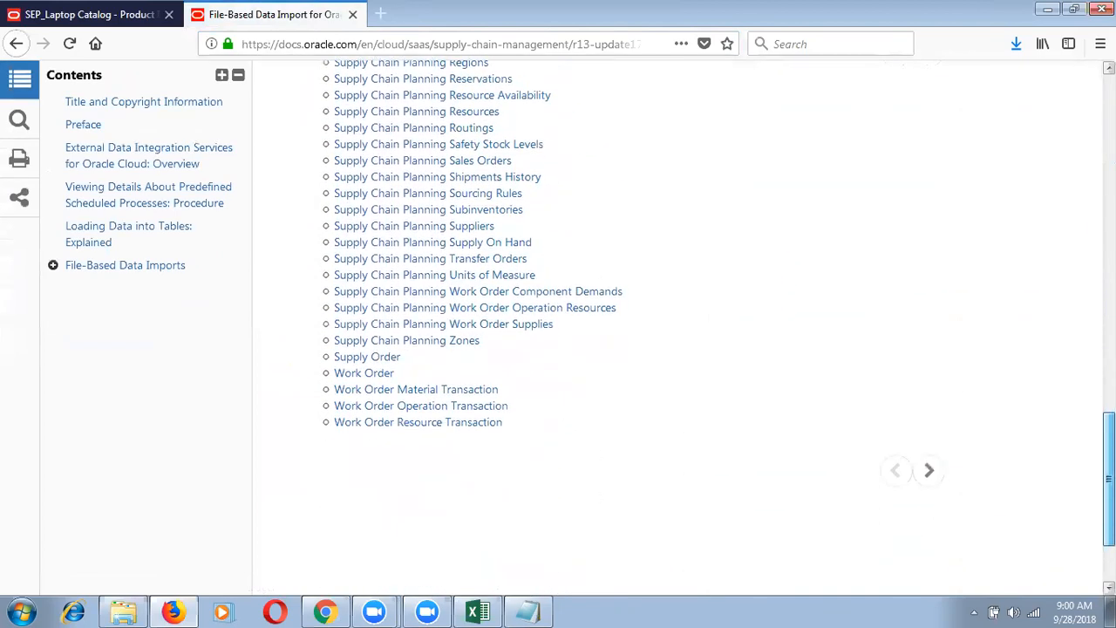
scroll(559, 349, up, 15)
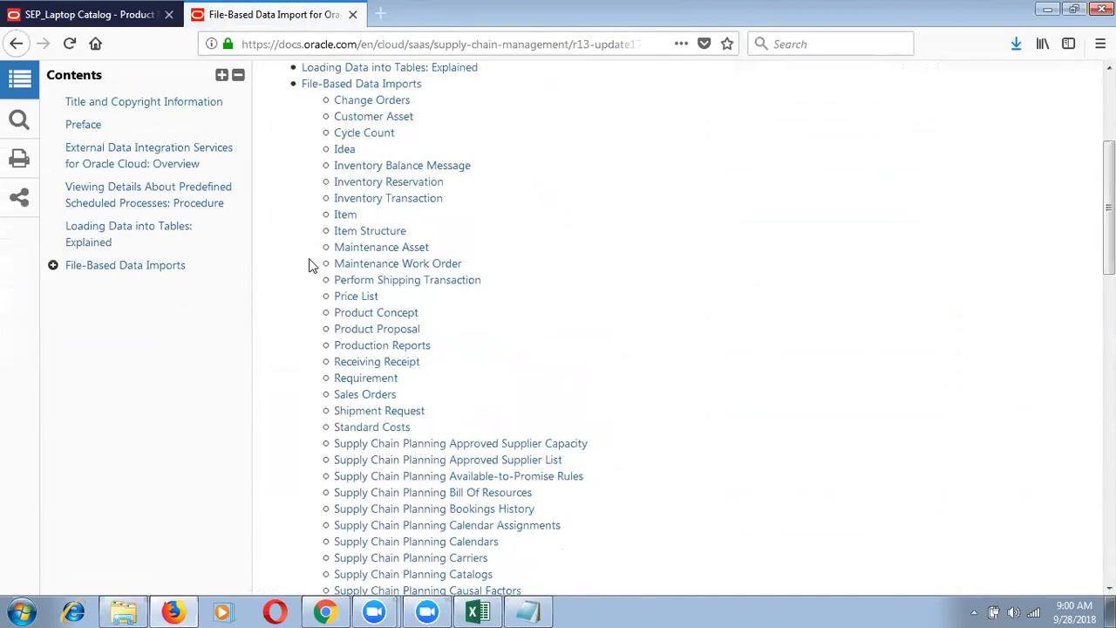
click(351, 216)
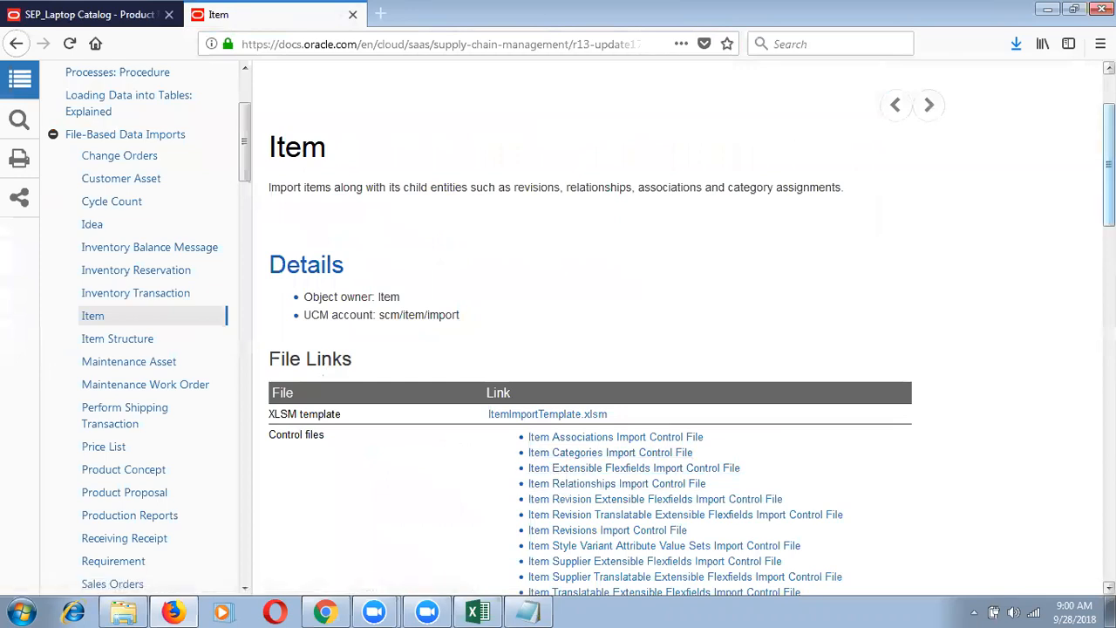
Step: Examine the Item import page's template, control files, scheduled process and interface tables, and the documentation's release version
scroll(648, 466, down, 3)
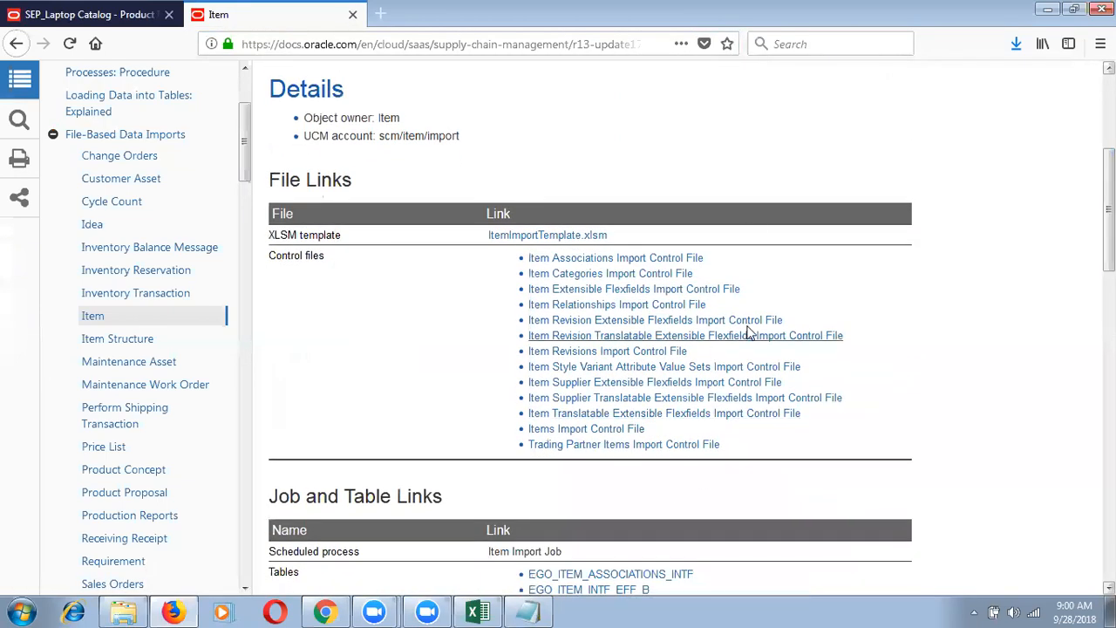
scroll(1033, 368, down, 8)
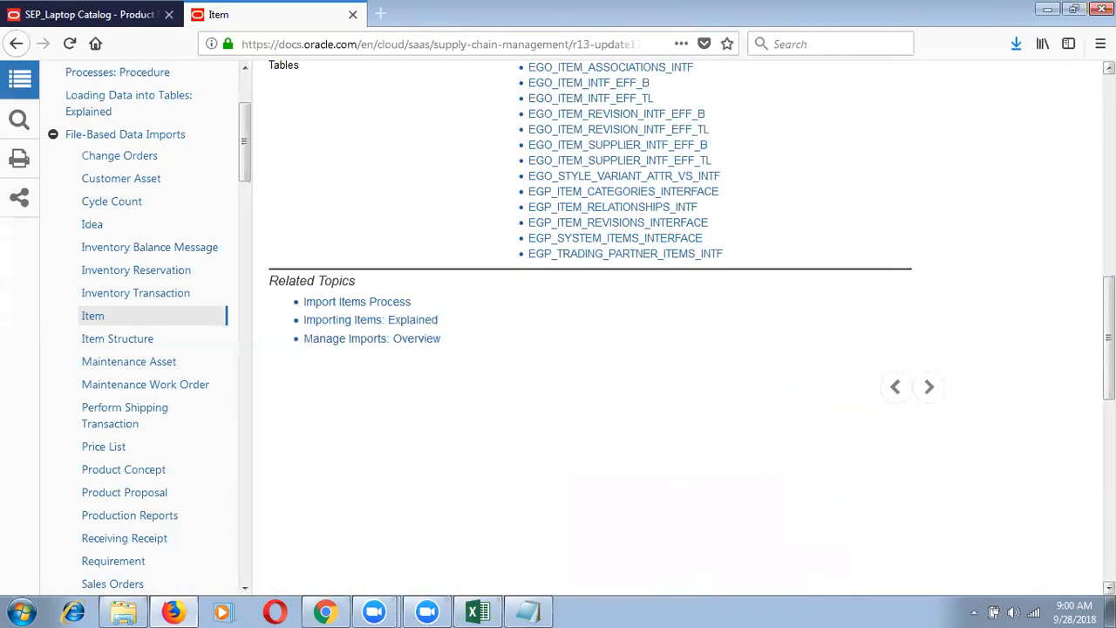
scroll(571, 339, up, 5)
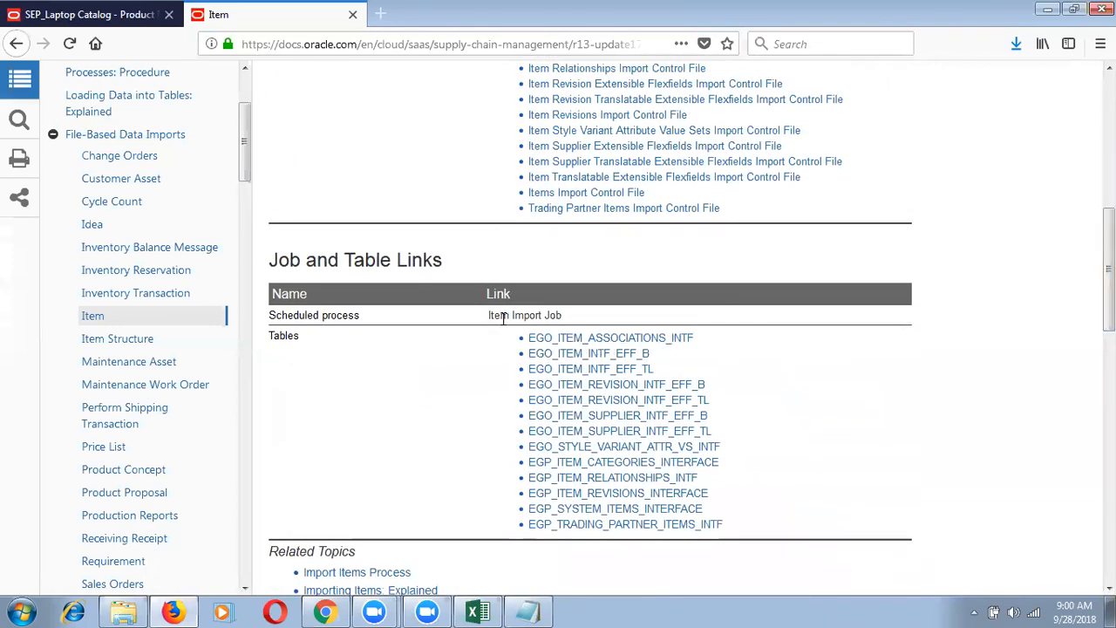
drag(1109, 260, 1110, 182)
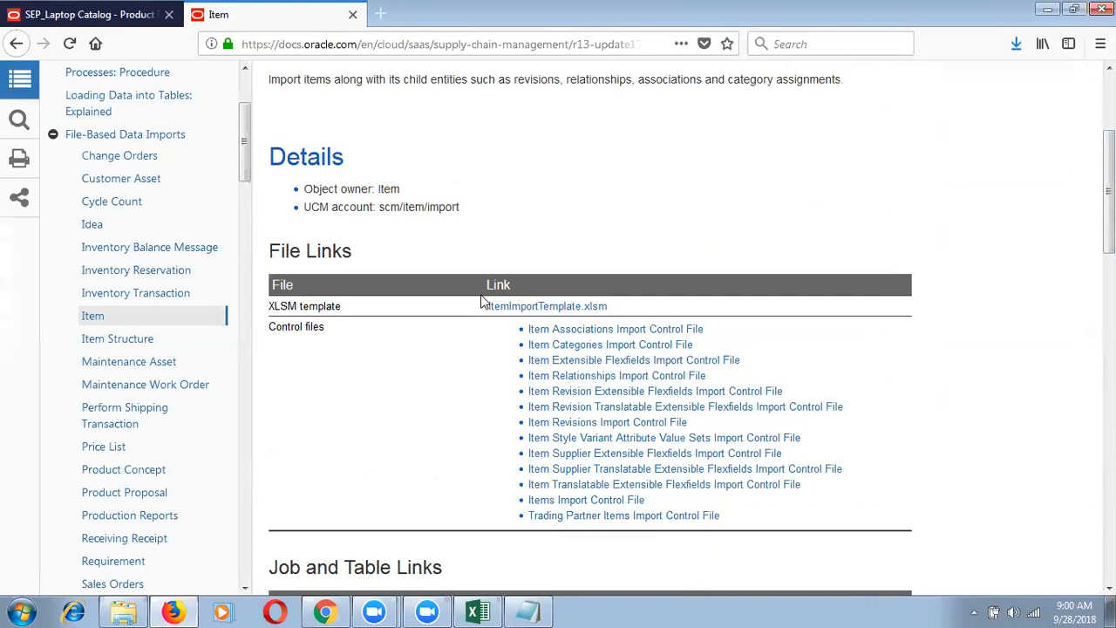
drag(1109, 196, 1109, 150)
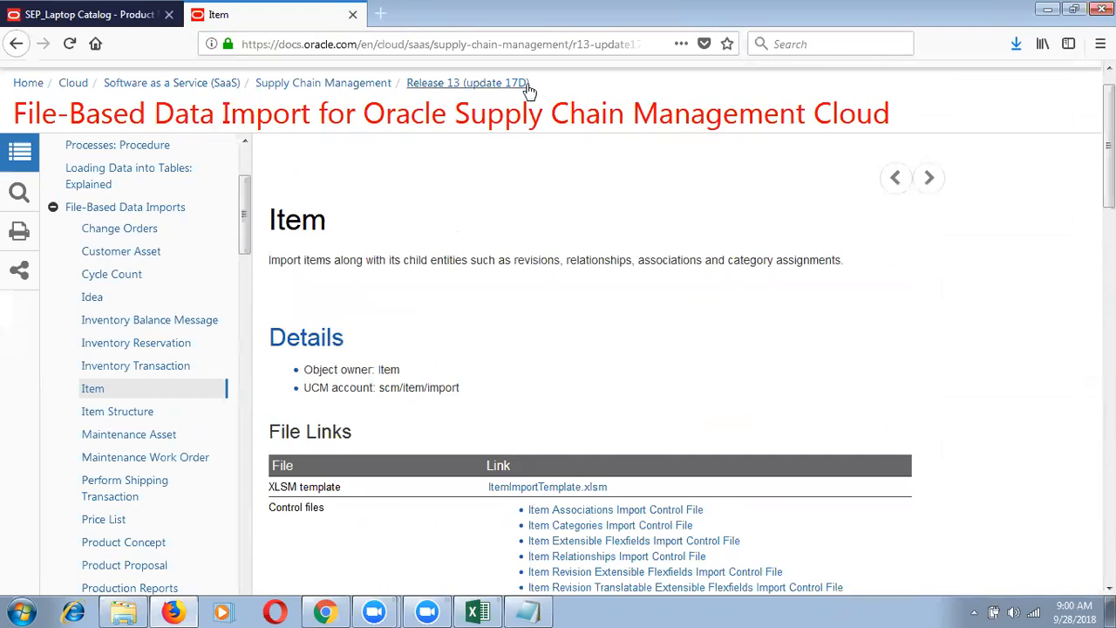
drag(527, 84, 414, 90)
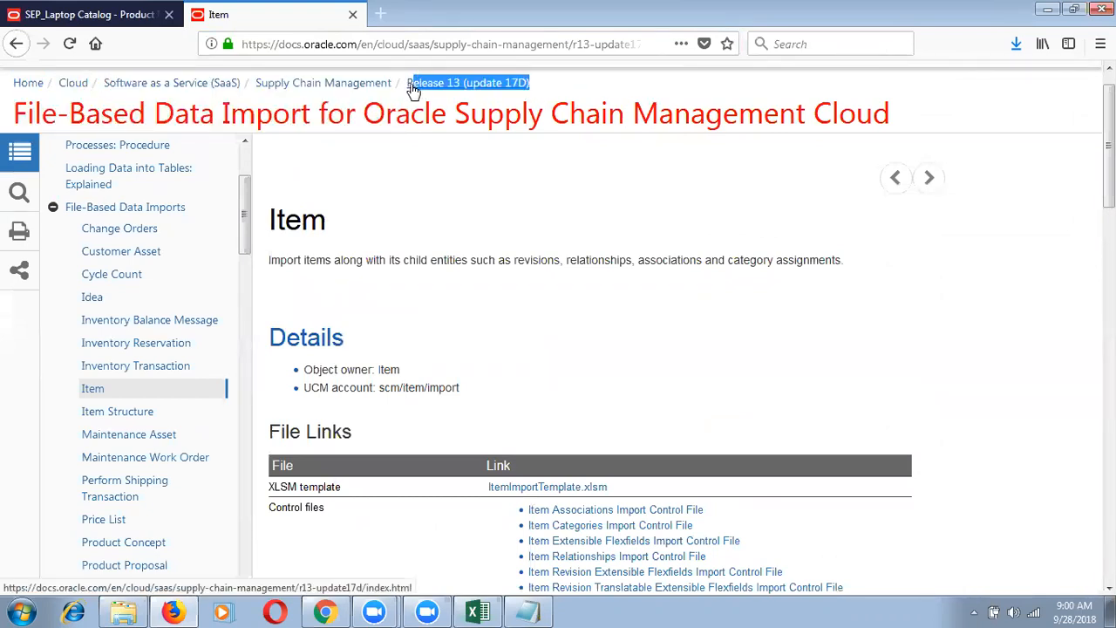
click(541, 90)
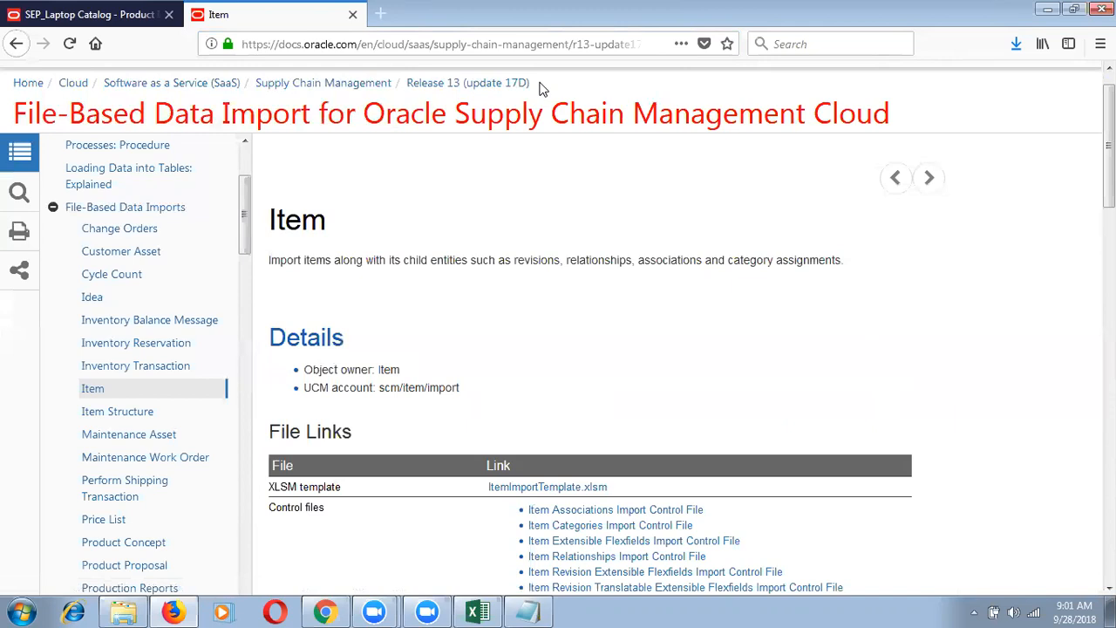
Step: Open the Software as a Service (SaaS) cloud documentation page and look through its application services
click(351, 85)
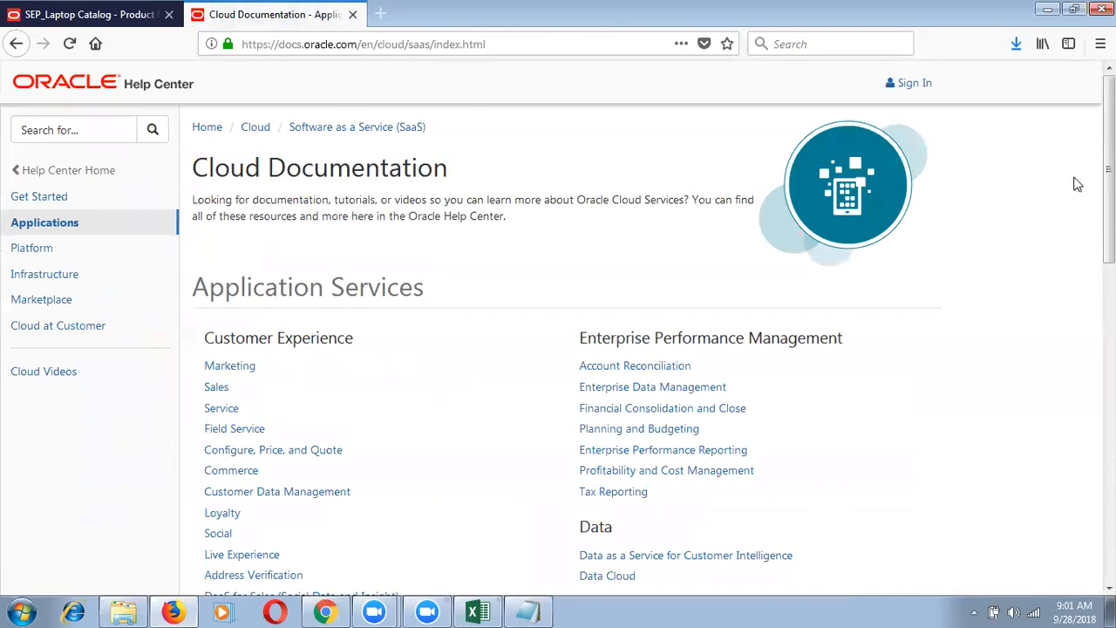
drag(1110, 179, 1109, 254)
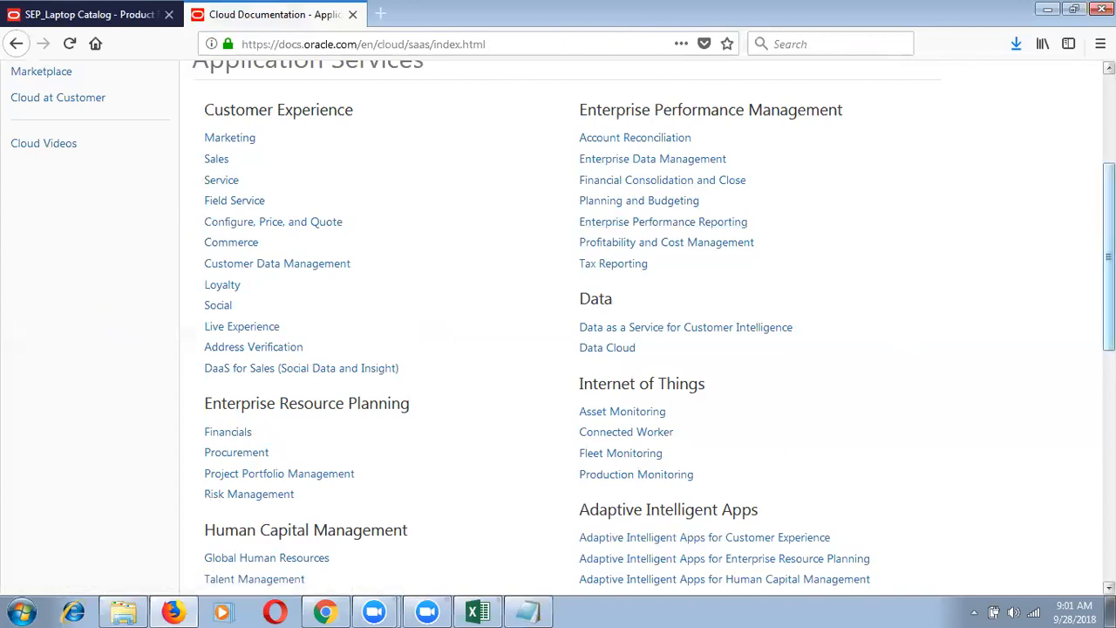
scroll(1108, 257, up, 3)
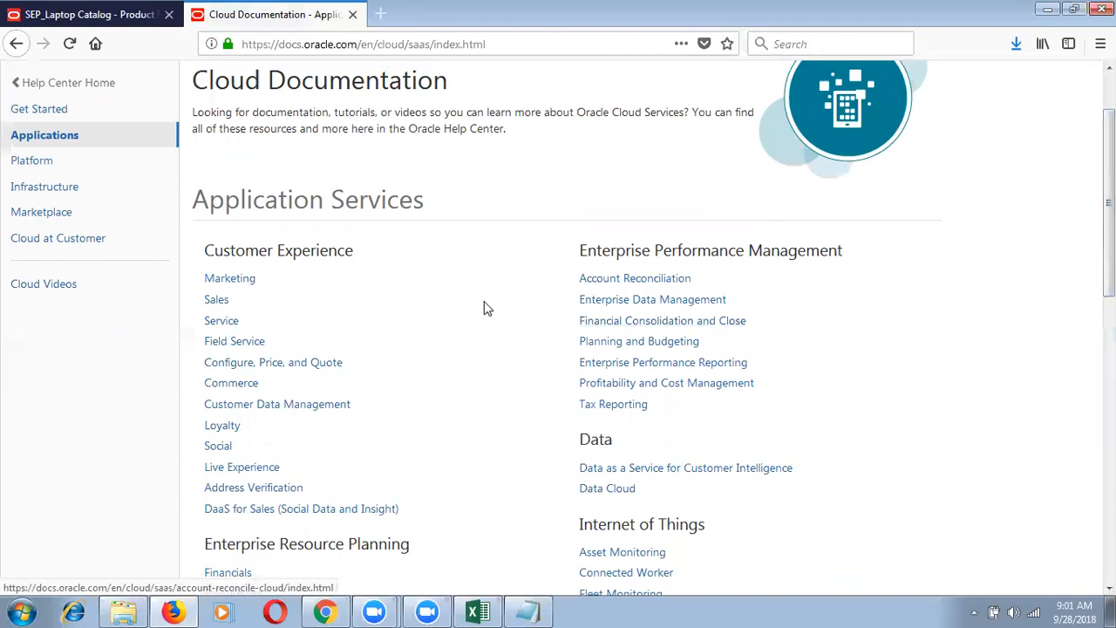
Step: Return to the Item import page, open ItemImportTemplate.xlsm directly in Microsoft Excel and enable editing of the workbook
click(16, 44)
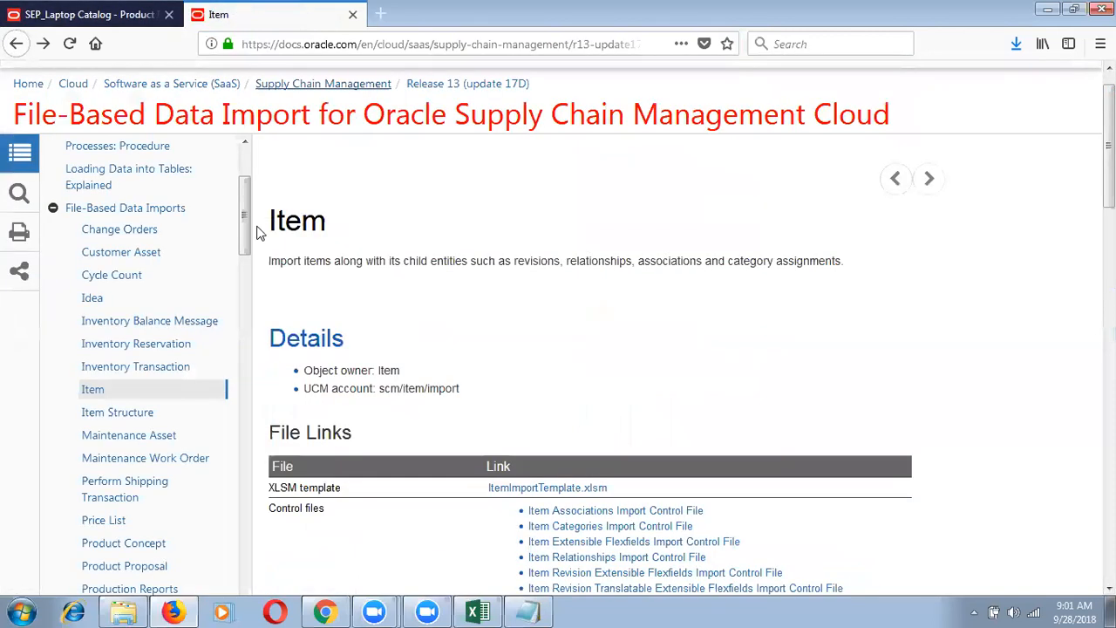
click(568, 489)
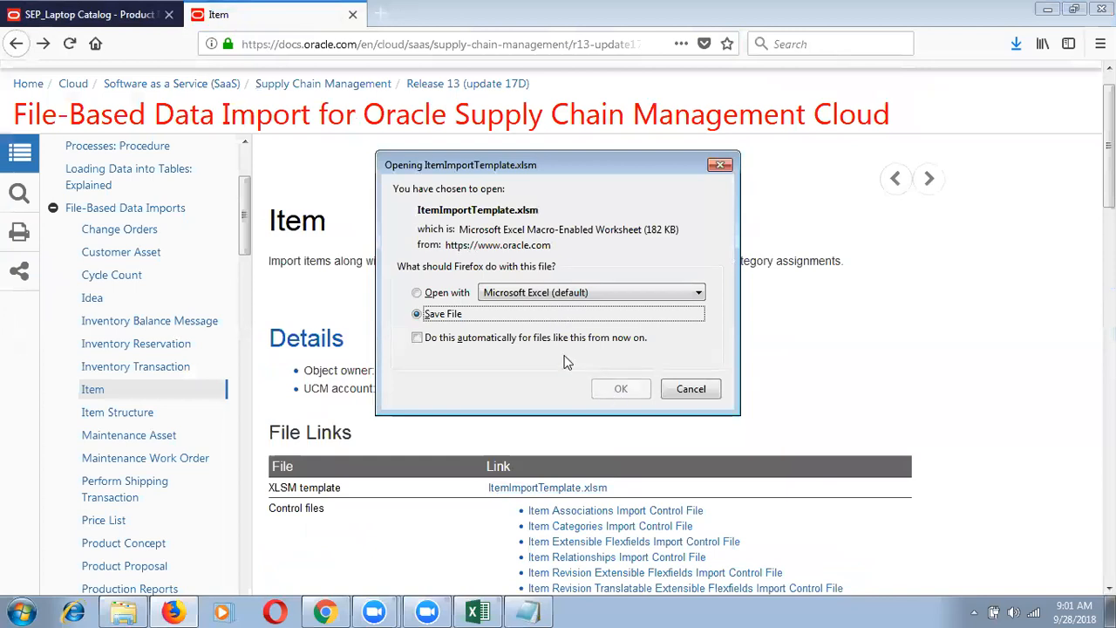
click(447, 294)
click(620, 390)
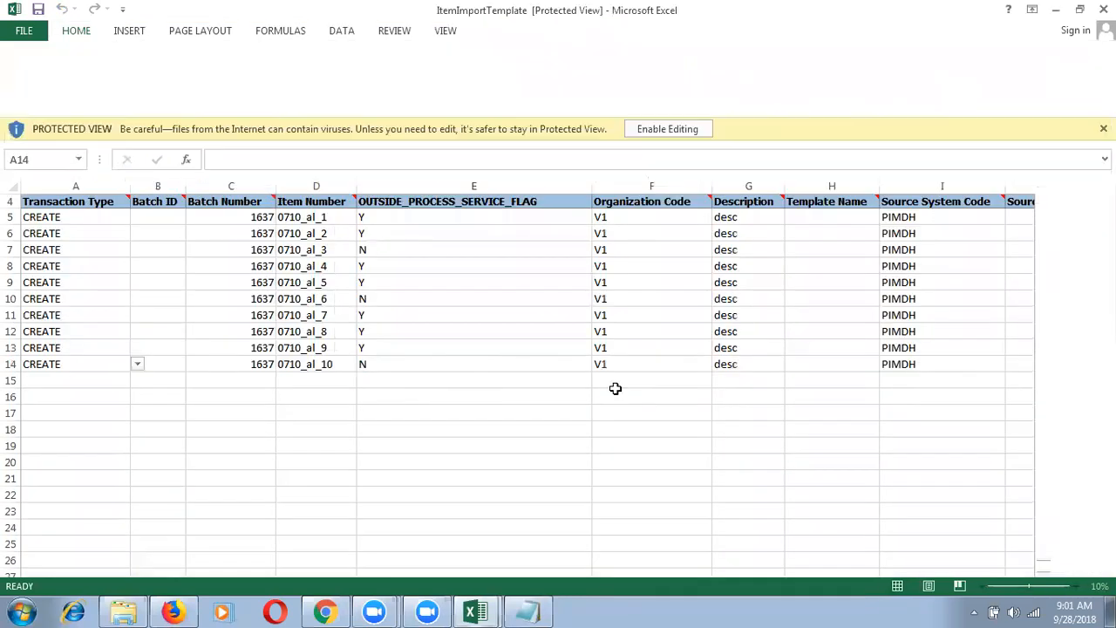
click(688, 59)
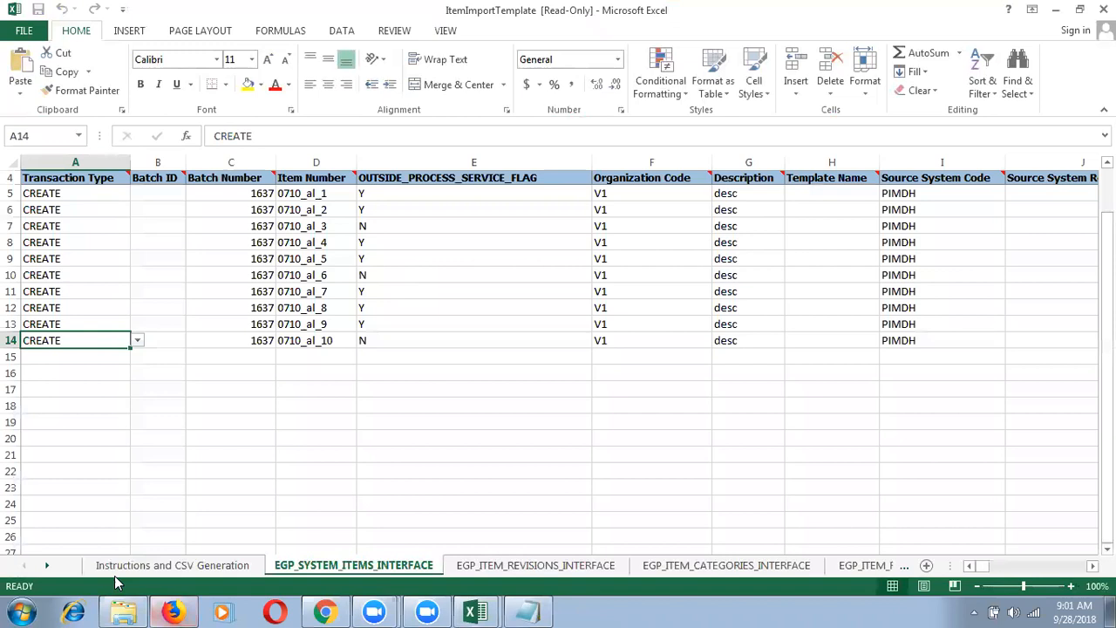
Step: Read the Instructions and CSV Generation sheet, covering data preparation, loading, template format, importing the loaded data and correcting import errors
click(120, 574)
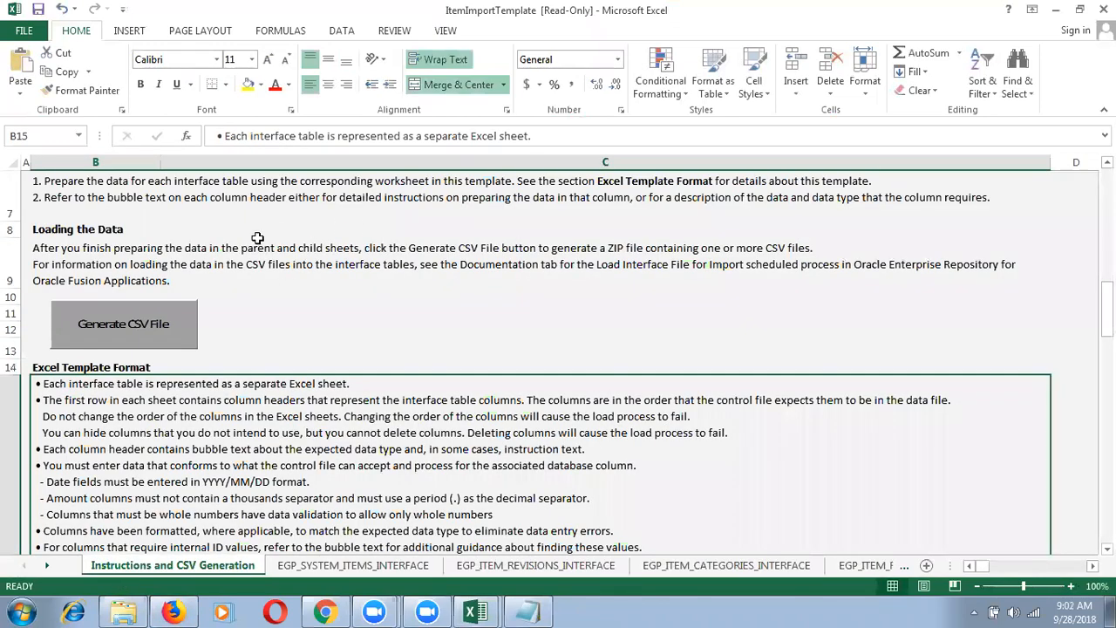
click(243, 210)
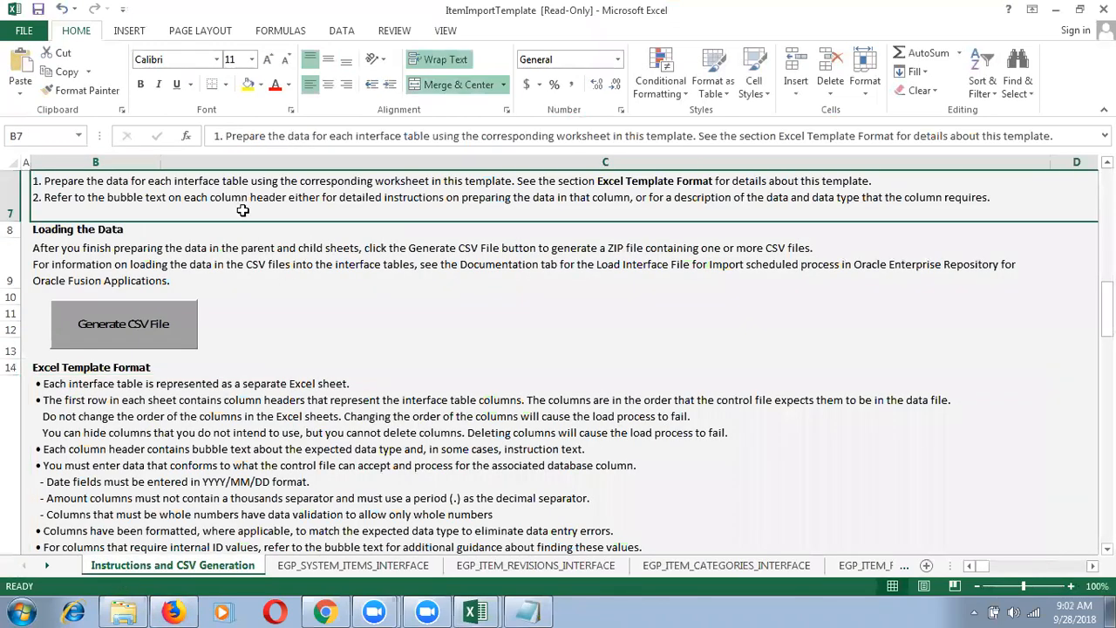
click(255, 254)
click(258, 387)
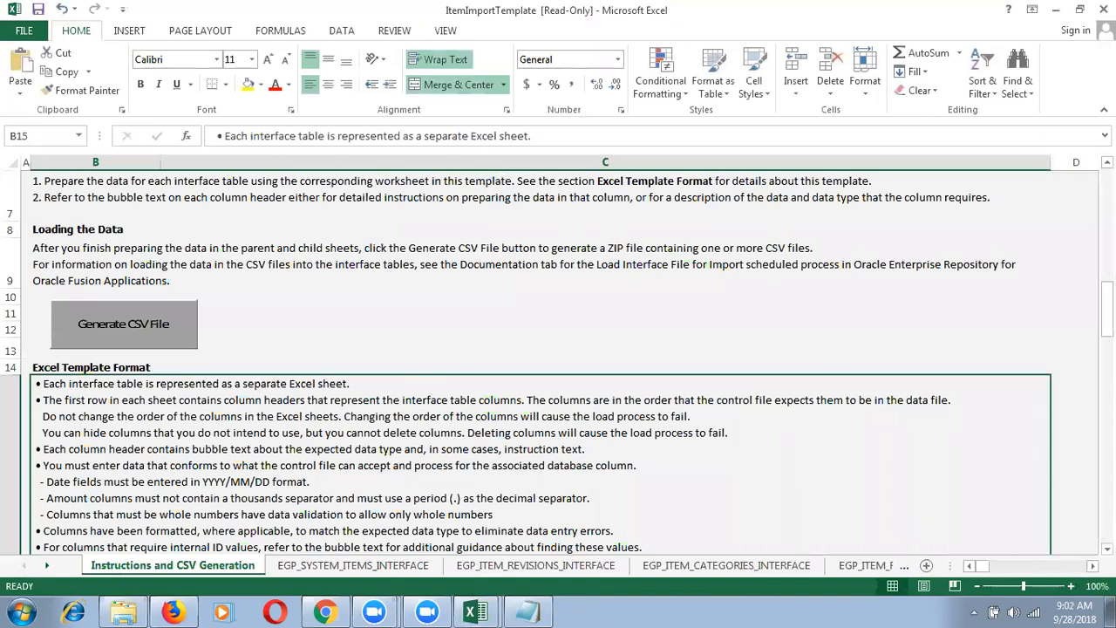
scroll(541, 362, down, 3)
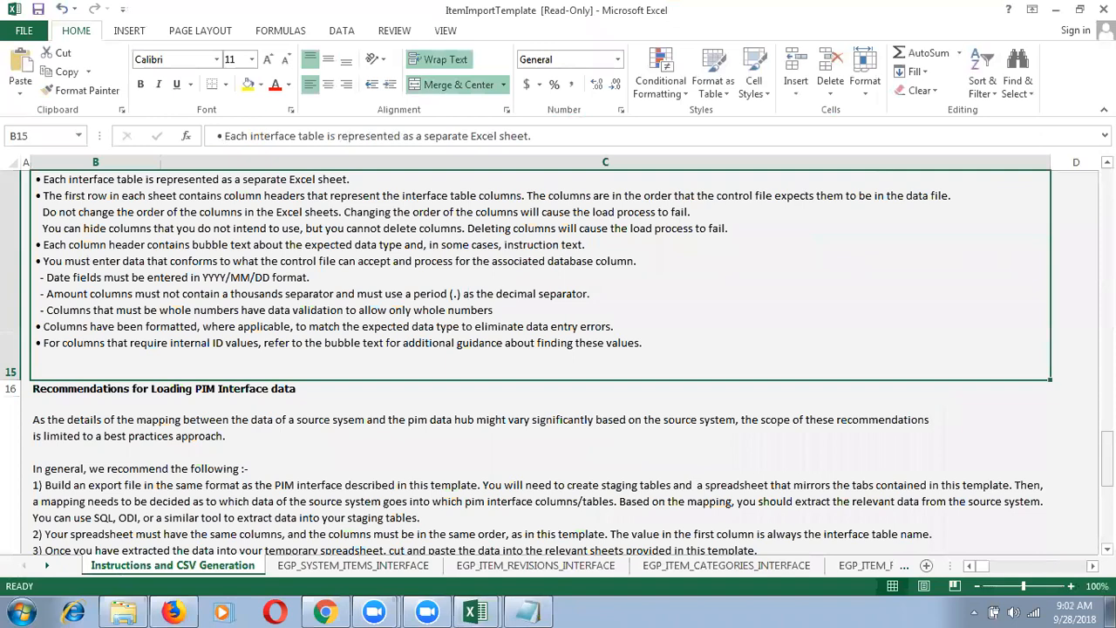
drag(1107, 457, 1107, 516)
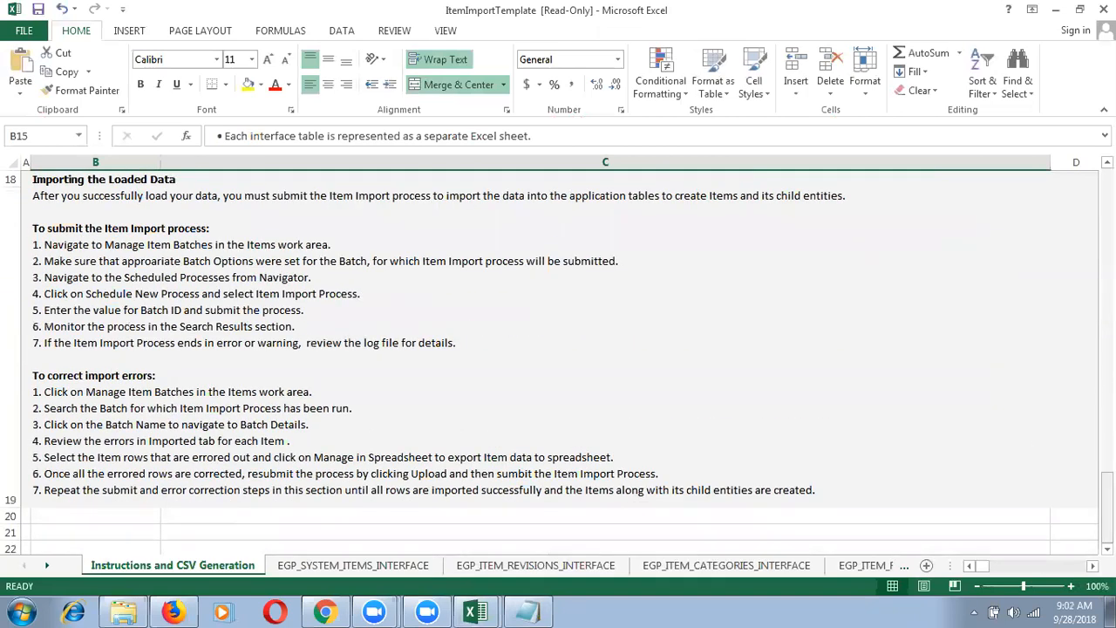
click(127, 392)
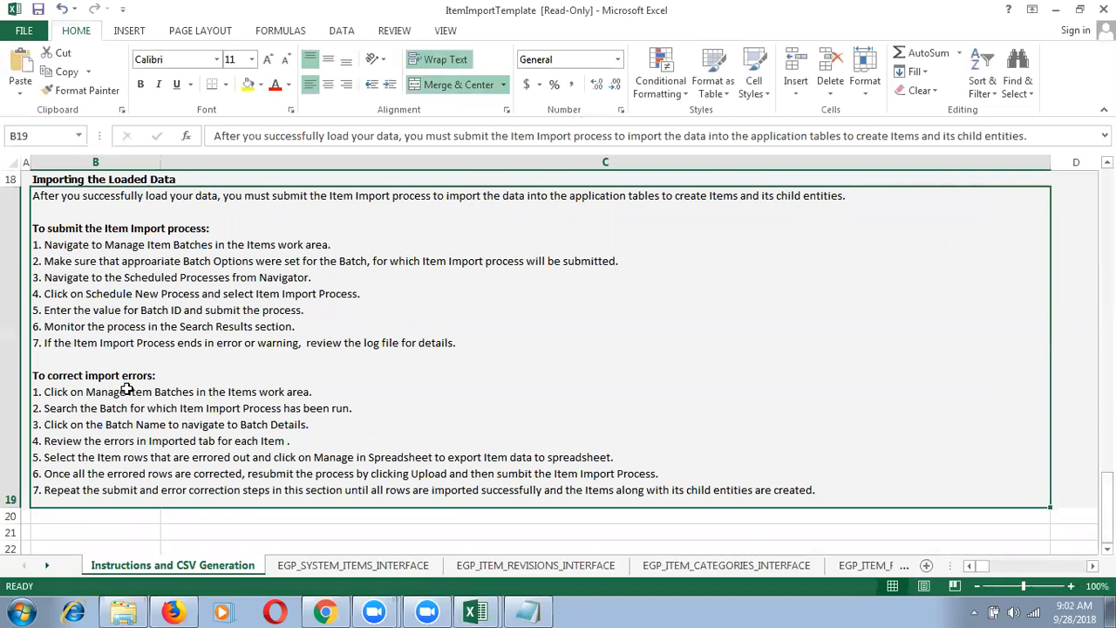
Step: Examine the sample rows on the EGP_SYSTEM_ITEMS_INTERFACE sheet and the comment on the Transaction Type column header
click(310, 565)
click(270, 291)
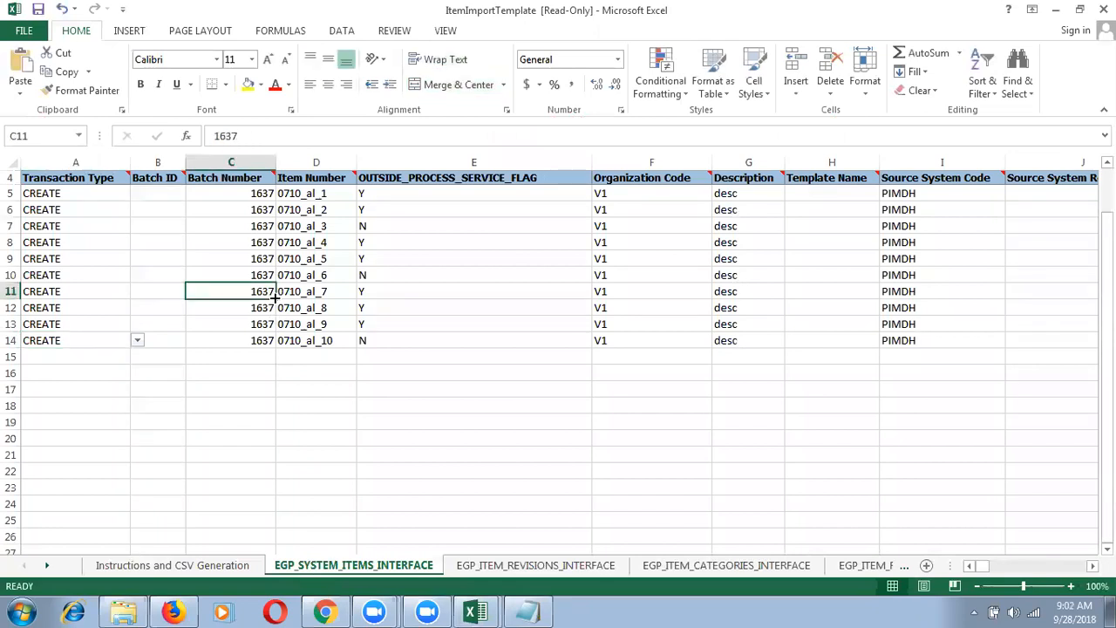
click(54, 209)
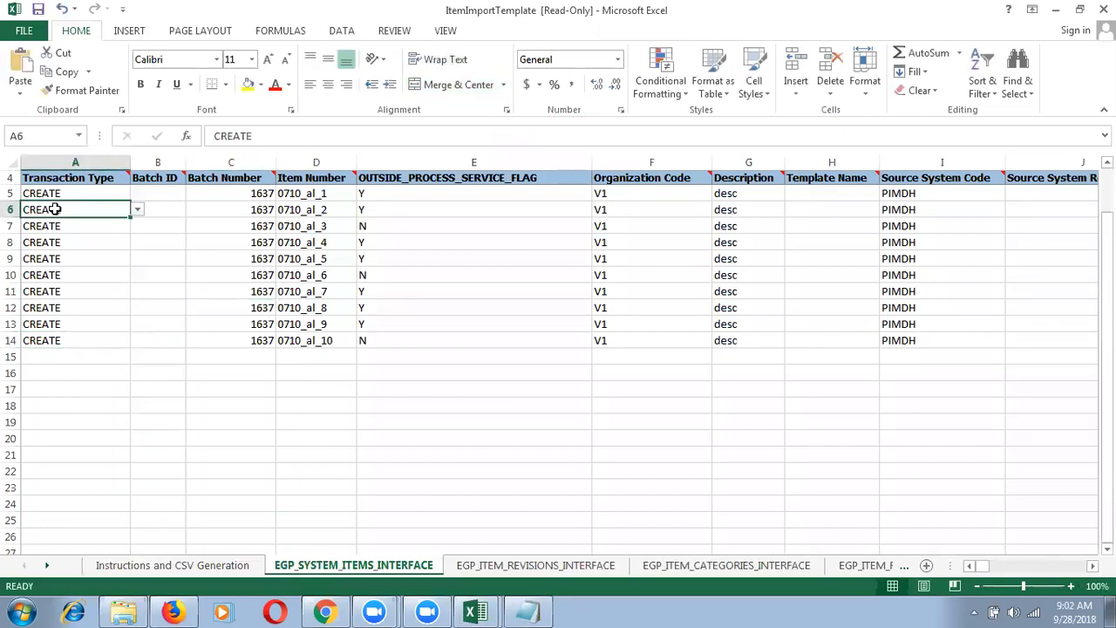
click(10, 161)
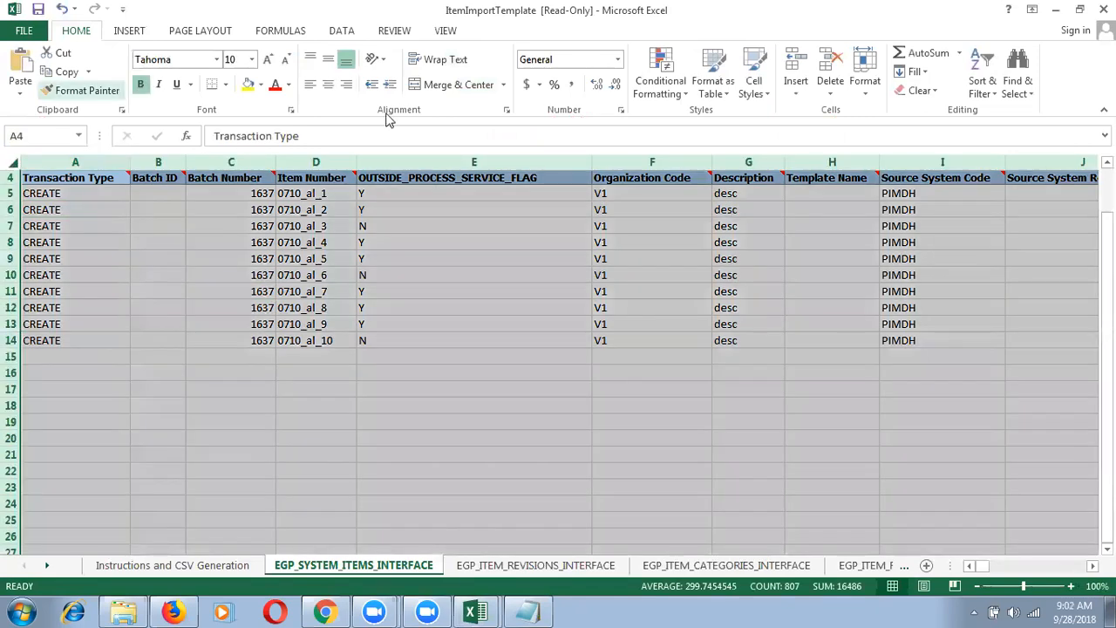
click(83, 177)
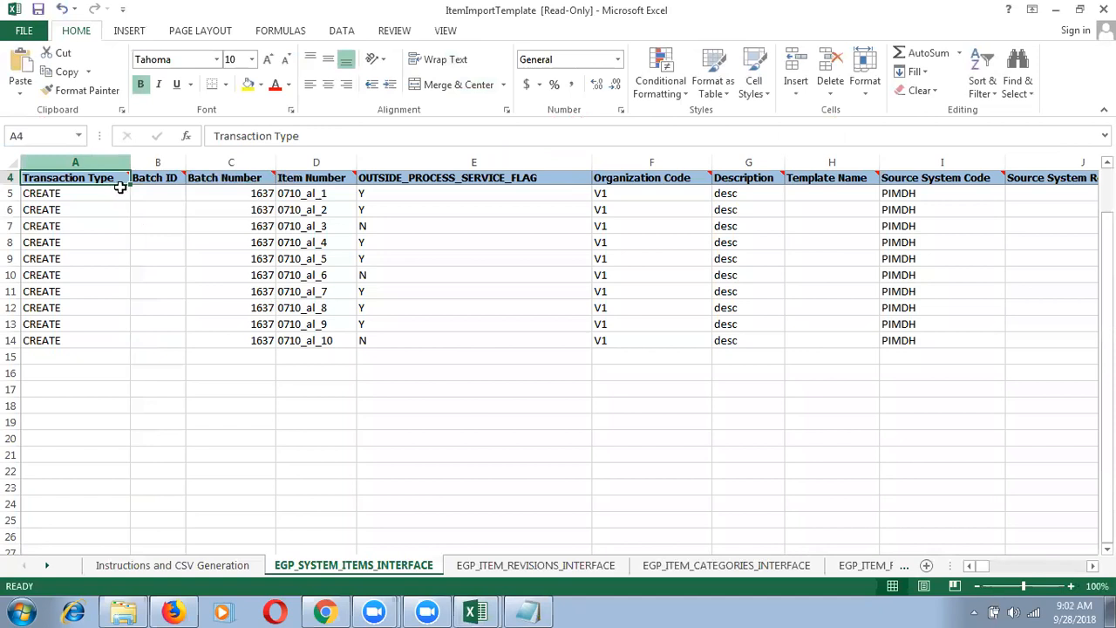
mouse_move(124, 177)
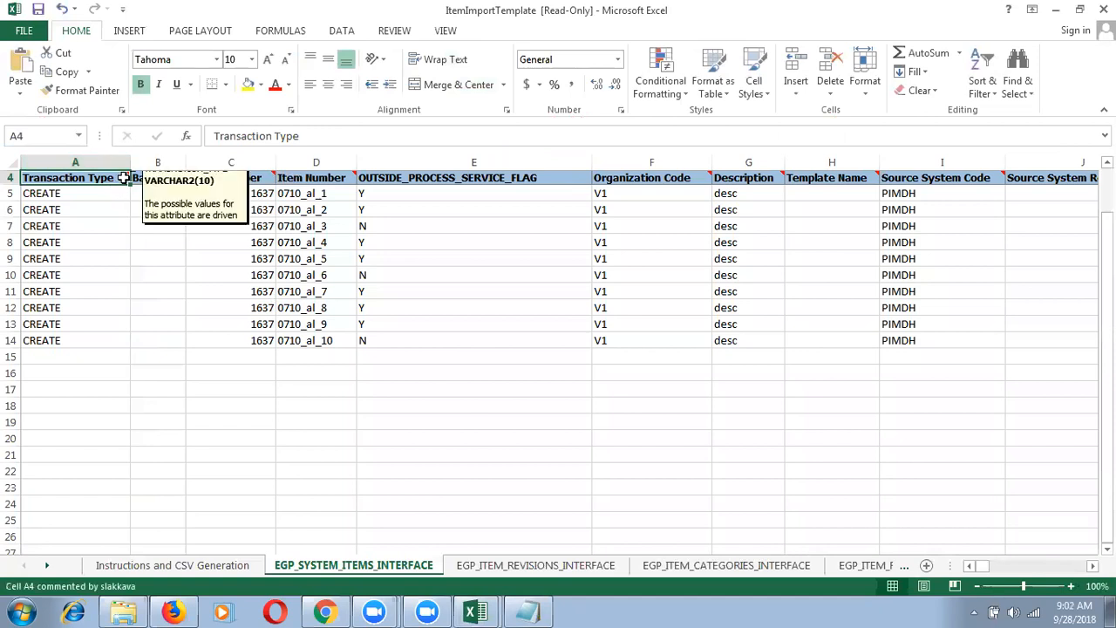
Step: Show all column header comments on the EGP_SYSTEM_ITEMS_INTERFACE sheet for review and hide them again
click(7, 158)
click(446, 32)
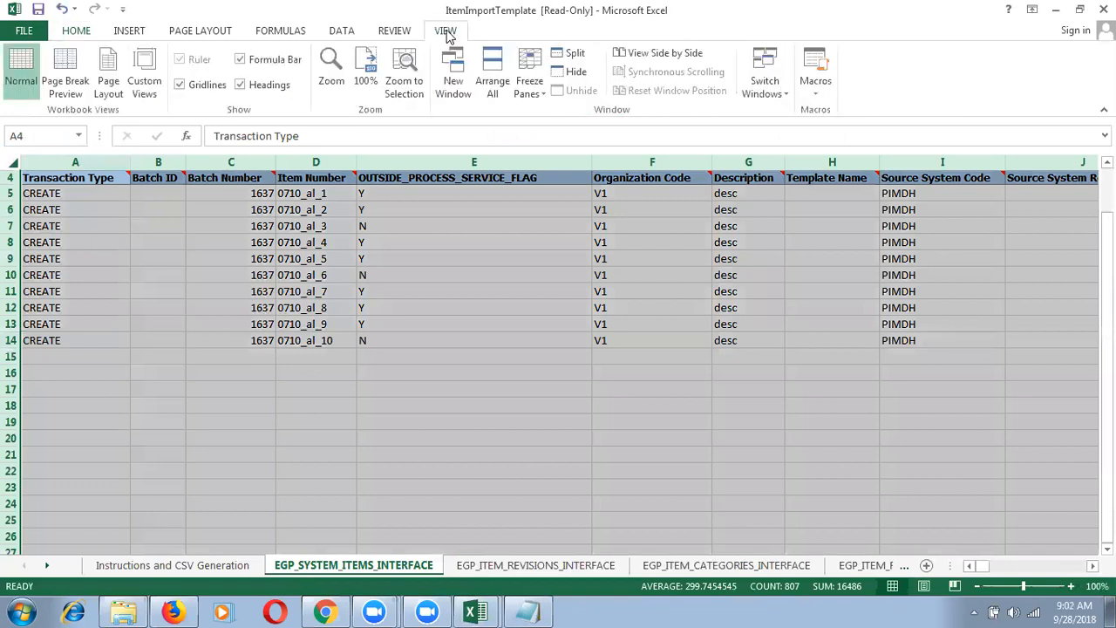
click(391, 32)
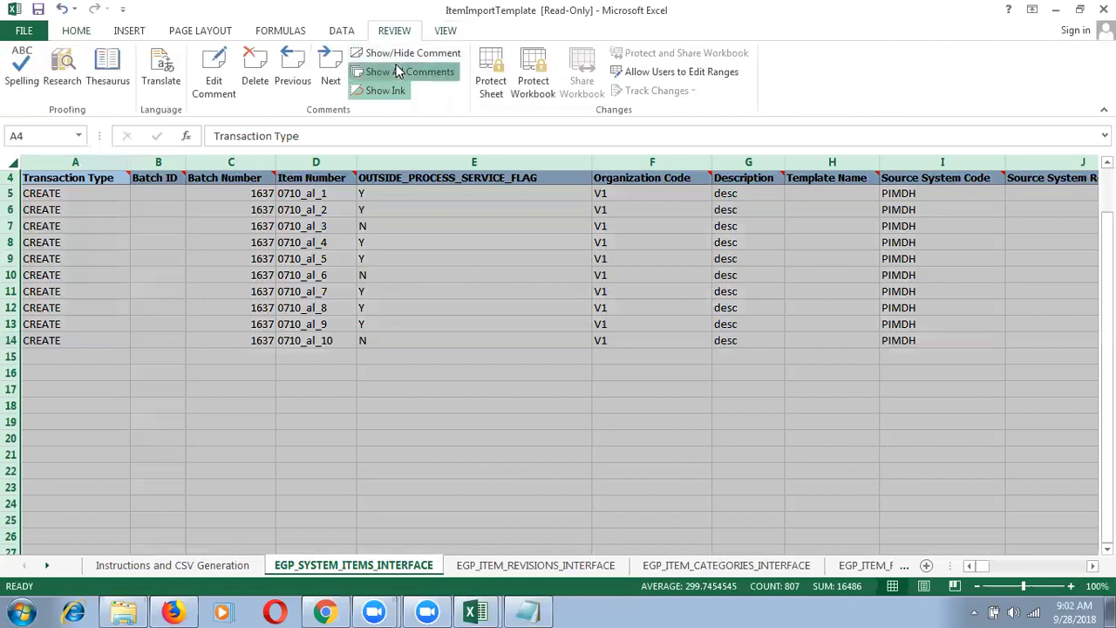
click(400, 72)
click(339, 367)
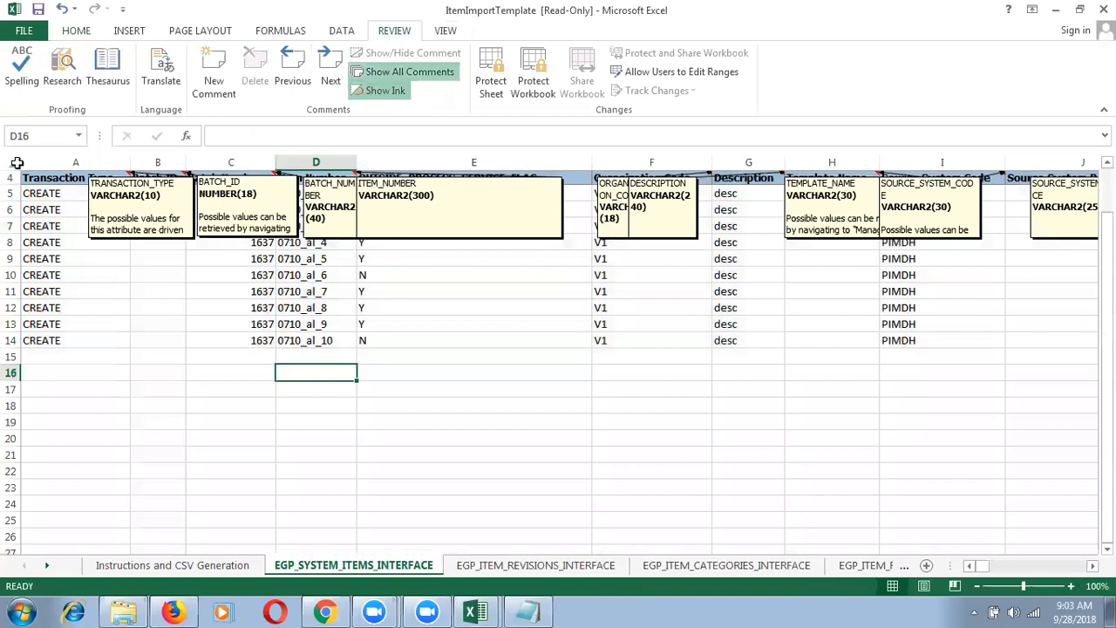
click(12, 162)
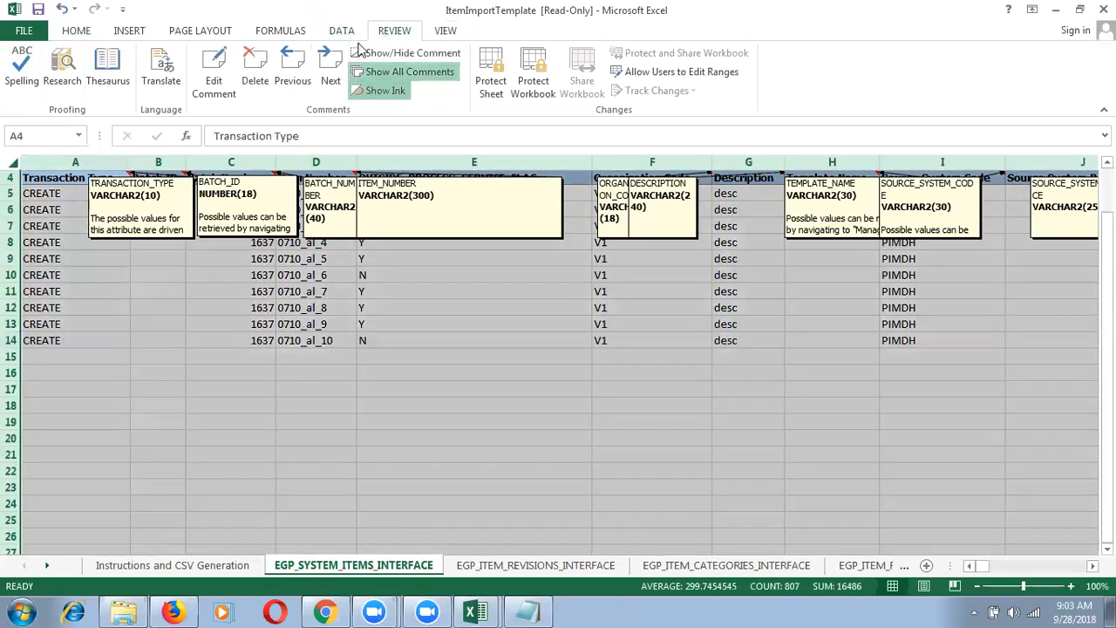
click(386, 71)
click(489, 291)
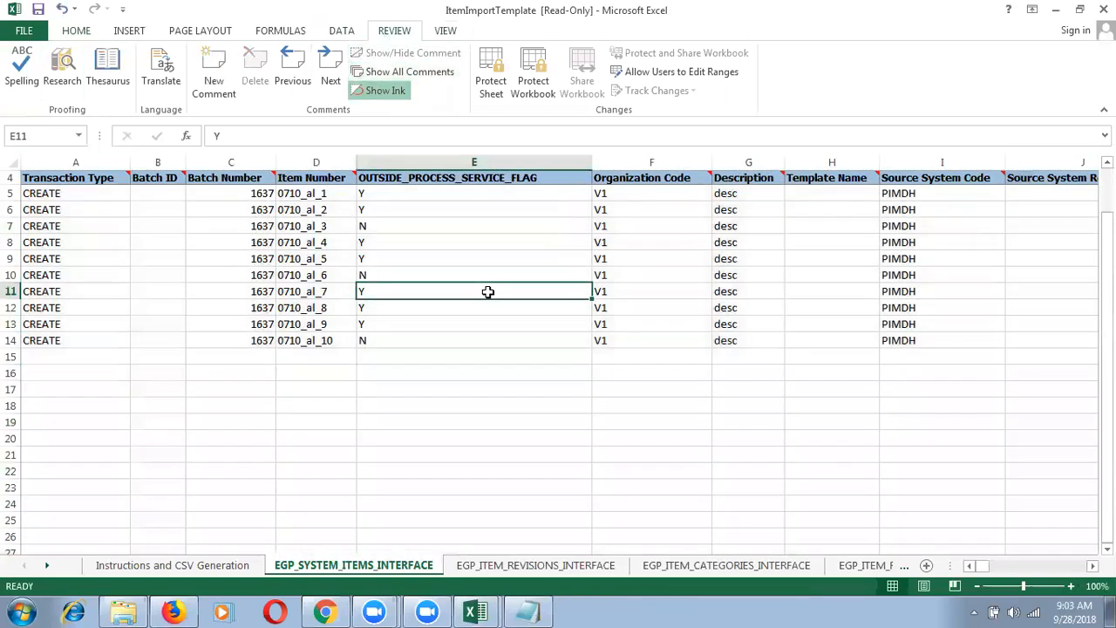
Step: Look through the columns of the EGP_ITEM_CATEGORIES_INTERFACE sheet, from Transaction Type across to Source System Reference
click(552, 569)
click(670, 567)
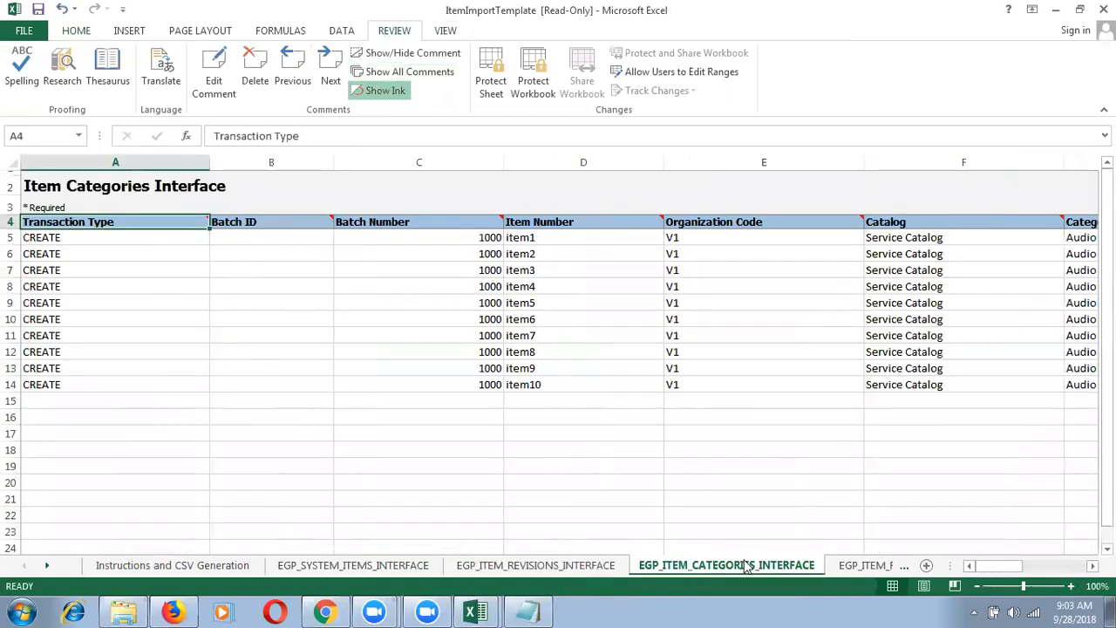
click(218, 299)
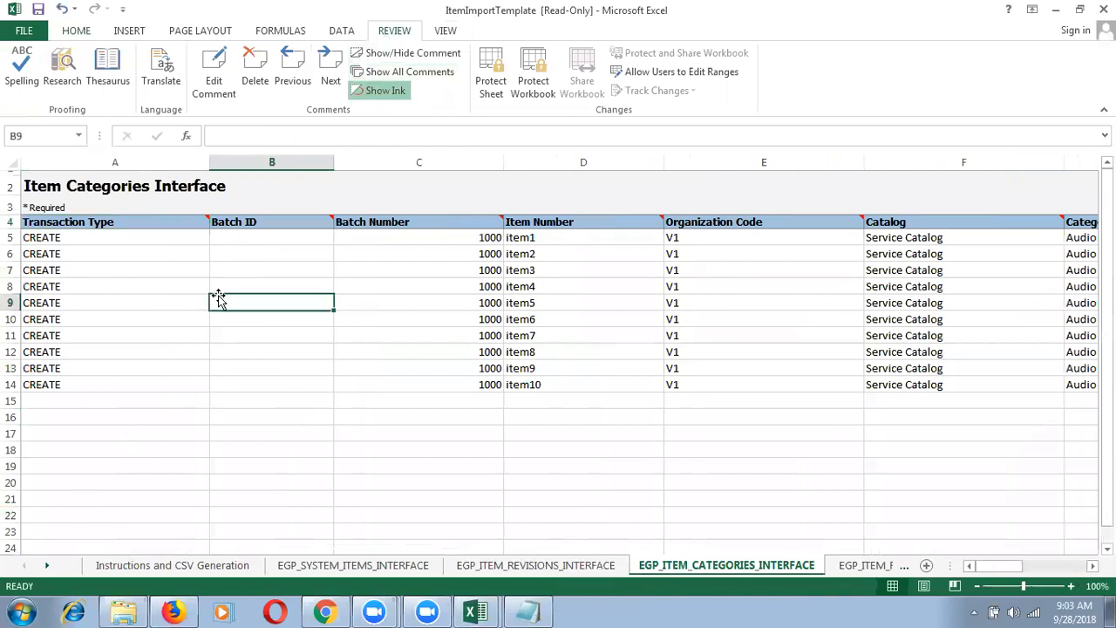
click(104, 251)
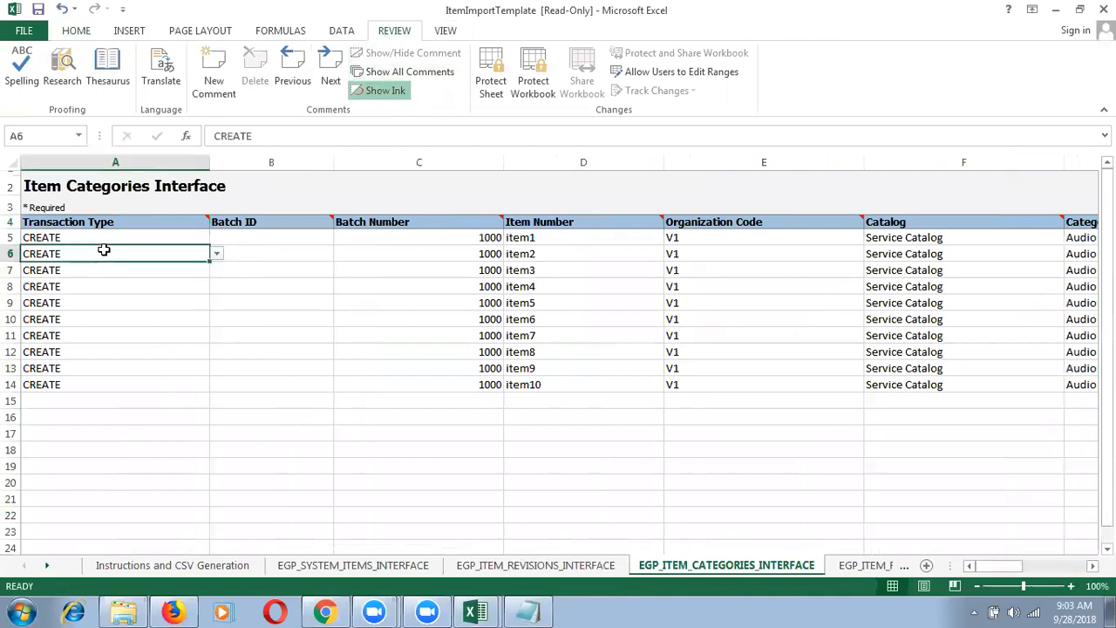
click(462, 253)
click(547, 252)
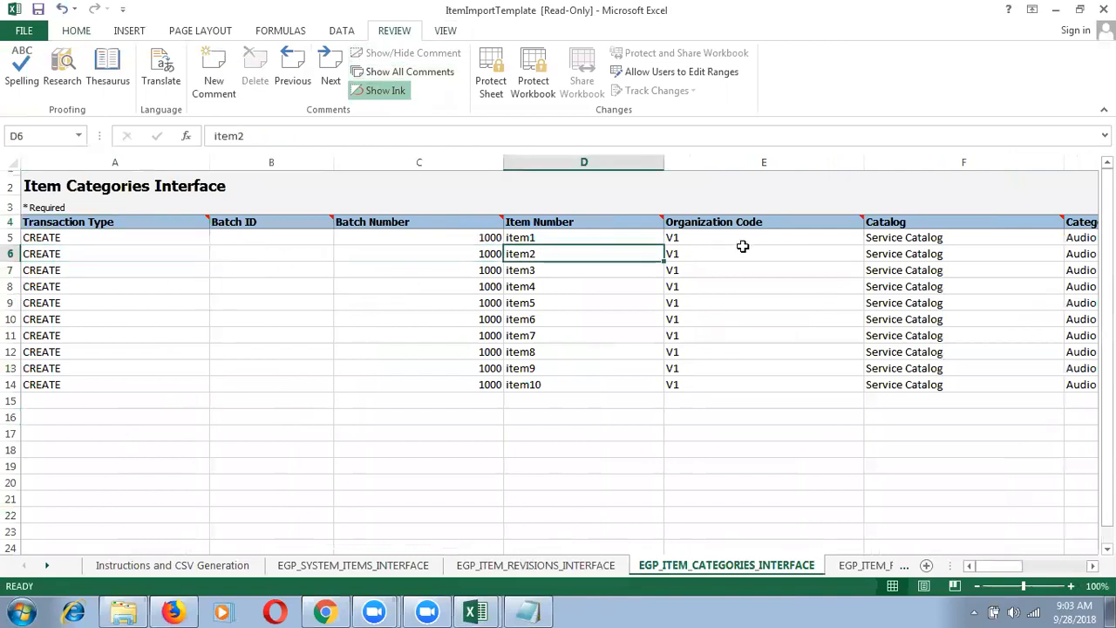
click(742, 247)
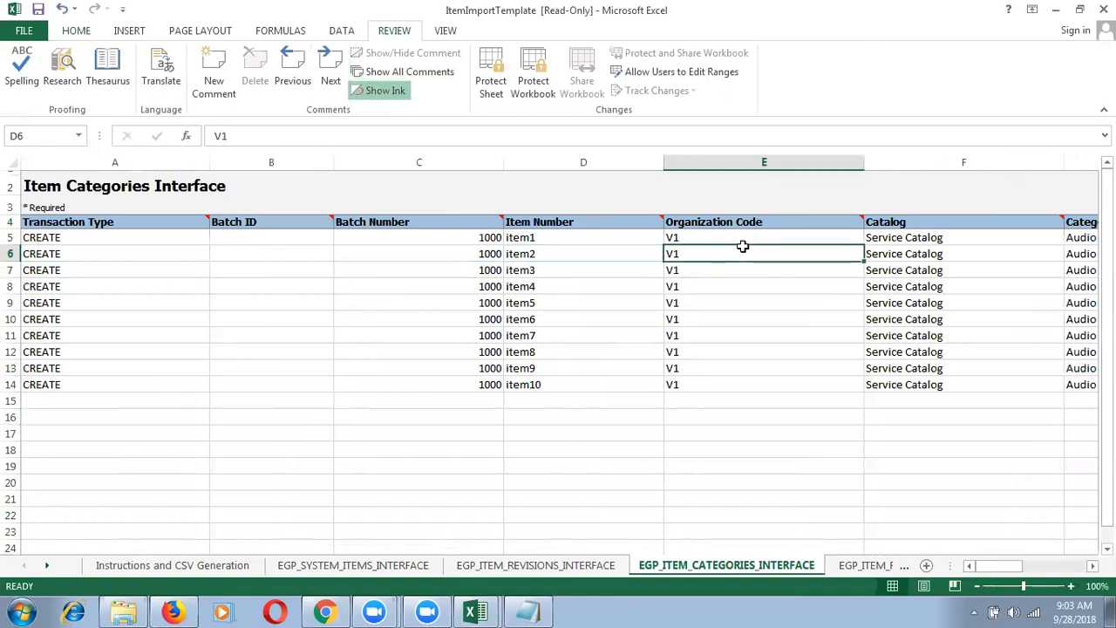
click(917, 272)
key(Right)
key(Right)
key(Right)
key(Right)
key(Right)
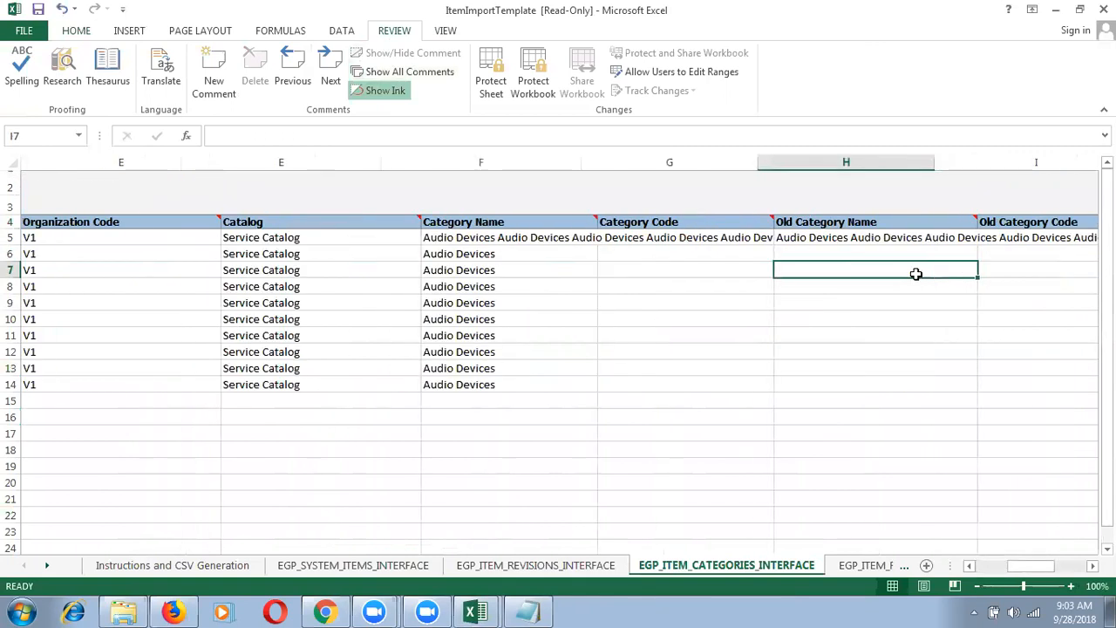
key(Right)
key(Right)
key(Right)
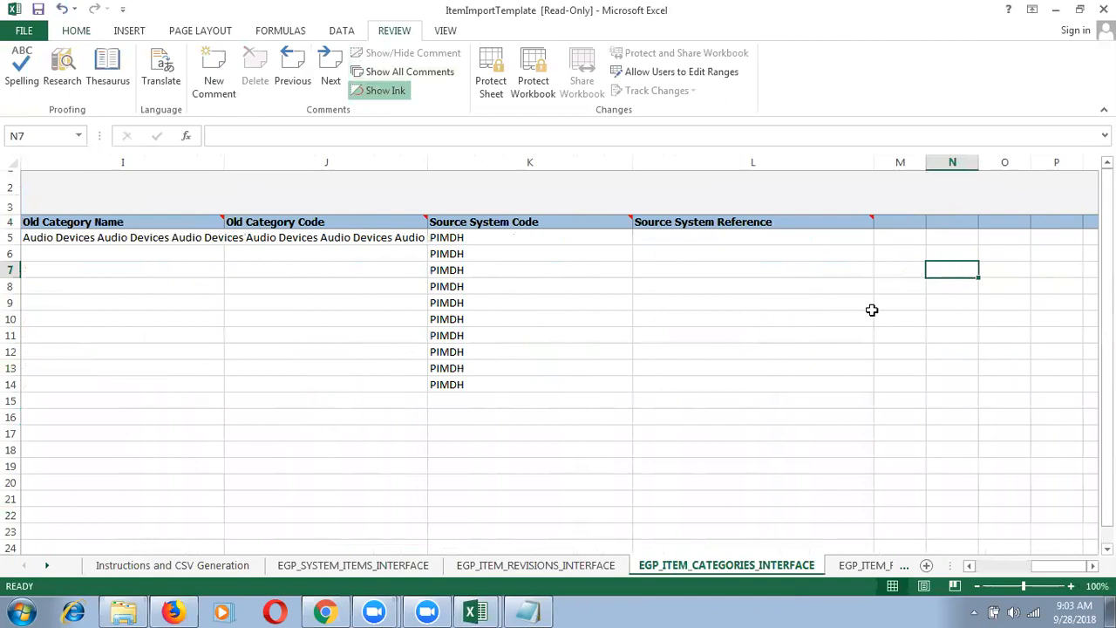
Step: Look through the item relationships, associations and extensible flexfield interface sheets up to EGO_ITEM_REVISION_INTF_EFF_B
click(883, 565)
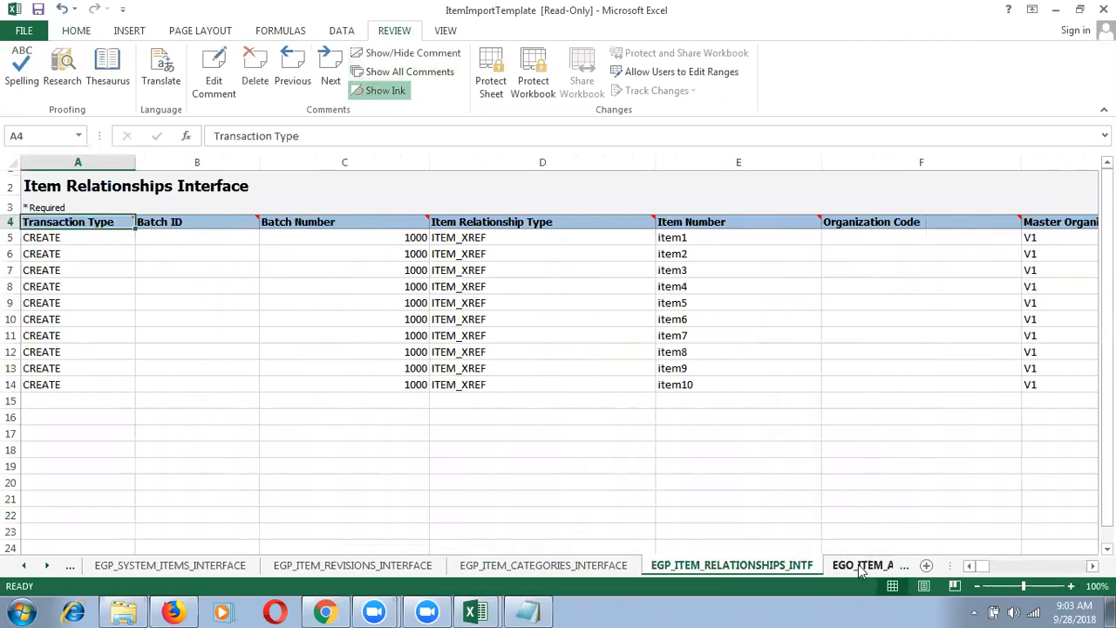
click(859, 566)
click(850, 566)
click(851, 566)
click(852, 568)
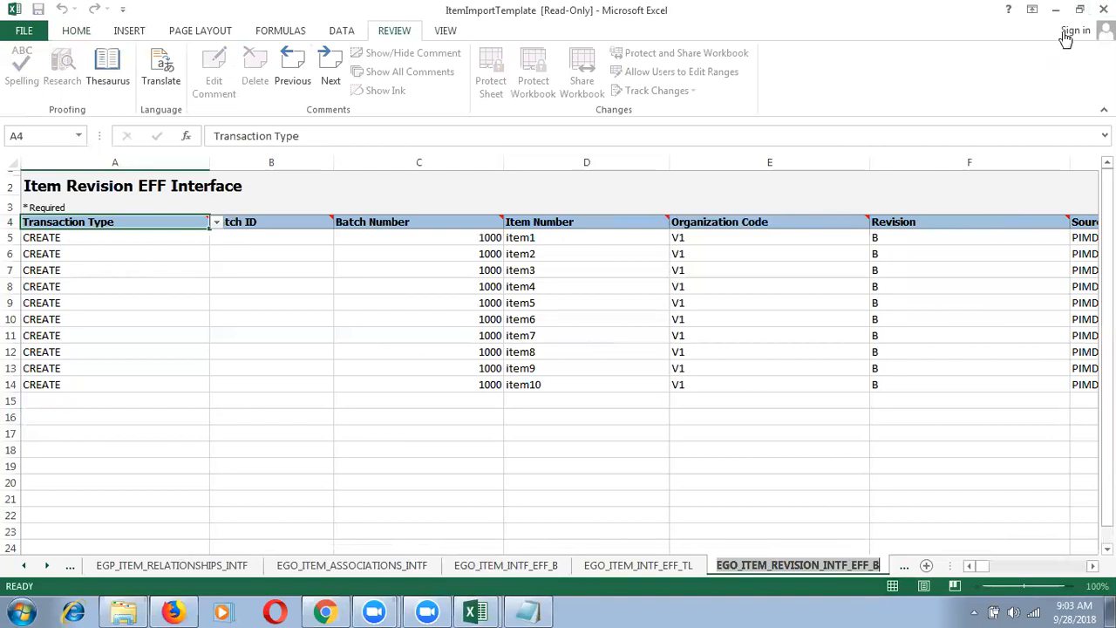
click(1065, 35)
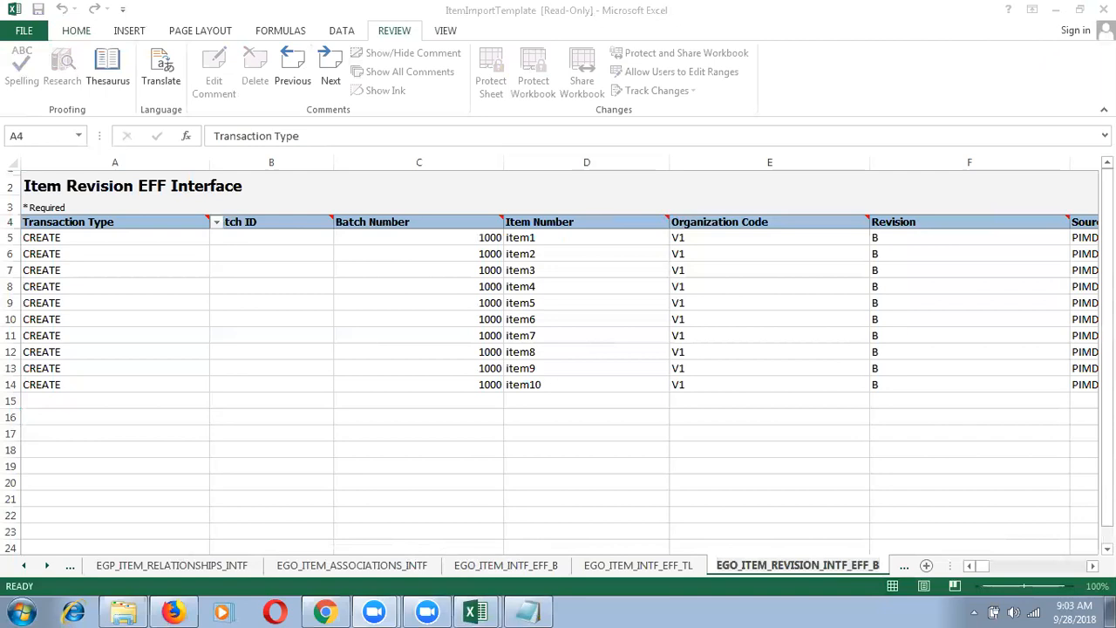
click(1007, 27)
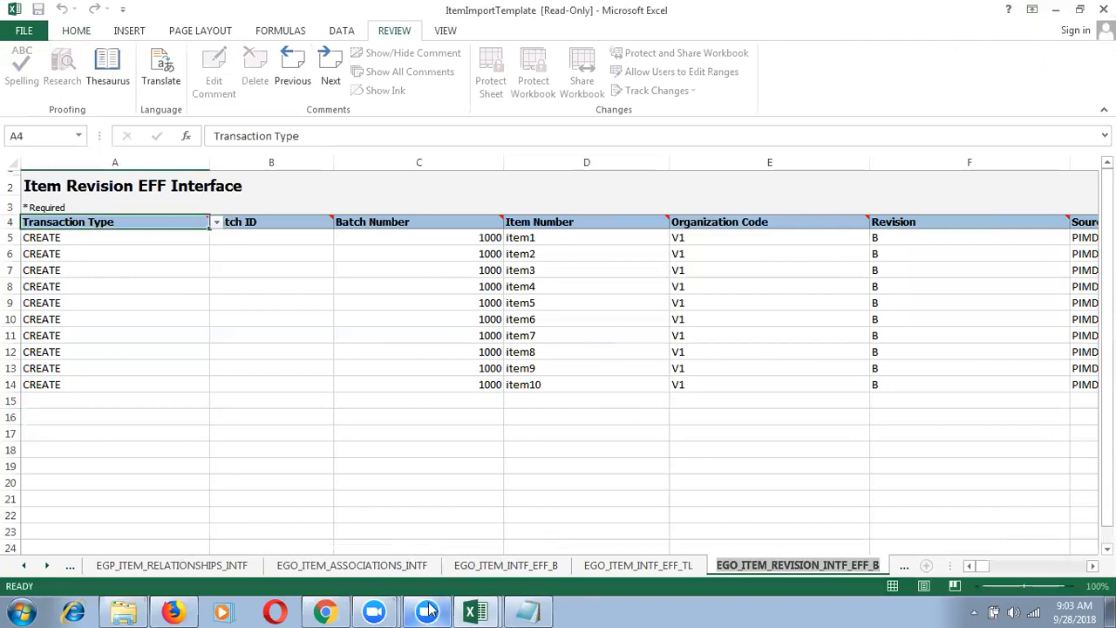
mouse_move(428, 610)
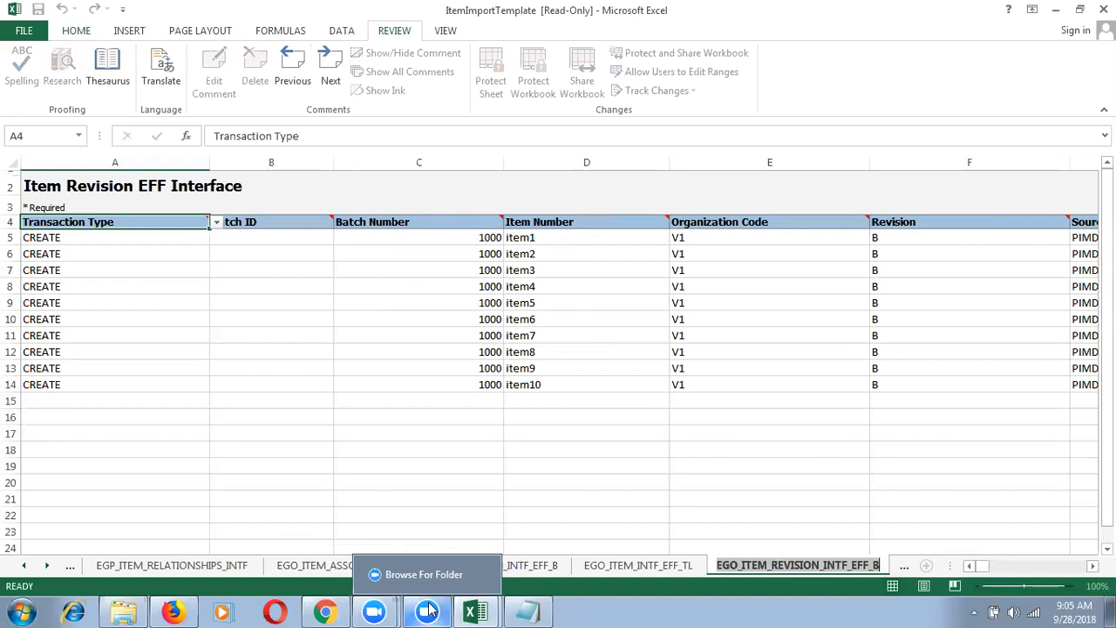
click(639, 304)
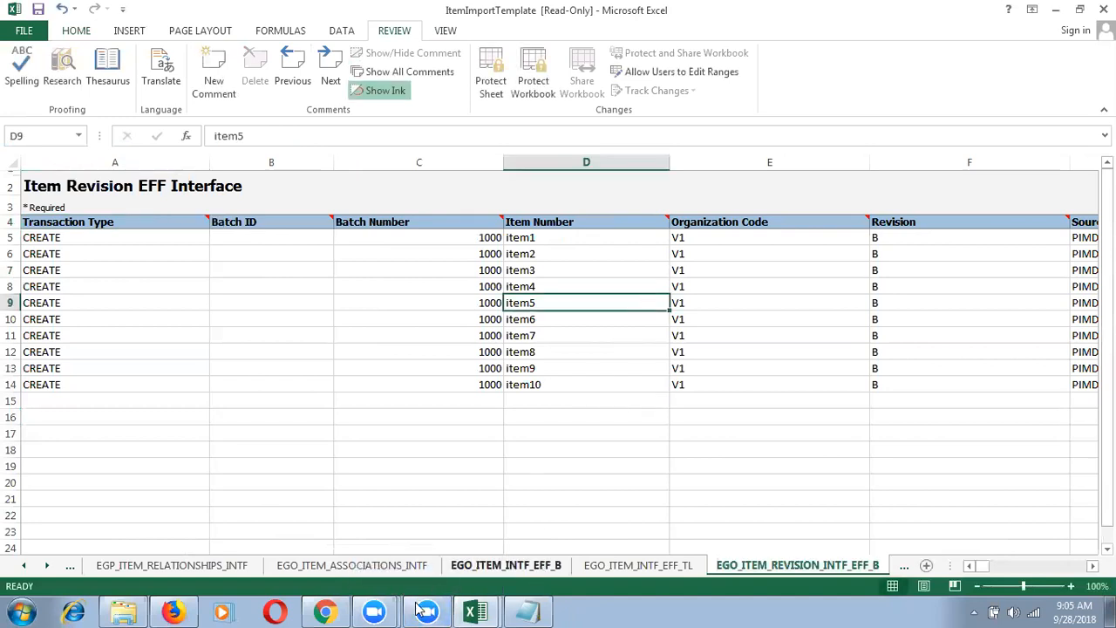
mouse_move(494, 607)
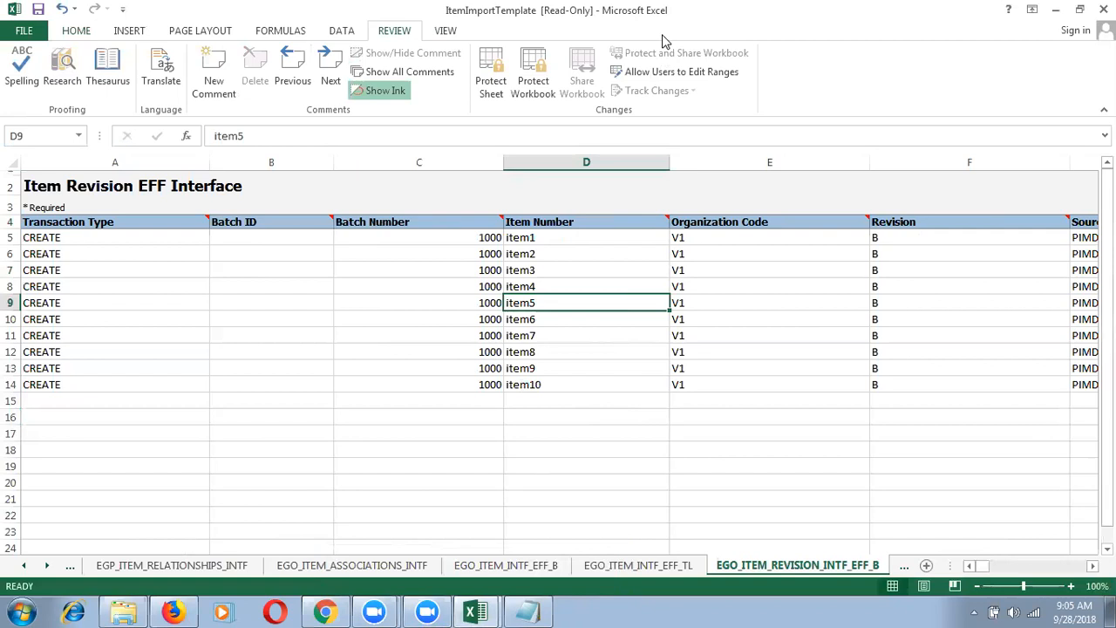
click(734, 241)
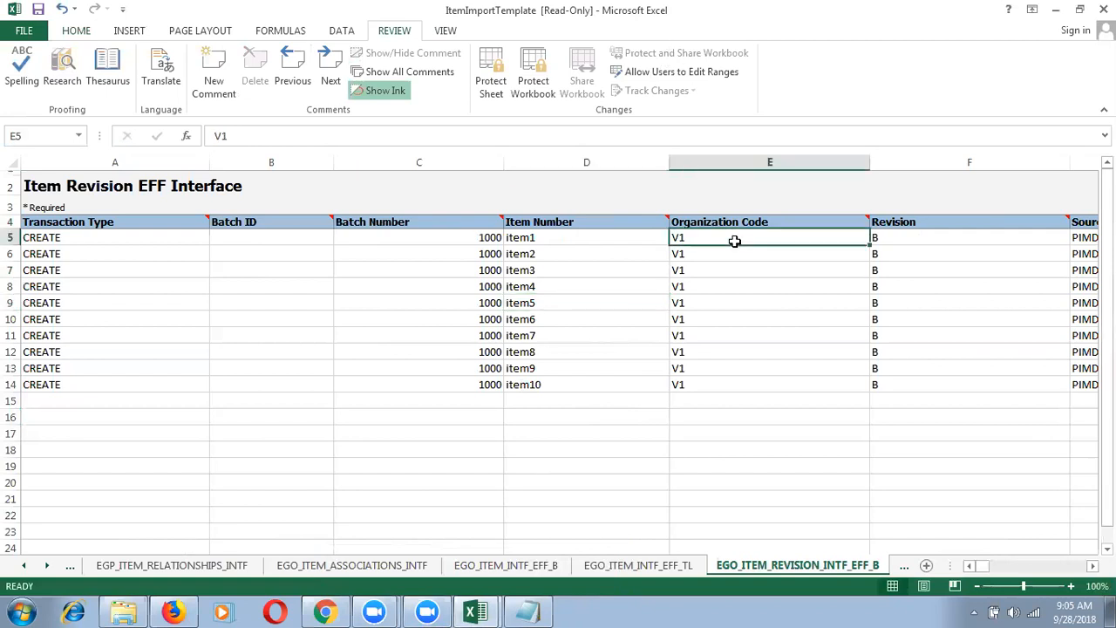
click(340, 609)
click(530, 384)
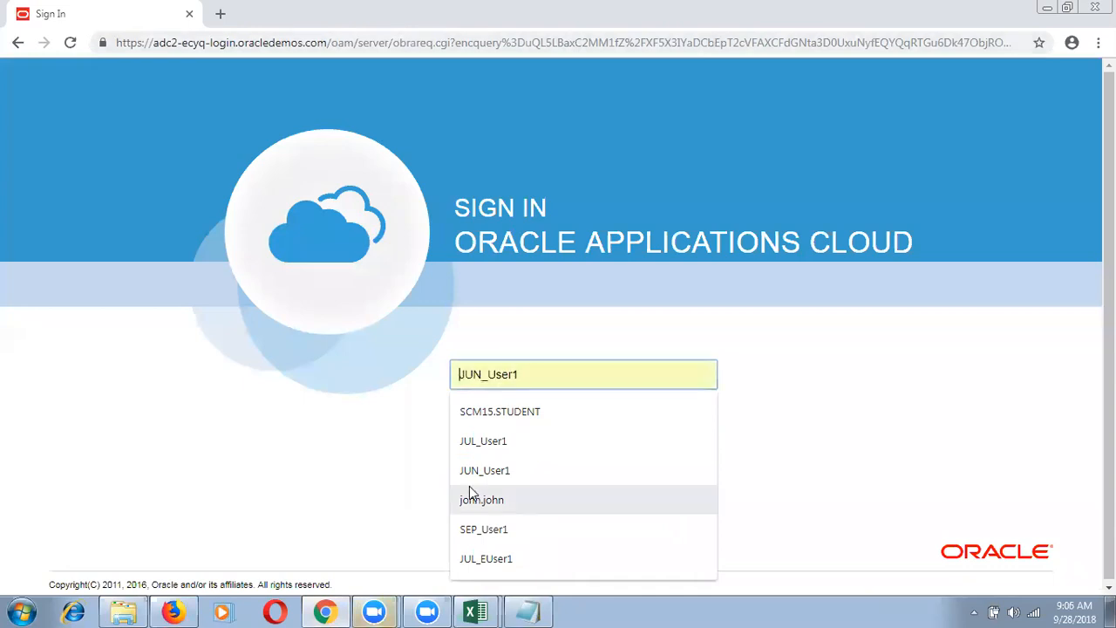
Step: Switch back to Excel and close the Enterprisem Structure (08-SEP-2018) workbook and ItemImportTemplate, discarding the template's changes
click(475, 613)
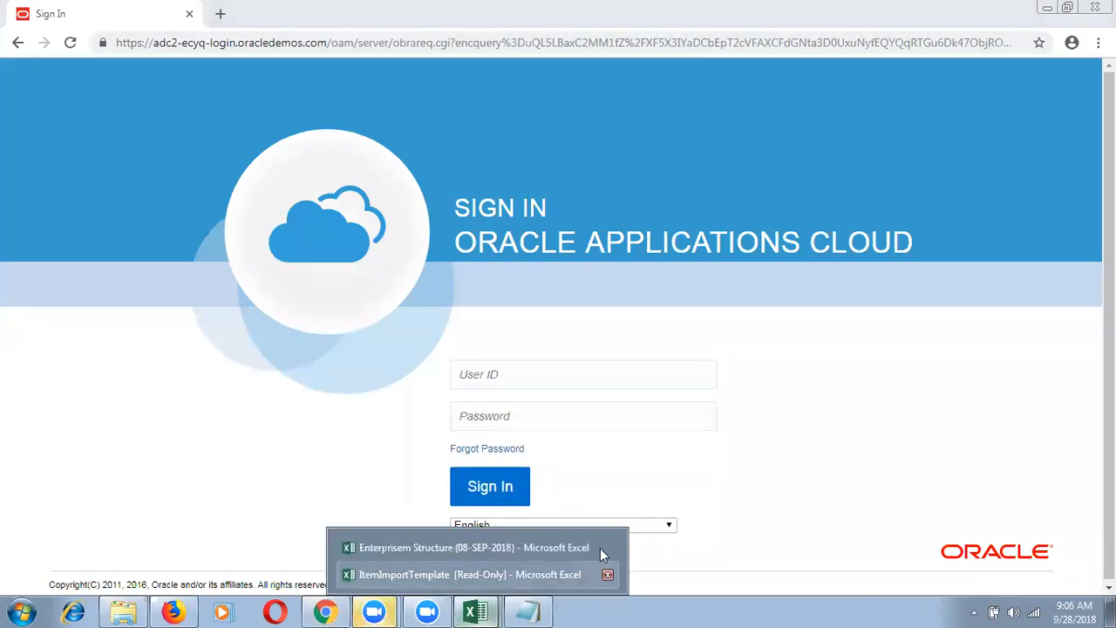
click(559, 550)
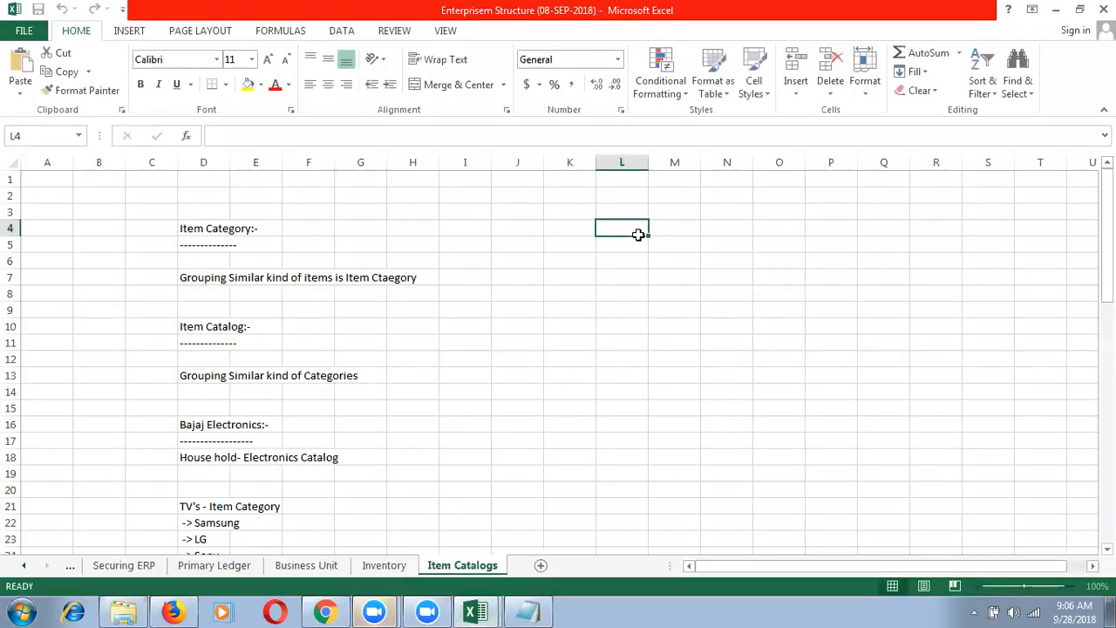
click(1104, 9)
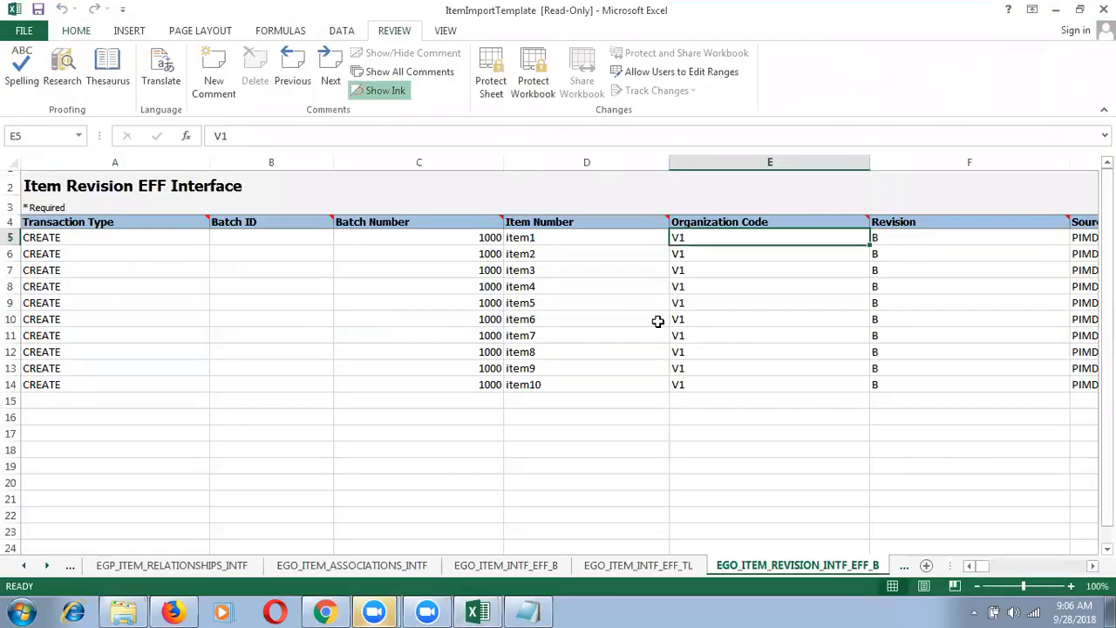
click(1104, 9)
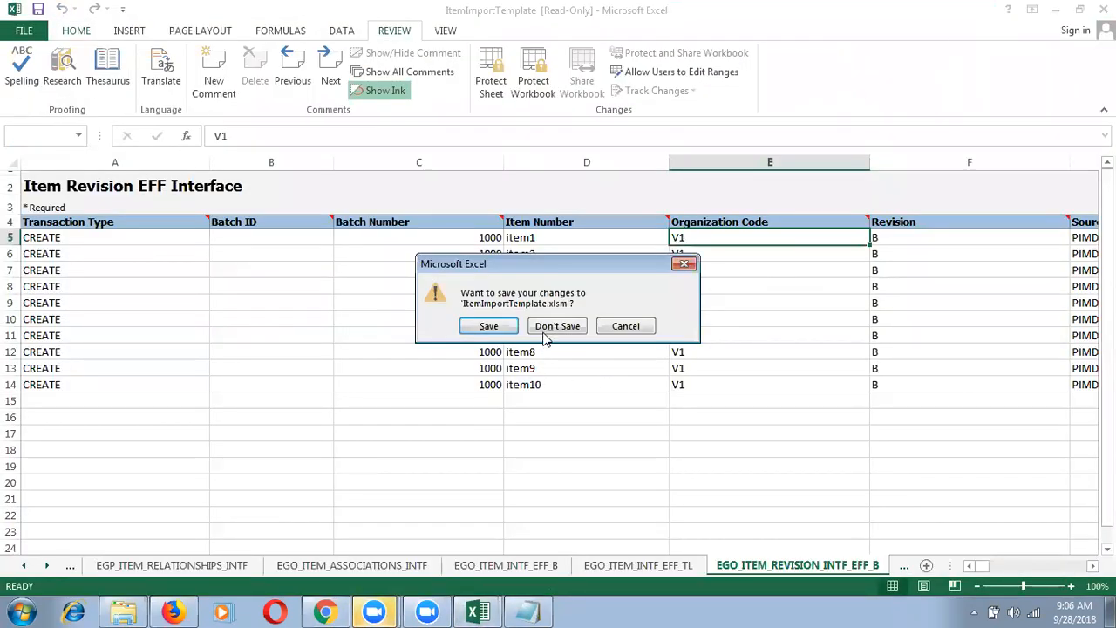
click(548, 326)
mouse_move(347, 610)
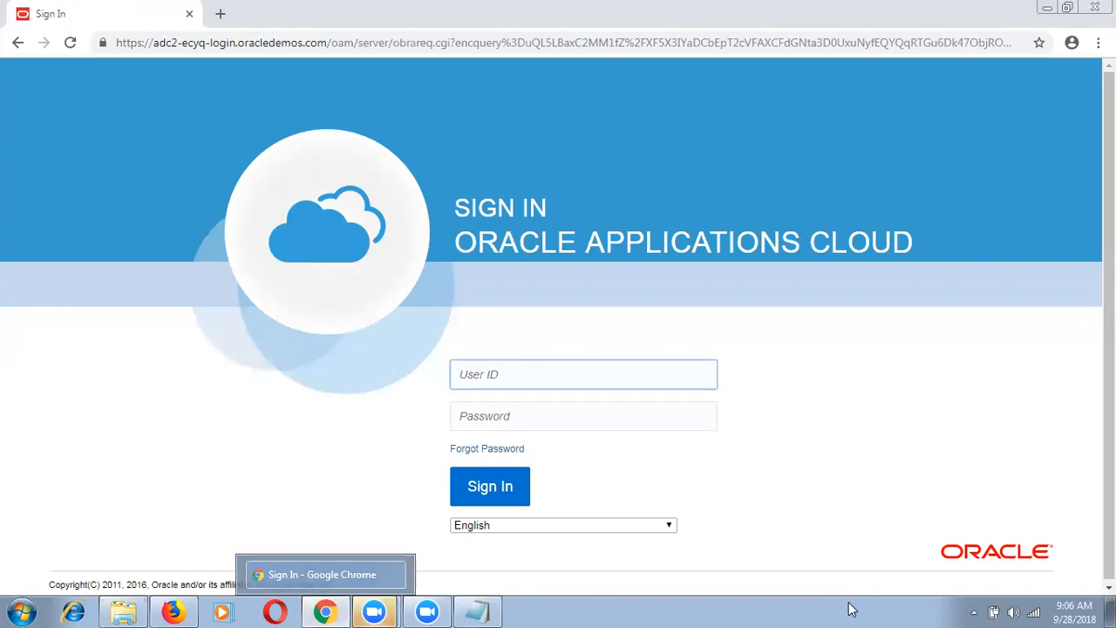
mouse_move(1062, 608)
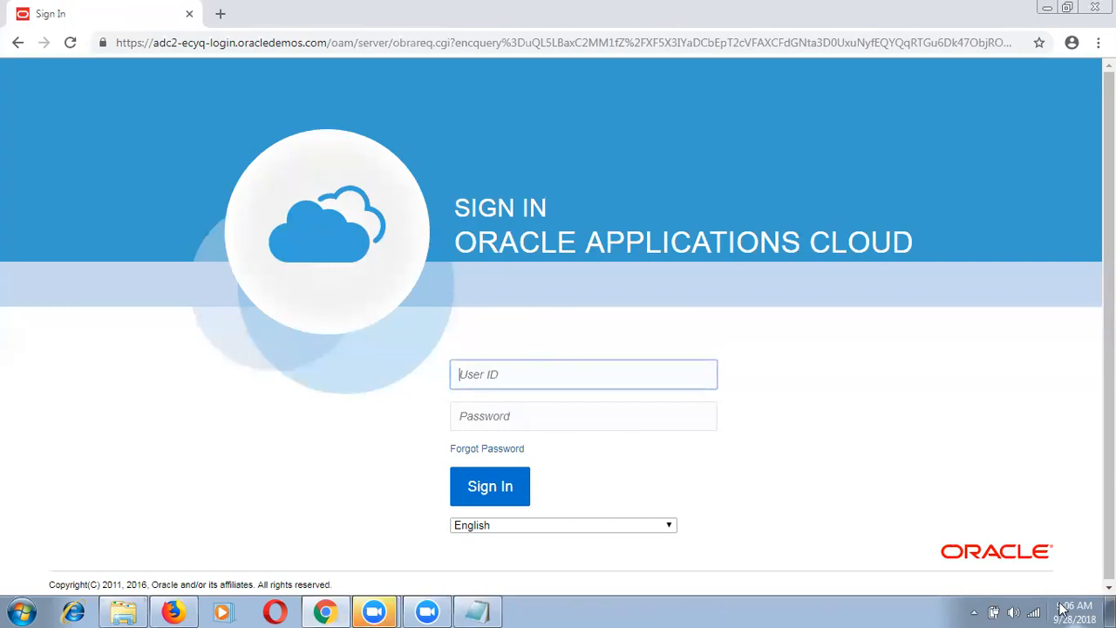
click(800, 30)
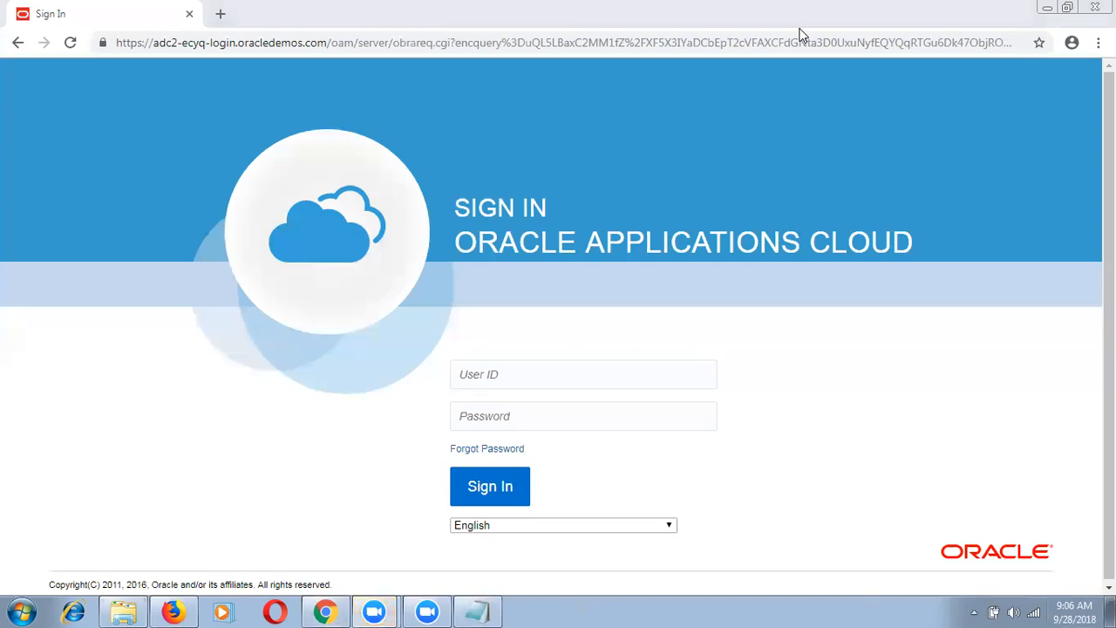